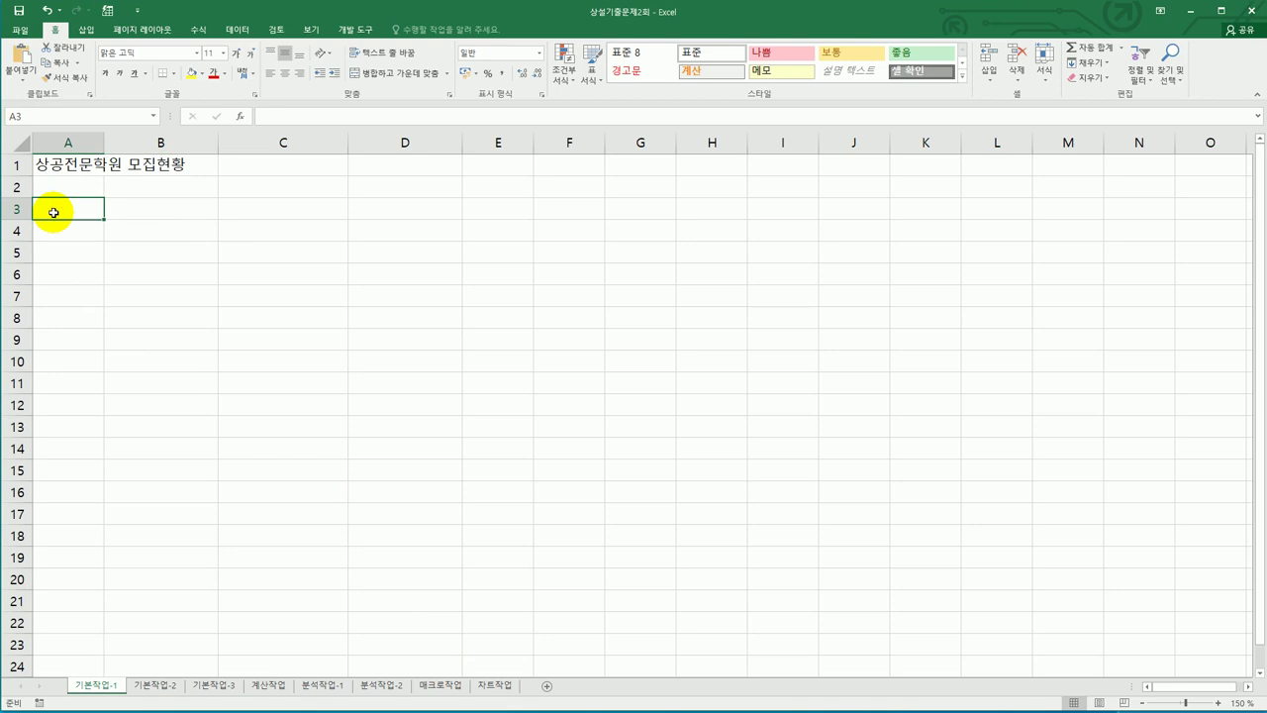
left_click_drag(53, 212, 550, 360)
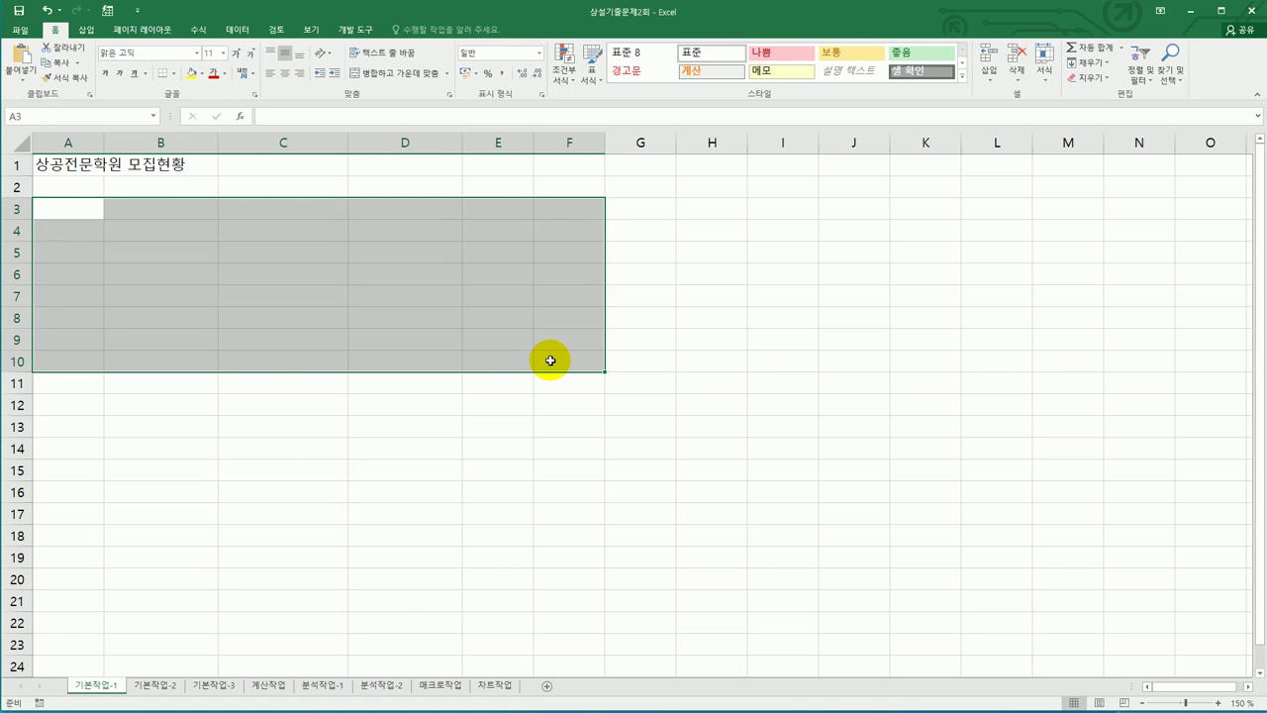
On the 기본작업-2 sheet, merge and center the title across A1:I1.
left_click(165, 691)
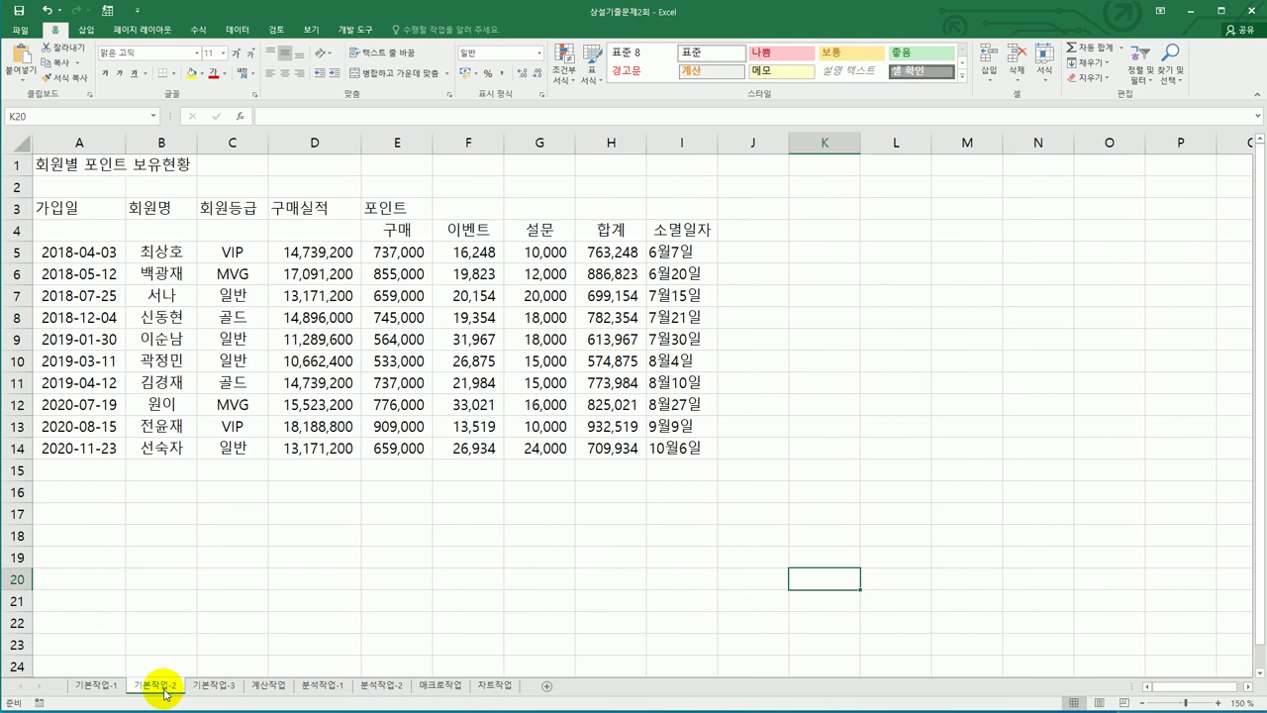
left_click_drag(91, 163, 669, 163)
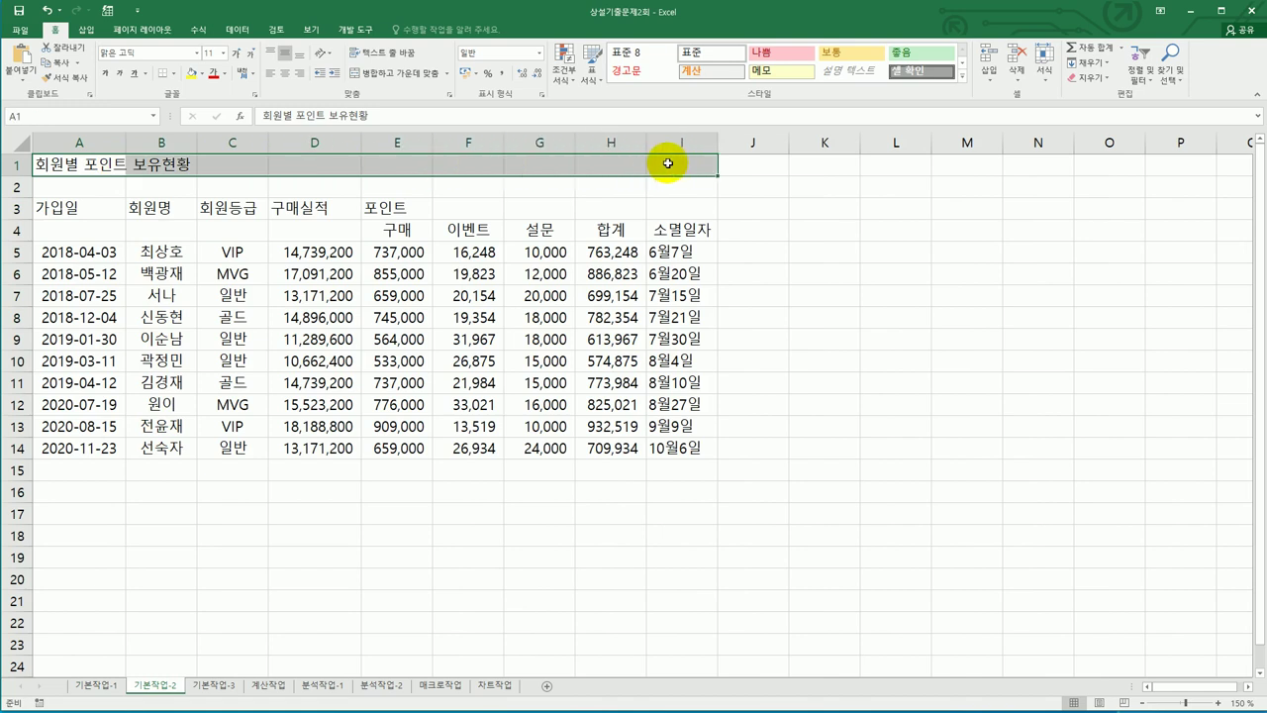
left_click(401, 74)
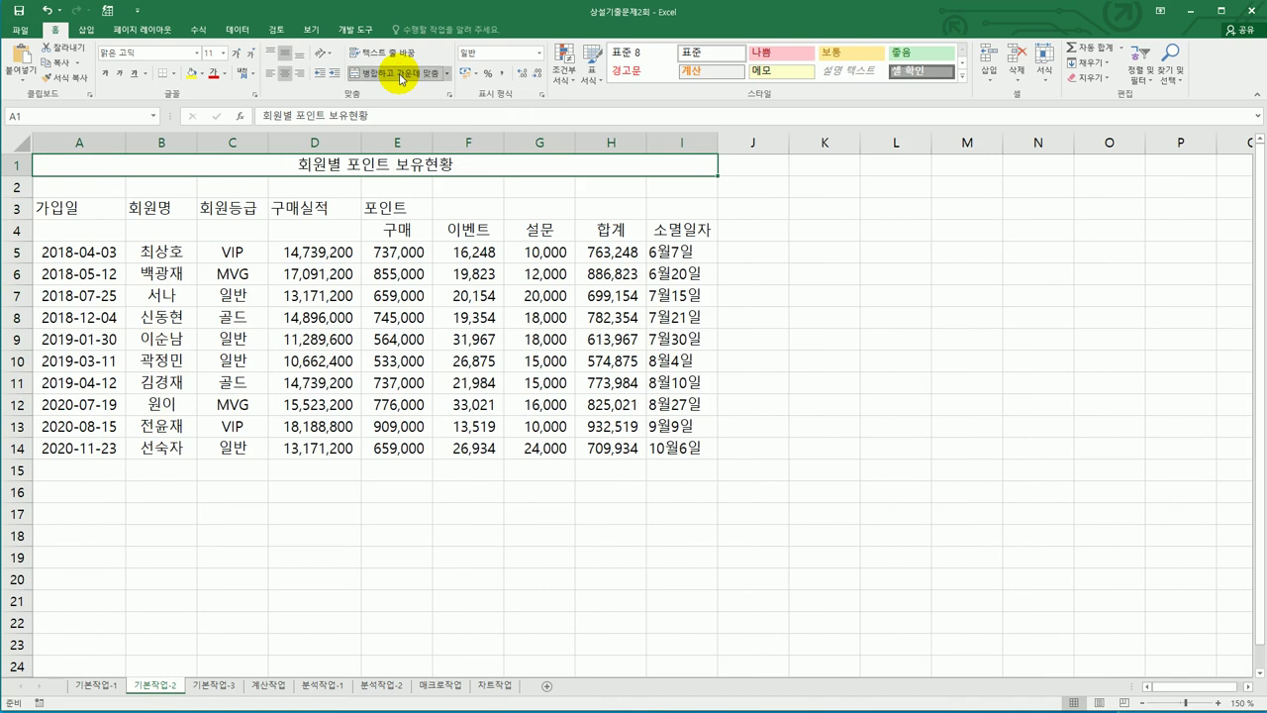
Format the merged title in bold 굴림체 at size 16.
left_click(198, 55)
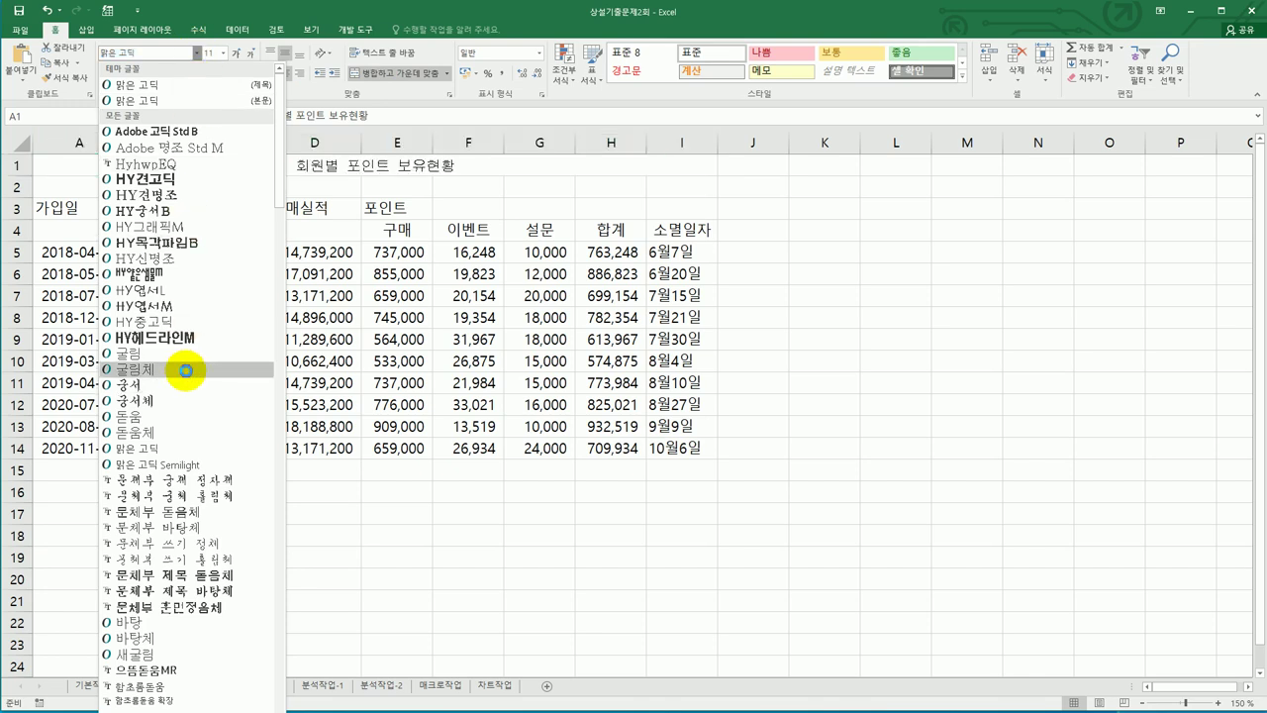
left_click(186, 370)
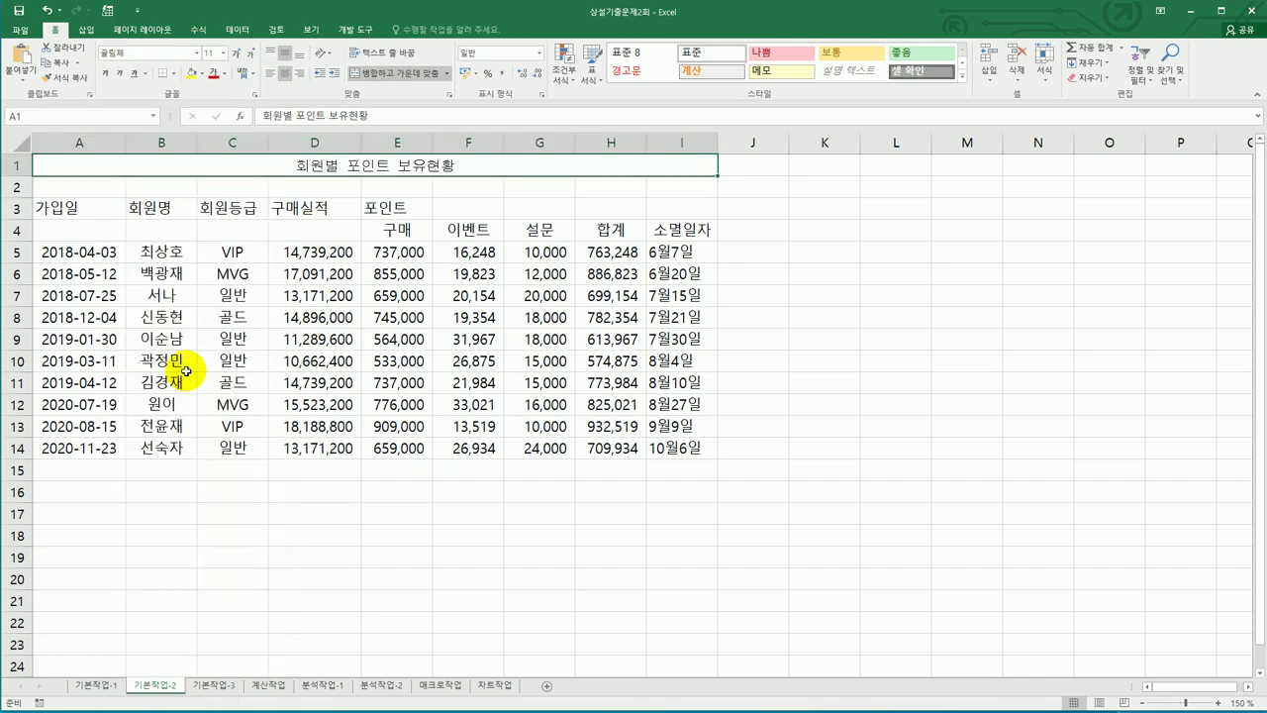
left_click(225, 54)
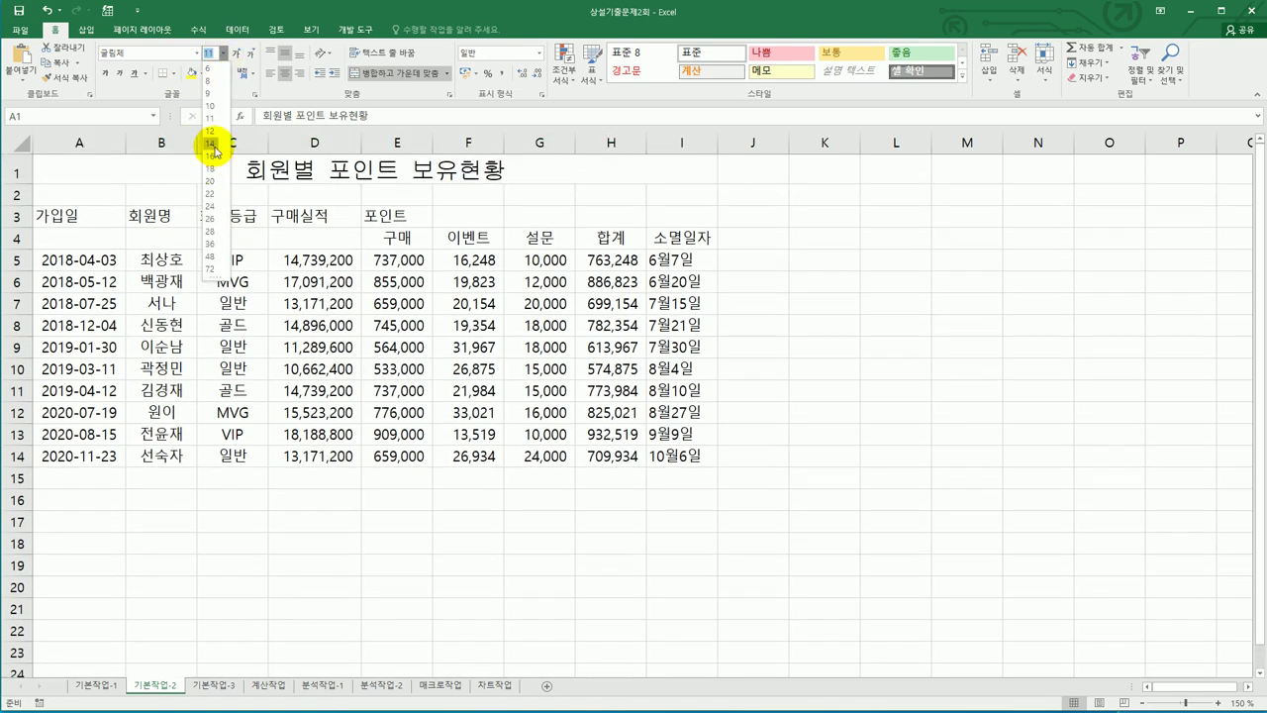
left_click(217, 159)
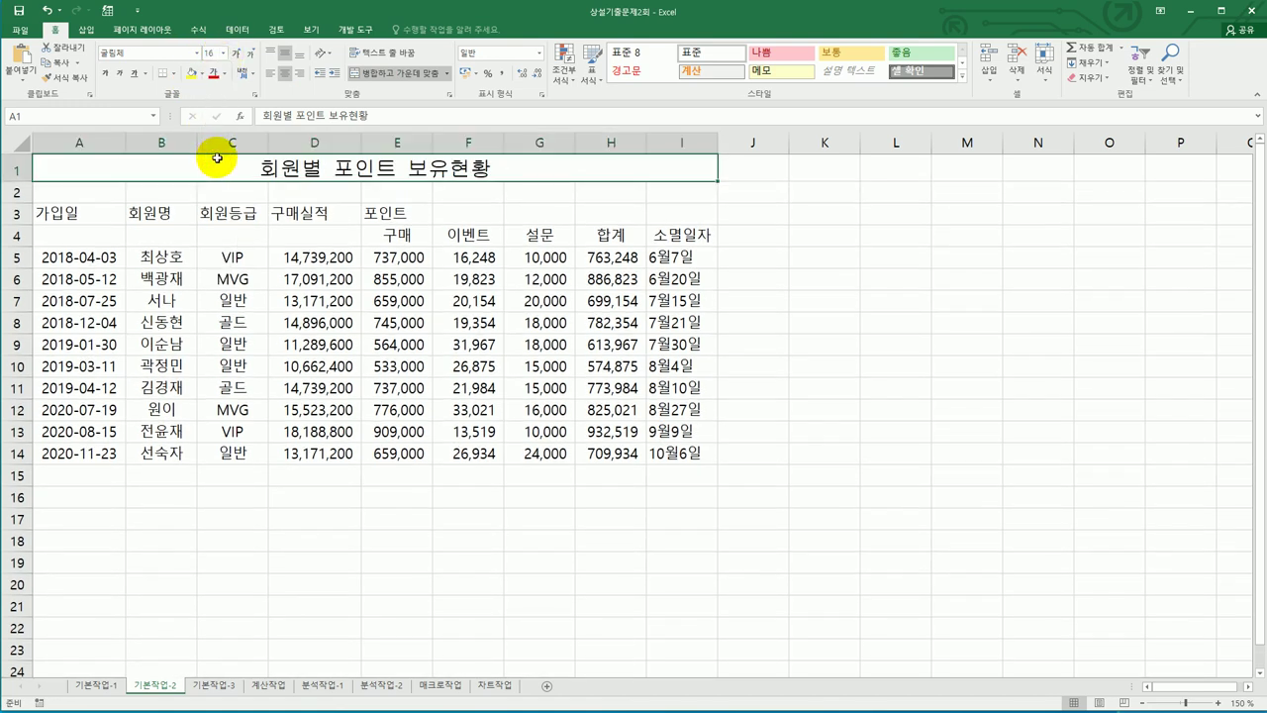
left_click(105, 74)
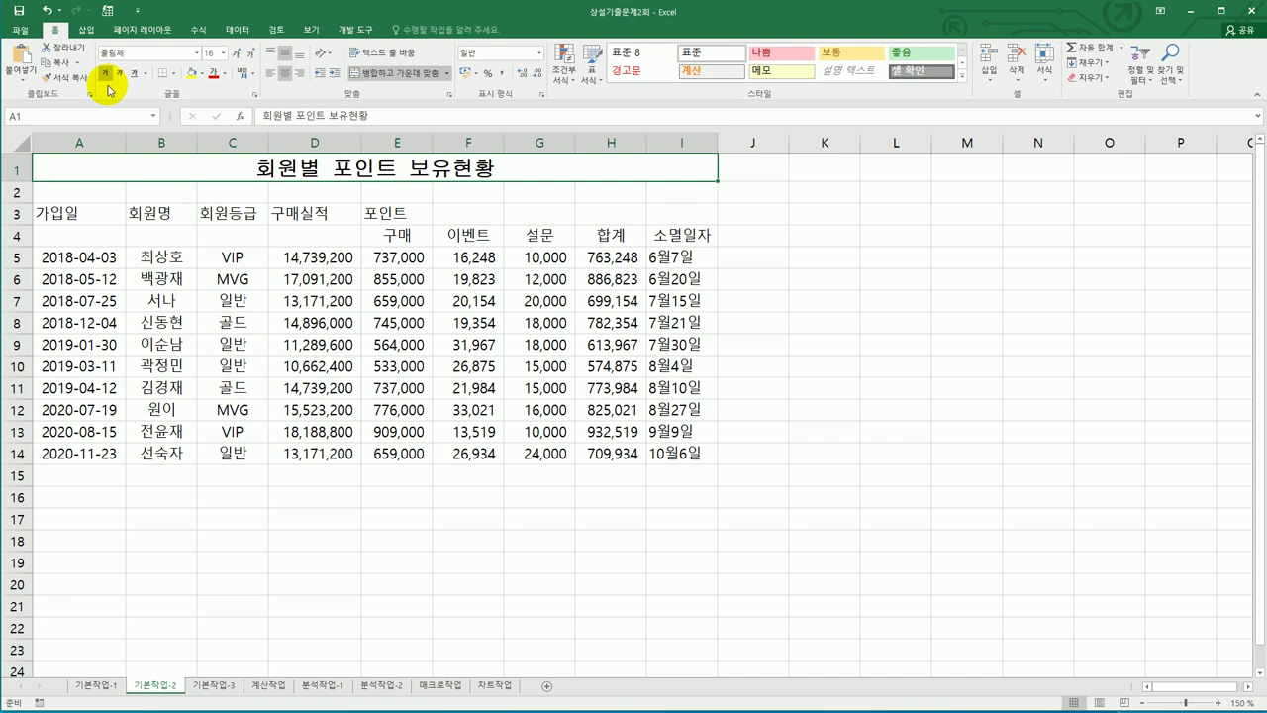
Merge and center each of the header ranges A3:A4, B3:B4, C3:C4, D3:D4 and E3:I3.
left_click_drag(75, 211, 75, 239)
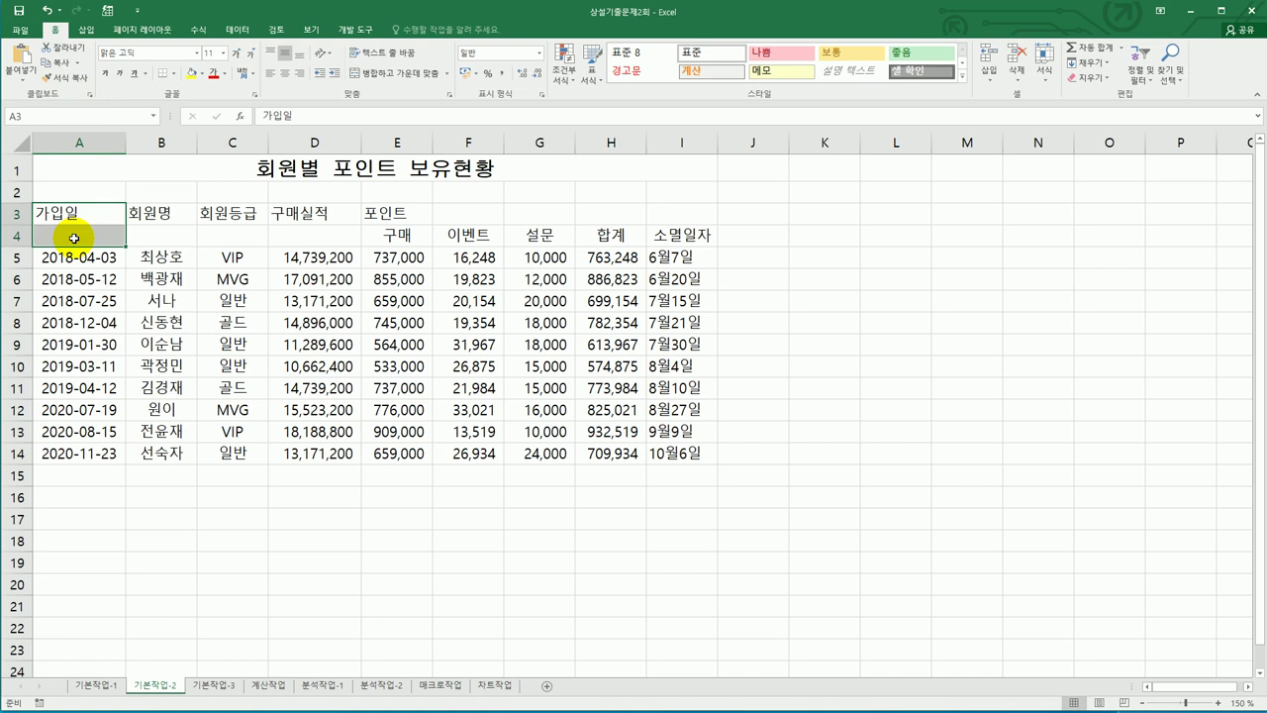
left_click_drag(152, 215, 156, 240, "ctrl")
left_click_drag(218, 210, 223, 233, "ctrl")
left_click_drag(319, 210, 322, 239, "ctrl")
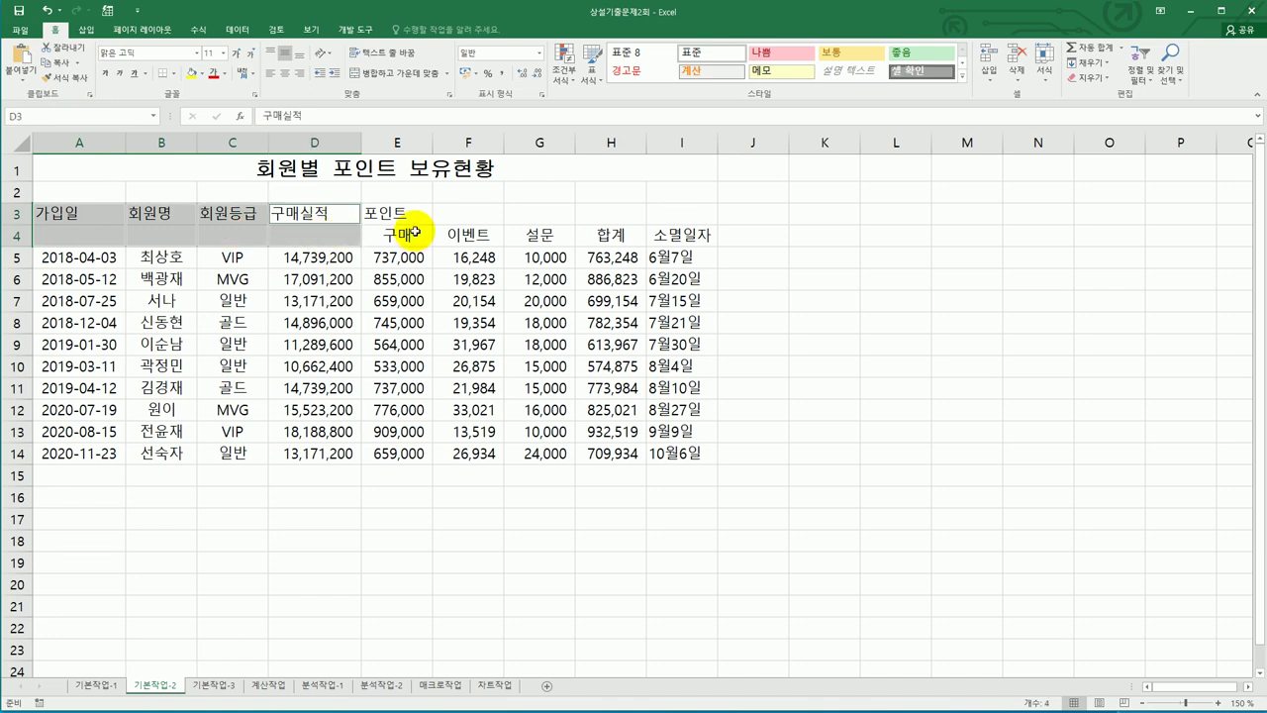
left_click_drag(405, 207, 655, 215, "ctrl")
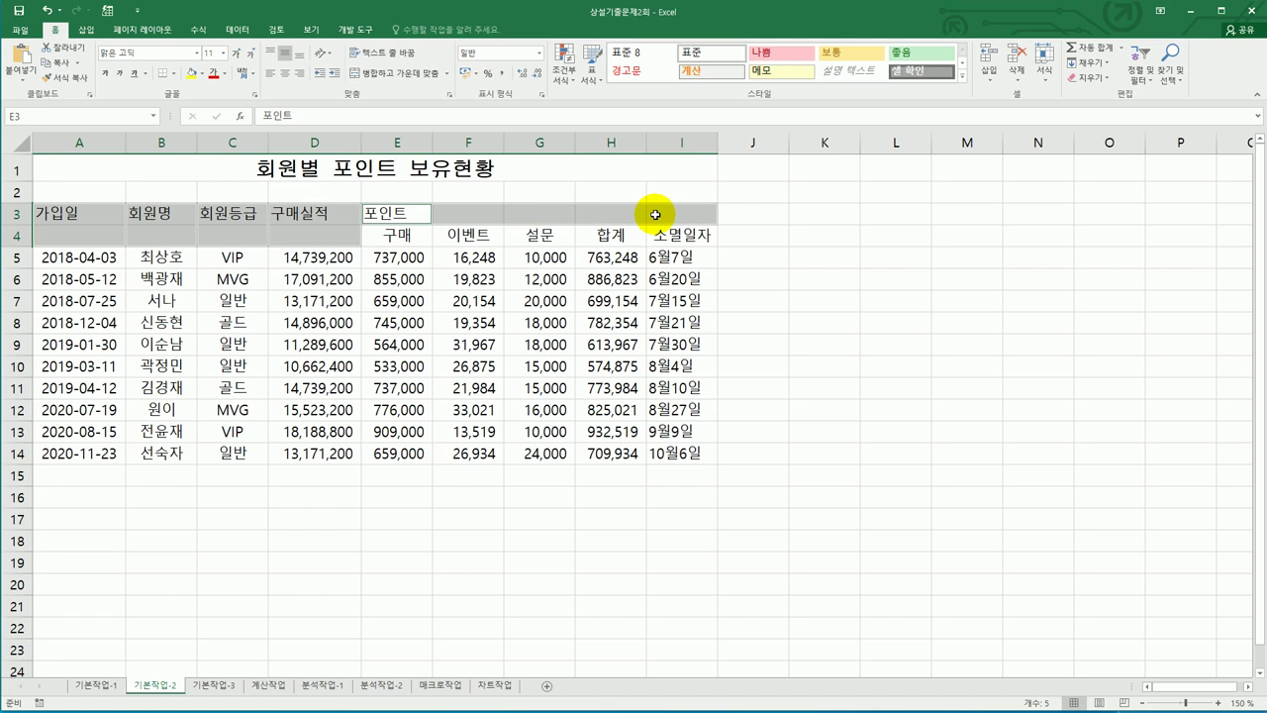
left_click(387, 78)
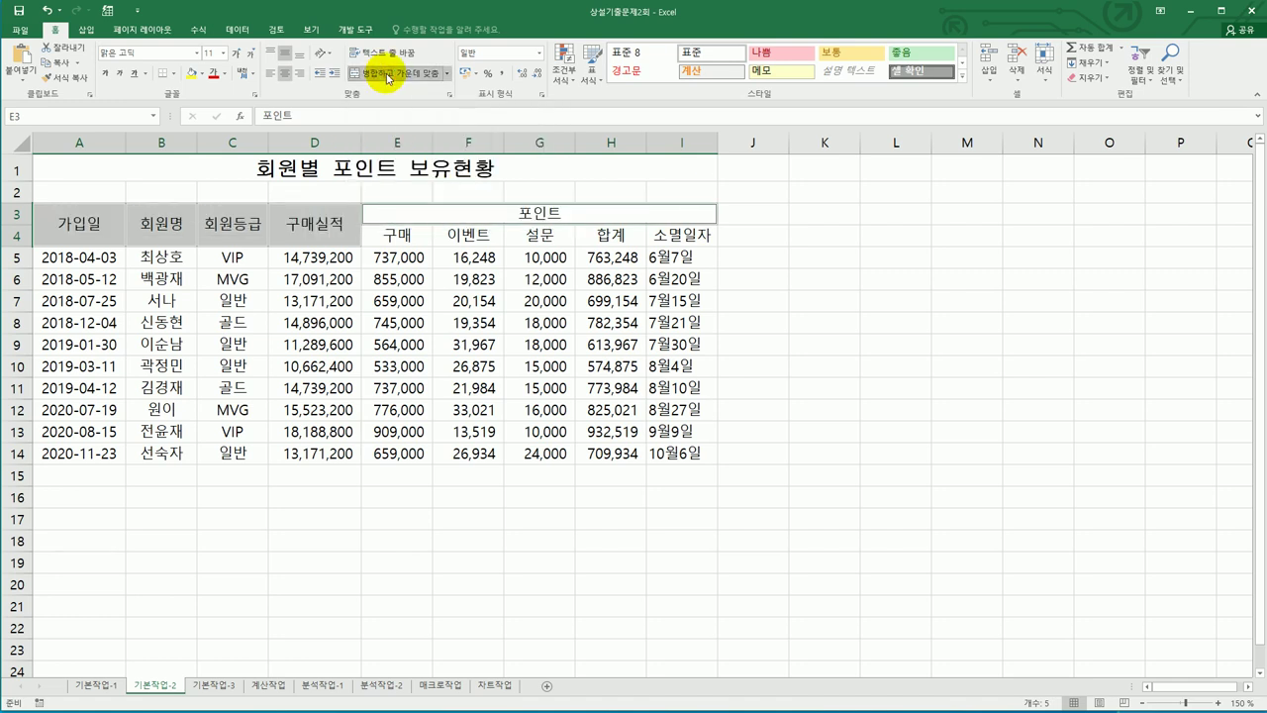
Give the header range A3:I4 the standard purple font color and the standard orange fill color.
left_click_drag(93, 212, 572, 221)
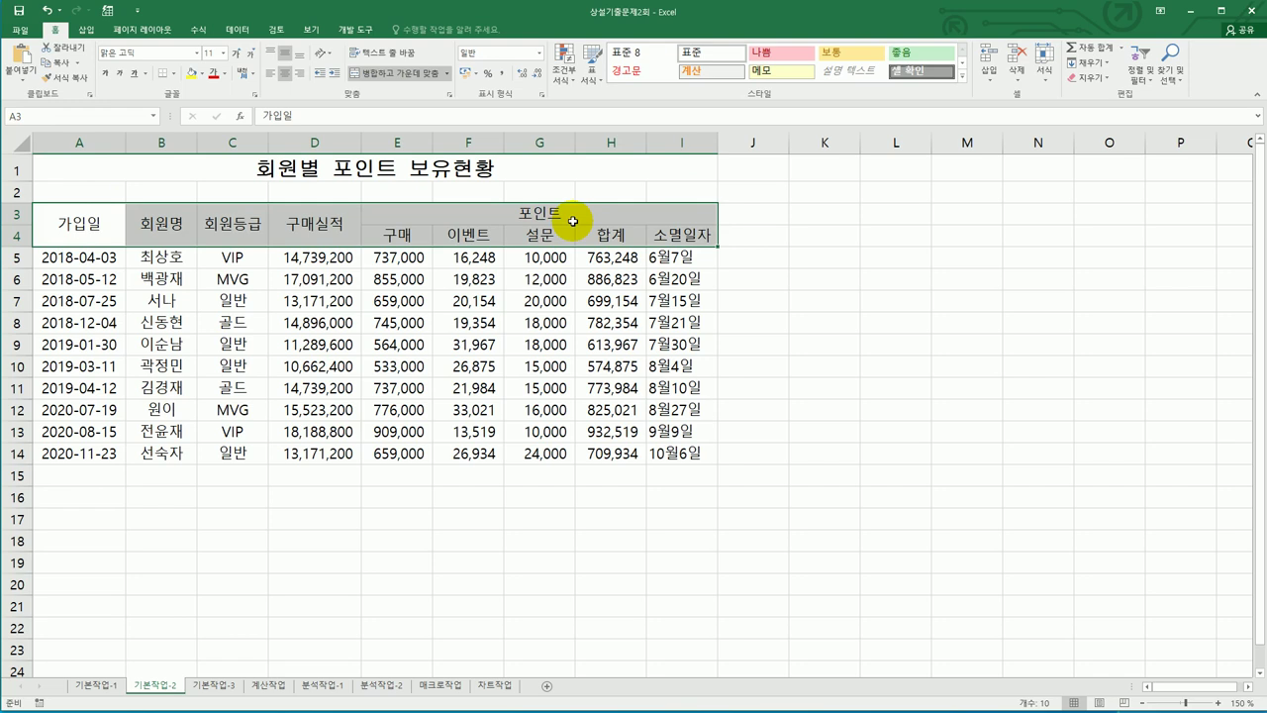
left_click(226, 75)
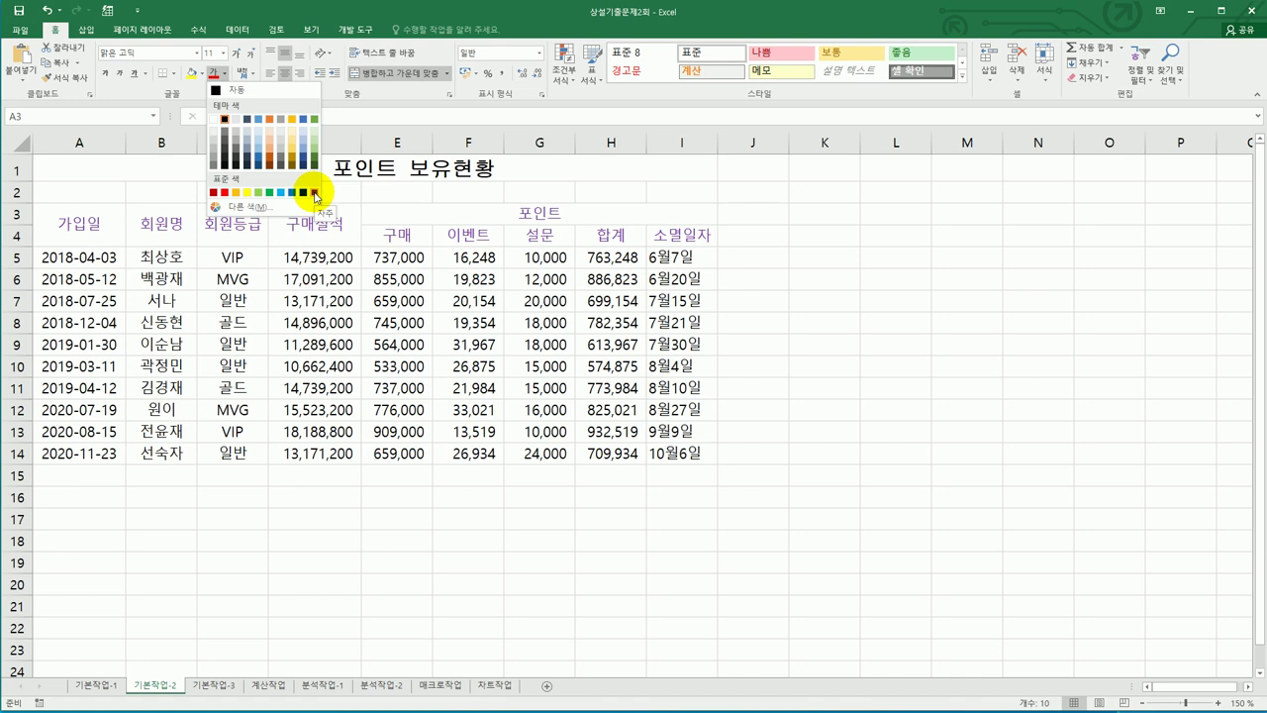
left_click(315, 193)
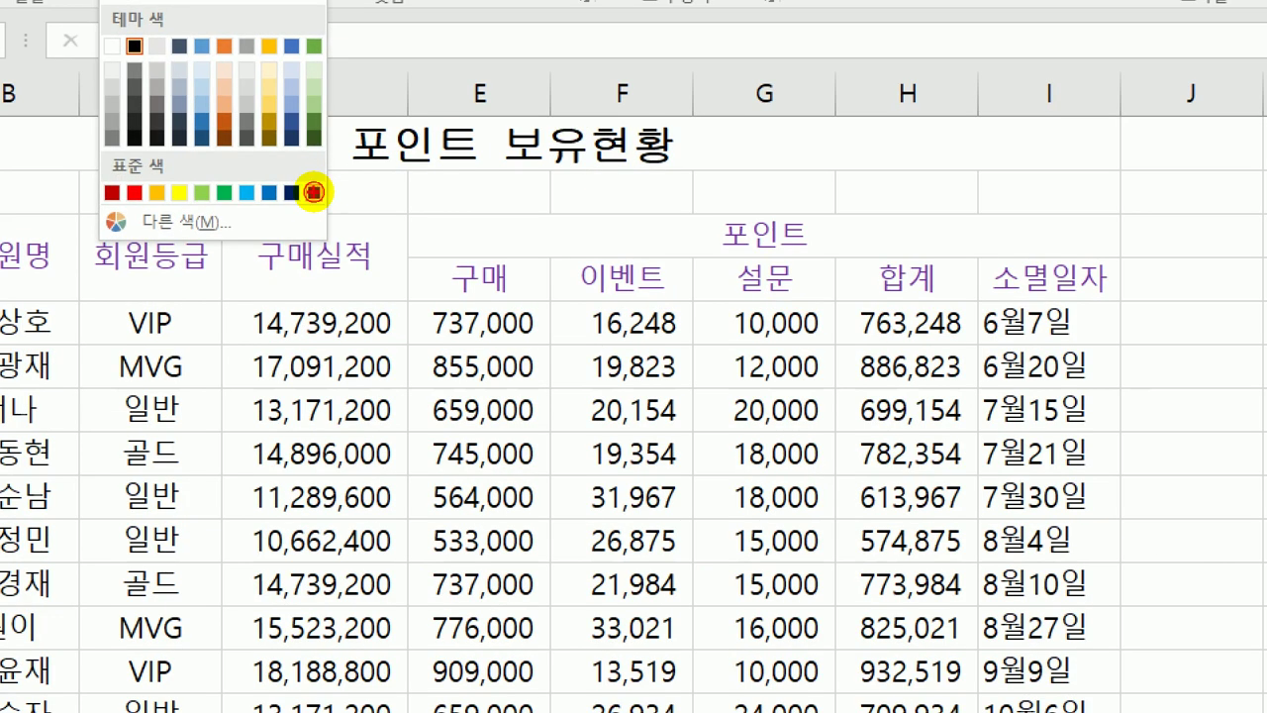
mouse_move(314, 192)
left_mouse_down()
mouse_move(314, 181)
mouse_move(317, 208)
left_mouse_up()
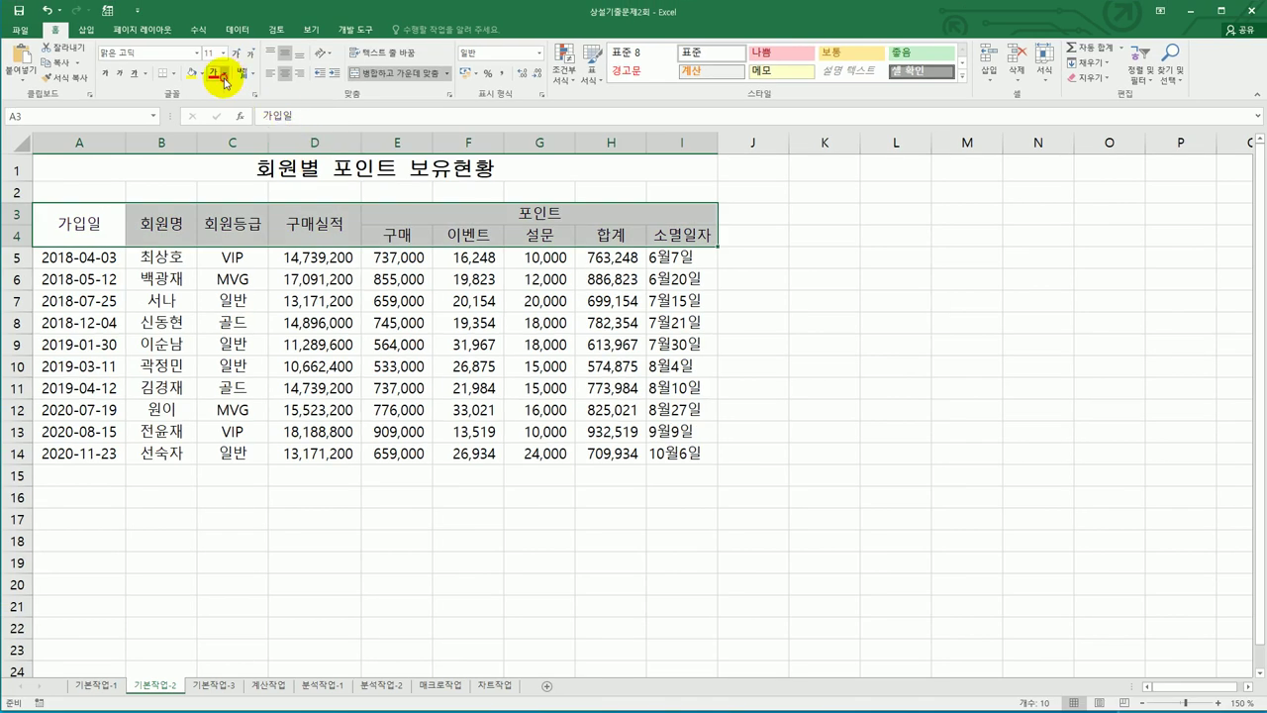
left_click(224, 76)
left_click(312, 193)
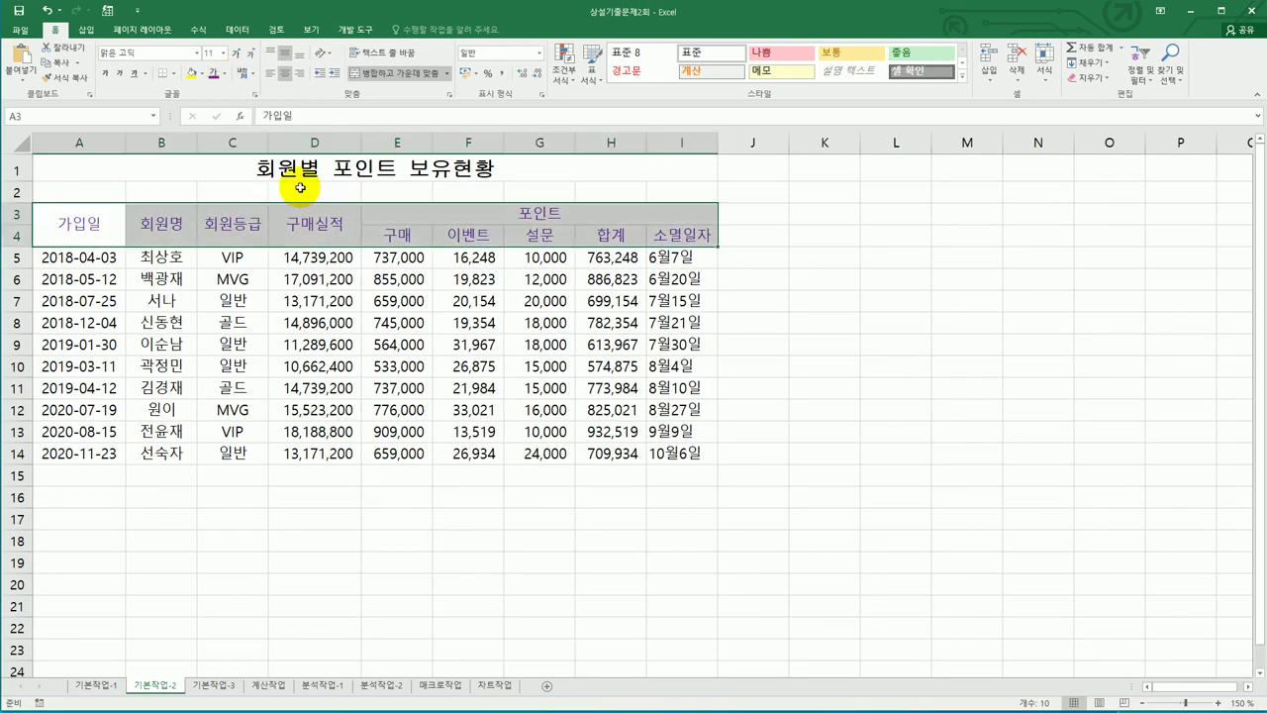
left_click(202, 75)
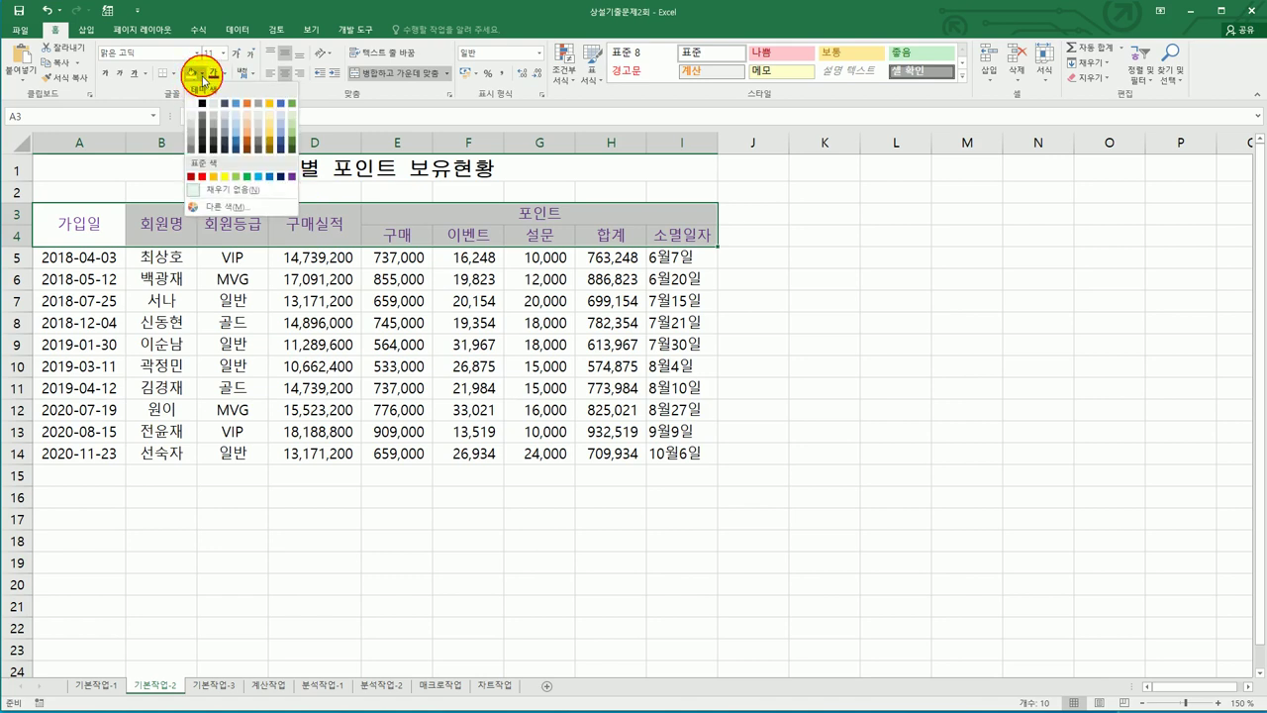
left_click(212, 177)
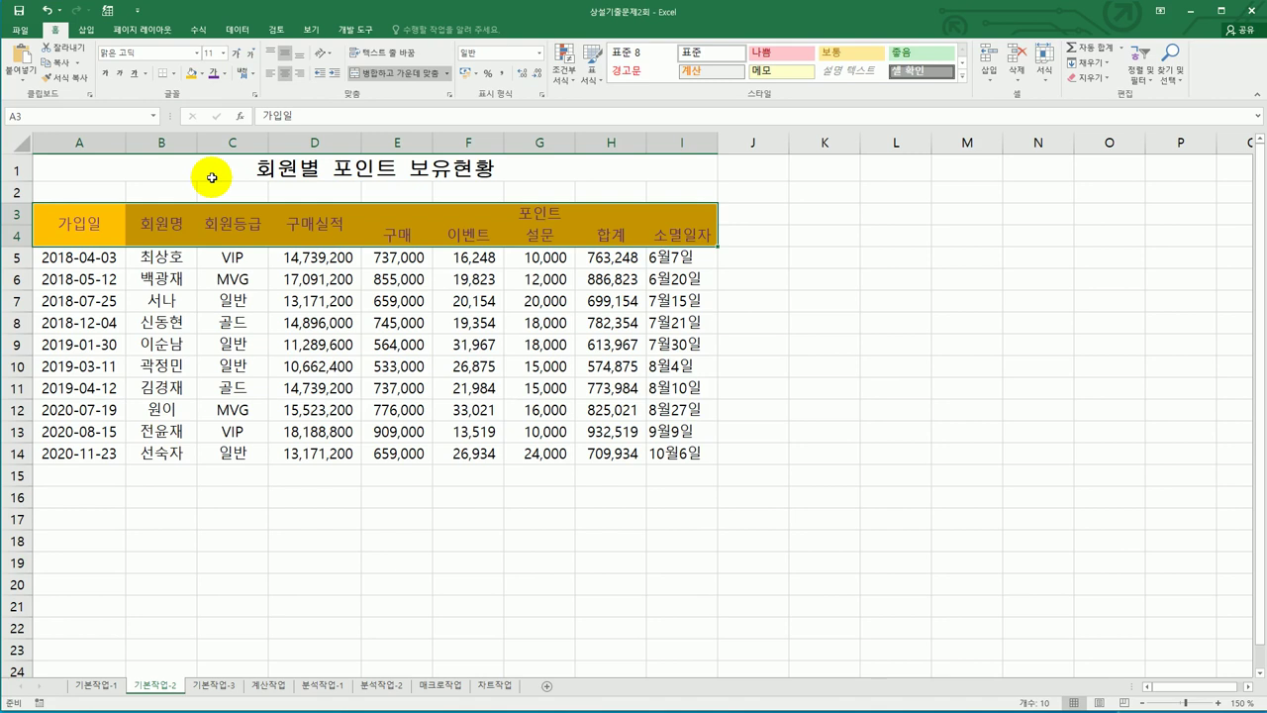
Insert a comment on cell G14 and replace its default text with "최고 고객 포인트".
left_click(516, 455)
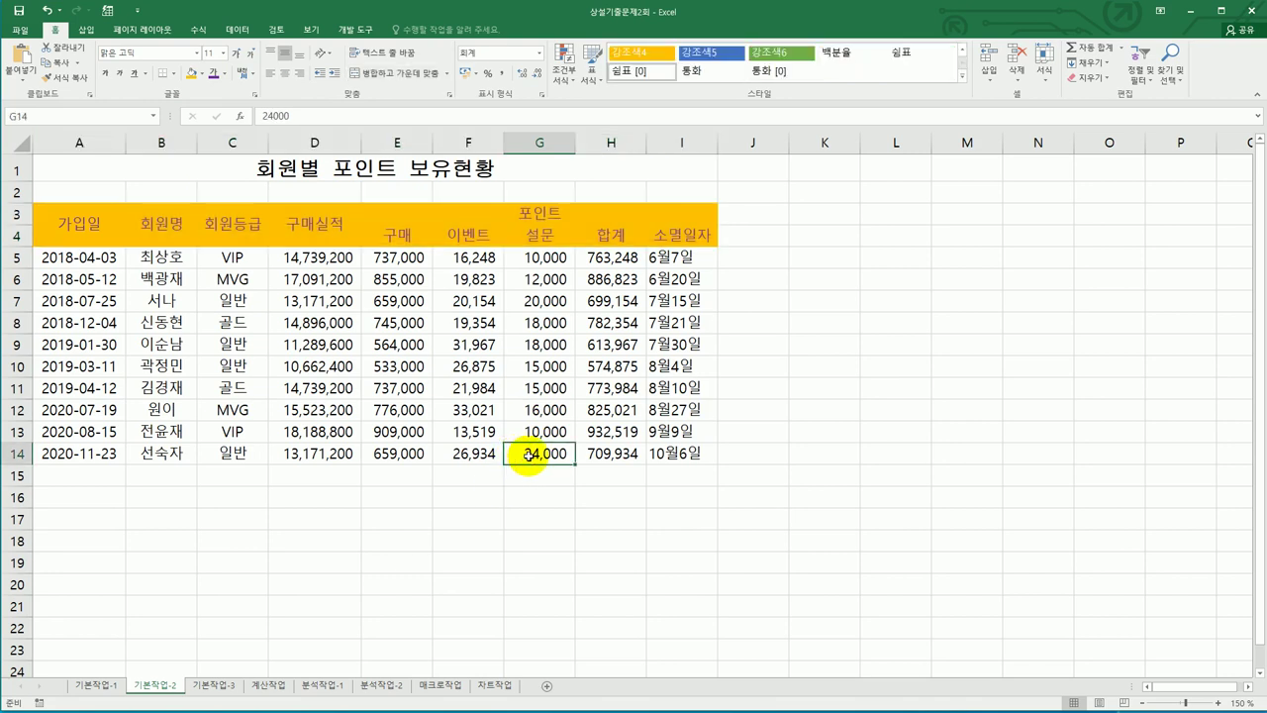
right_click(530, 454)
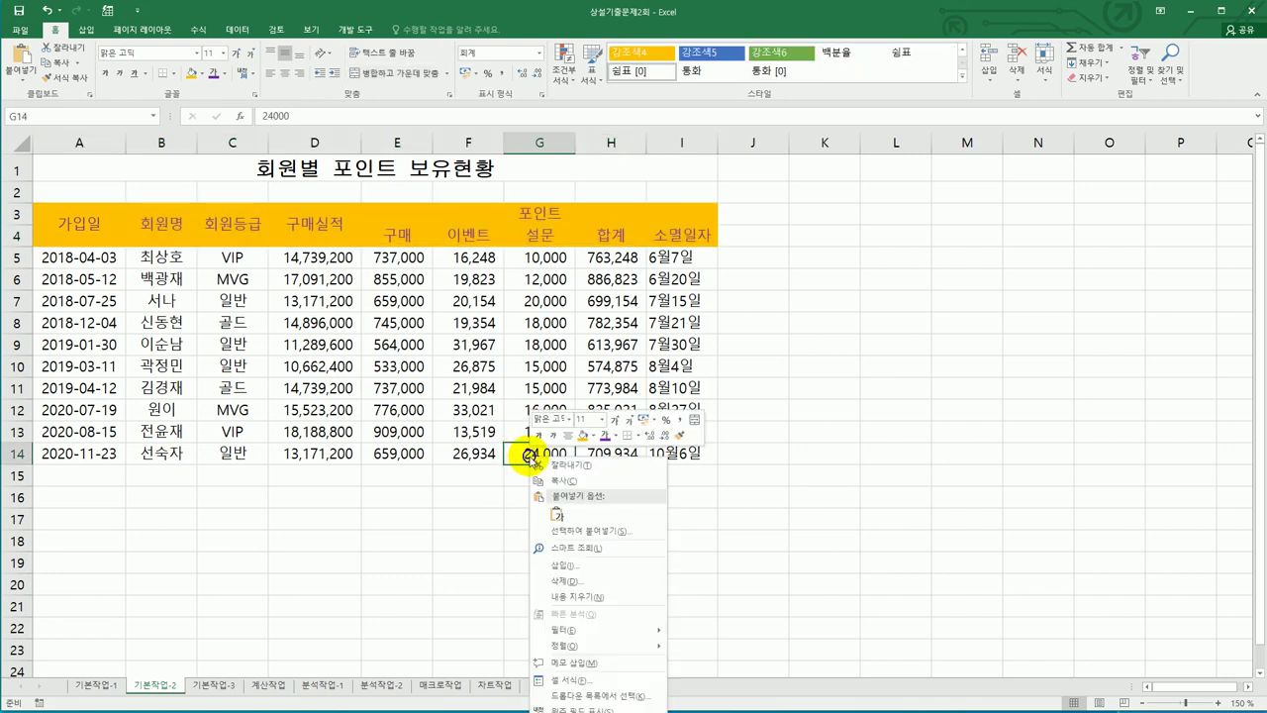
left_click(608, 666)
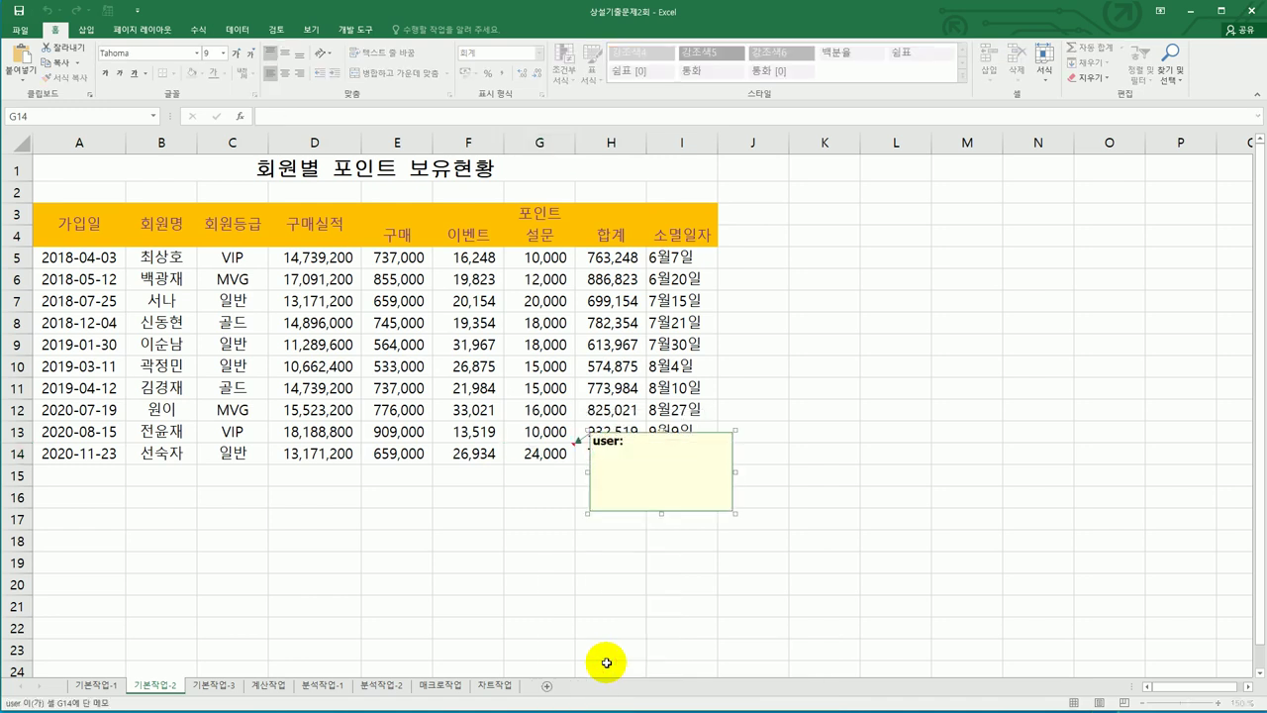
key("ctrl+a")
key("Delete")
type("최고 고개객 포인트")
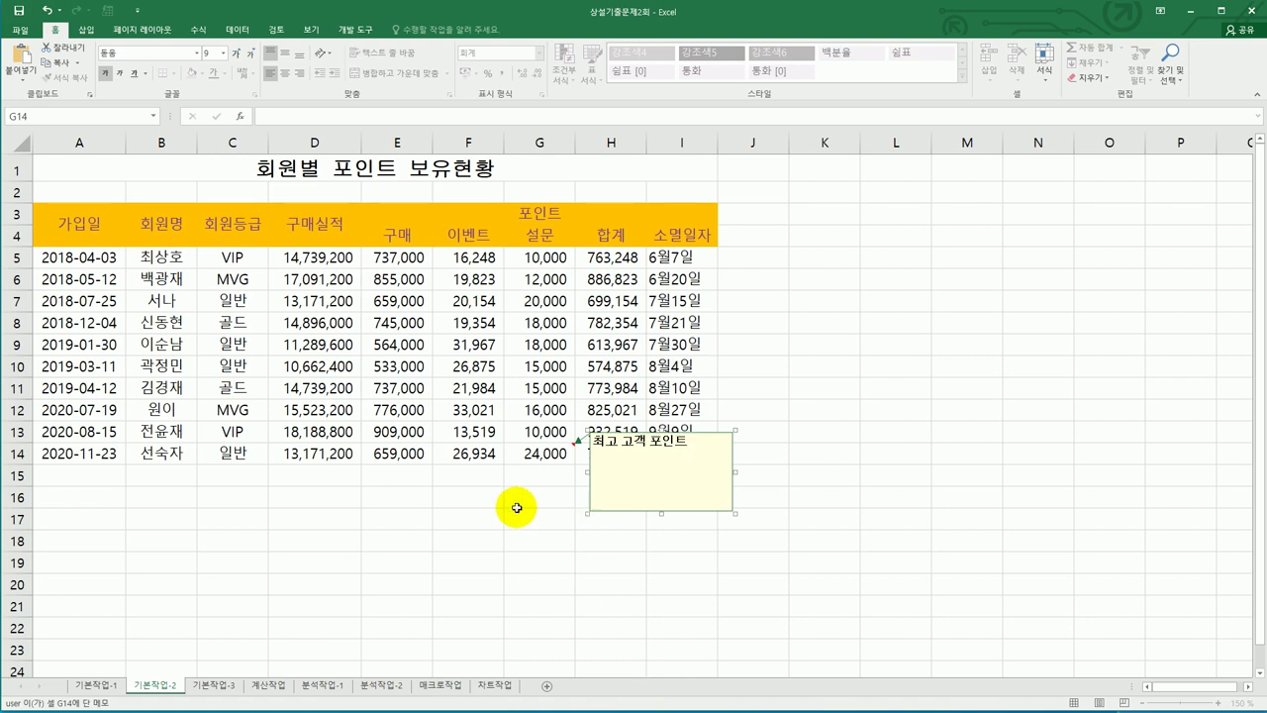
Set the comment on cell G14 to always be displayed.
left_click(538, 457)
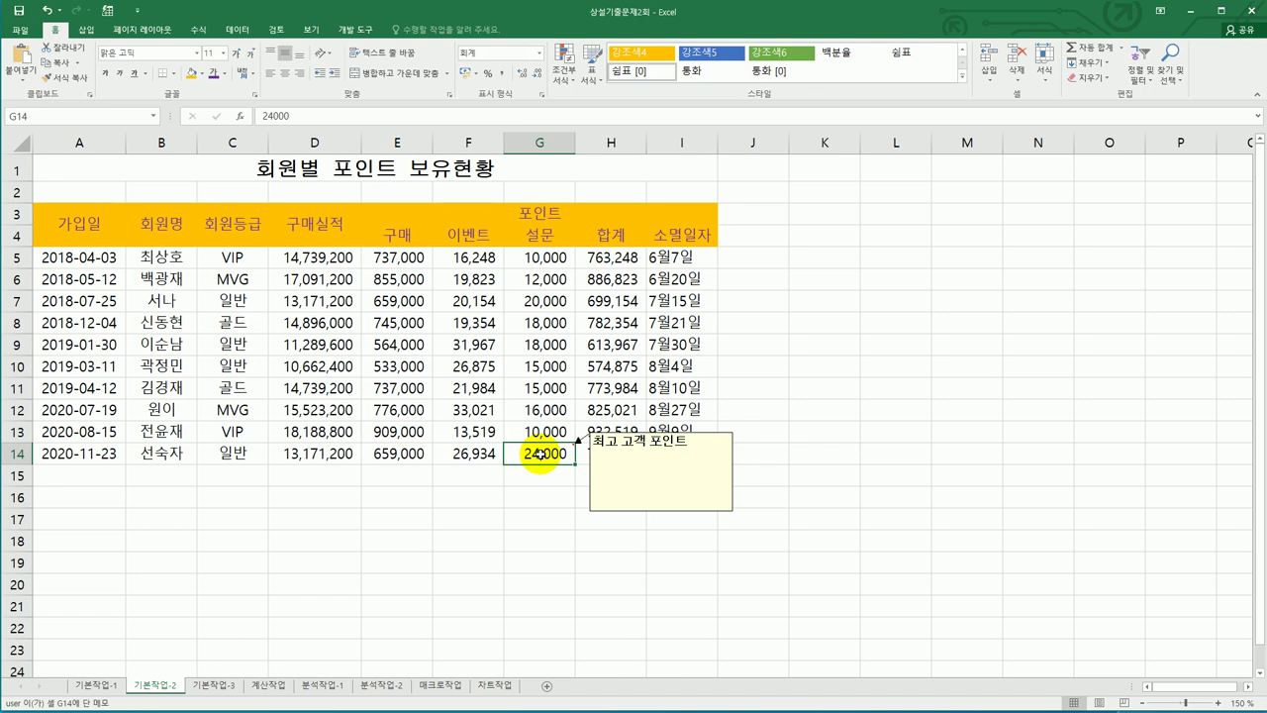
right_click(538, 453)
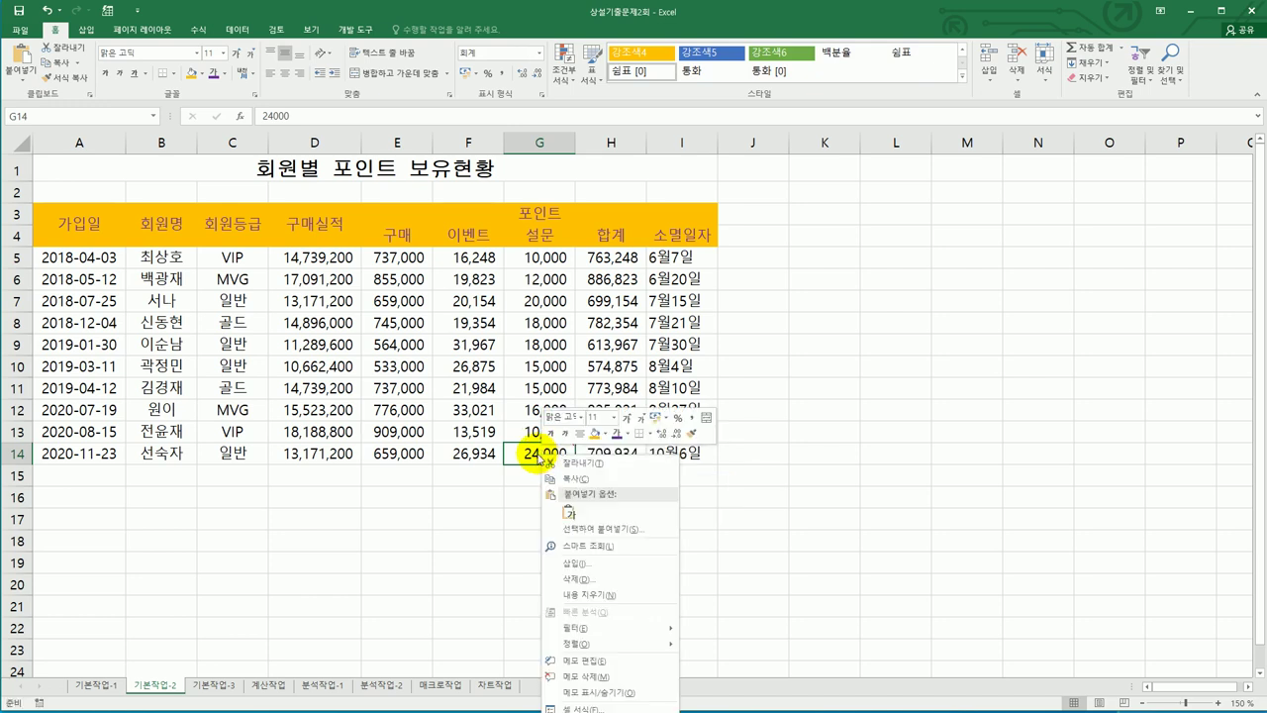
left_click(624, 695)
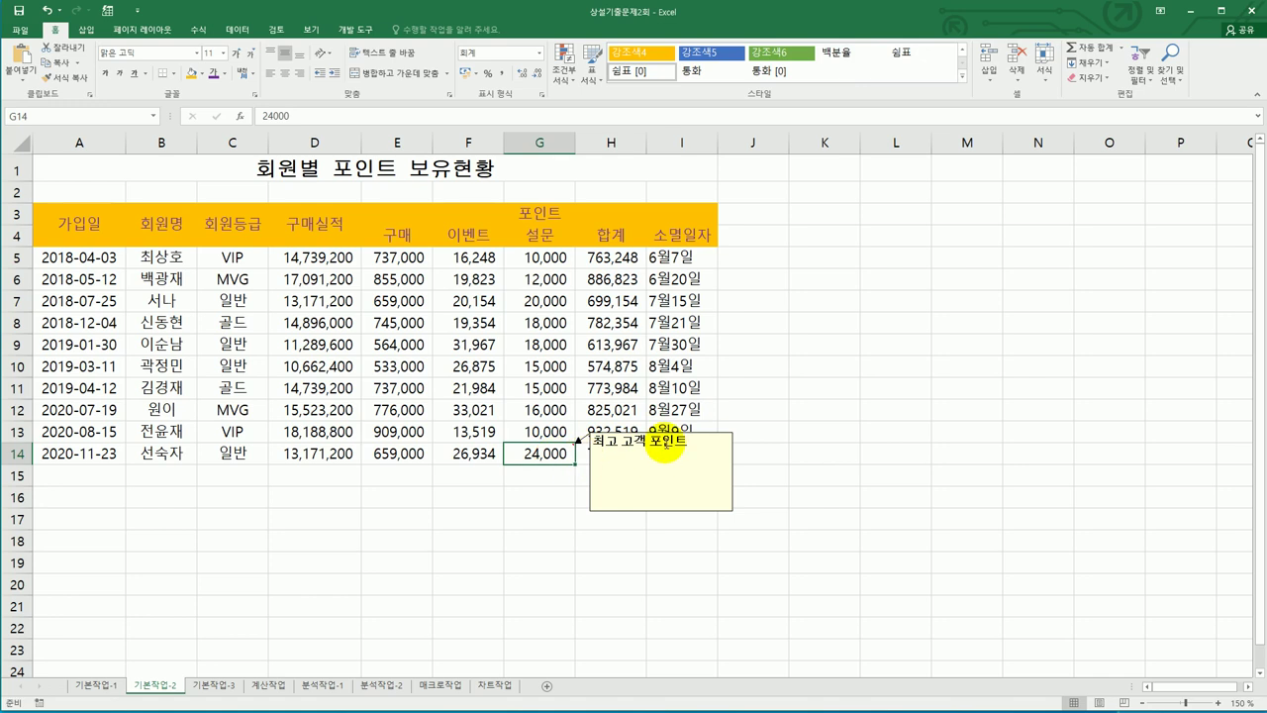
left_click(667, 451)
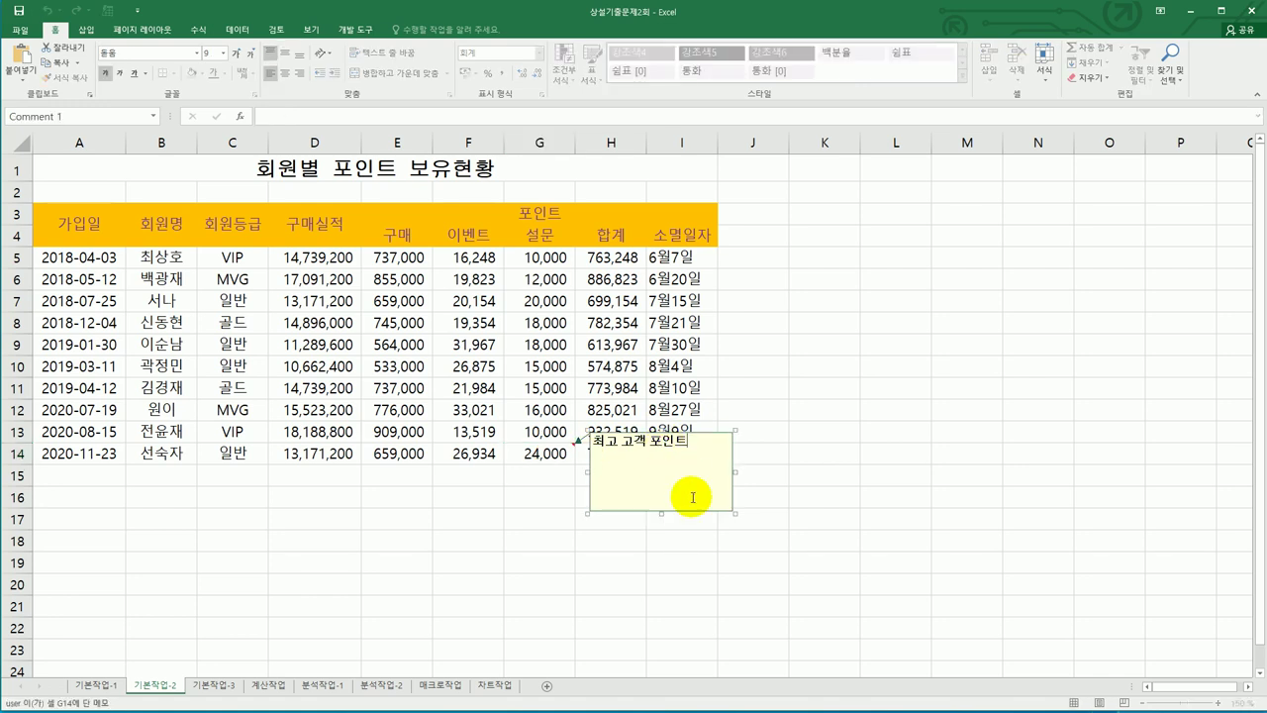
right_click(695, 446)
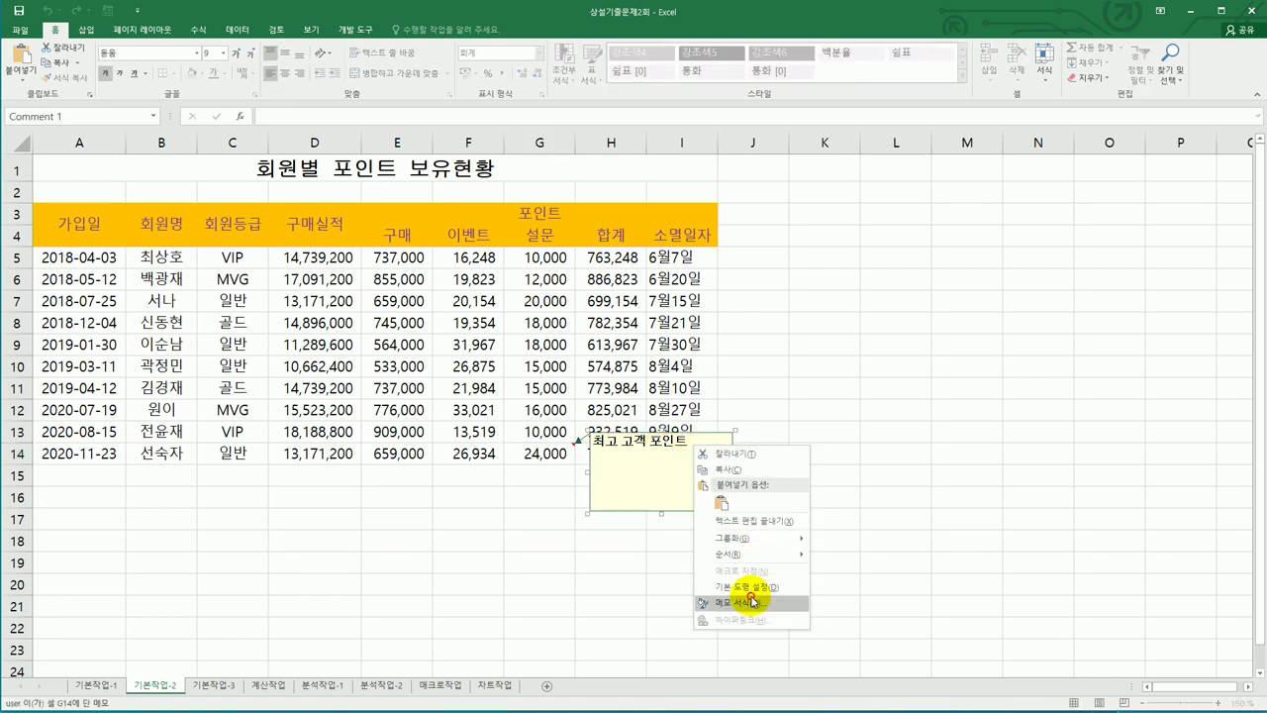
left_click(733, 601)
left_click_drag(681, 218, 908, 225)
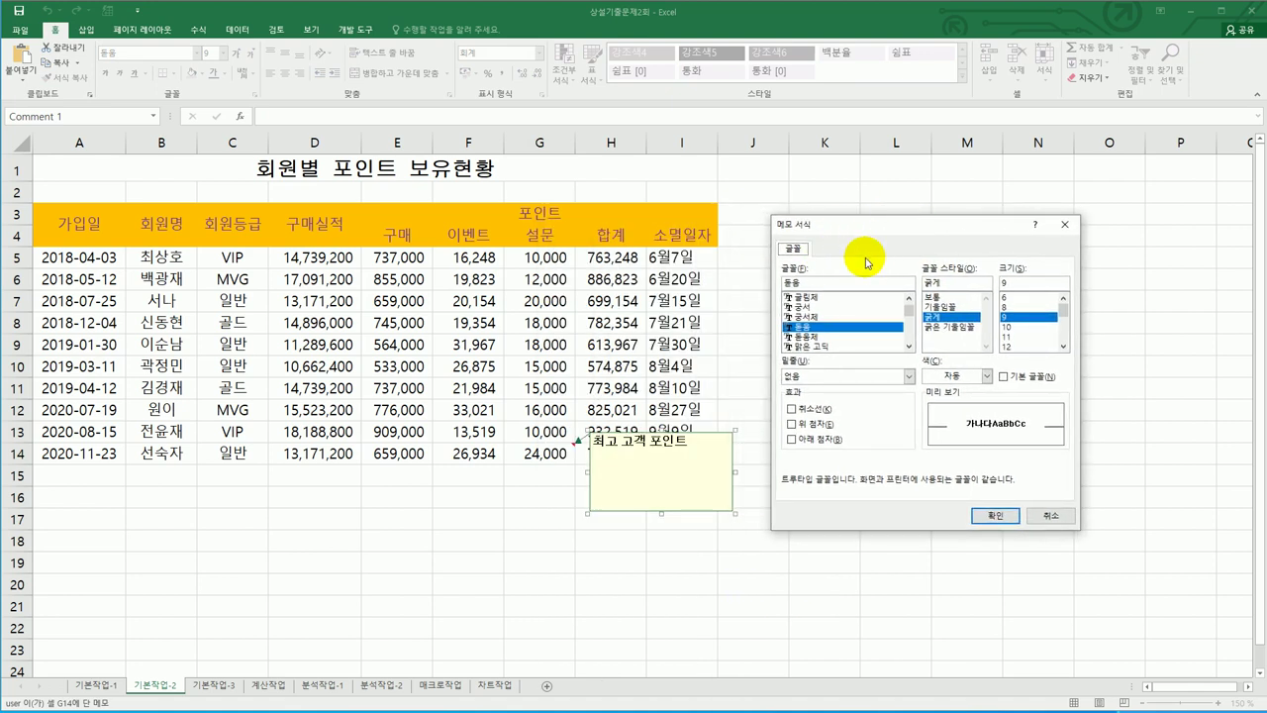
left_click(1047, 516)
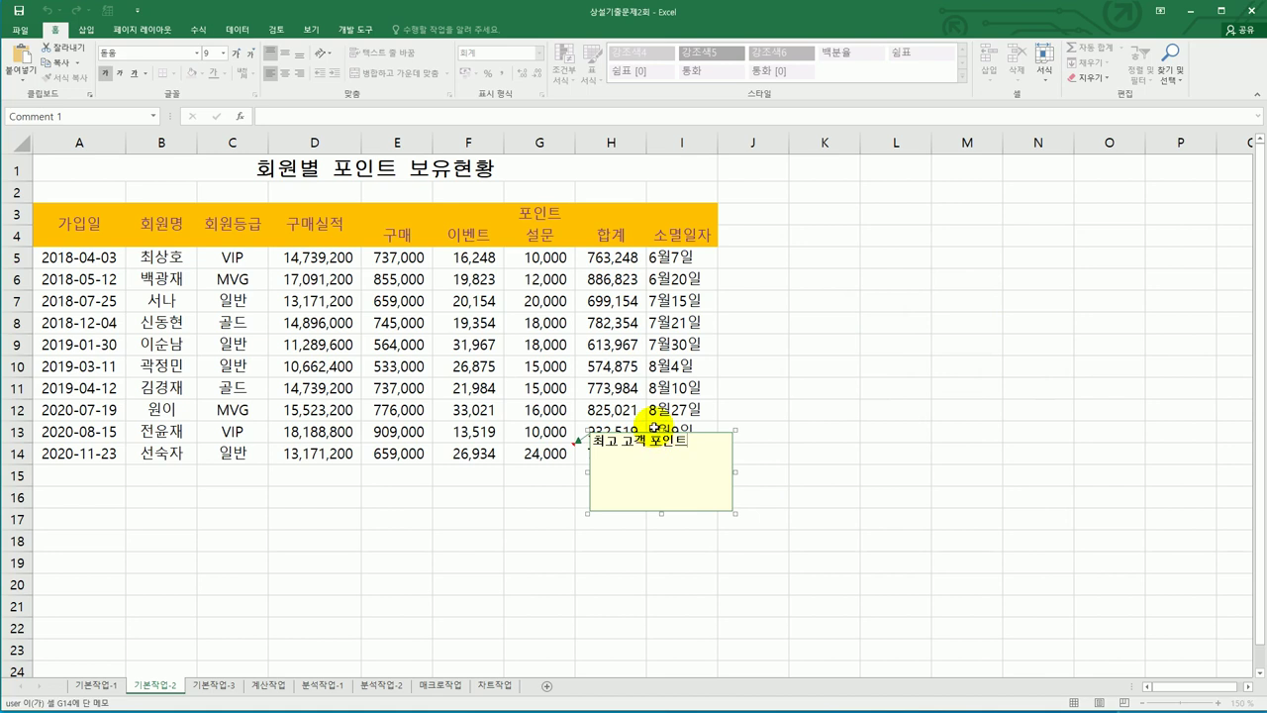
left_click(704, 437)
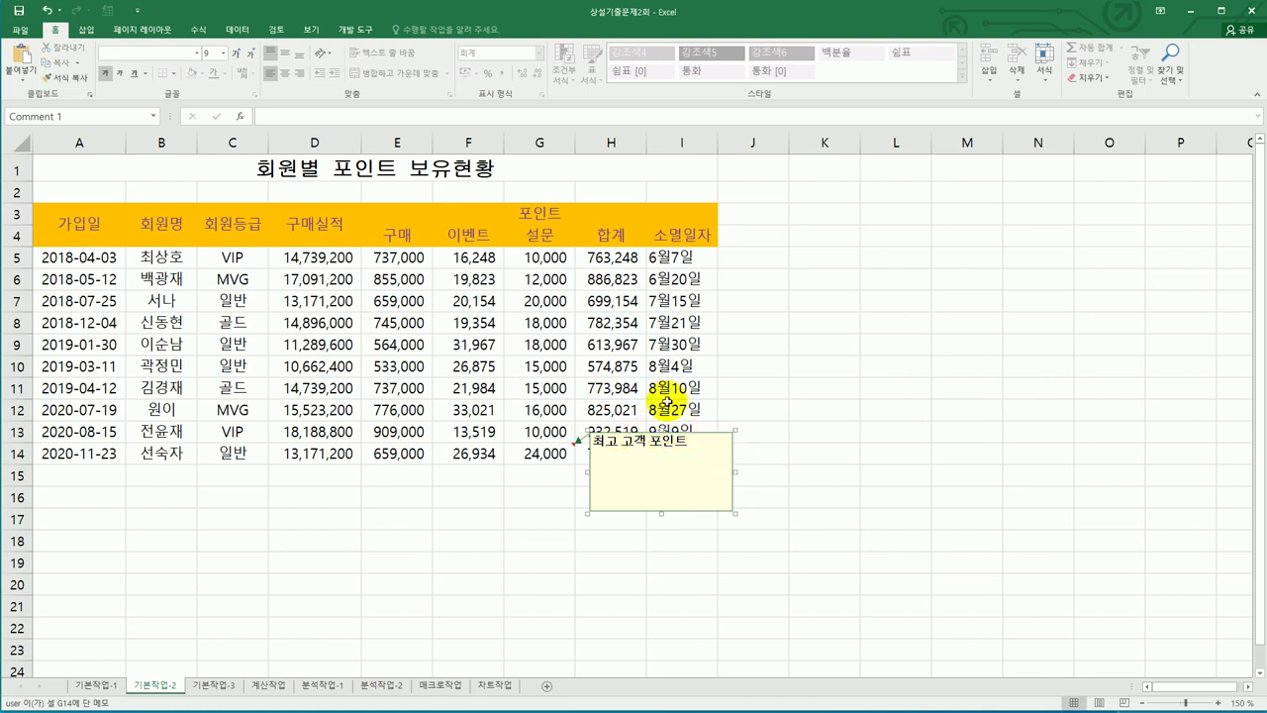
right_click(711, 468)
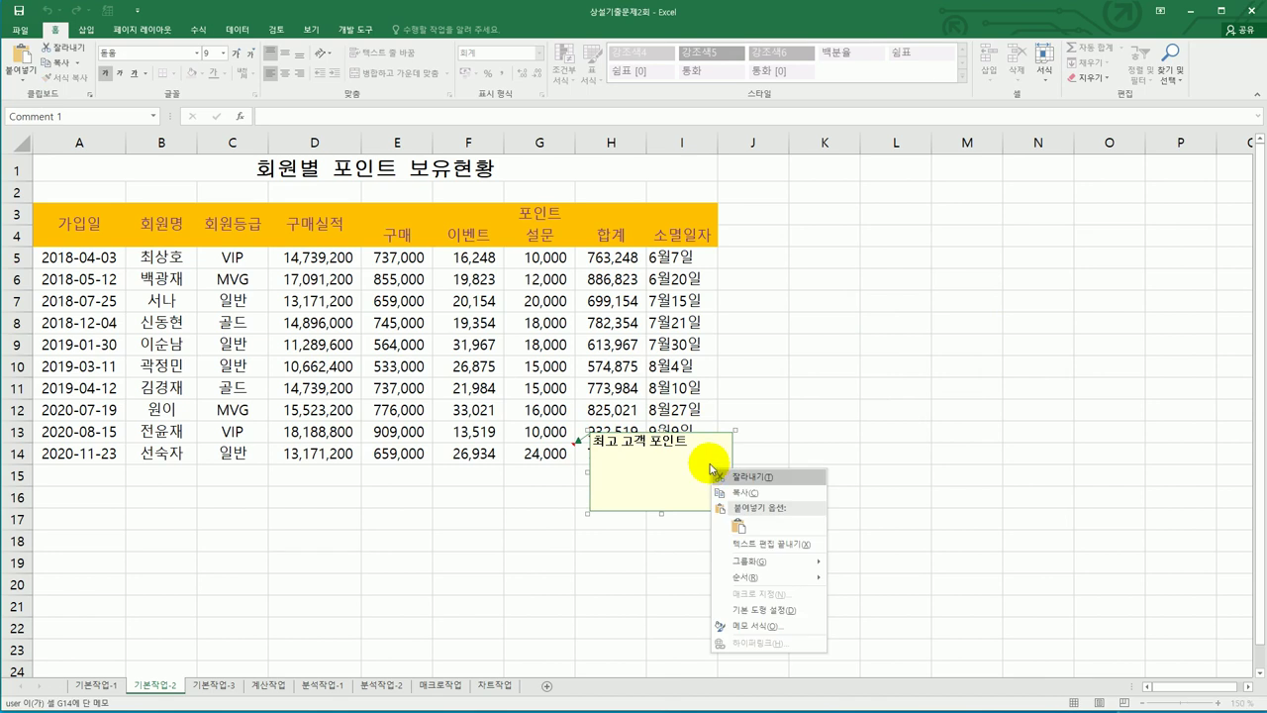
left_click(750, 626)
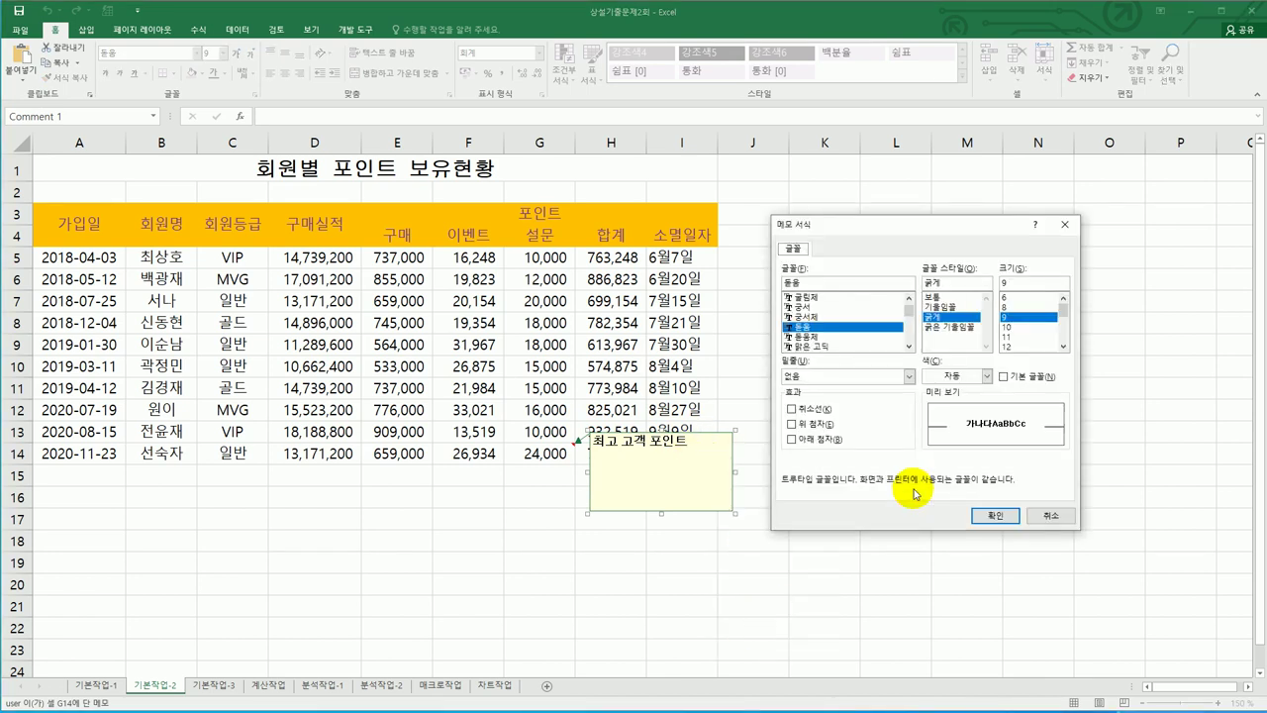
left_click(1038, 524)
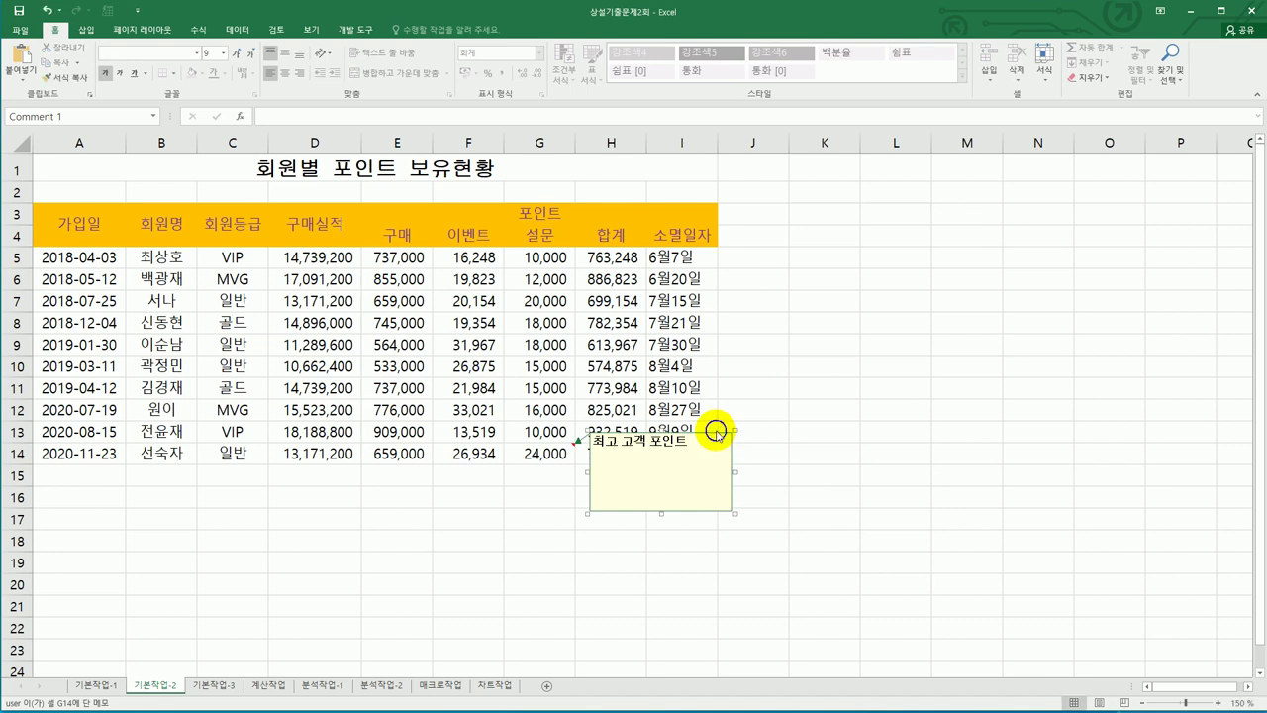
Turn on automatic sizing for the comment on cell G14 so its box fits the text.
right_click(718, 434)
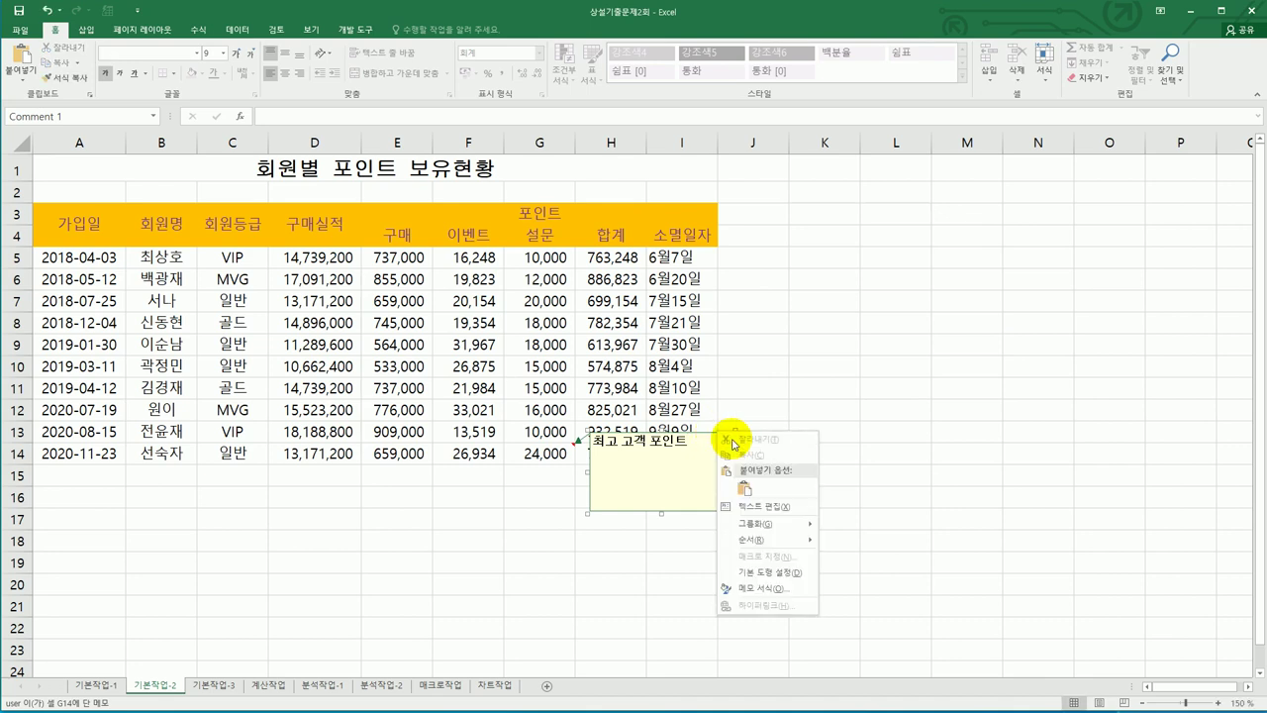
left_click(760, 588)
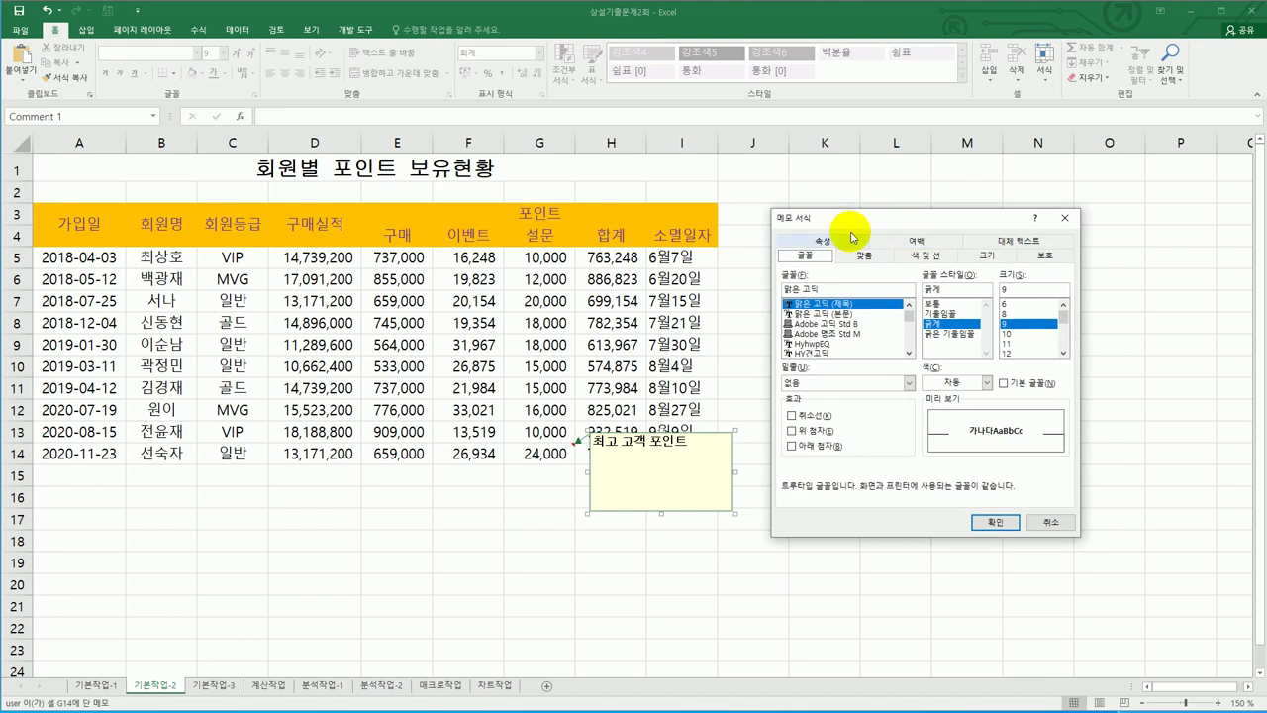
left_click(872, 258)
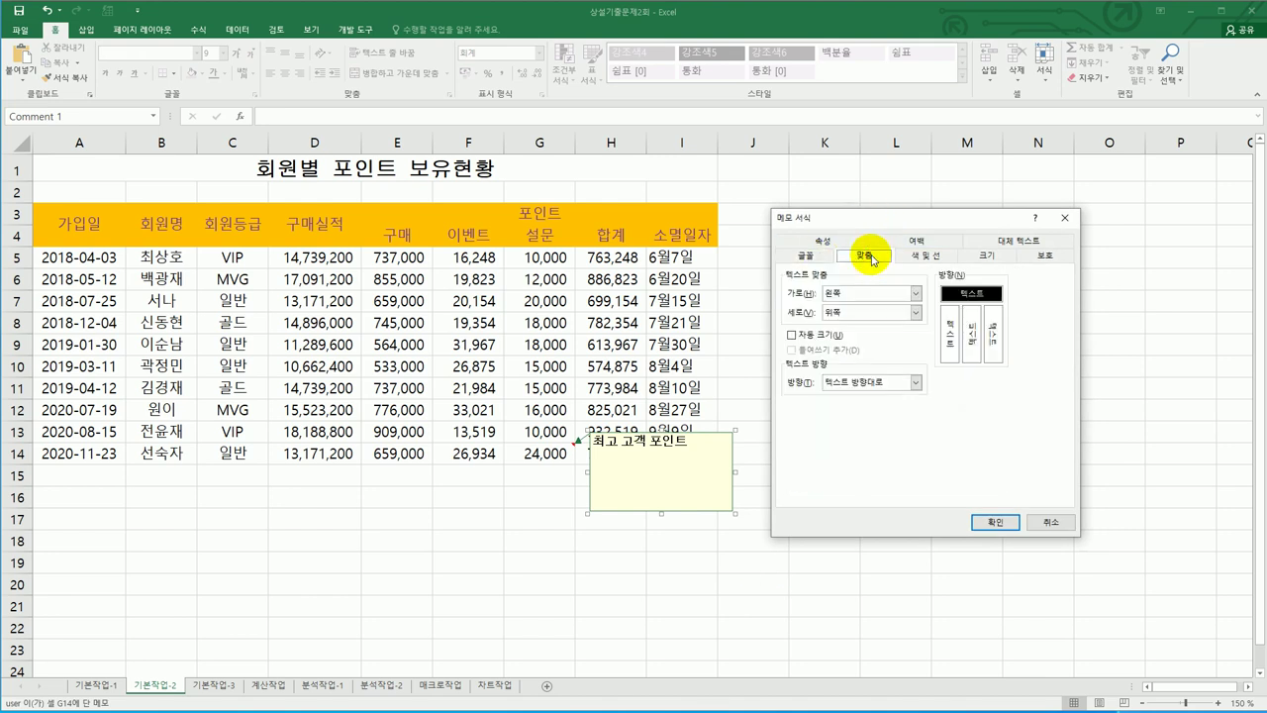
left_click(916, 253)
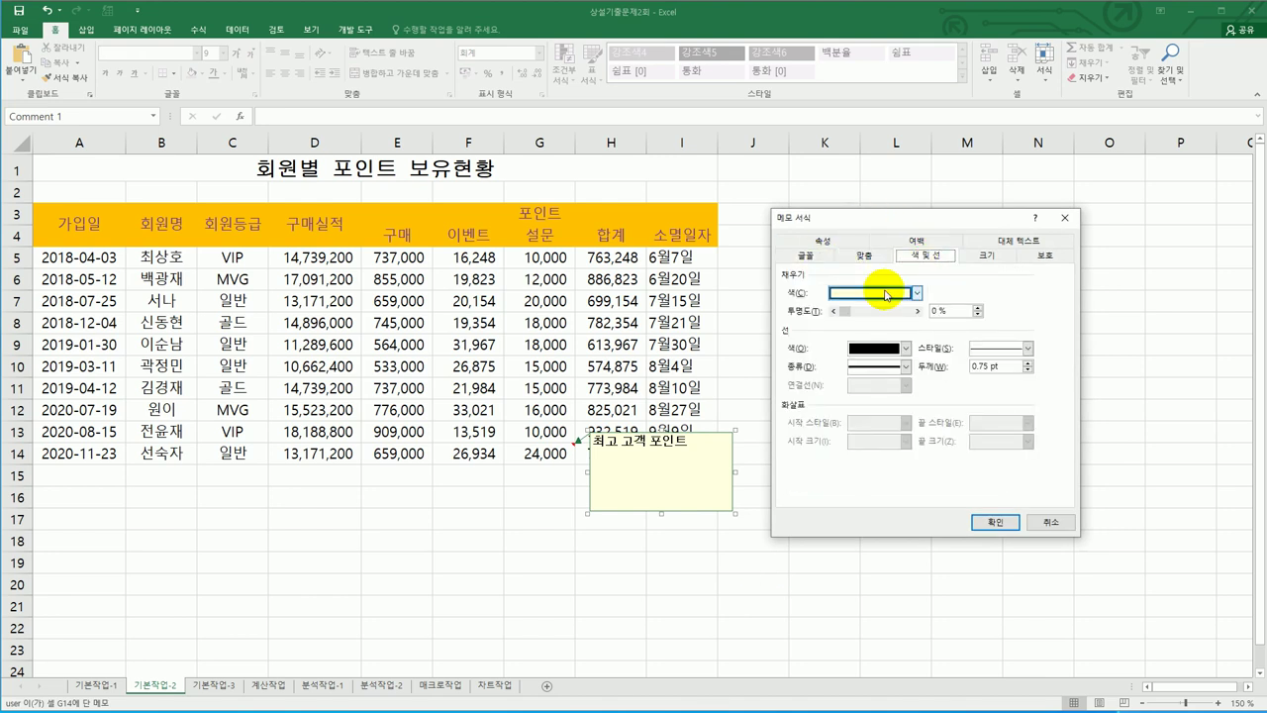
left_click(878, 257)
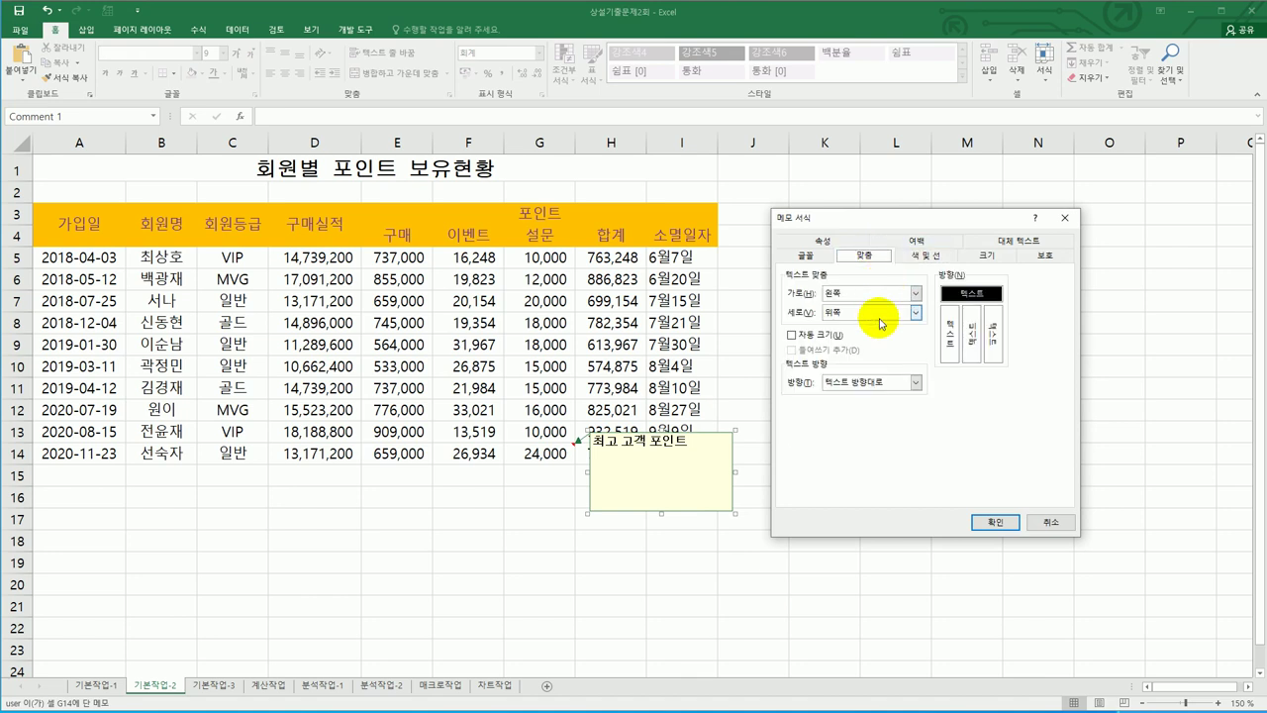
left_click(826, 337)
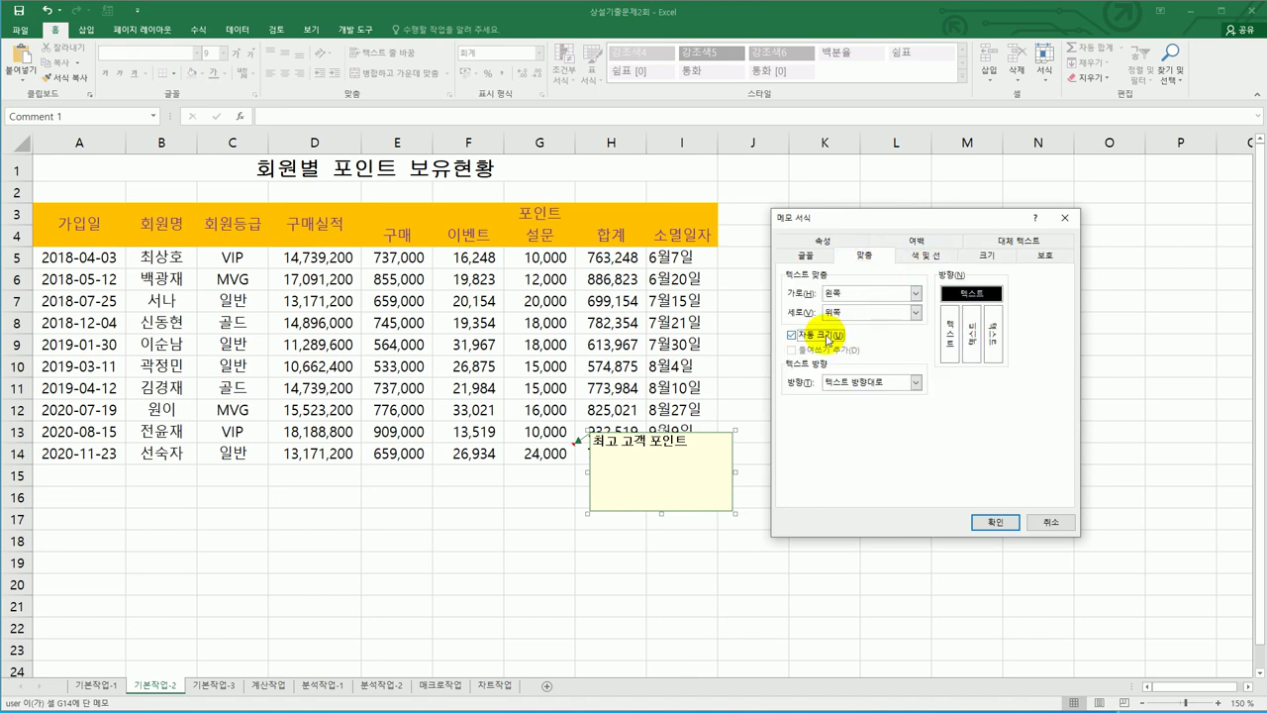
left_click(982, 520)
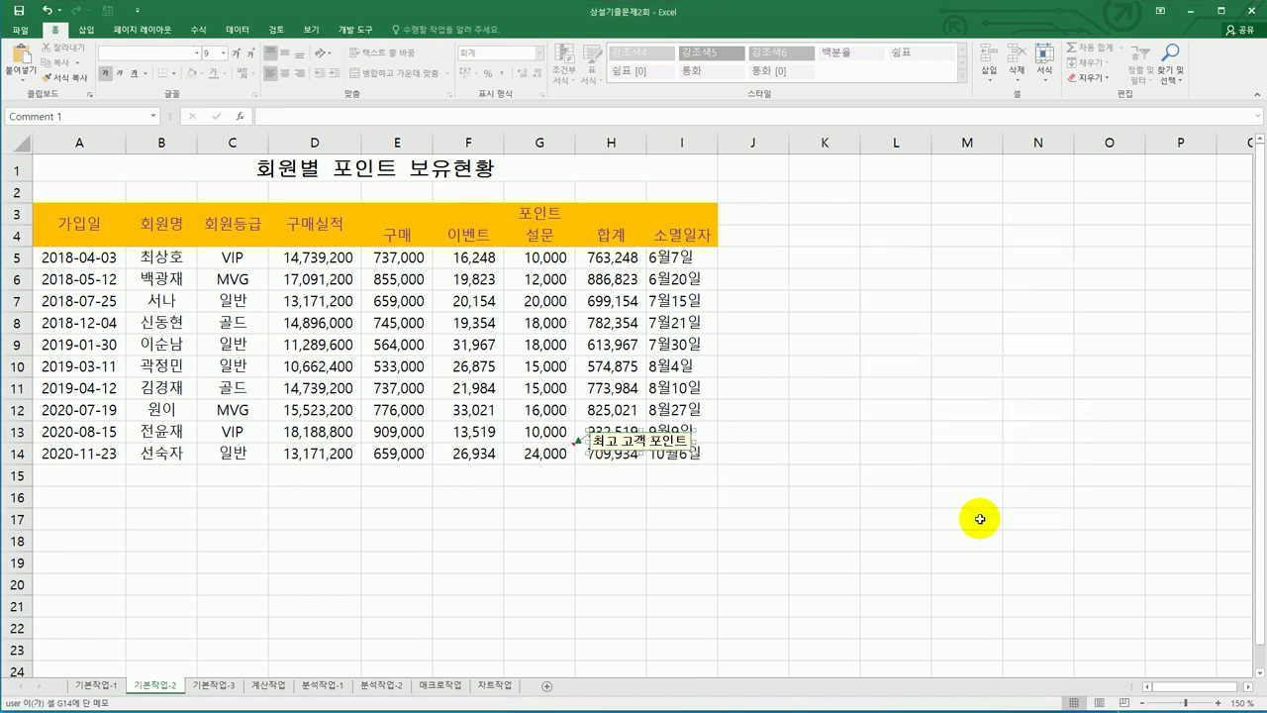
left_click(981, 519)
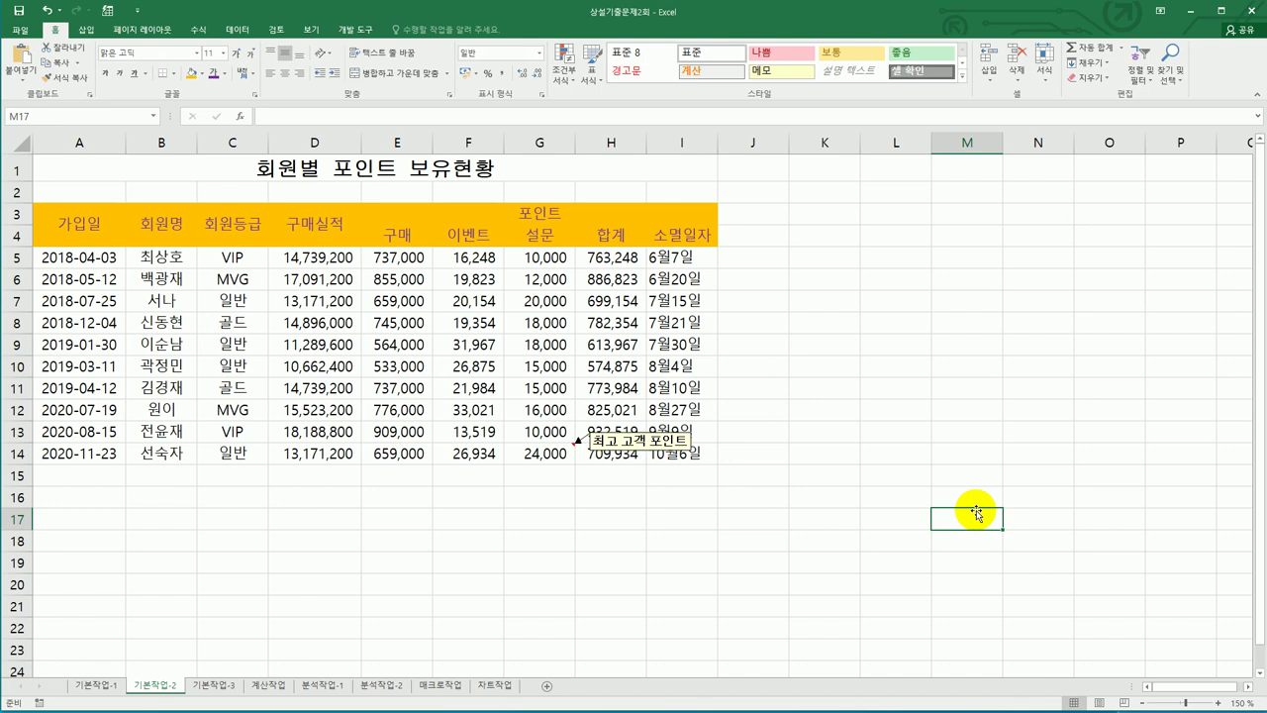
Define the custom number format @"예정" for the 소멸일자 cells I5:I14.
left_click_drag(684, 259, 685, 456)
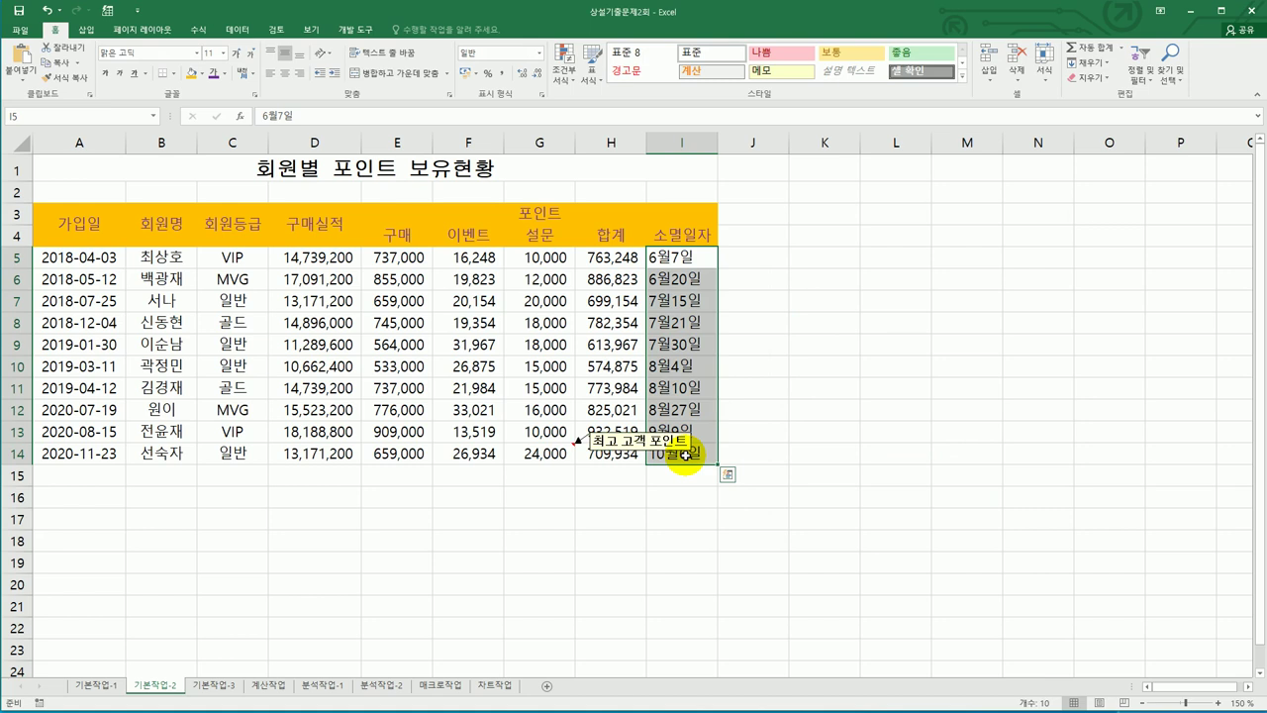
right_click(672, 319)
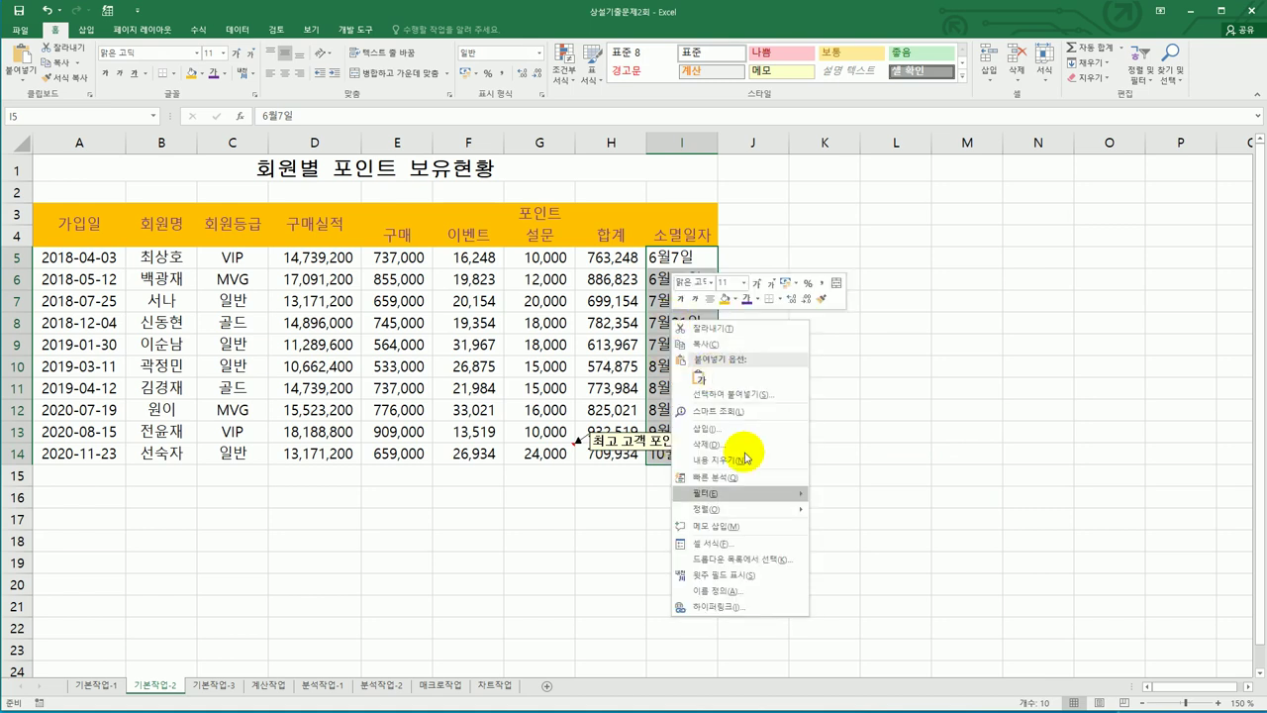
left_click(768, 544)
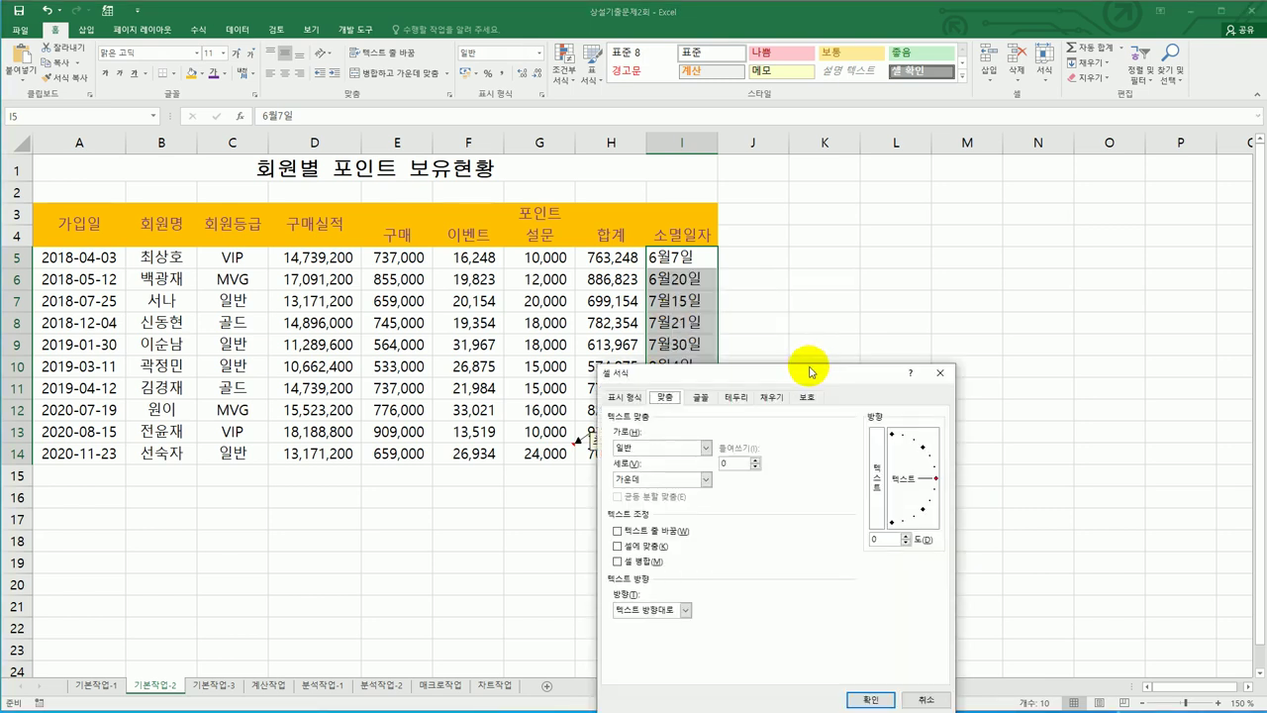
left_click_drag(805, 360, 948, 206)
left_click(781, 229)
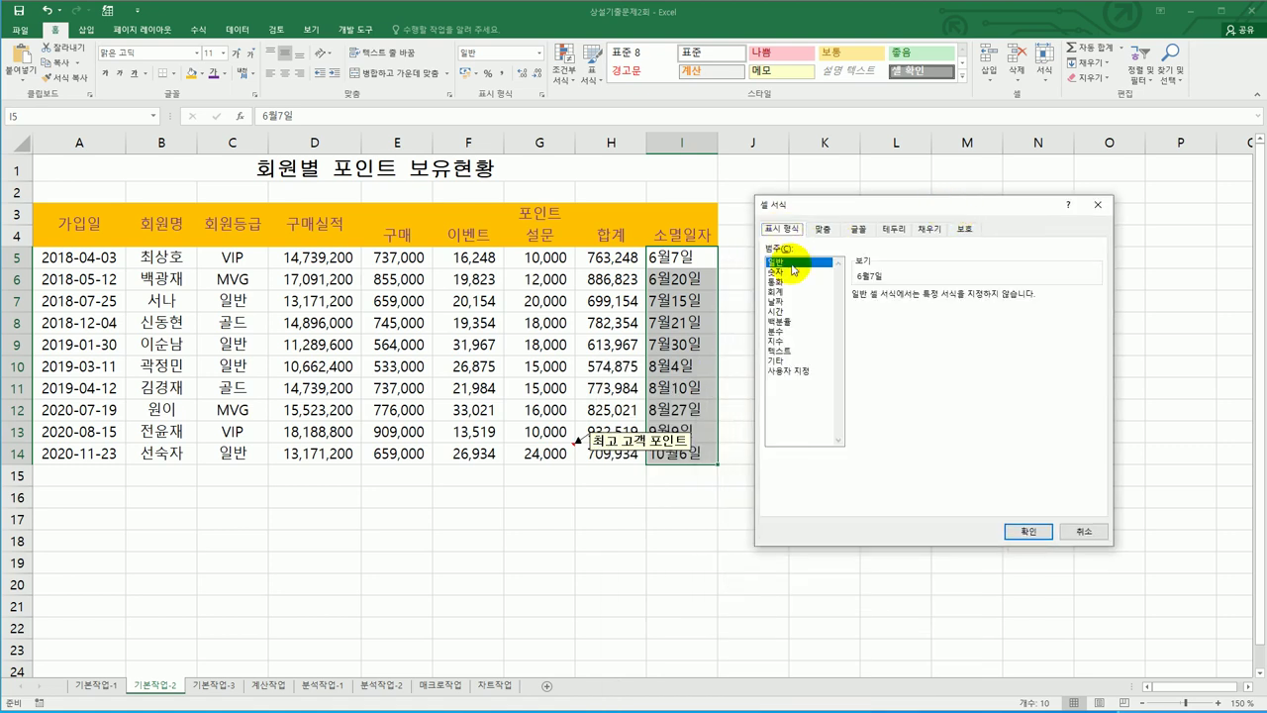
left_click(805, 371)
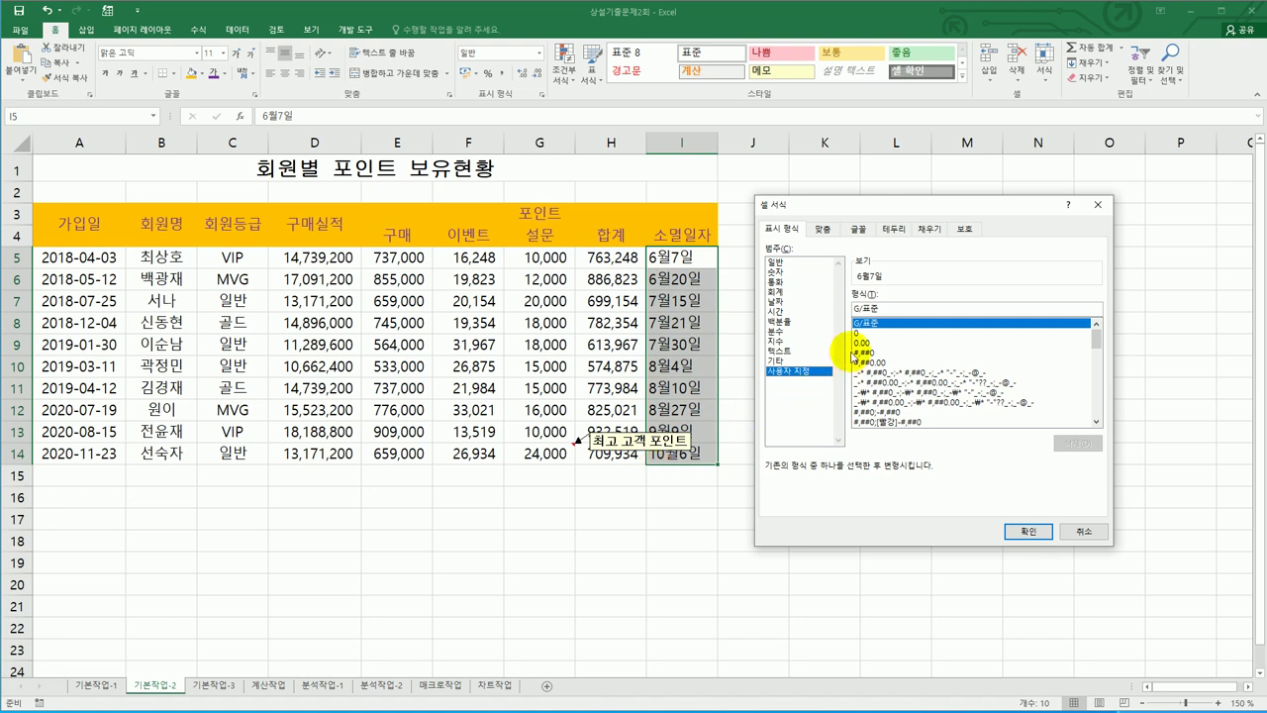
left_click(889, 307)
left_click_drag(888, 307, 810, 319)
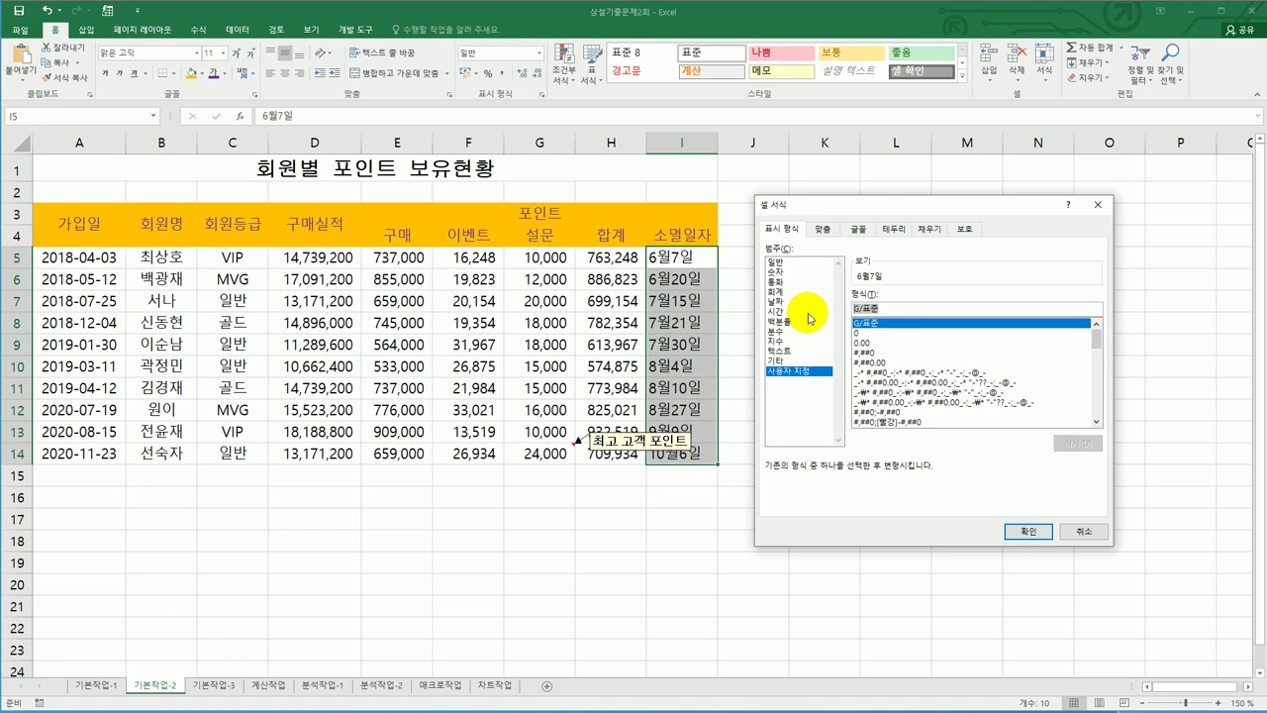
type("@")
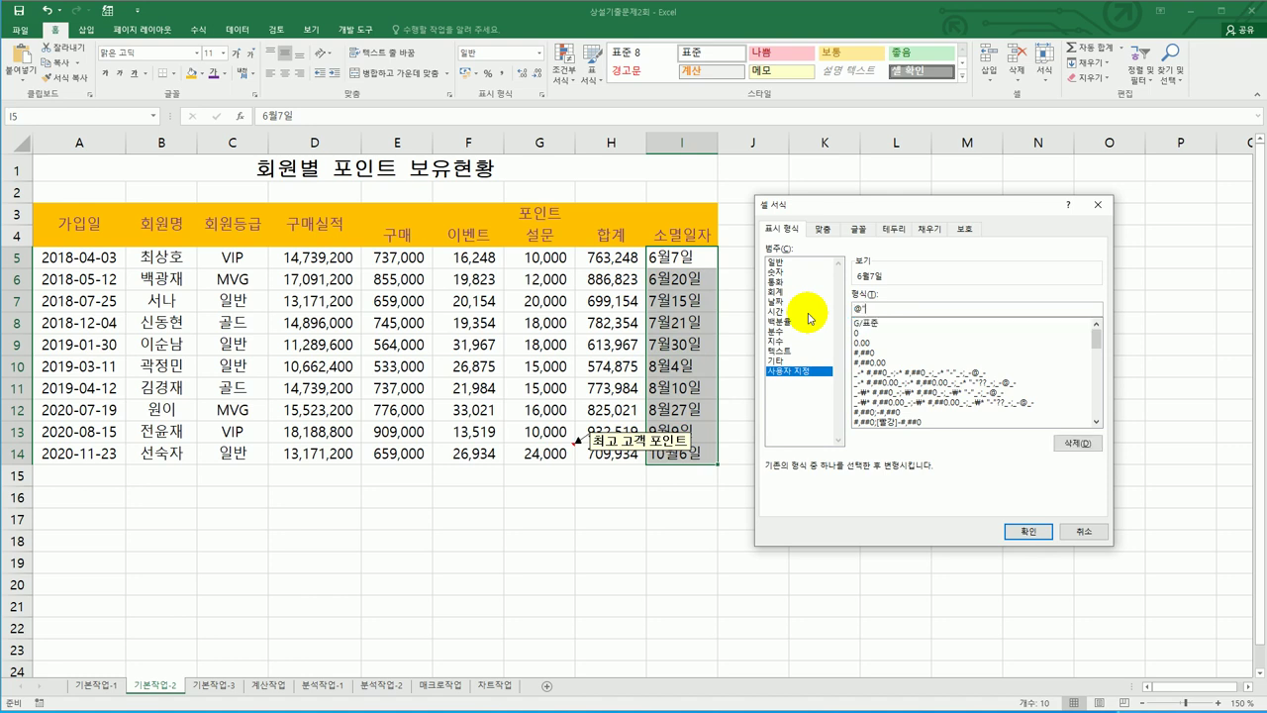
type("\"예정\"")
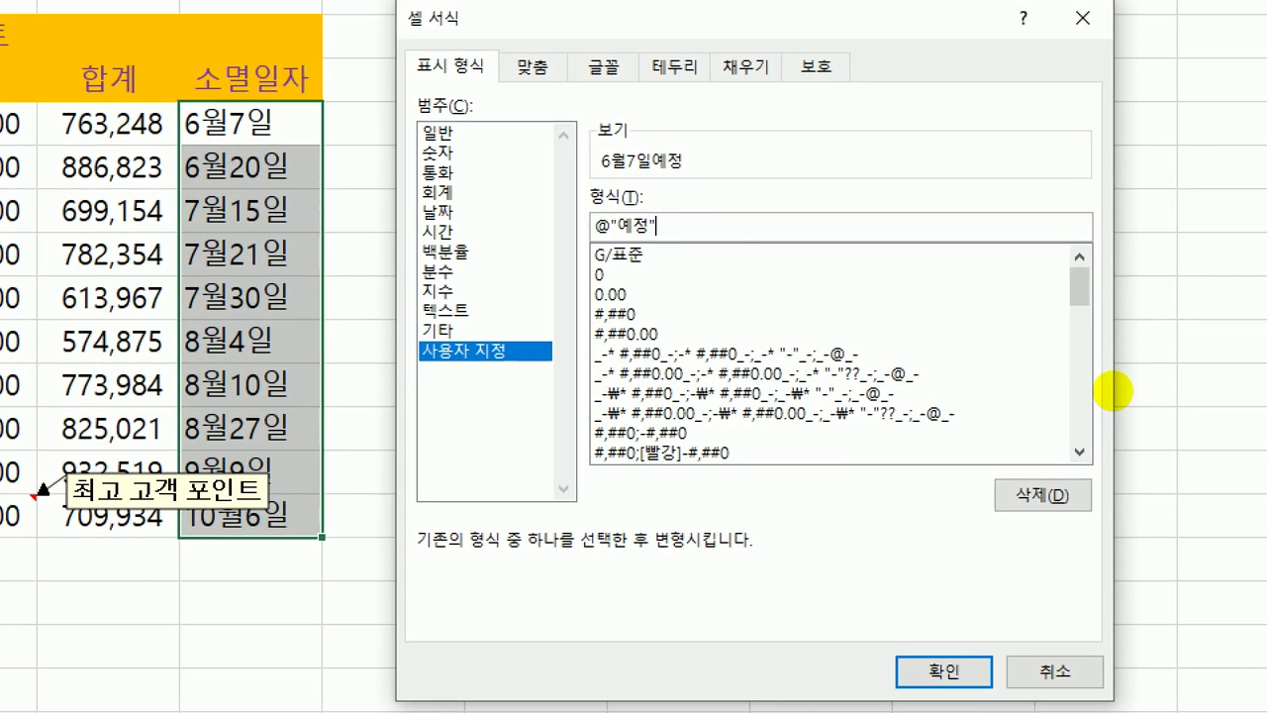
Add a space after @ in the custom format, apply it to I5:I14 and autofit the width of column I.
mouse_move(722, 257)
left_mouse_down()
mouse_move(523, 225)
mouse_move(737, 223)
mouse_move(703, 307)
left_mouse_up()
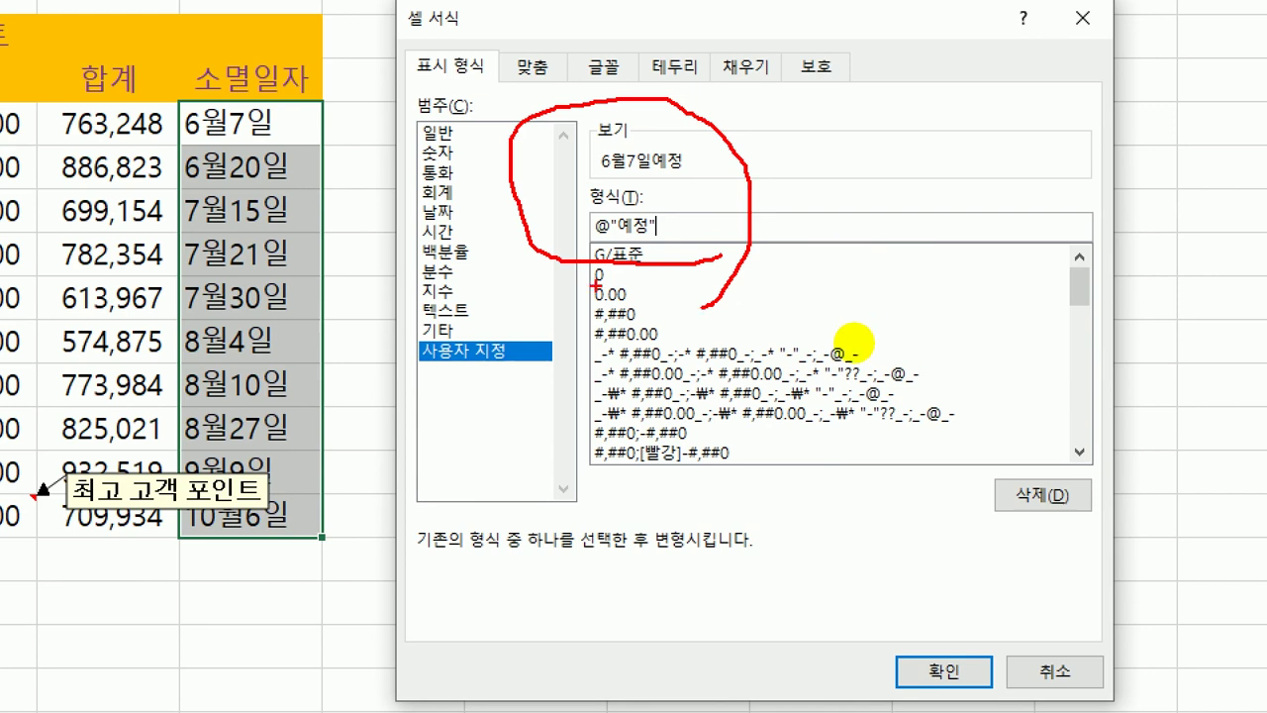
mouse_move(643, 131)
left_mouse_down()
mouse_move(657, 156)
mouse_move(679, 119)
left_mouse_up()
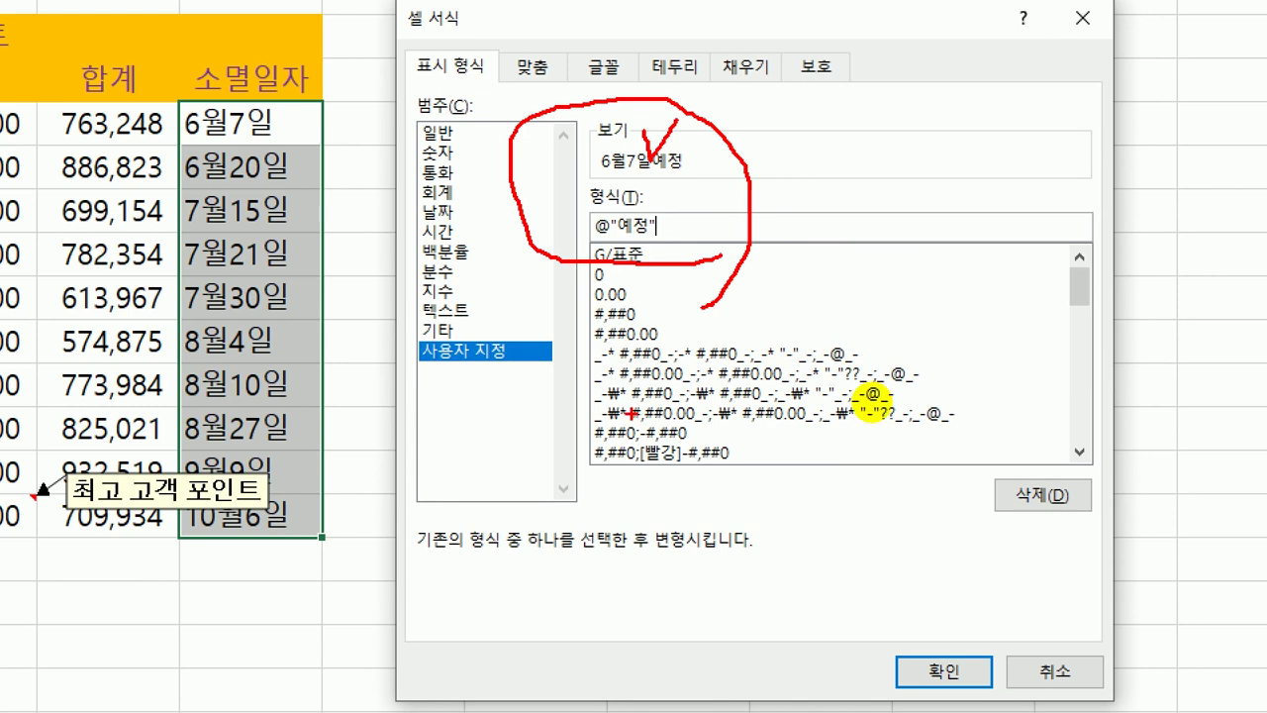
left_click_drag(592, 194, 607, 226)
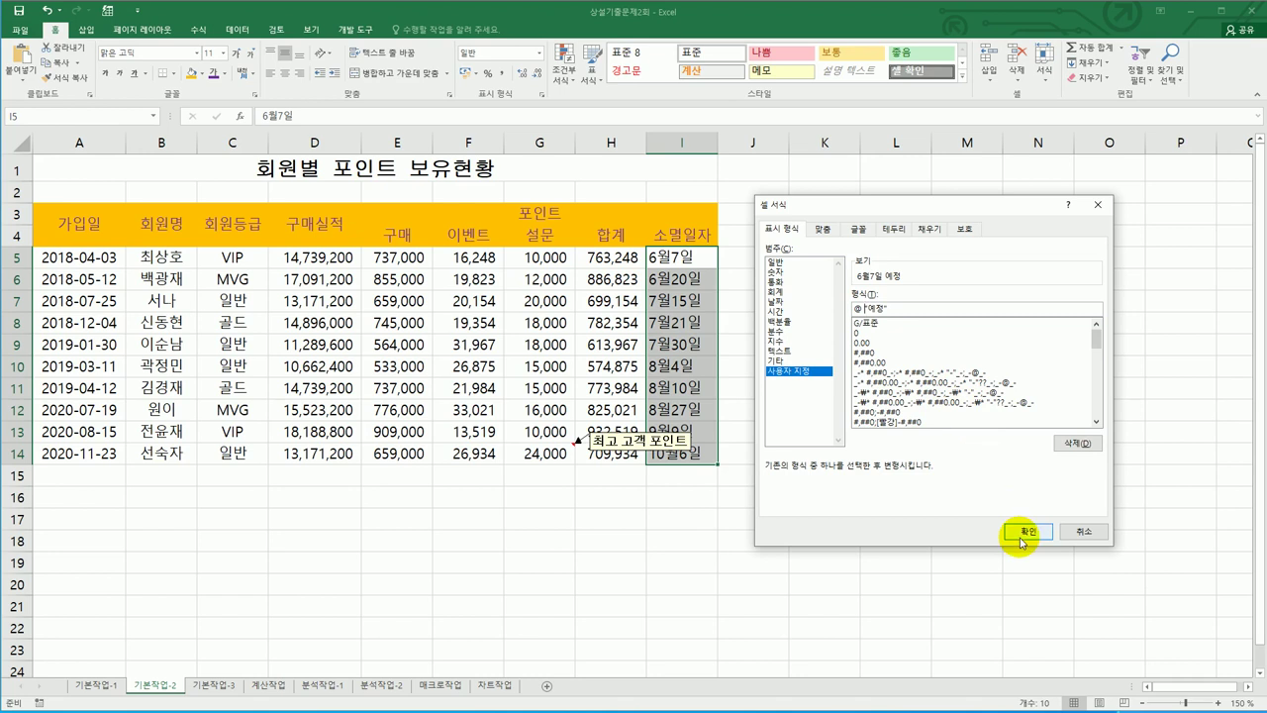
left_click(1050, 684)
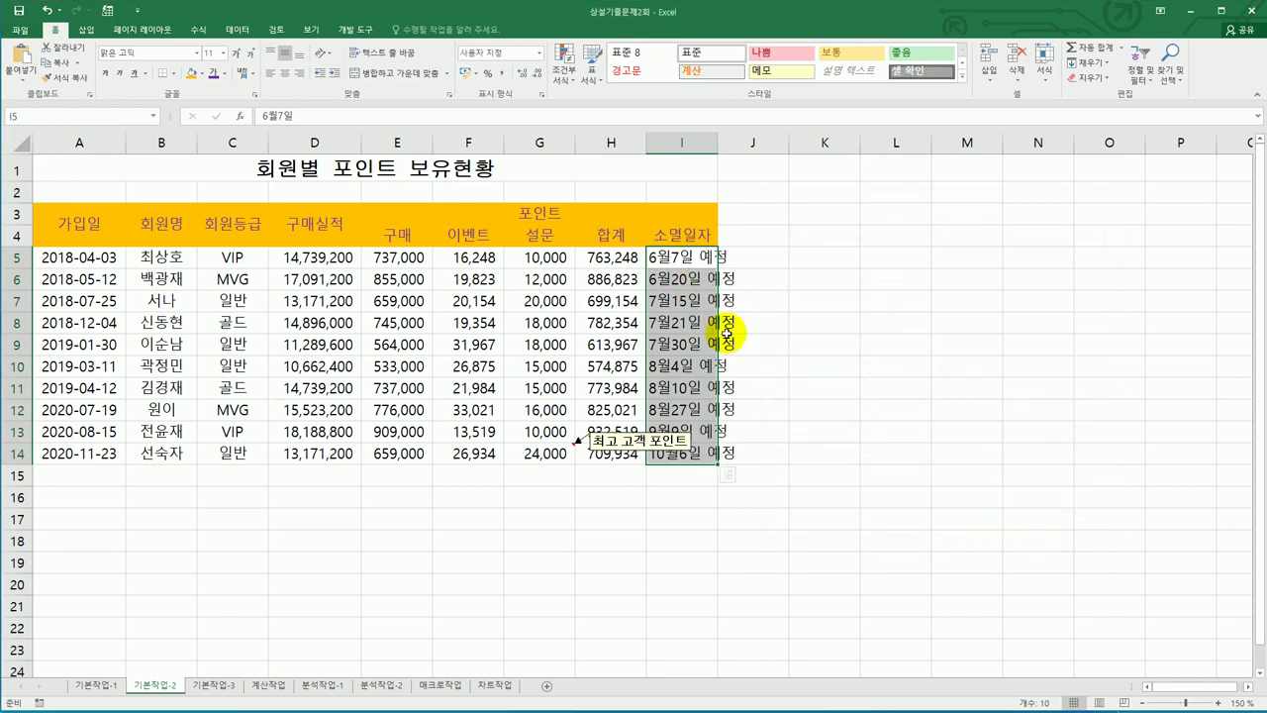
double_click(718, 142)
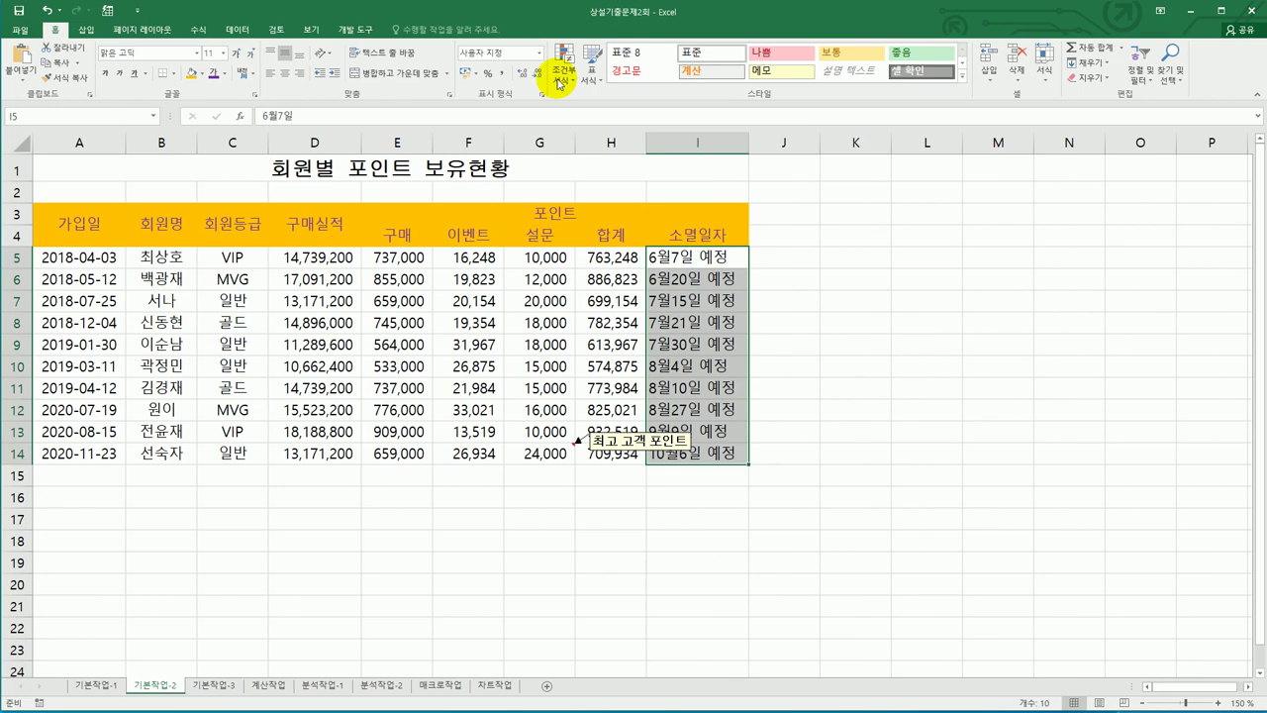
Apply all borders to the table range A3:I14.
left_click(106, 212)
left_click_drag(106, 213, 580, 453)
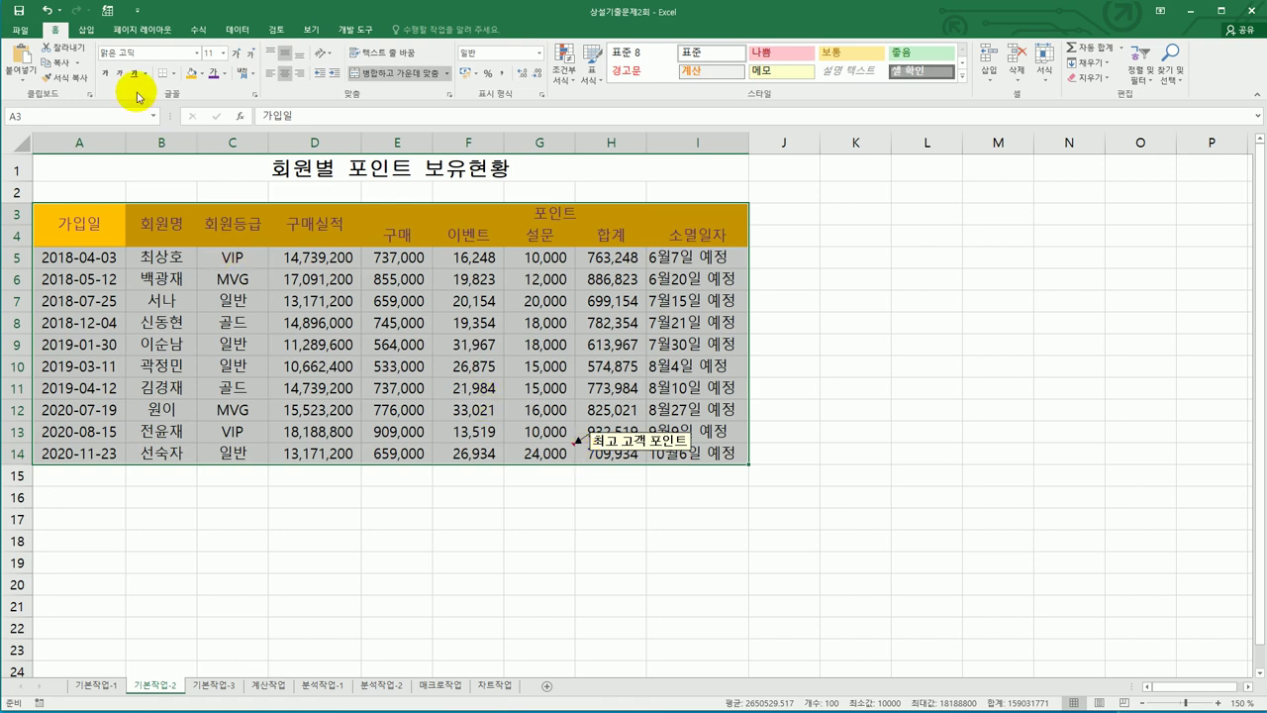
left_click(173, 80)
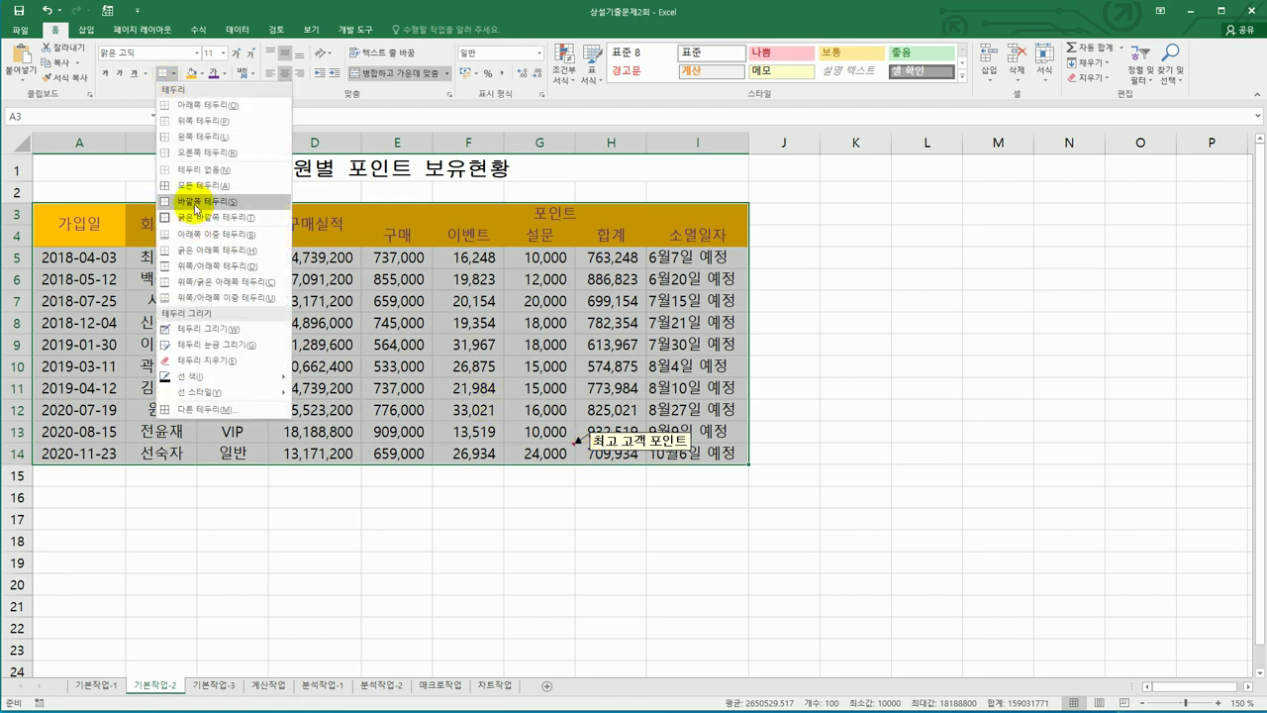
left_click(194, 188)
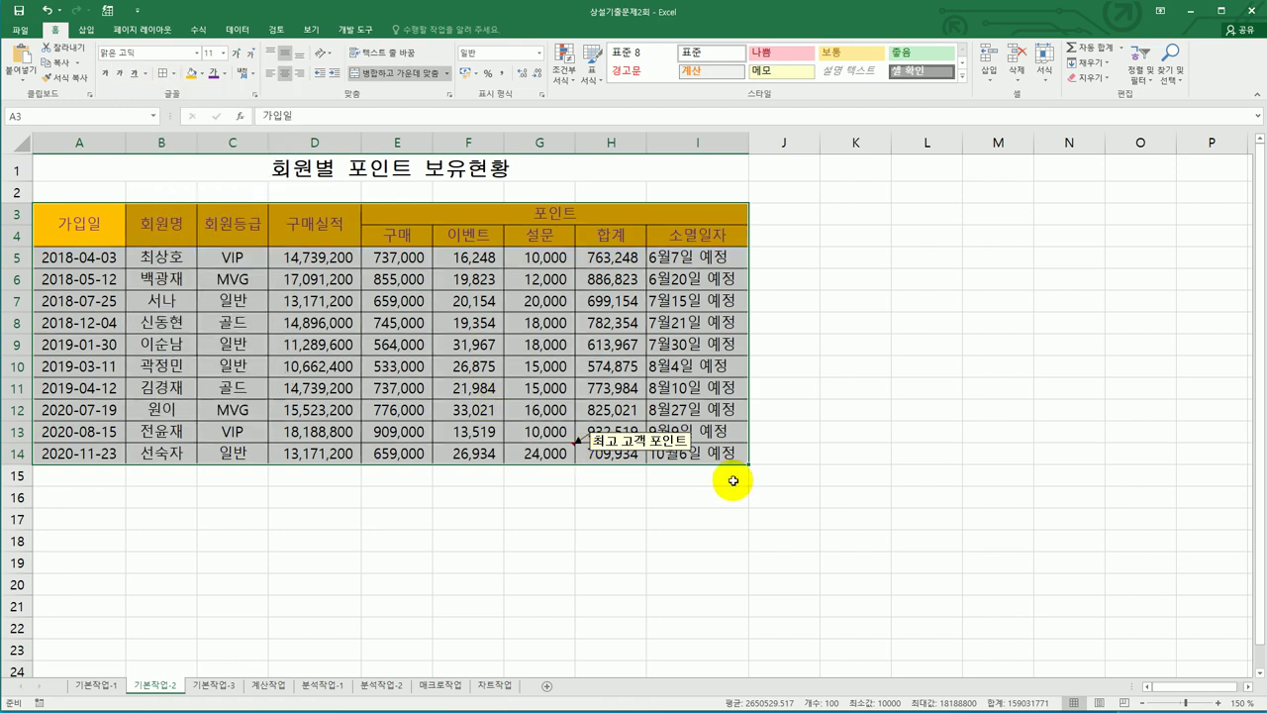
left_click(810, 505)
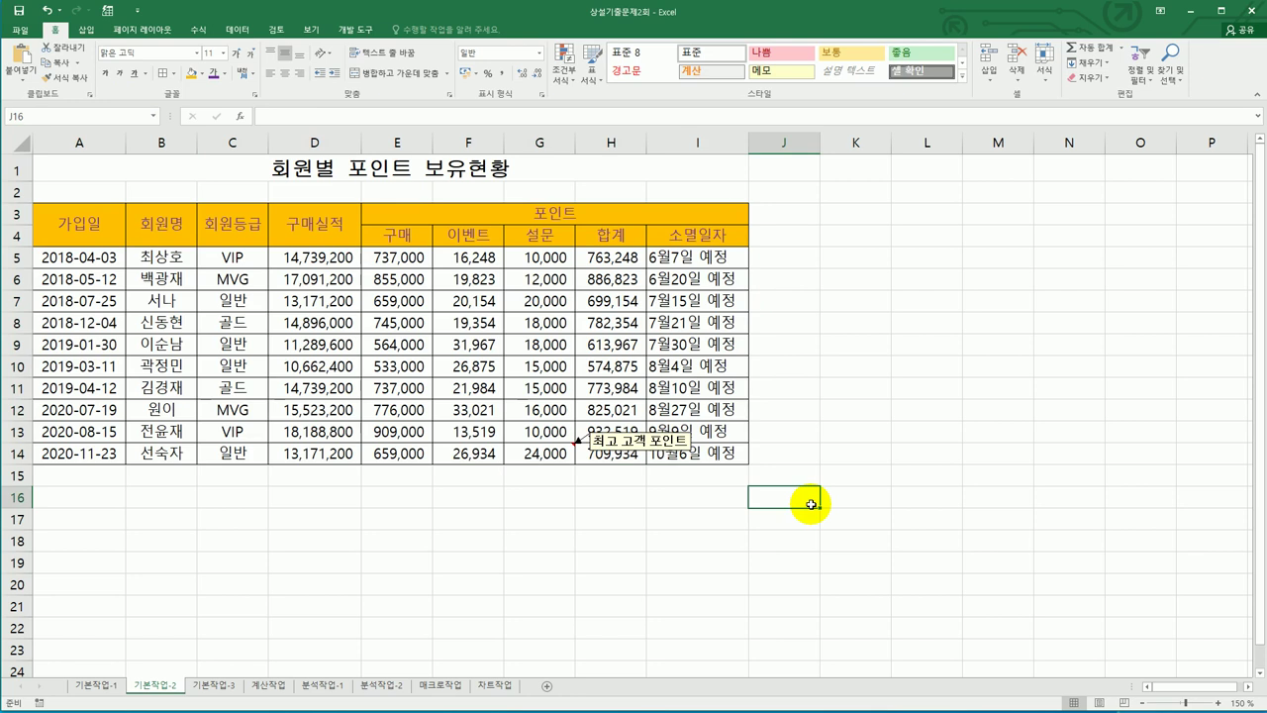
On the 기본작업-3 sheet, start importing the text file 채용결과발표 with cell A1 selected.
left_click(234, 690)
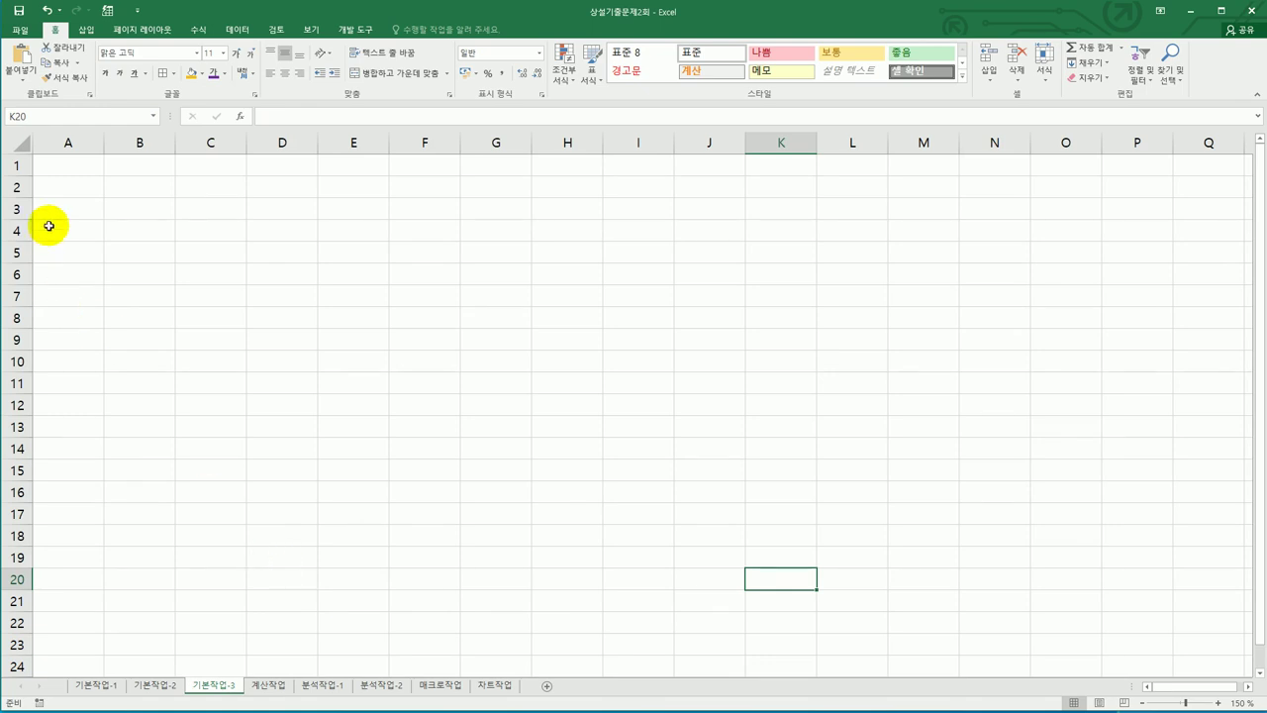
left_click(64, 165)
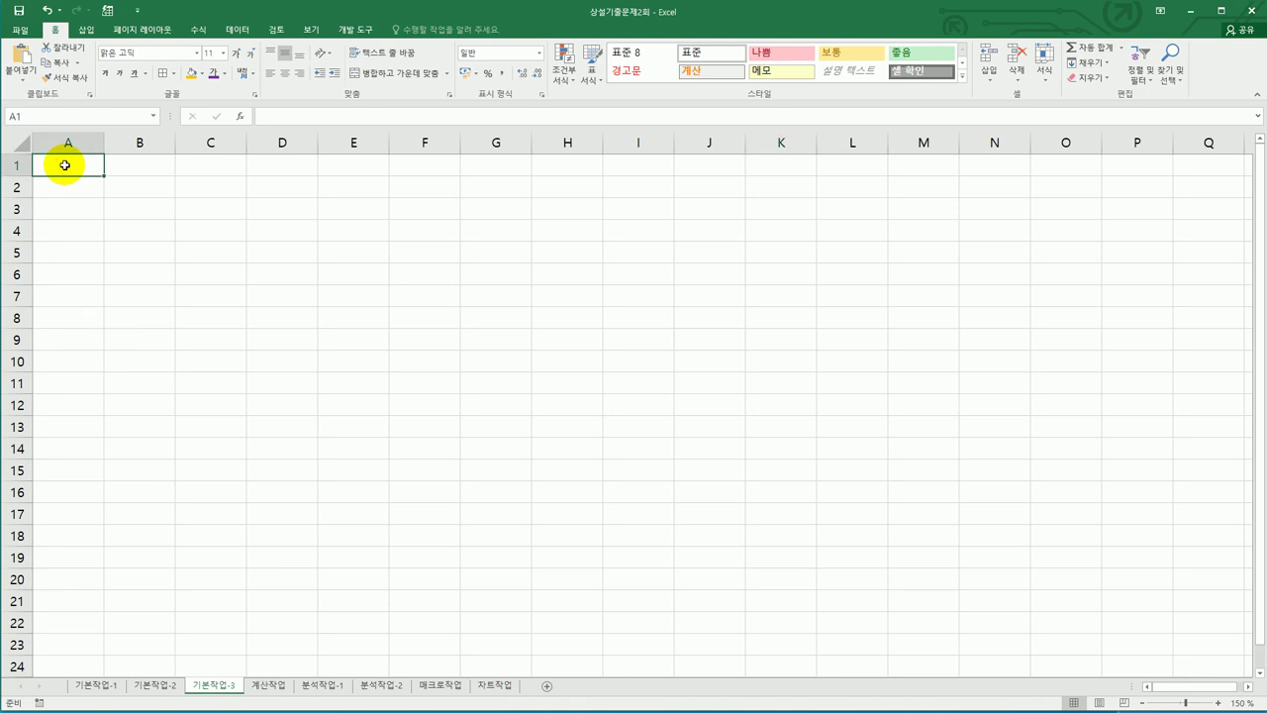
left_click(253, 29)
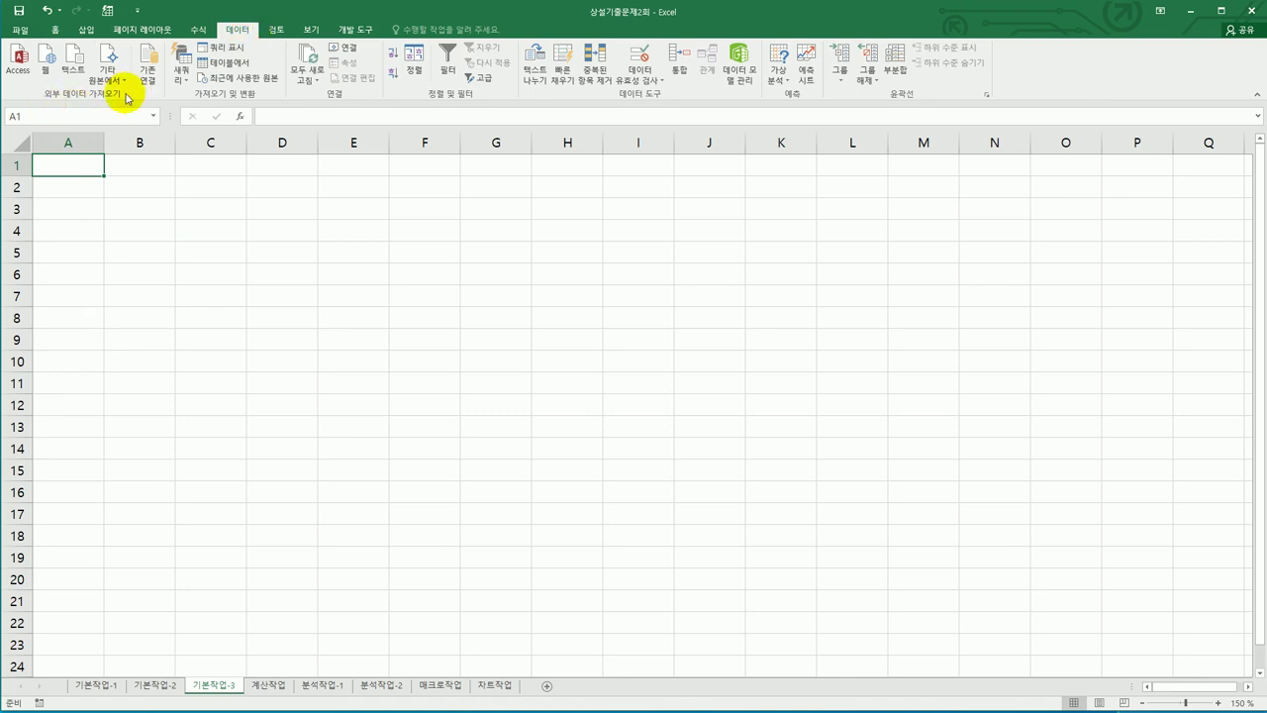
left_click(74, 62)
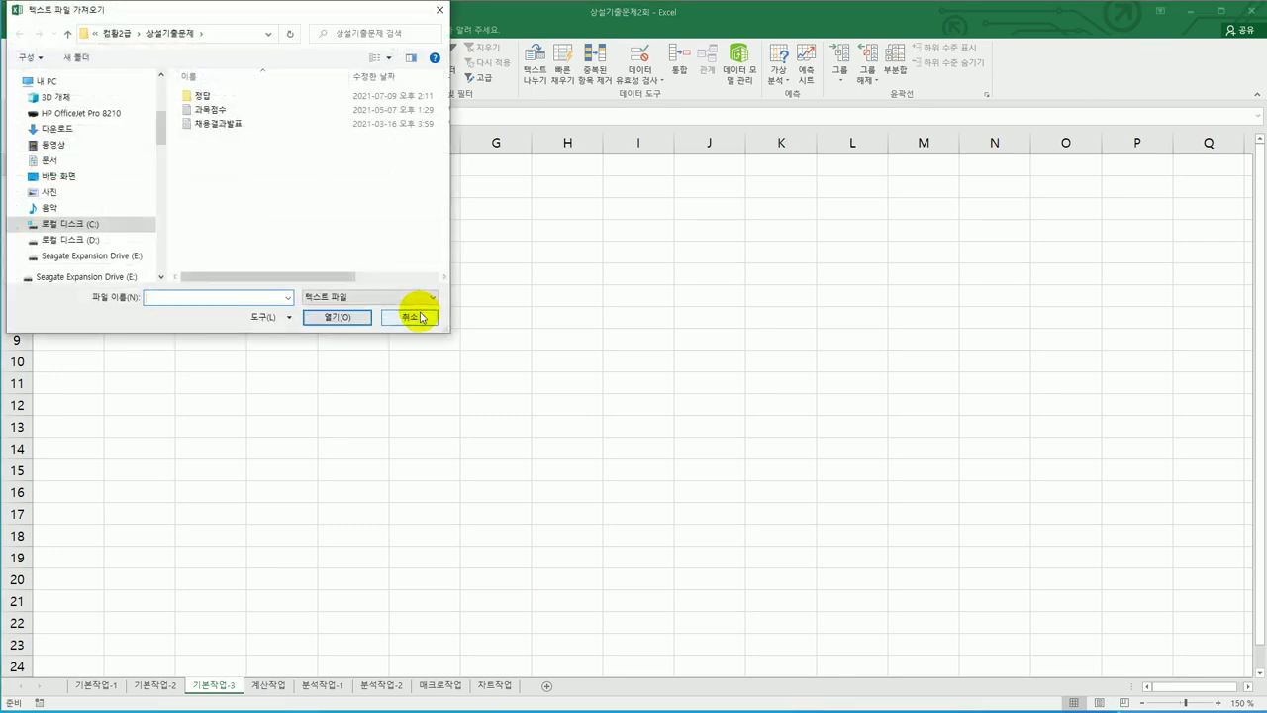
left_click_drag(274, 14, 564, 175)
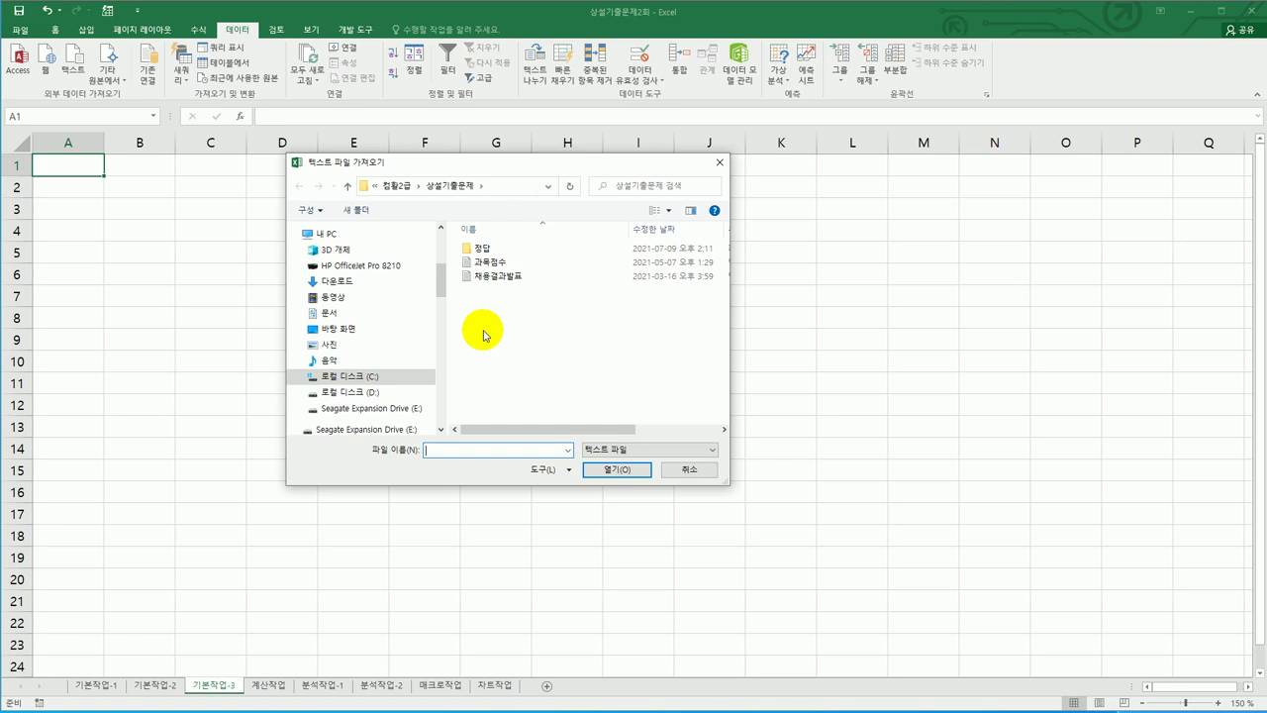
left_click(485, 276)
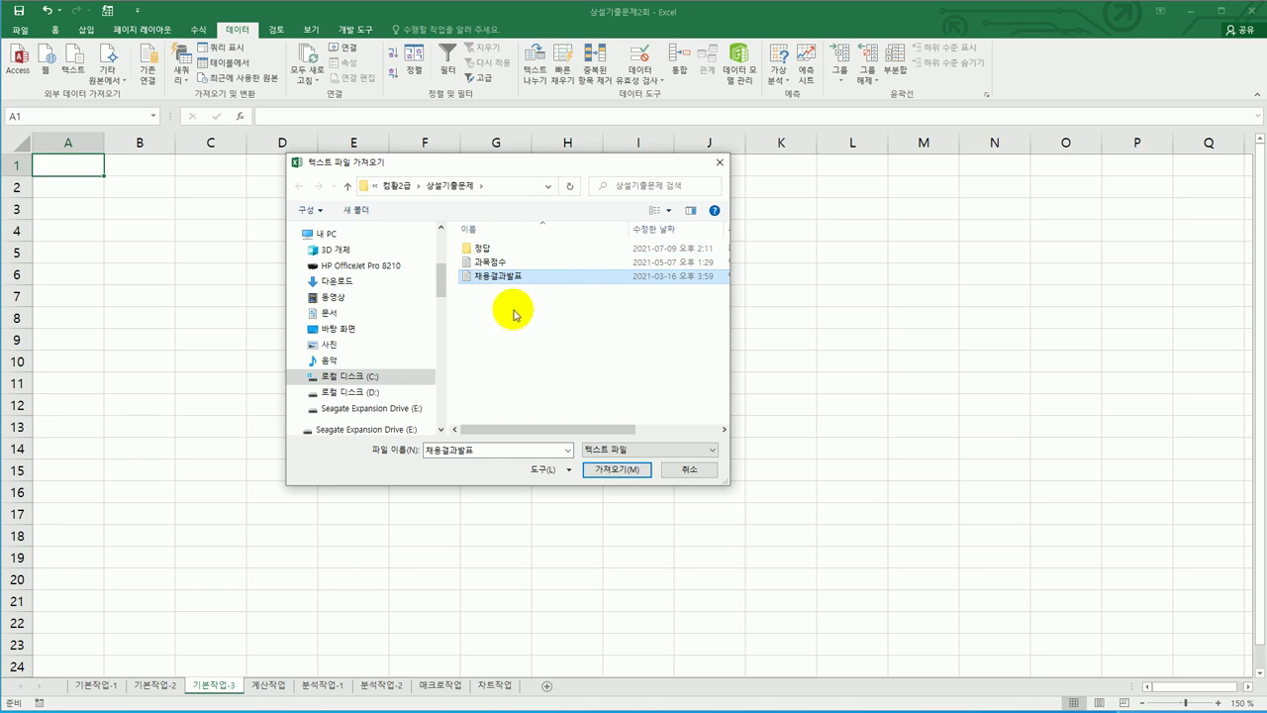
left_click(626, 470)
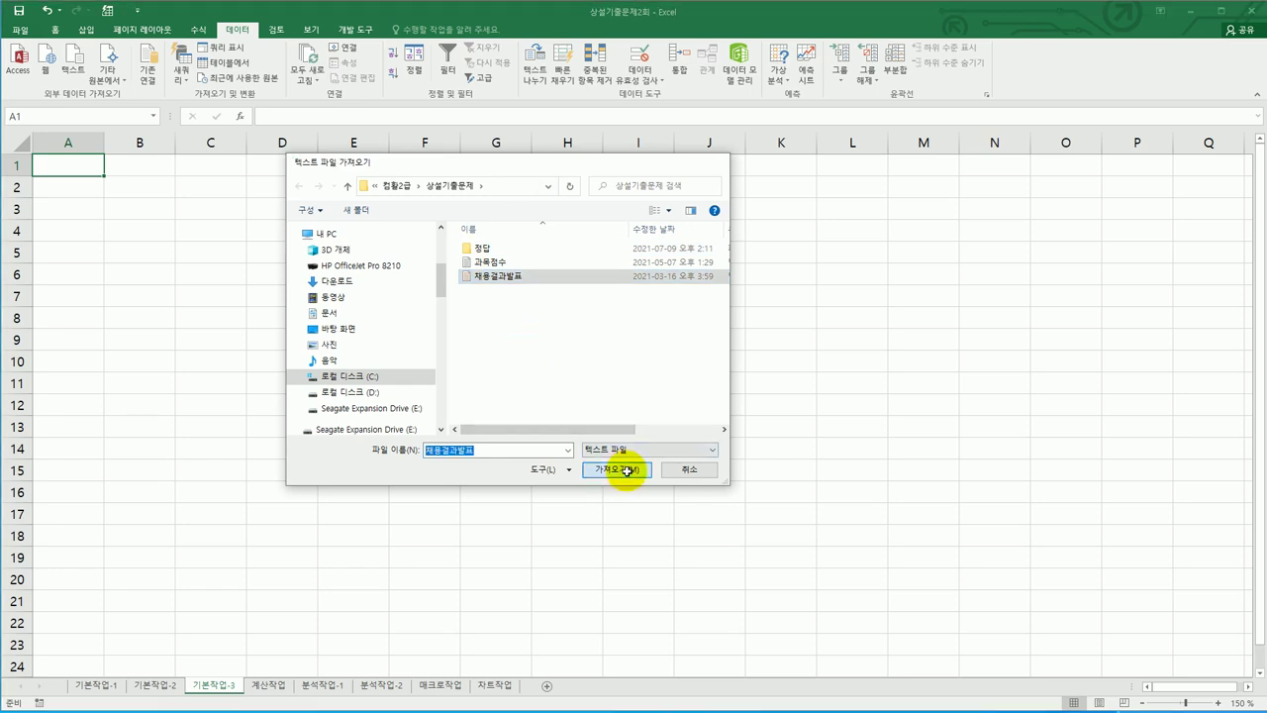
Set the text import to delimited data split by comma instead of tab, keeping the General column format.
left_click_drag(802, 223, 458, 208)
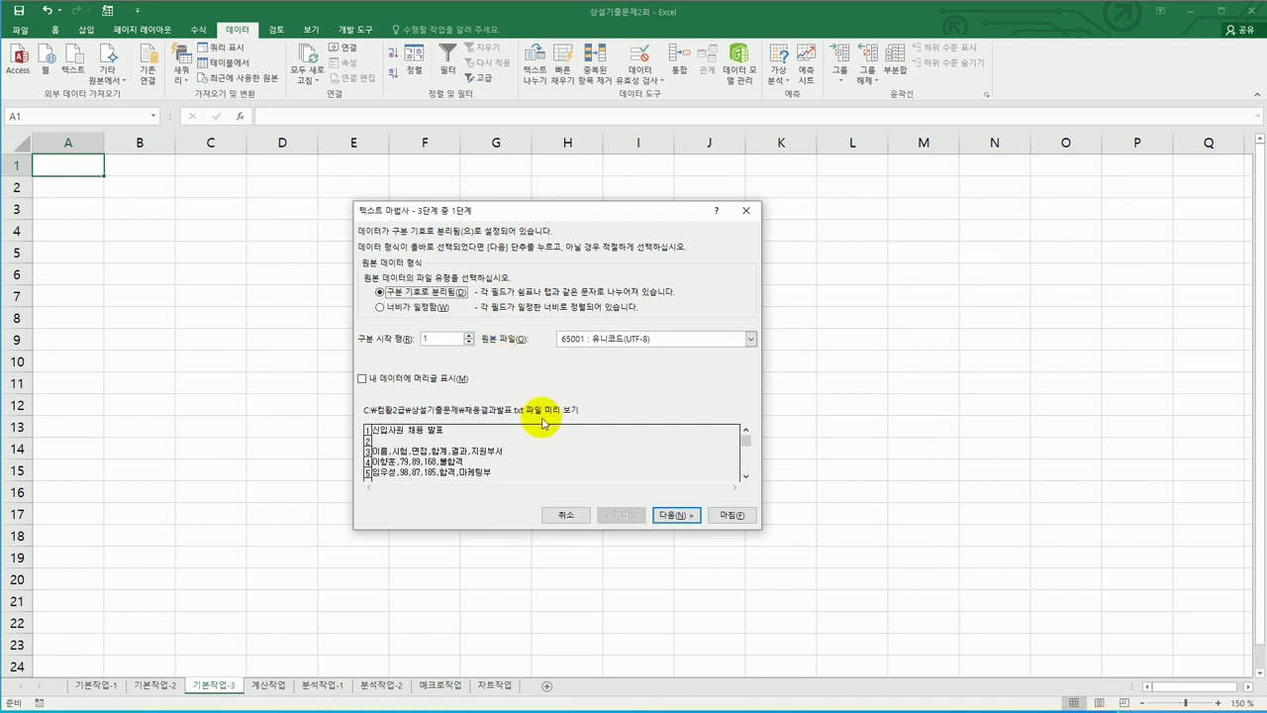
left_click(663, 515)
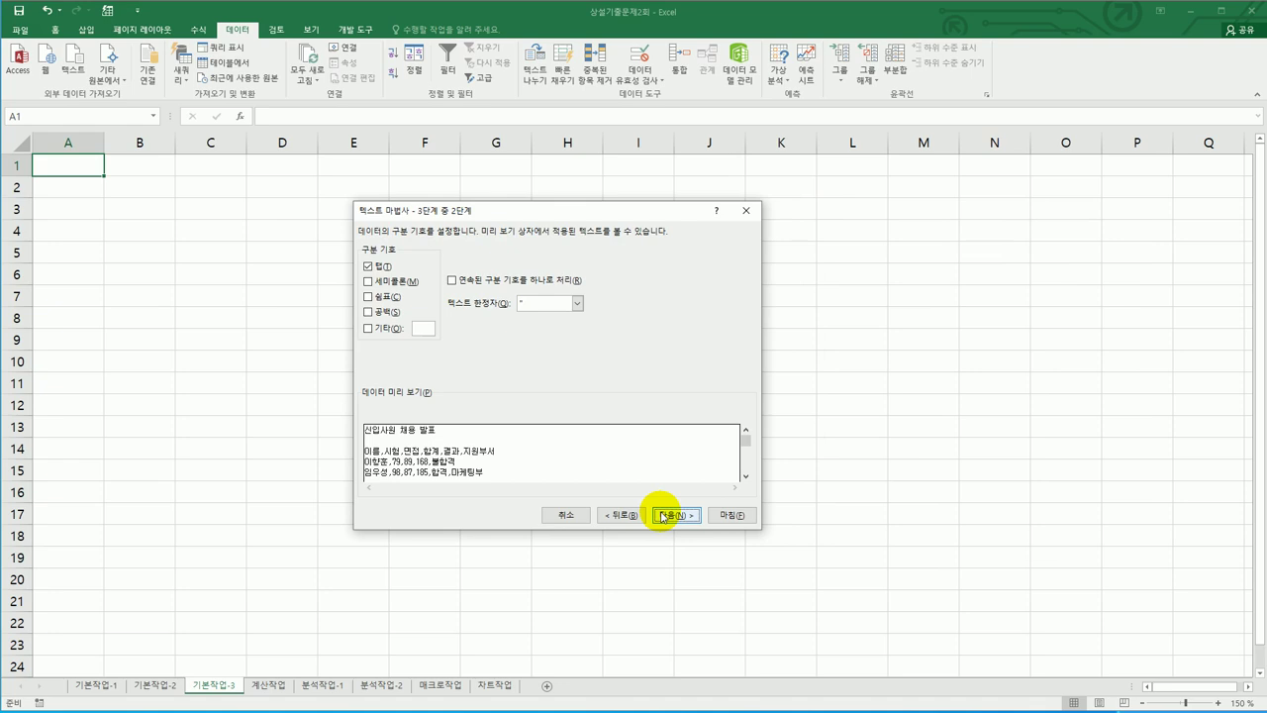
left_click(367, 267)
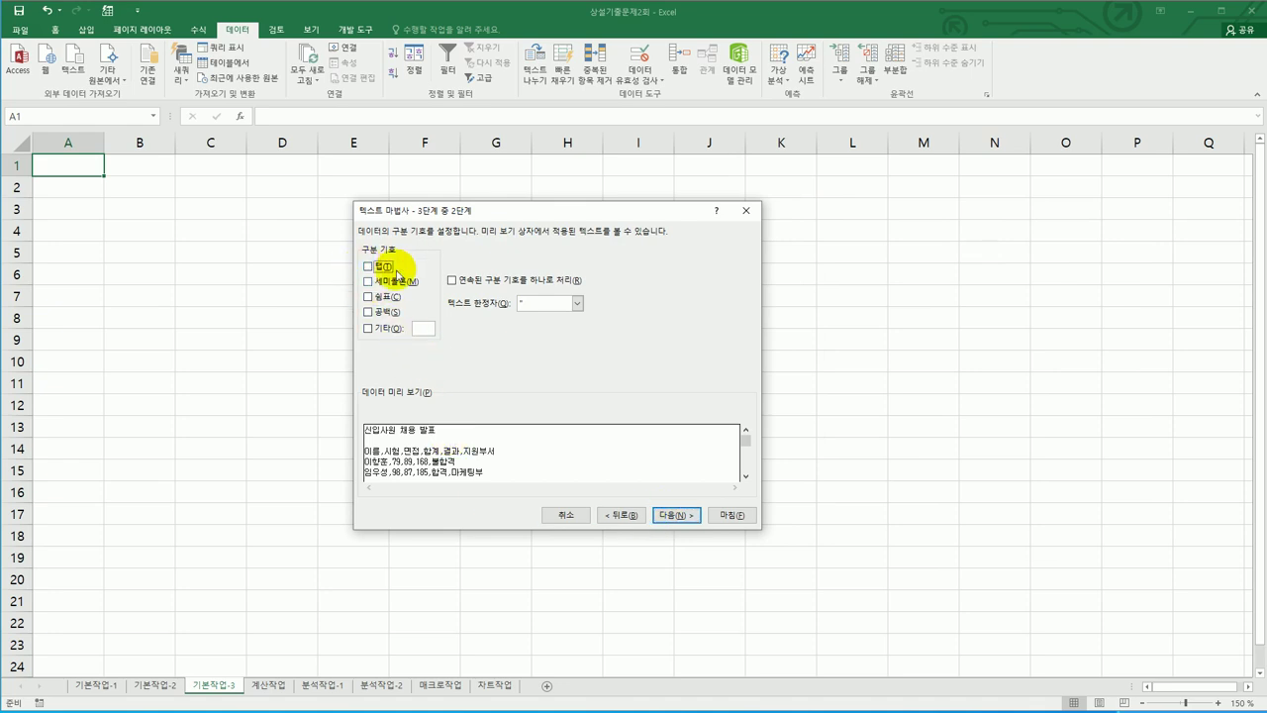
left_click(367, 296)
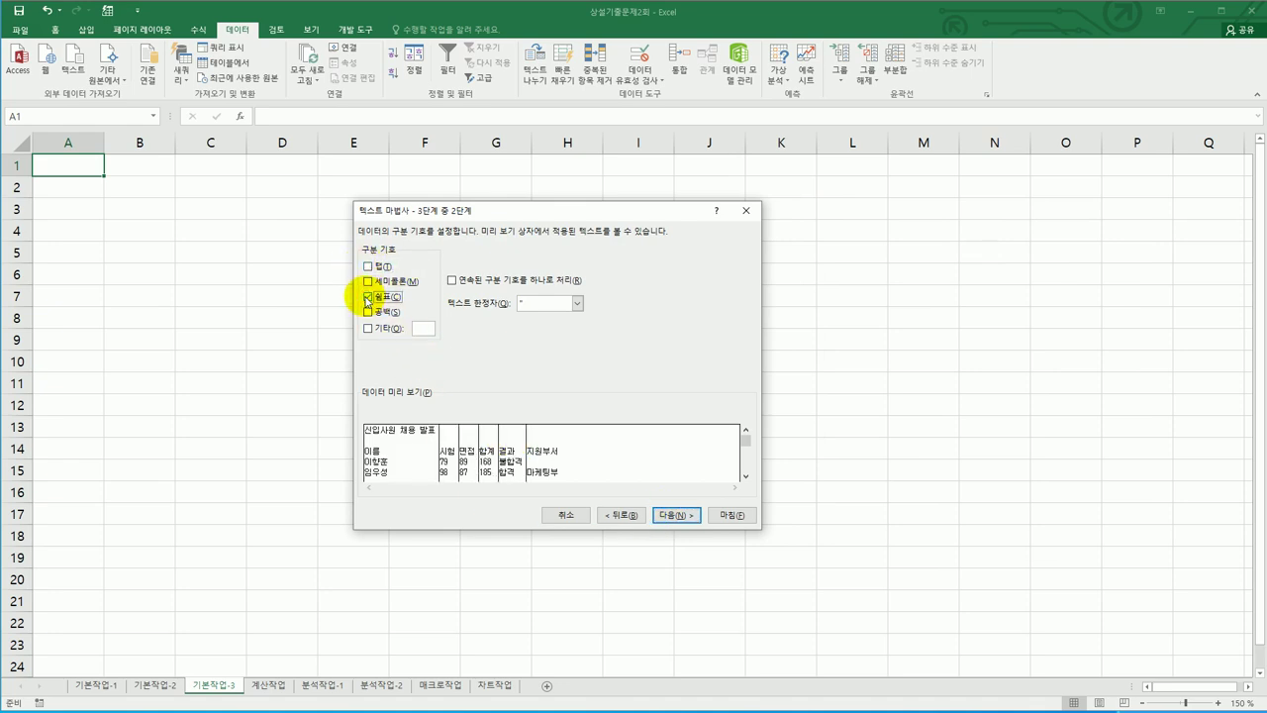
left_click(671, 515)
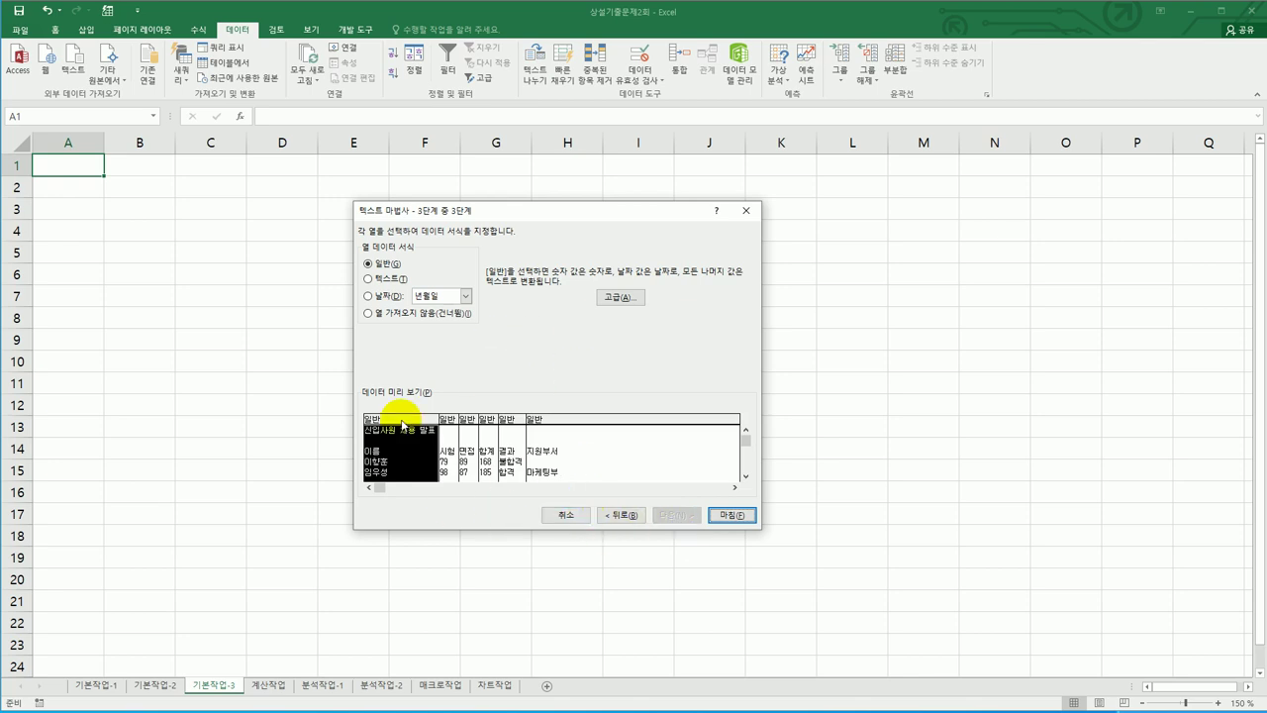
left_click(738, 516)
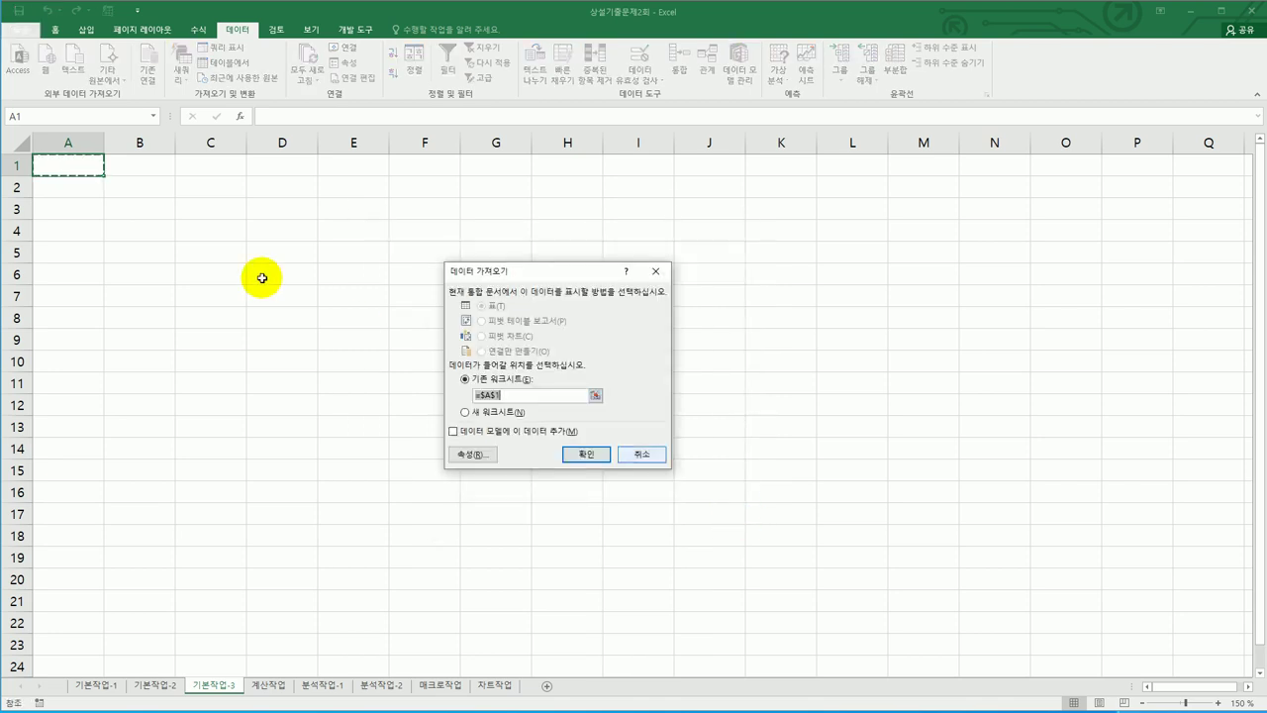
Import the text data into cell A1 of the existing 기본작업-3 sheet with the 열 너비 조정 option turned off.
left_click(57, 171)
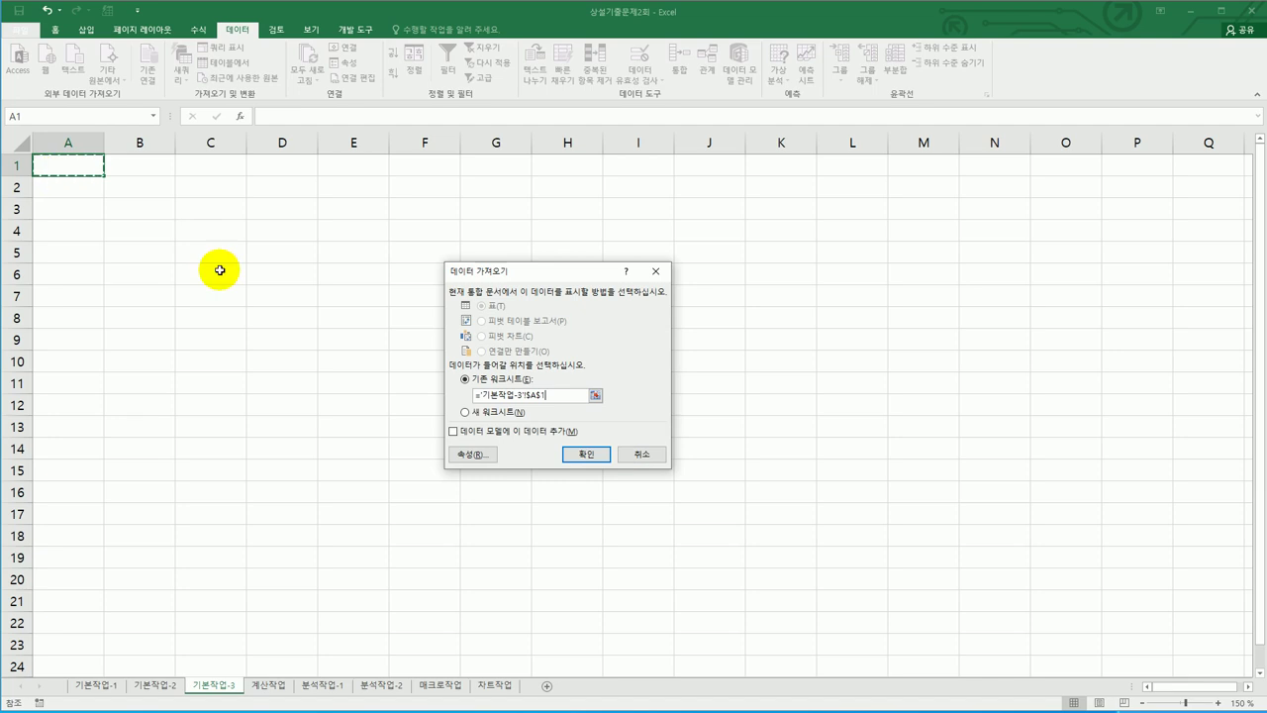
left_click(460, 454)
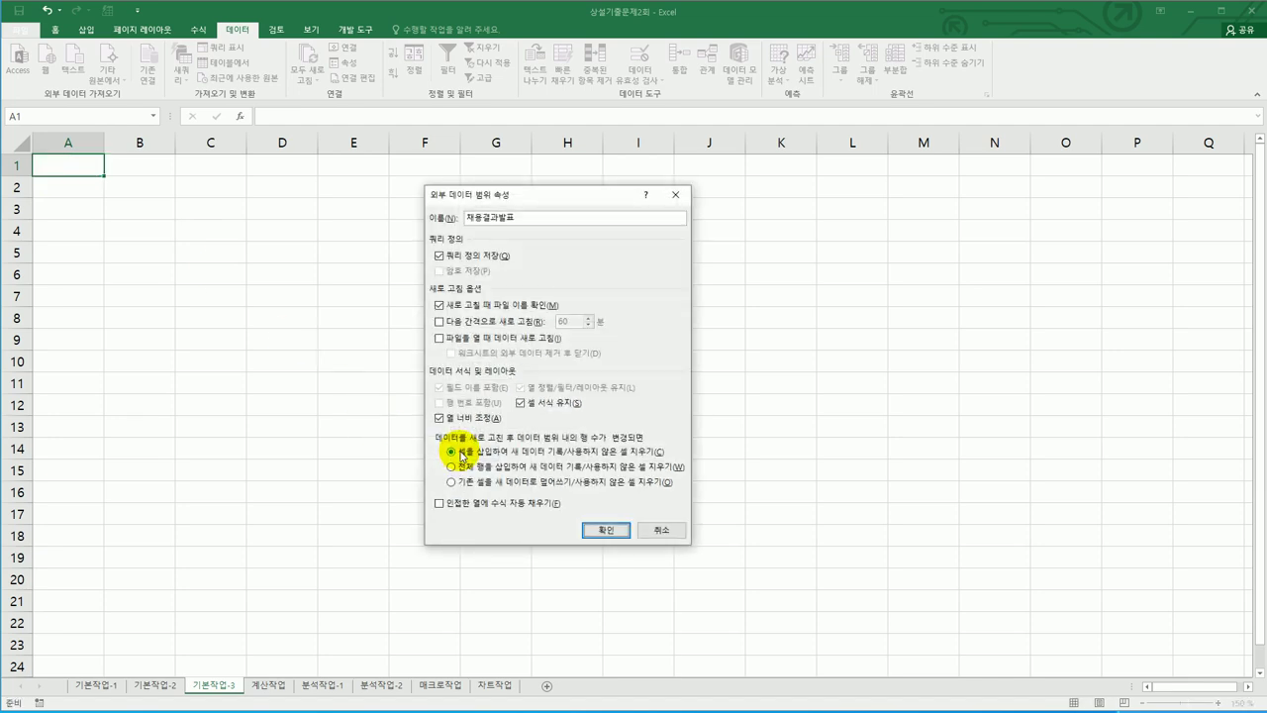
left_click_drag(522, 199, 285, 204)
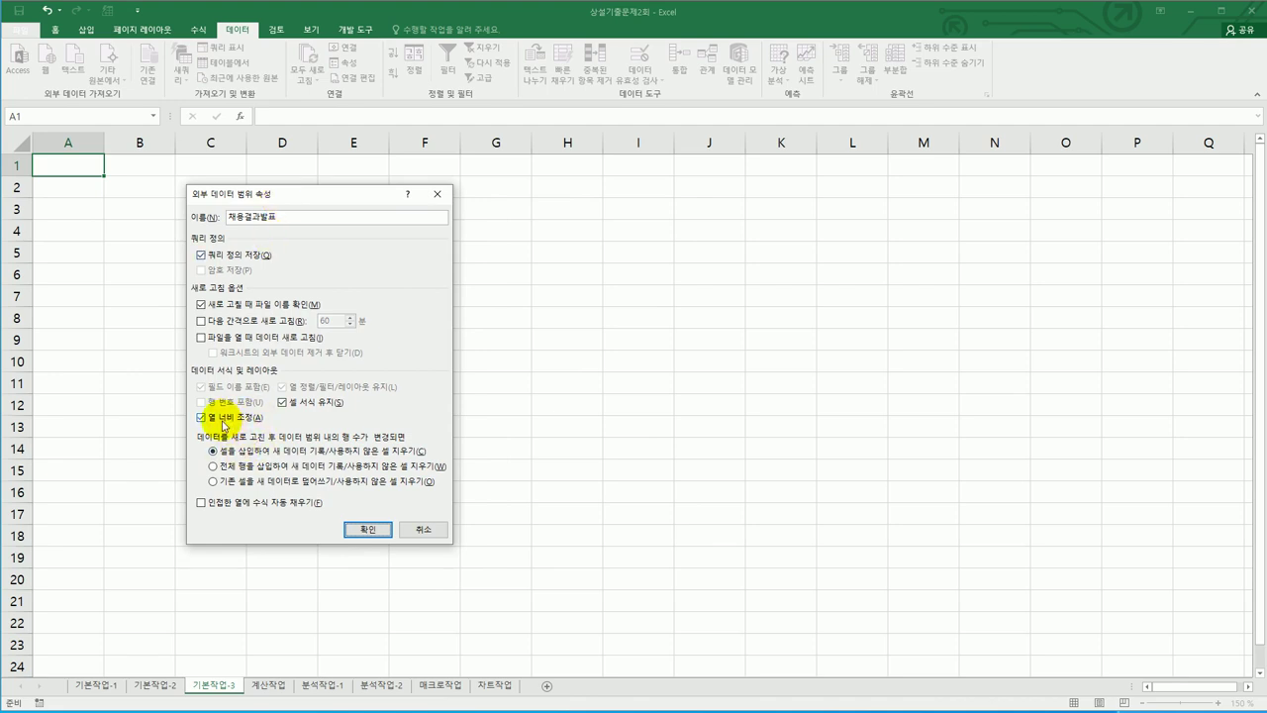
left_click(223, 420)
left_click(369, 528)
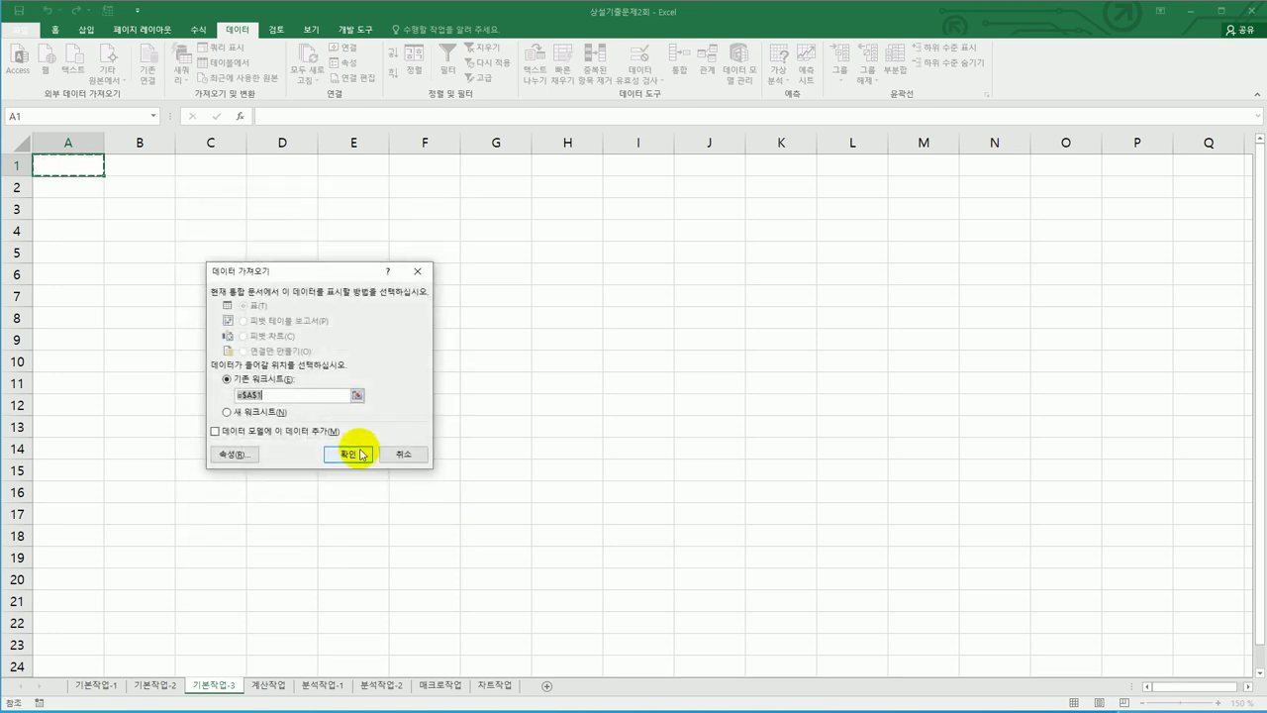
left_click(358, 455)
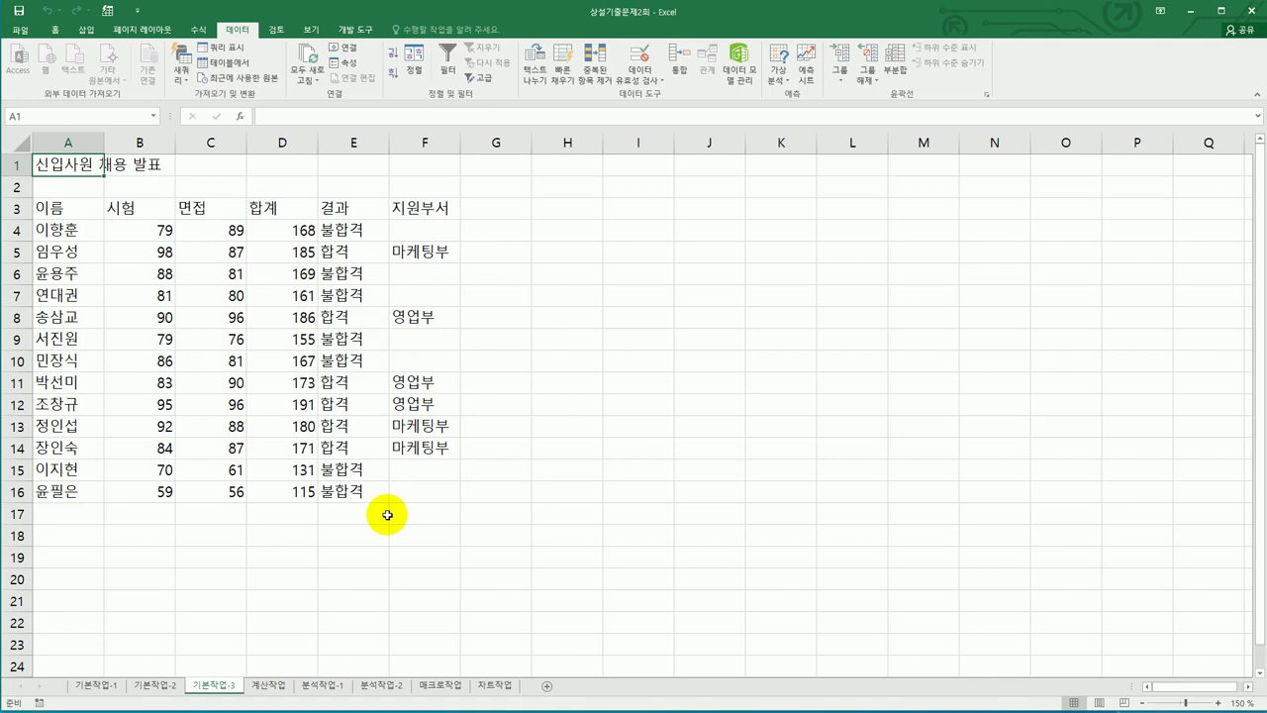
left_click(95, 685)
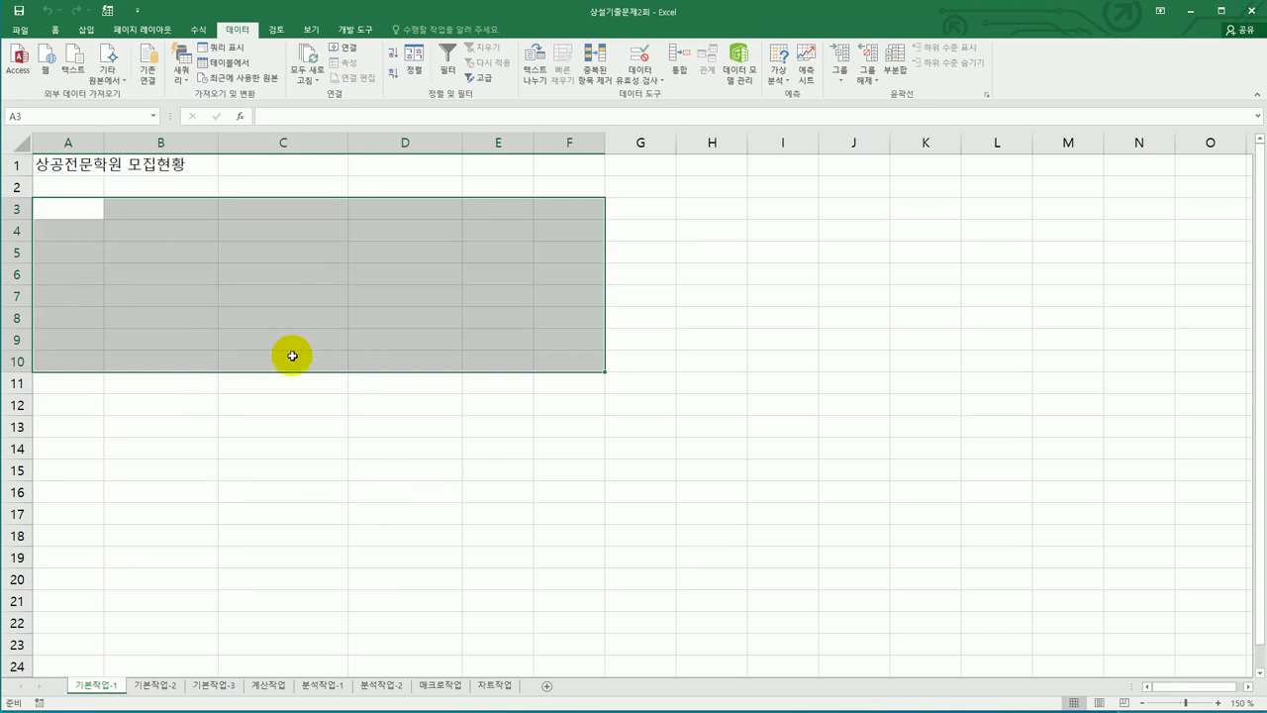
left_click(169, 682)
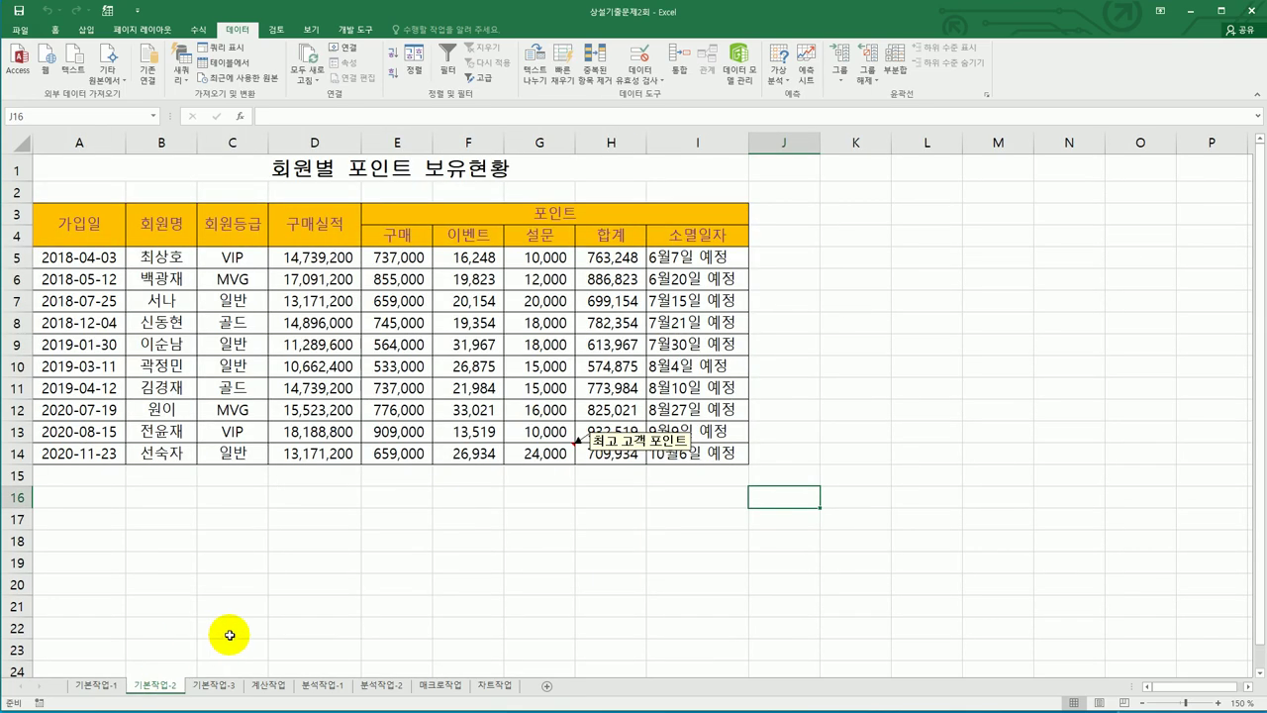
left_click(212, 683)
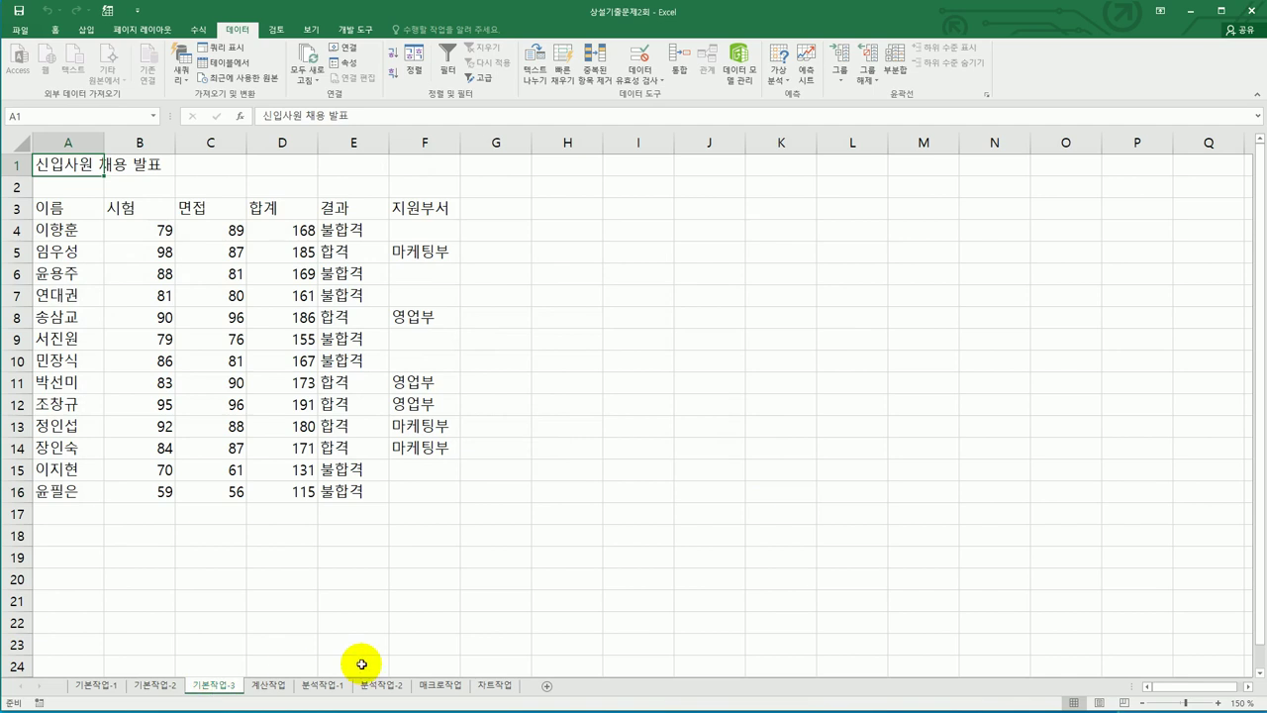
On the 계산작업 sheet, start a RANK.EQ formula in cell C3 of the 평가결과 column.
left_click(269, 684)
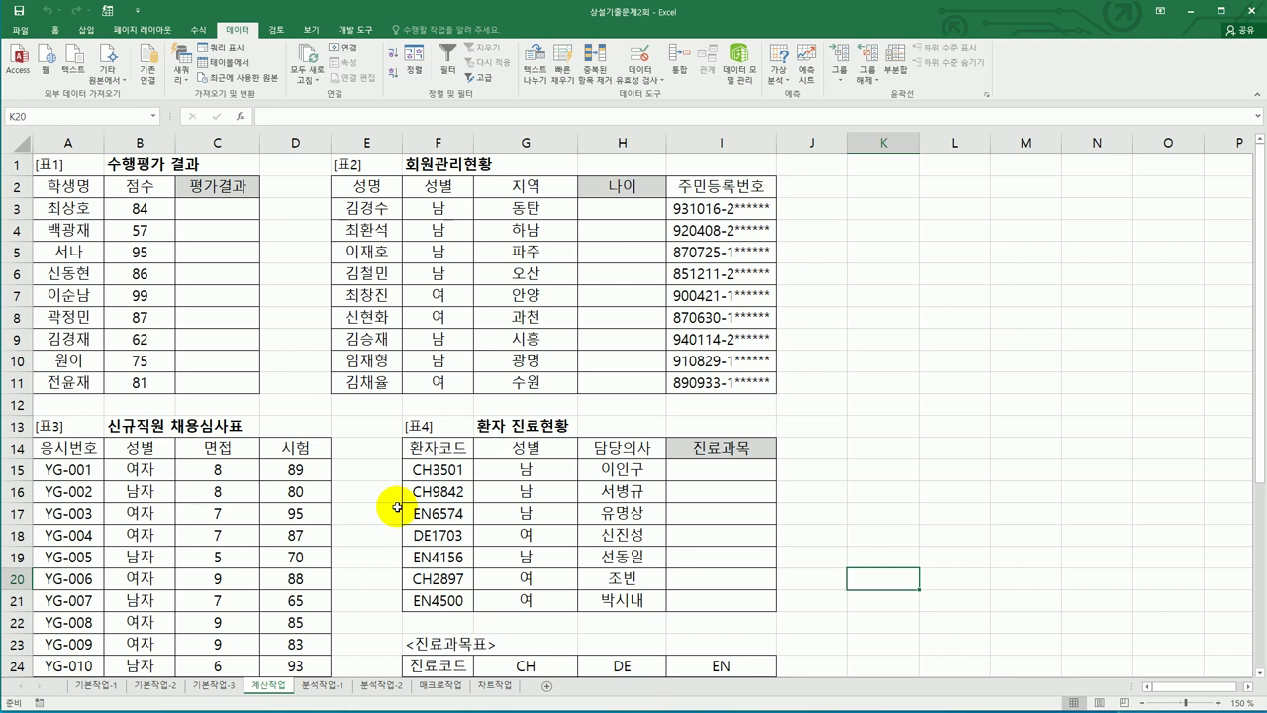
left_click(211, 212)
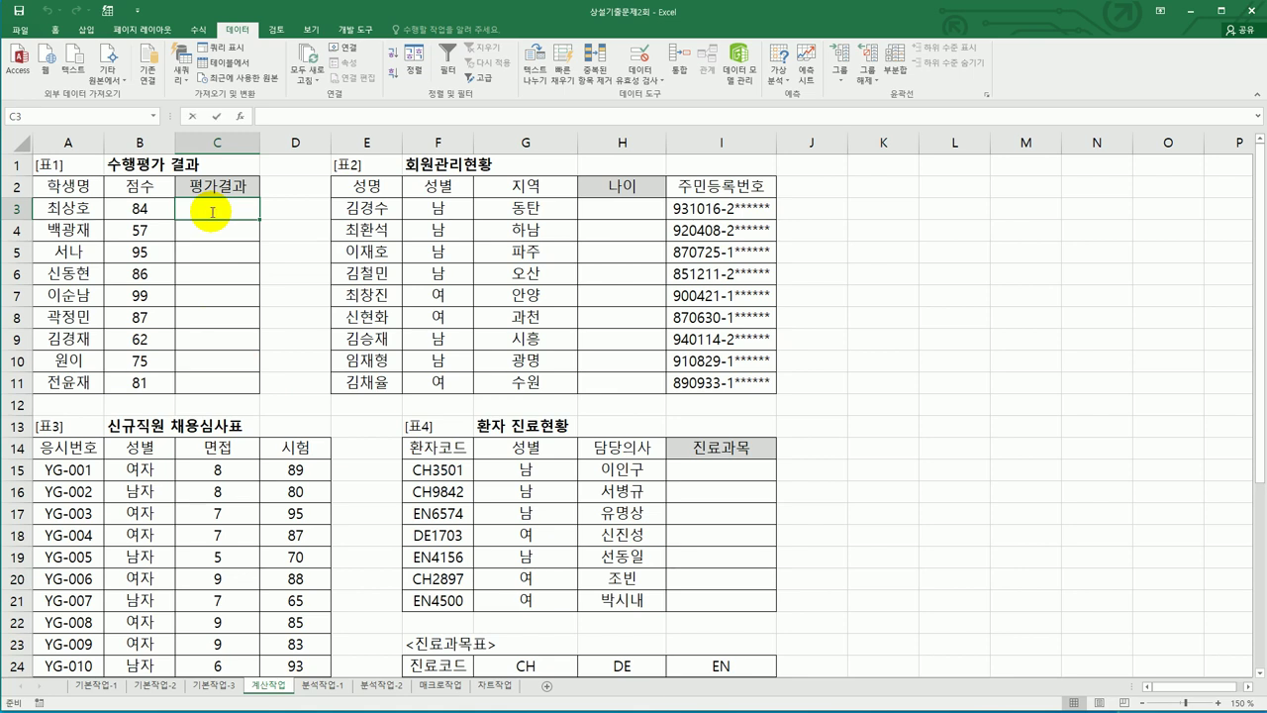
type("=")
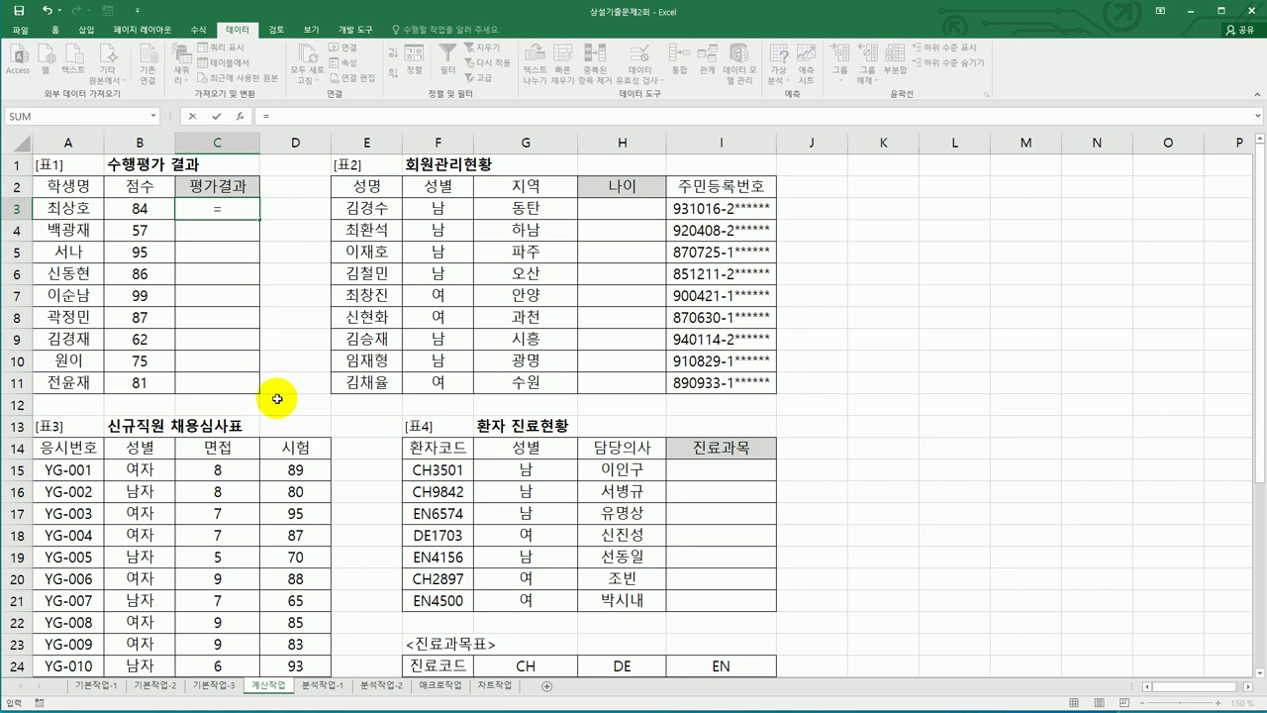
type("ra")
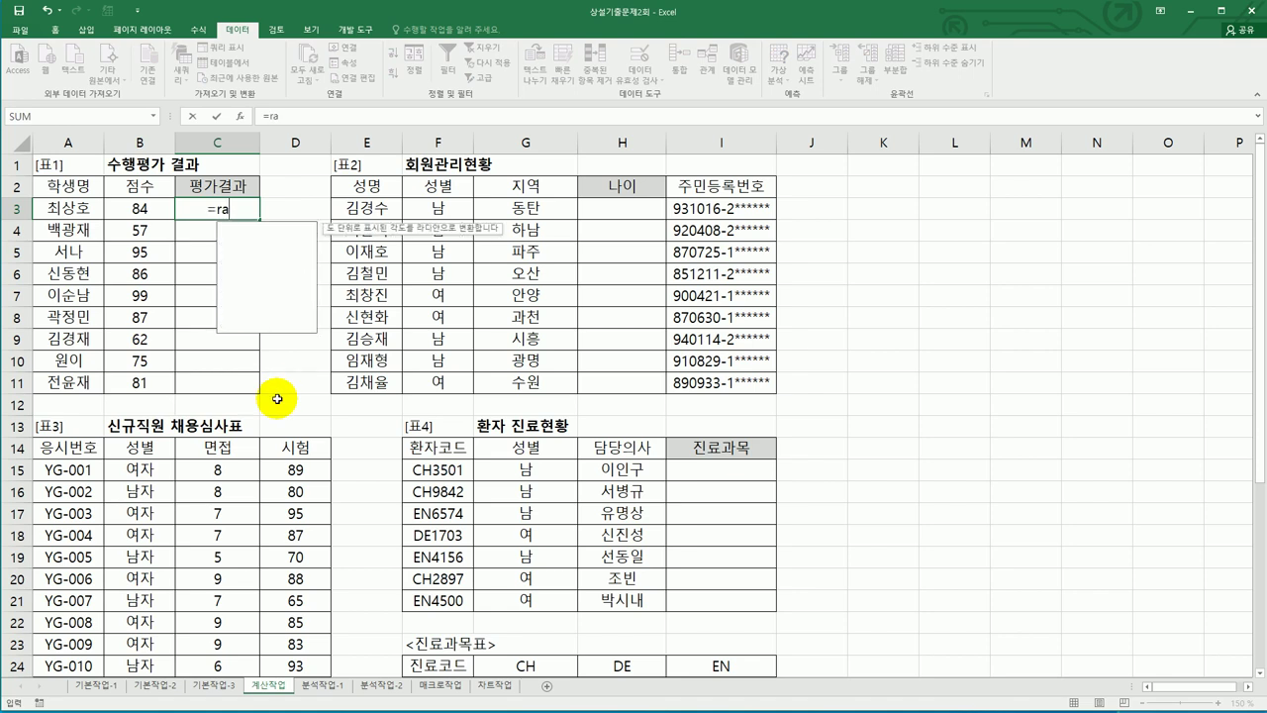
type("n")
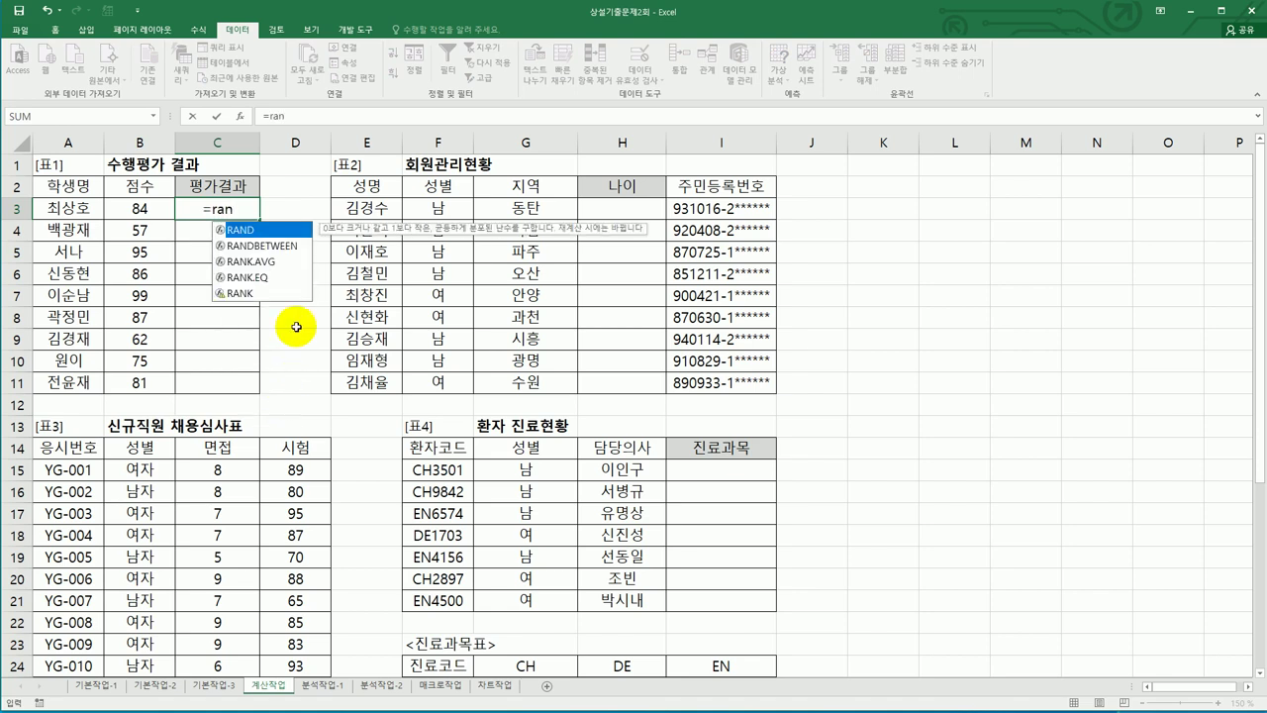
left_click(273, 278)
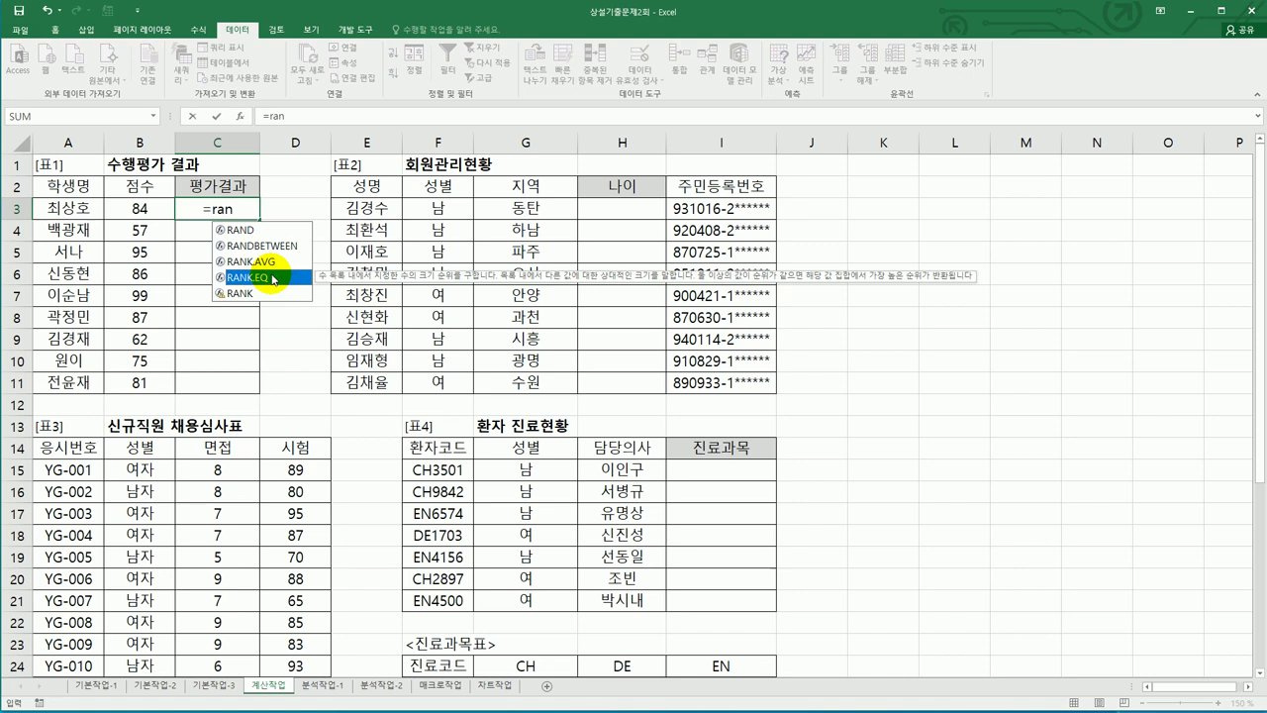
double_click(273, 278)
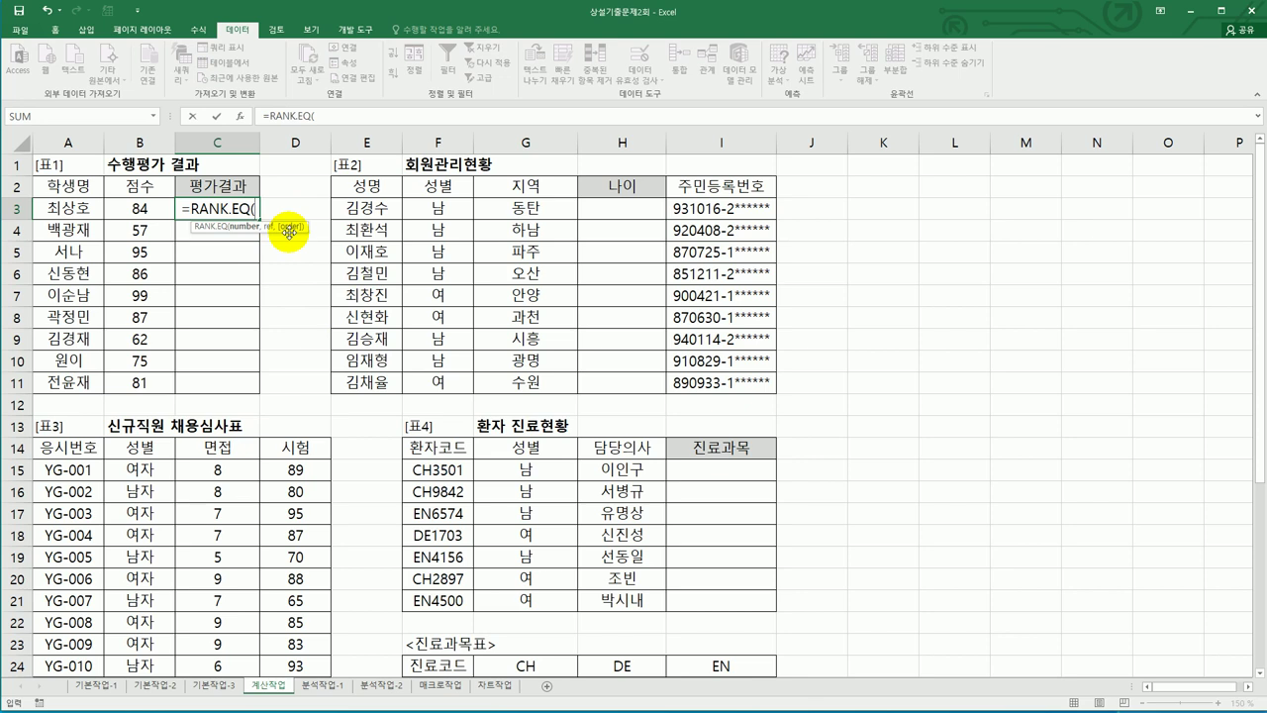
Complete the RANK.EQ formula in C3 with number B3, absolute range $B$3:$B$11 and descending order 0.
left_click(133, 203)
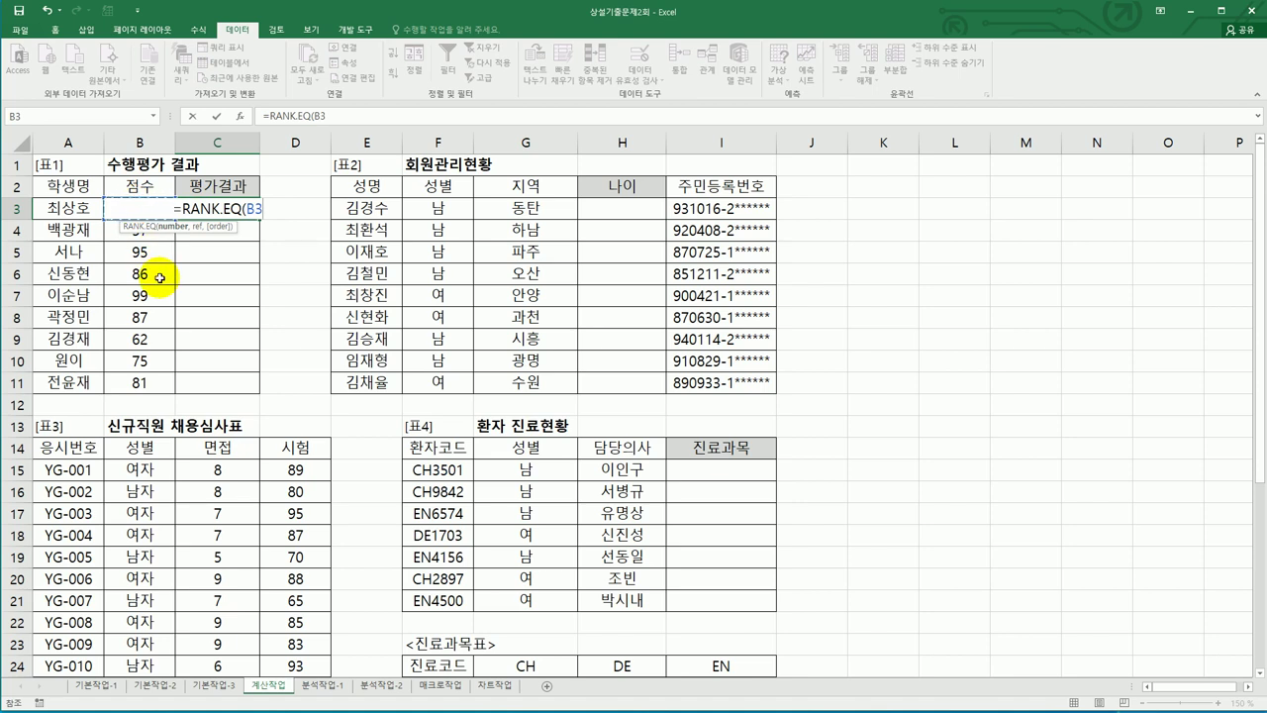
type(",")
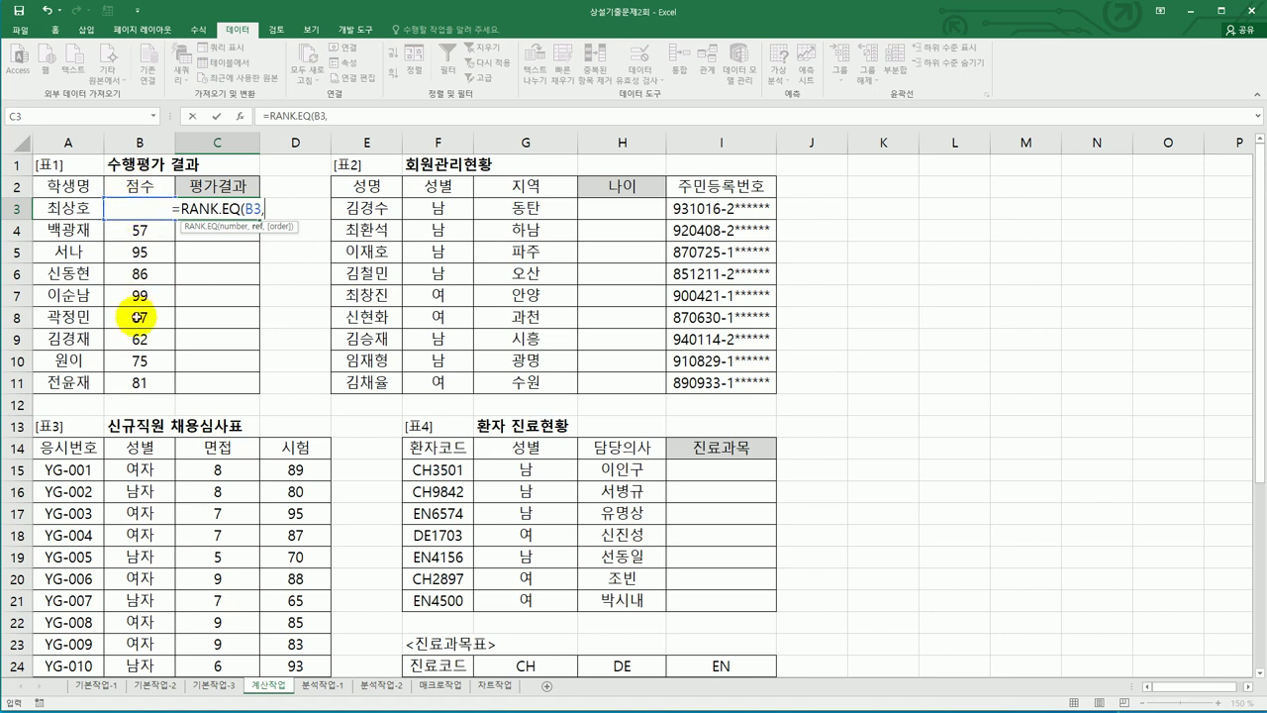
left_click_drag(139, 381, 150, 210)
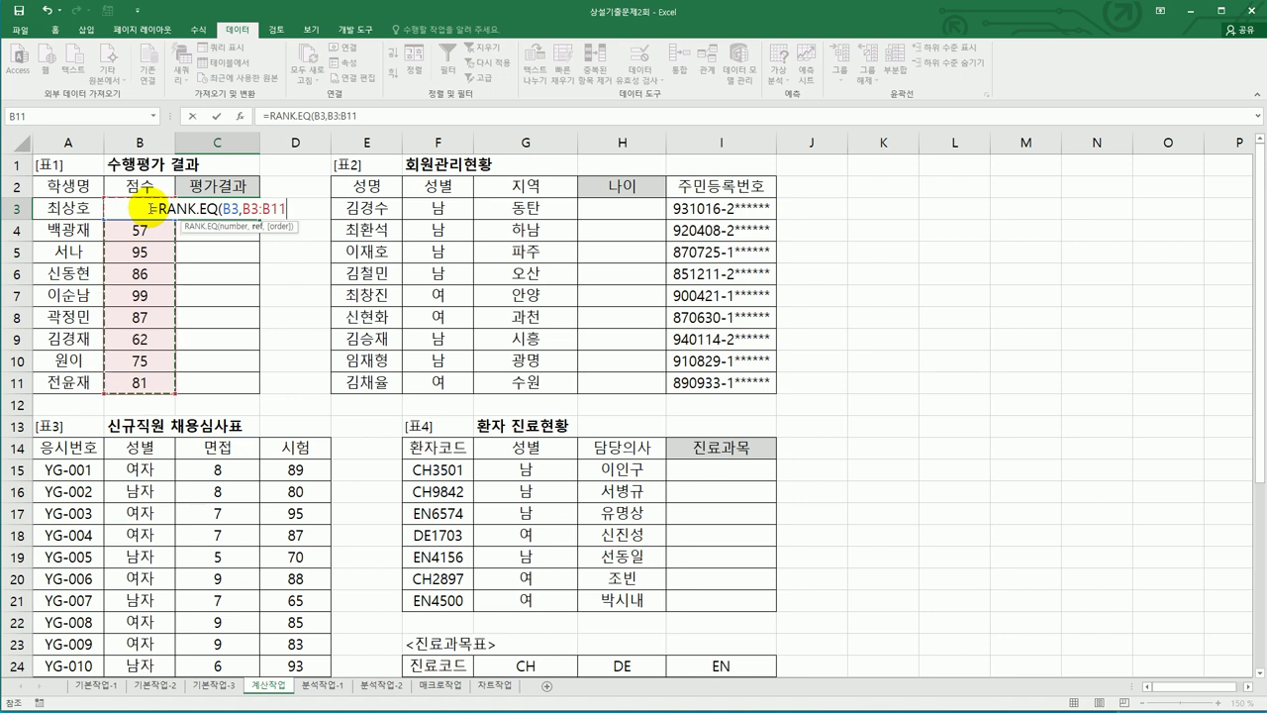
key("F4")
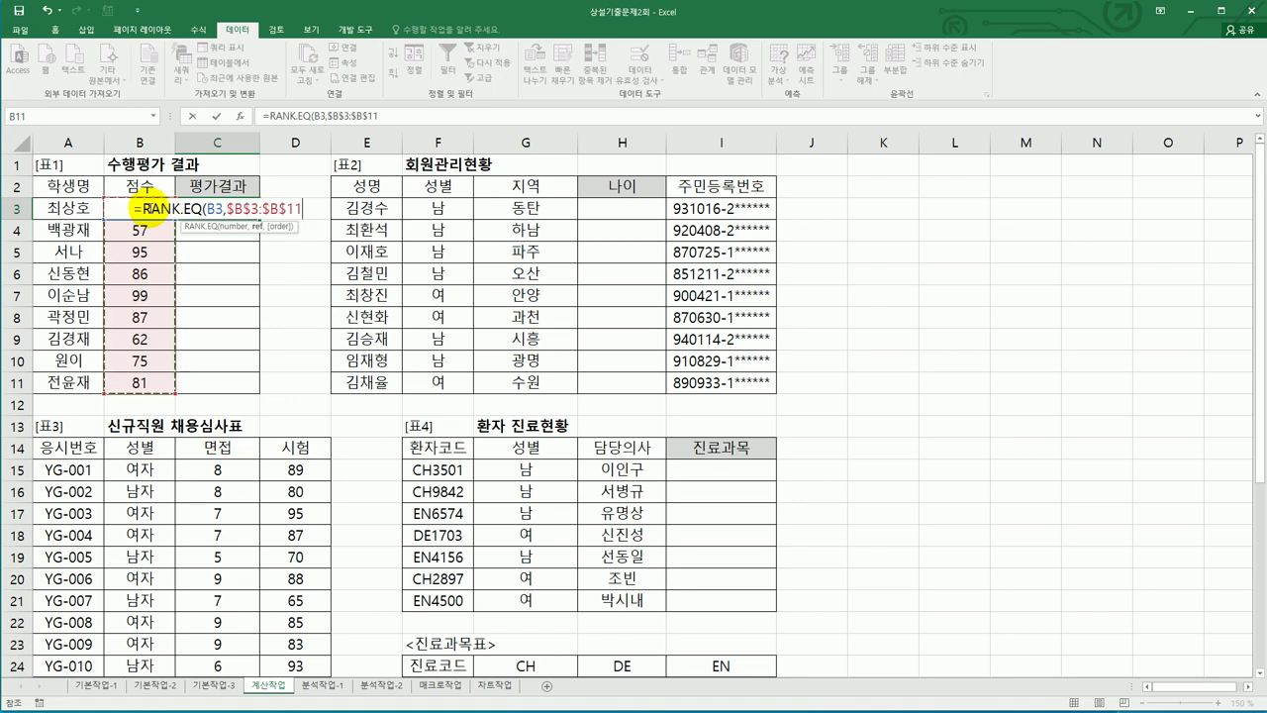
type(",")
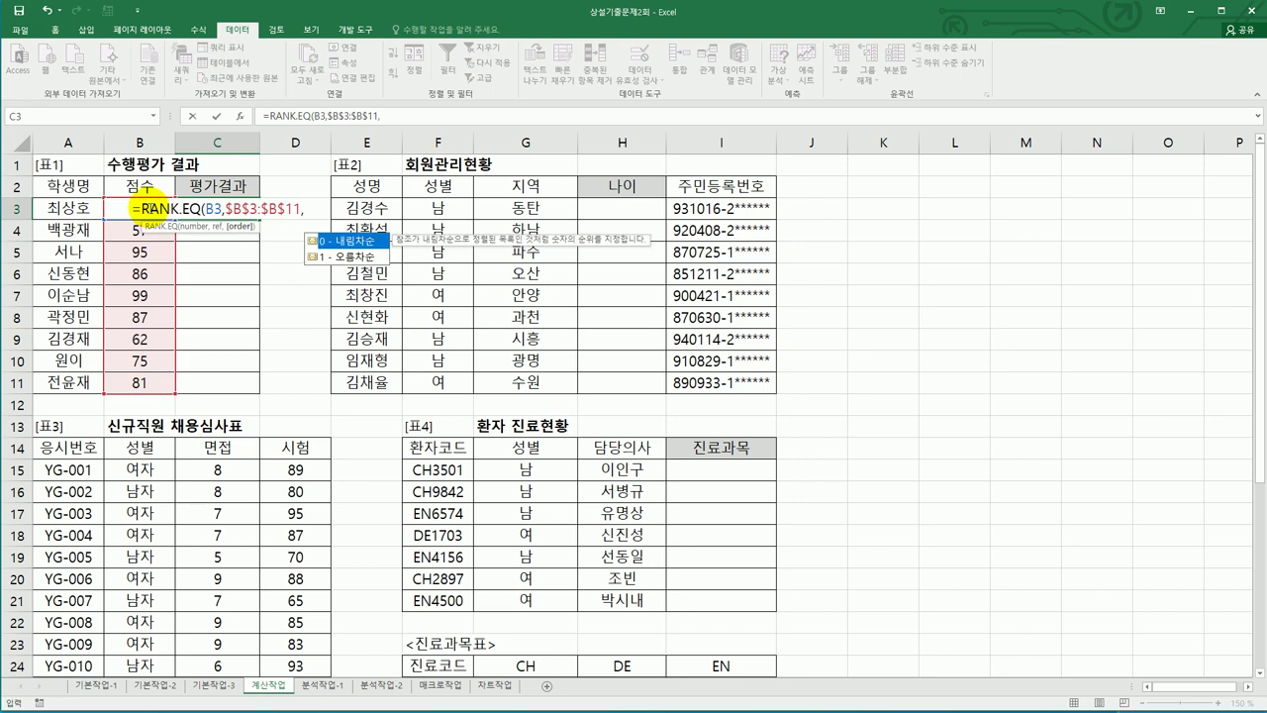
double_click(363, 244)
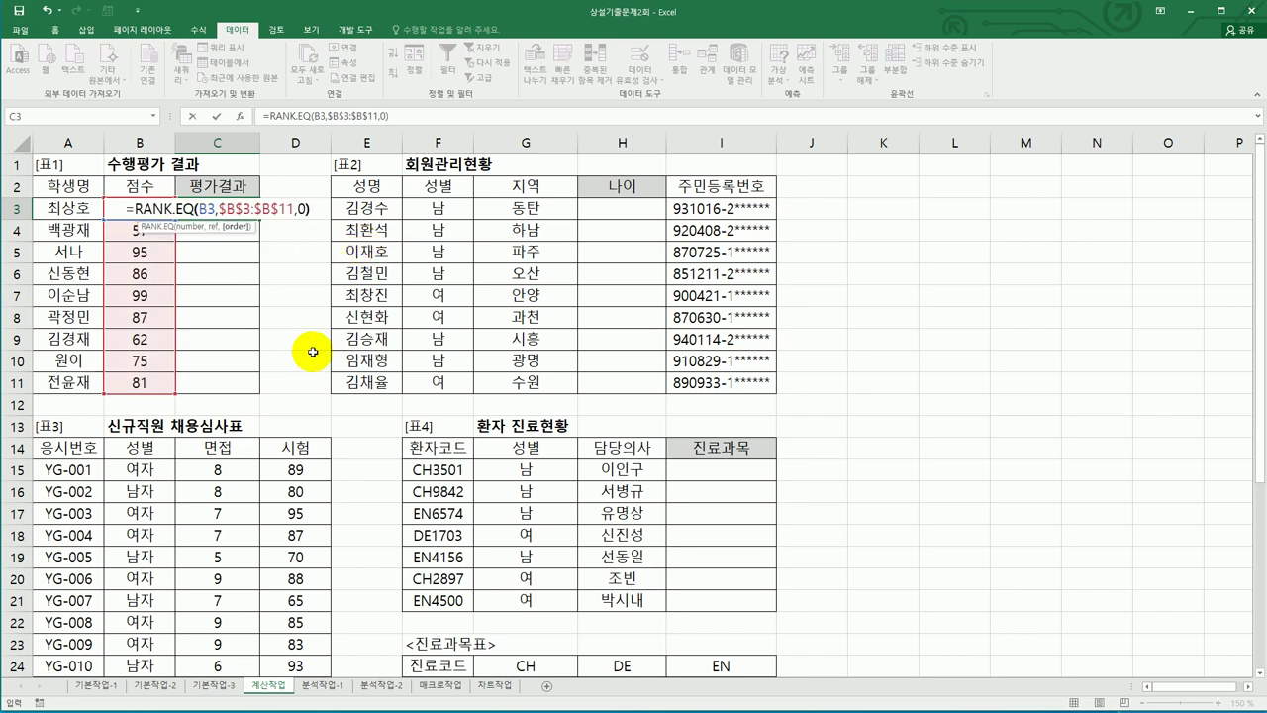
key("Return")
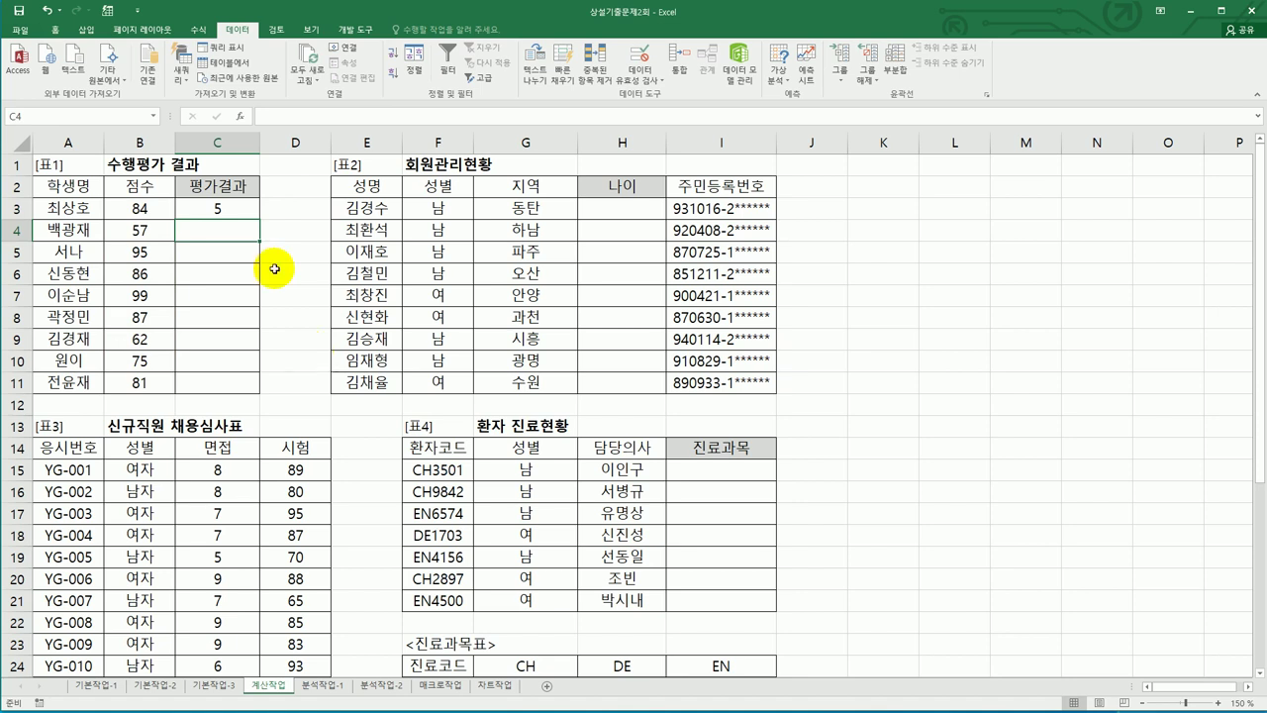
Copy the RANK.EQ formula from C3 down through C11 in the 평가결과 column.
left_click(254, 211)
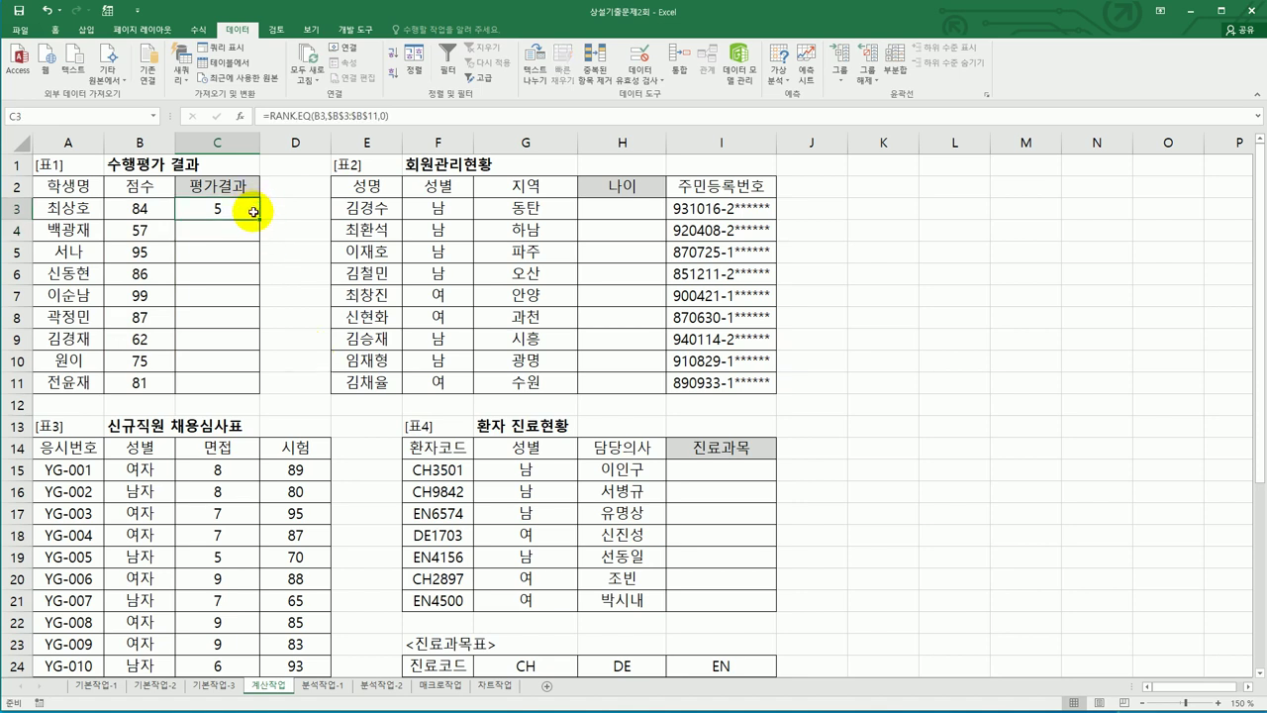
double_click(253, 211)
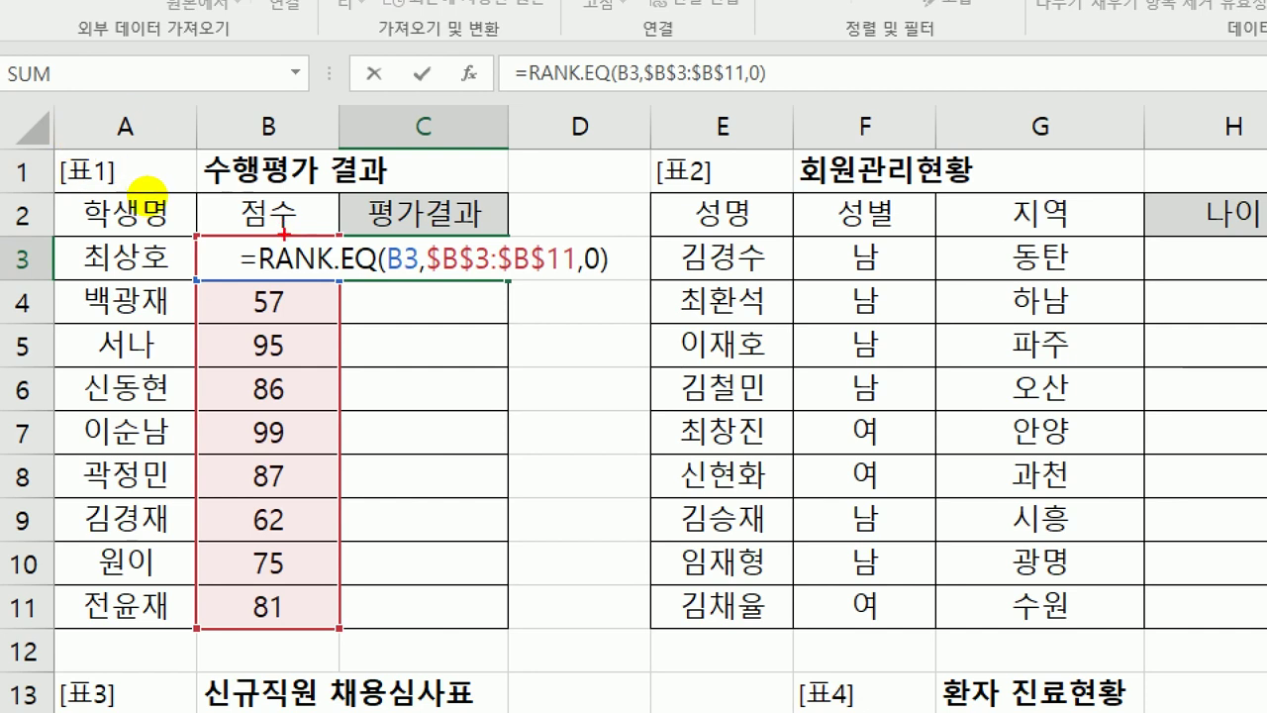
mouse_move(228, 229)
left_mouse_down()
mouse_move(217, 260)
mouse_move(260, 275)
mouse_move(233, 220)
left_mouse_up()
mouse_move(339, 592)
left_mouse_down()
mouse_move(164, 327)
mouse_move(287, 208)
mouse_move(324, 585)
left_mouse_up()
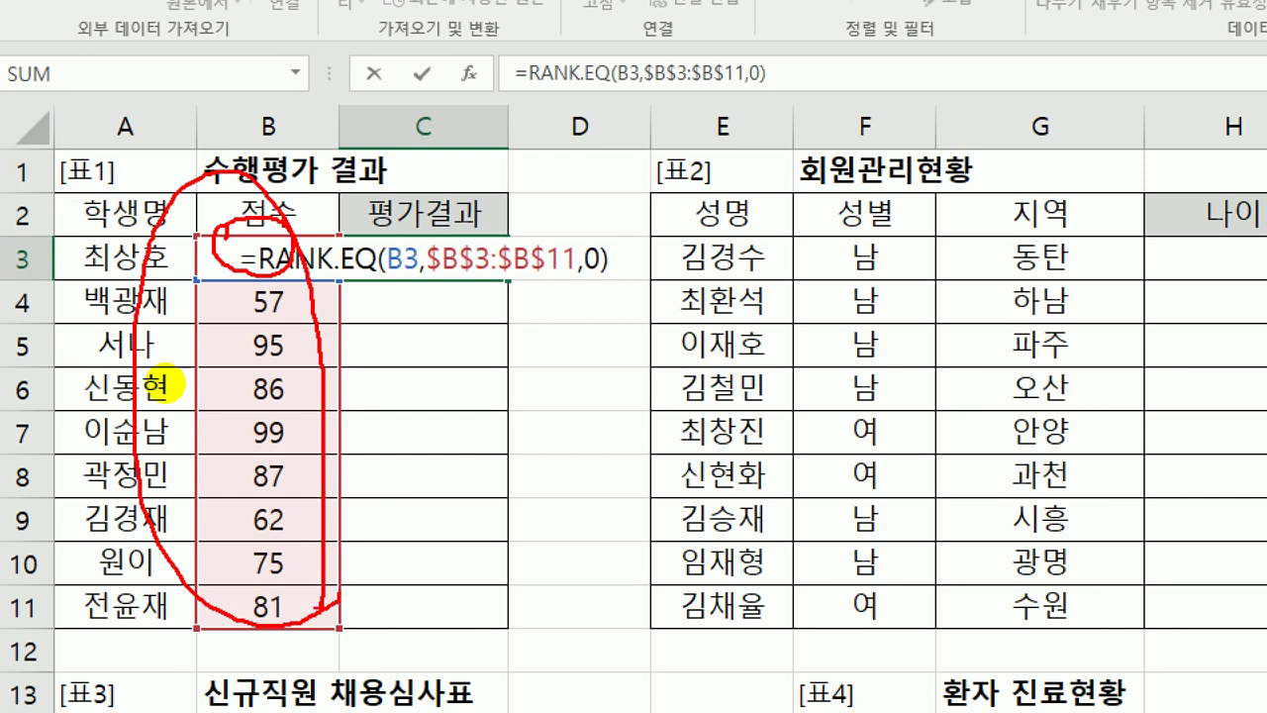
key("ctrl+Return")
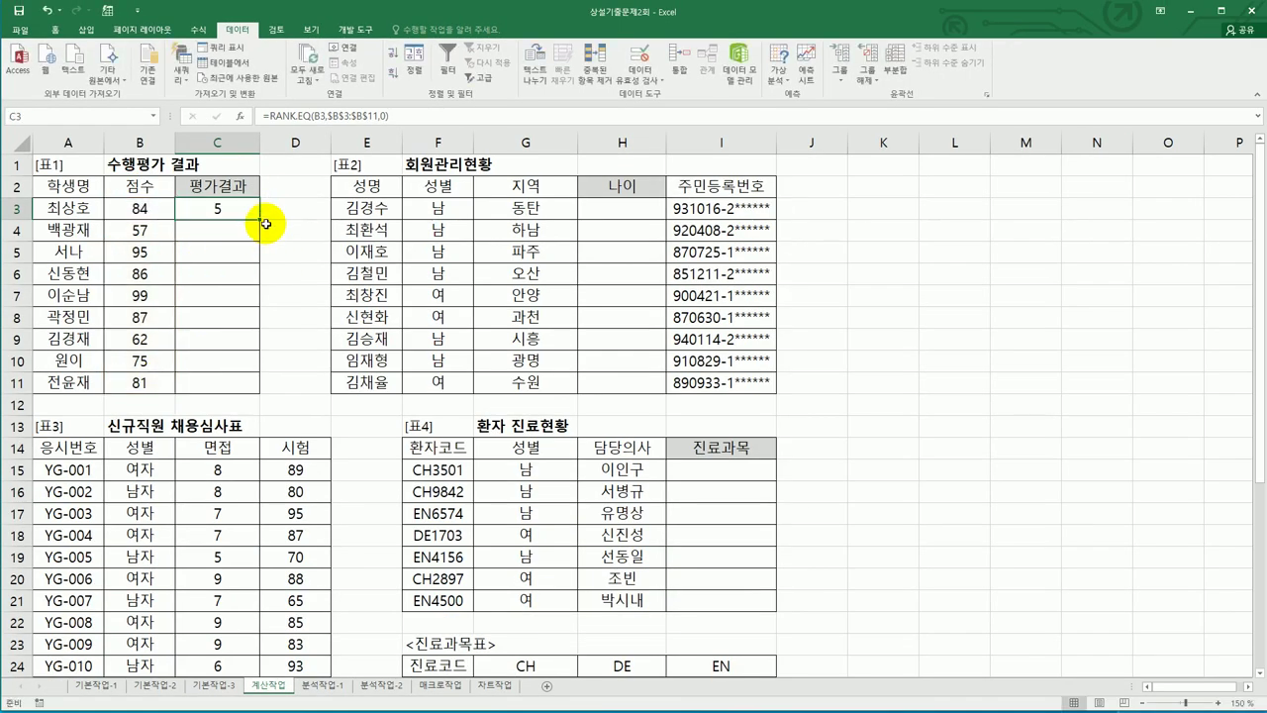
left_click_drag(262, 221, 255, 393)
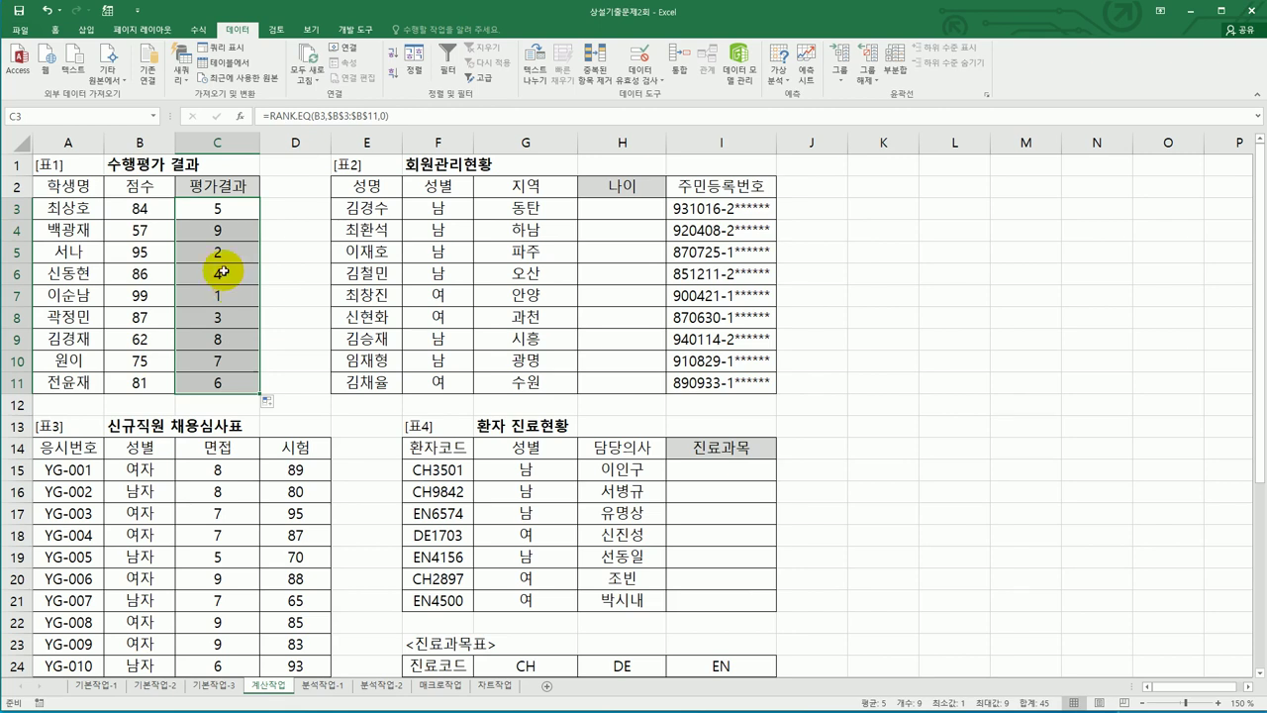
Wrap the RANK.EQ formula in C3 in an IF function that tests whether the rank equals 1.
left_click(192, 213)
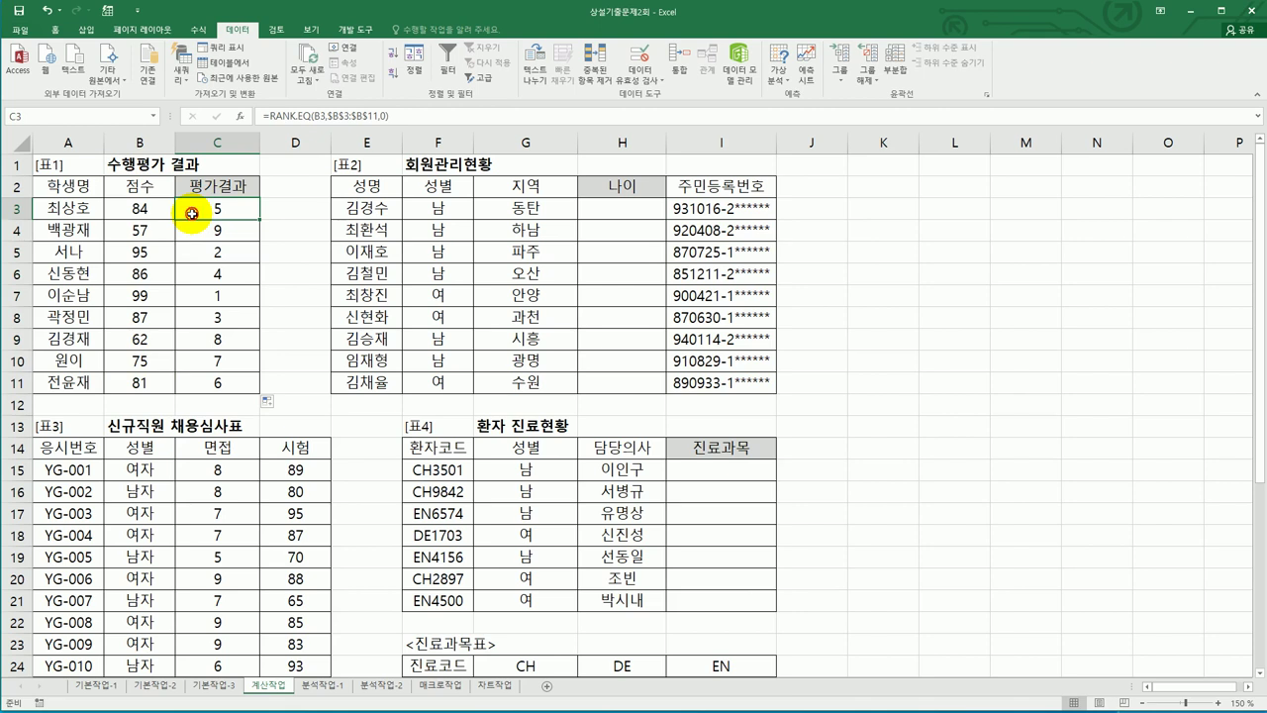
double_click(192, 213)
left_click(136, 208)
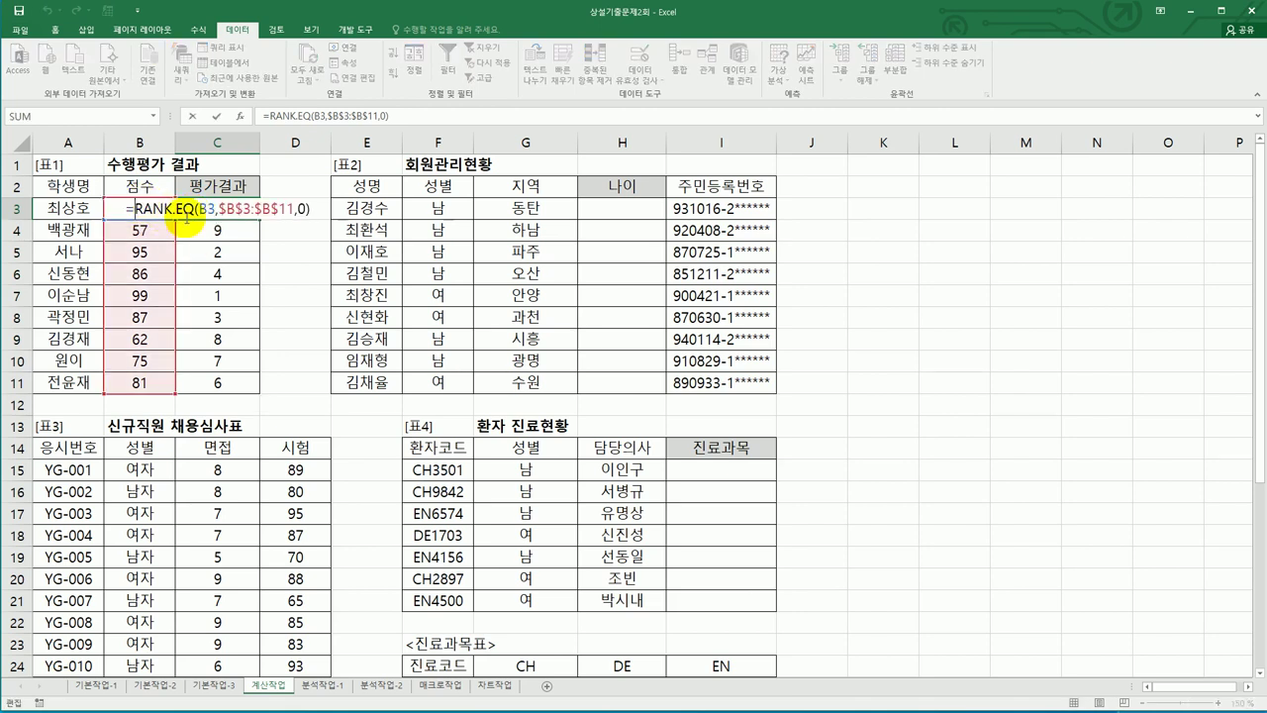
type("if")
key("Tab")
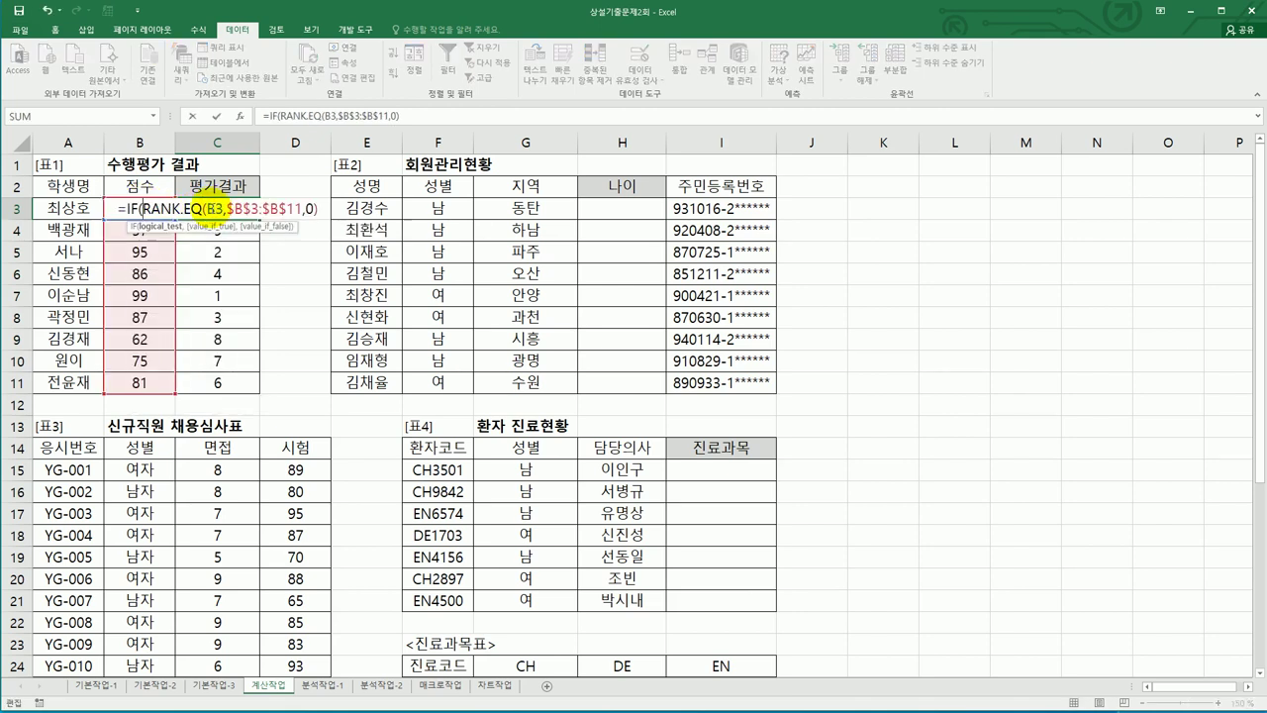
left_click(328, 209)
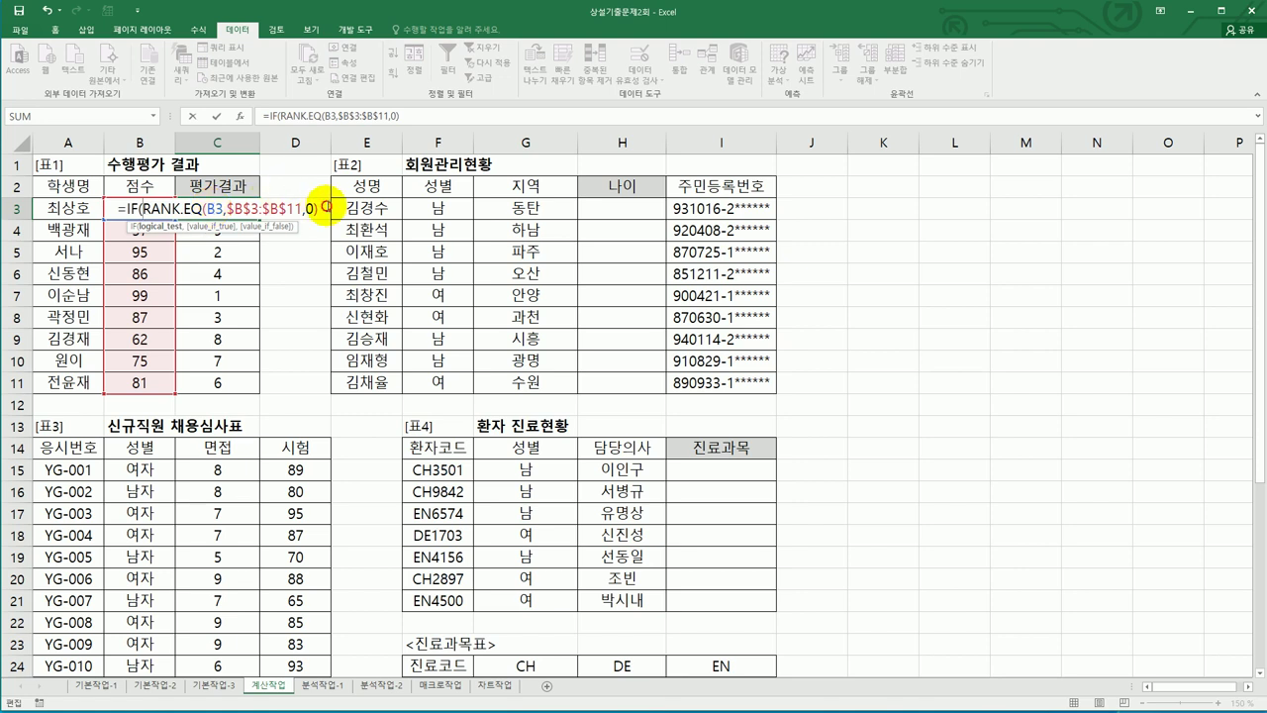
type("=1")
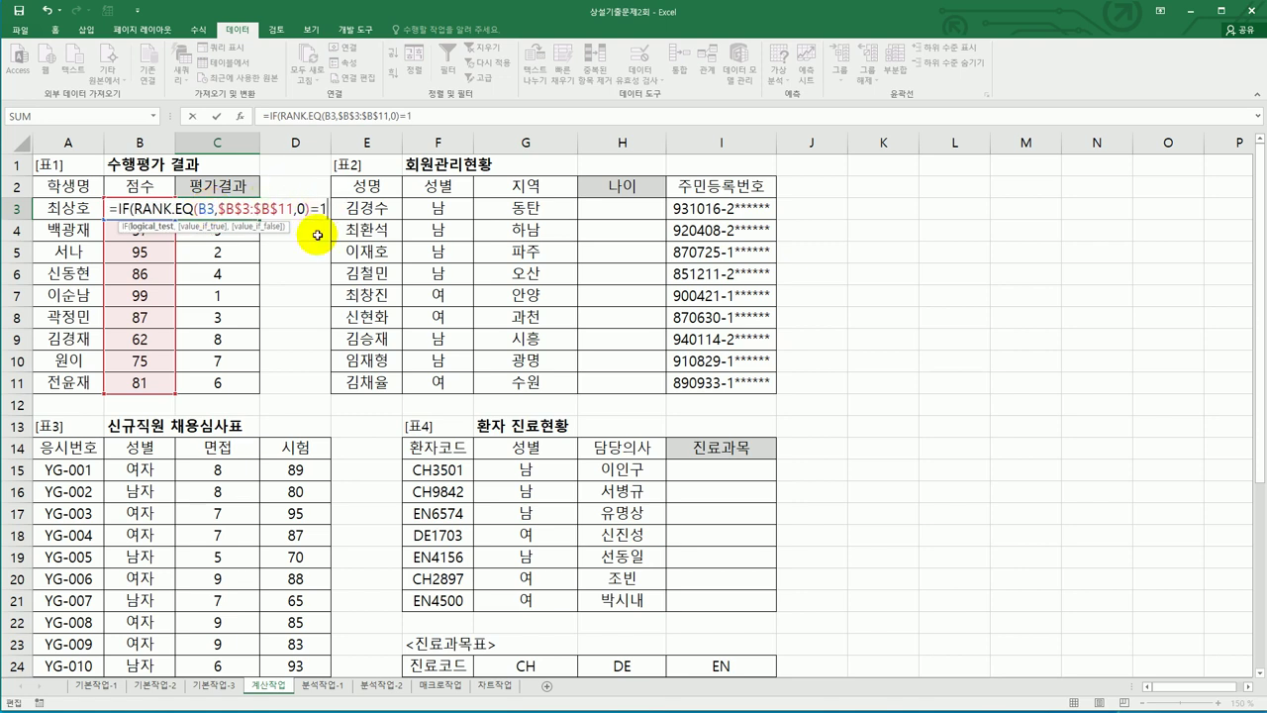
Add "A" as the value-if-true of the IF formula in C3, followed by a comma for the next argument.
type(",")
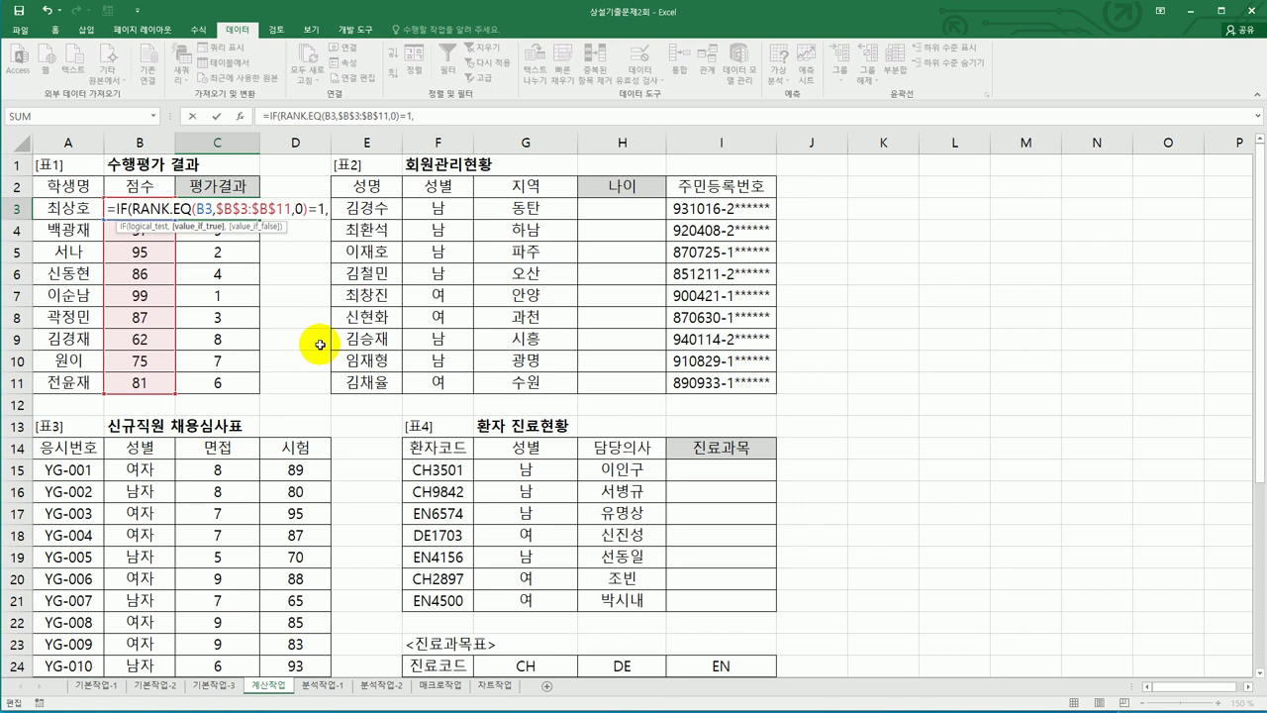
type("\"")
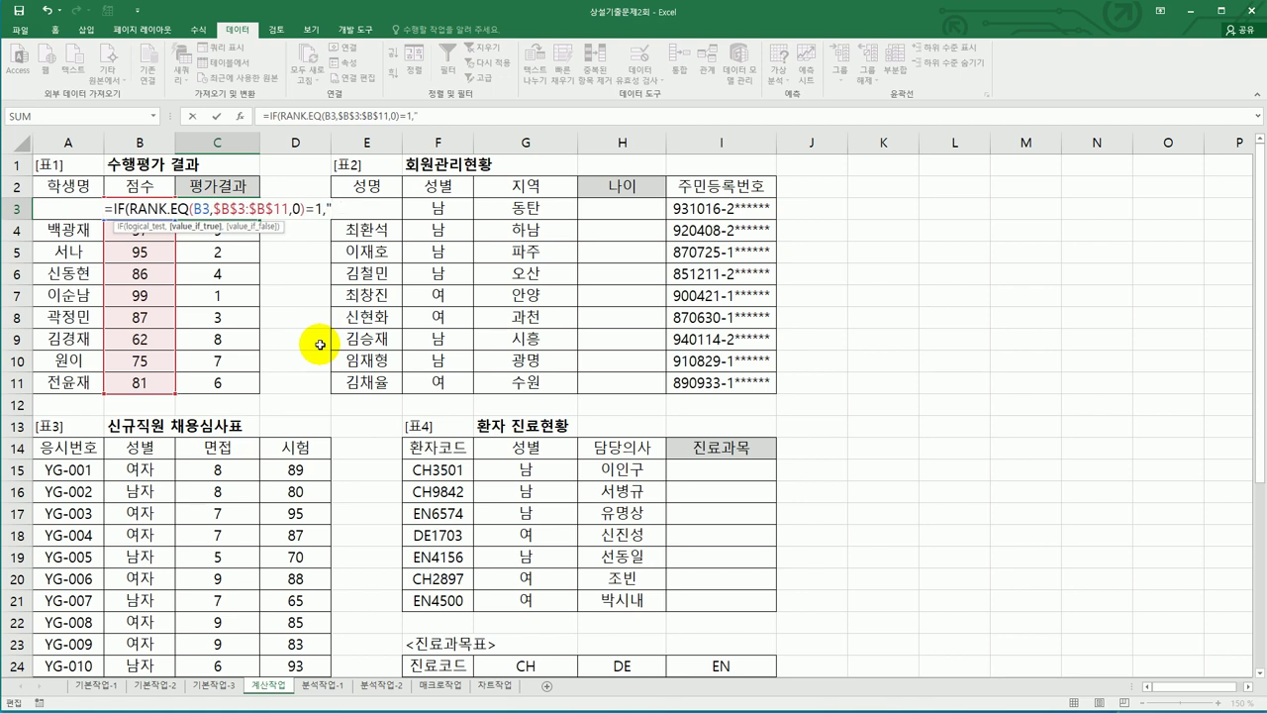
type("ㅁ")
key("BackSpace")
key("Hangul")
type("A\",")
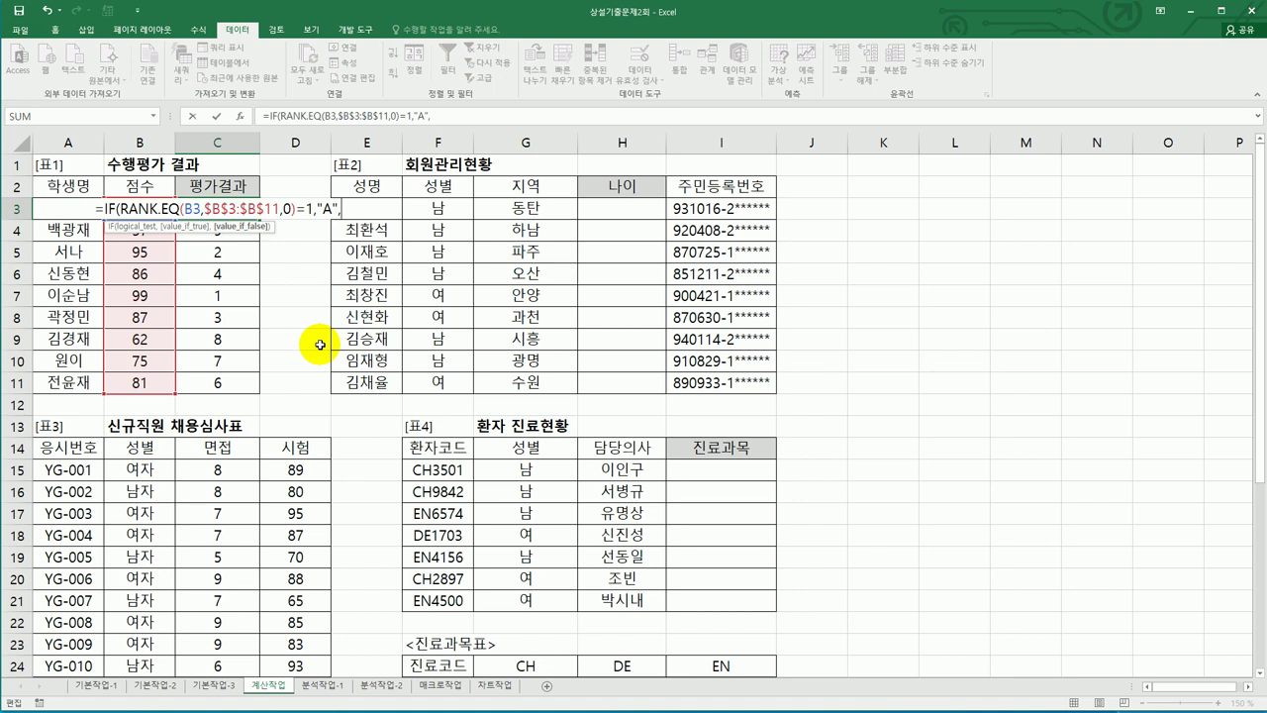
Append a copy of the IF(RANK.EQ…) expression as the value-if-false in C3 and set its condition to <=3.
left_click_drag(102, 210, 357, 210)
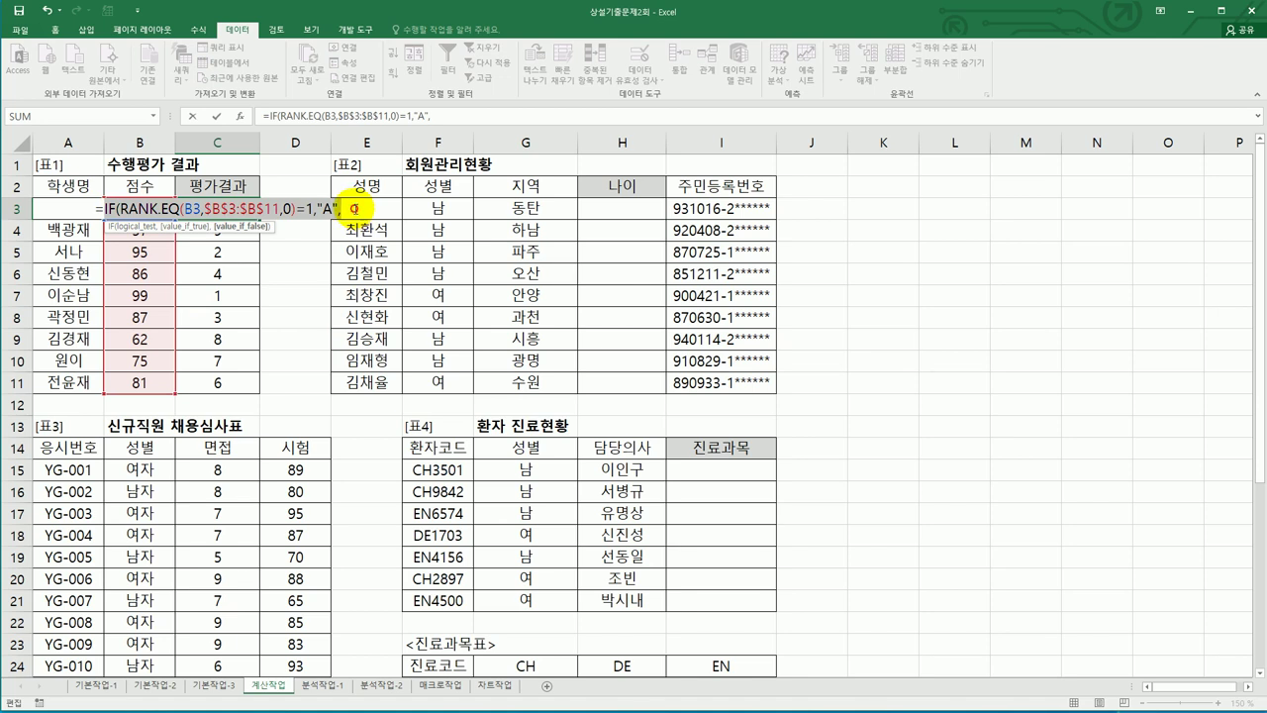
type("IF(RANK.EQ(B3,$B$3:$B$11,0)=1,\"A\",")
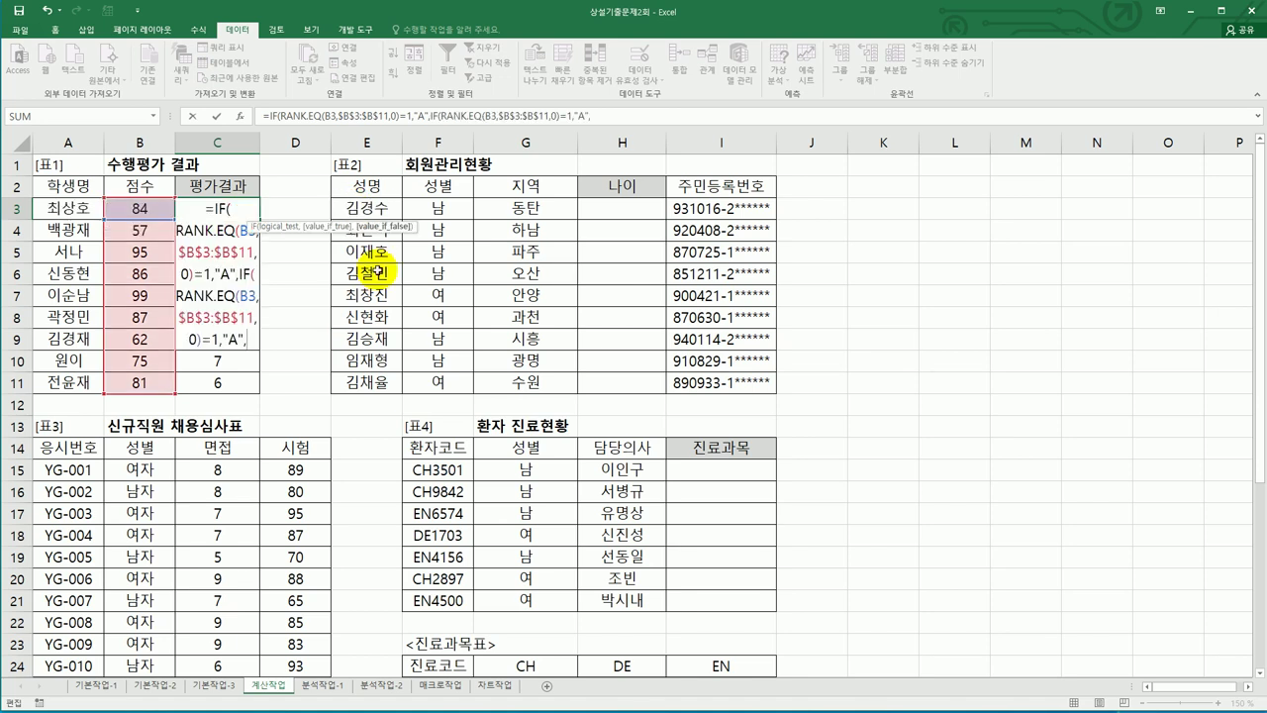
left_click(583, 116)
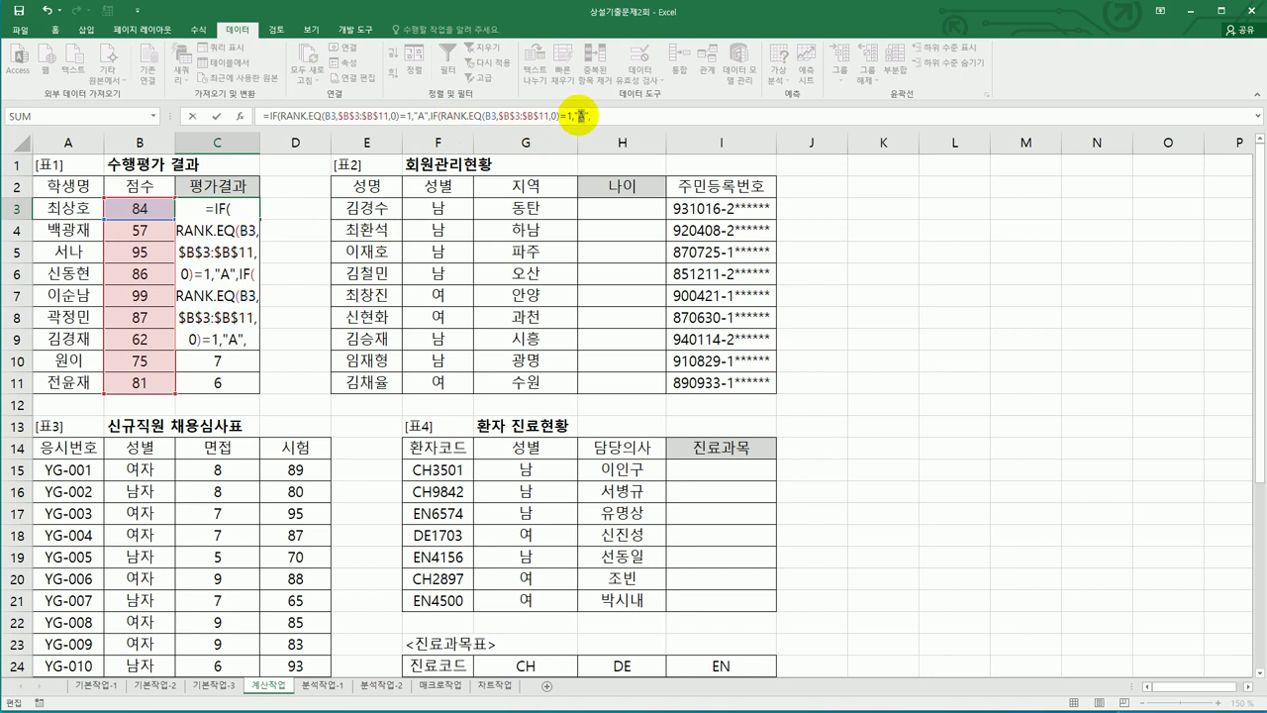
type("A")
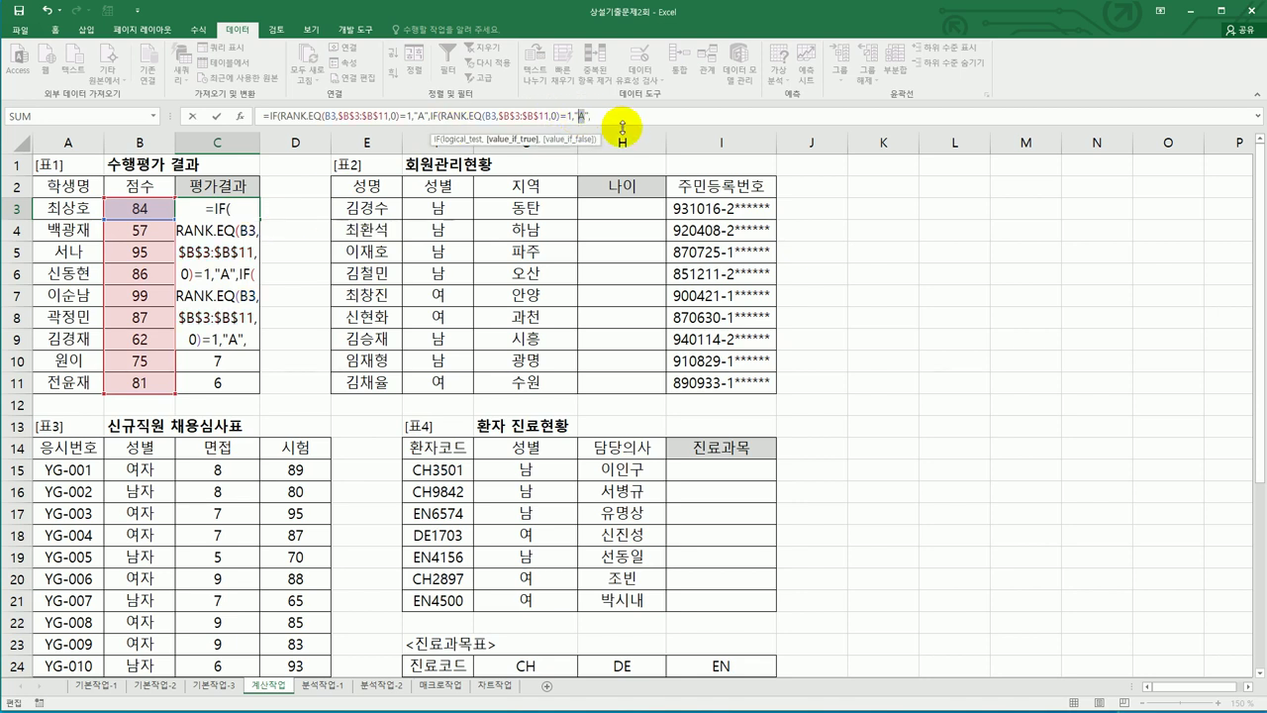
left_click(230, 341)
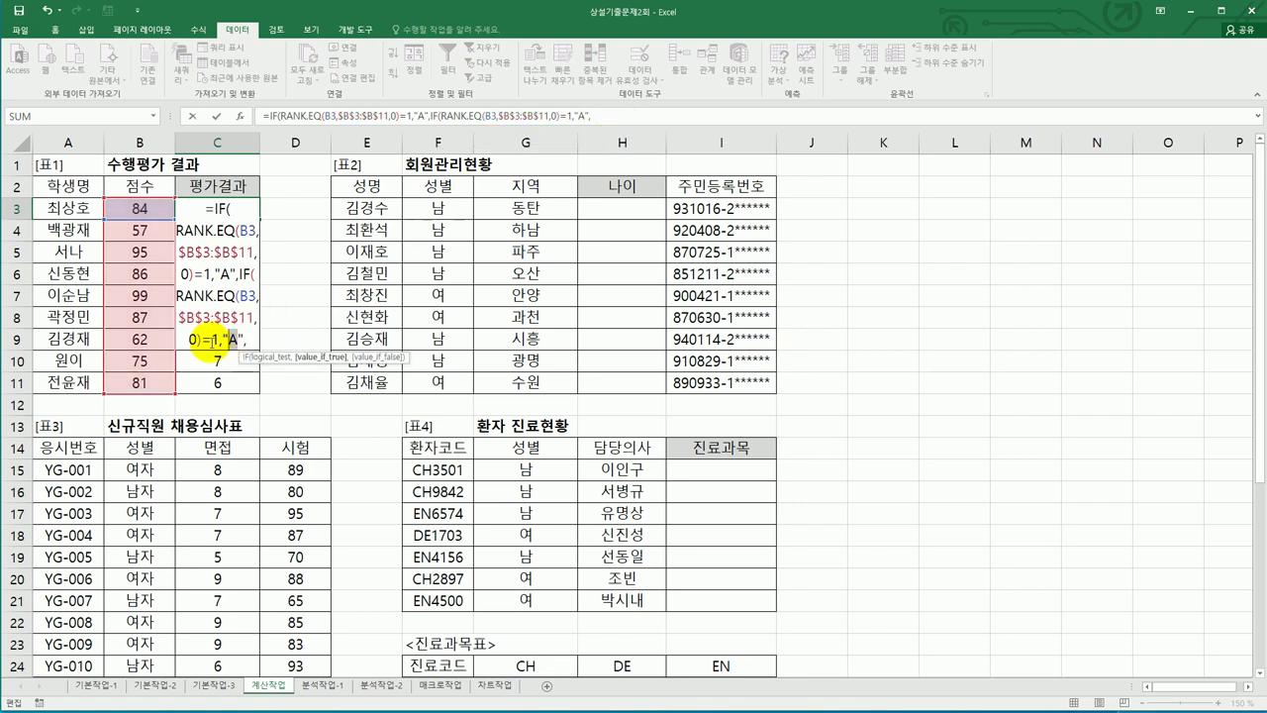
left_click(558, 116)
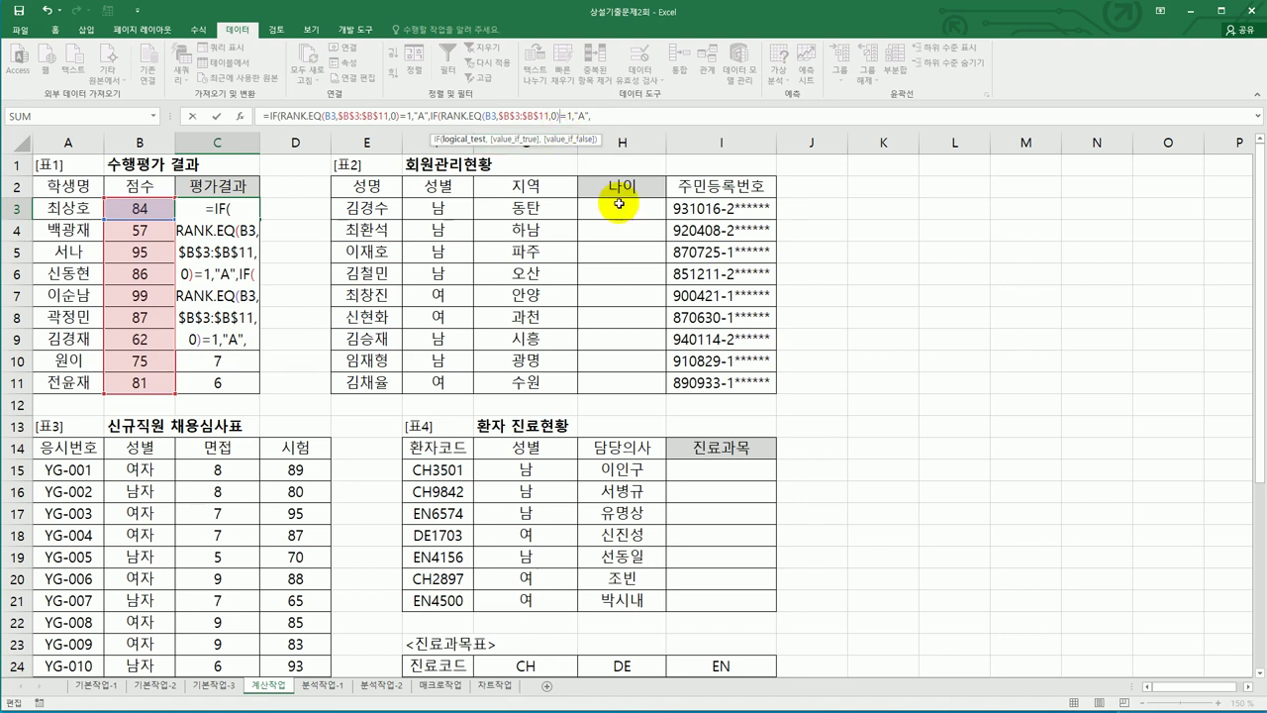
type("<=3")
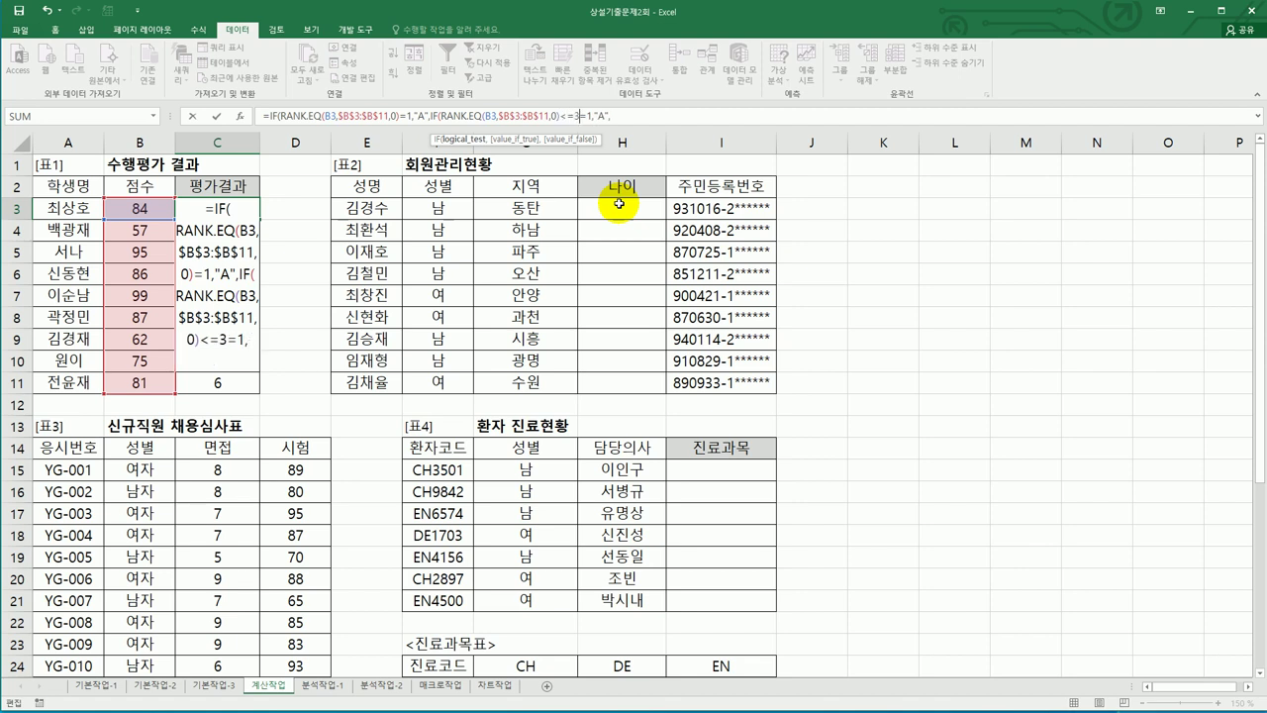
key("Delete")
key("Delete")
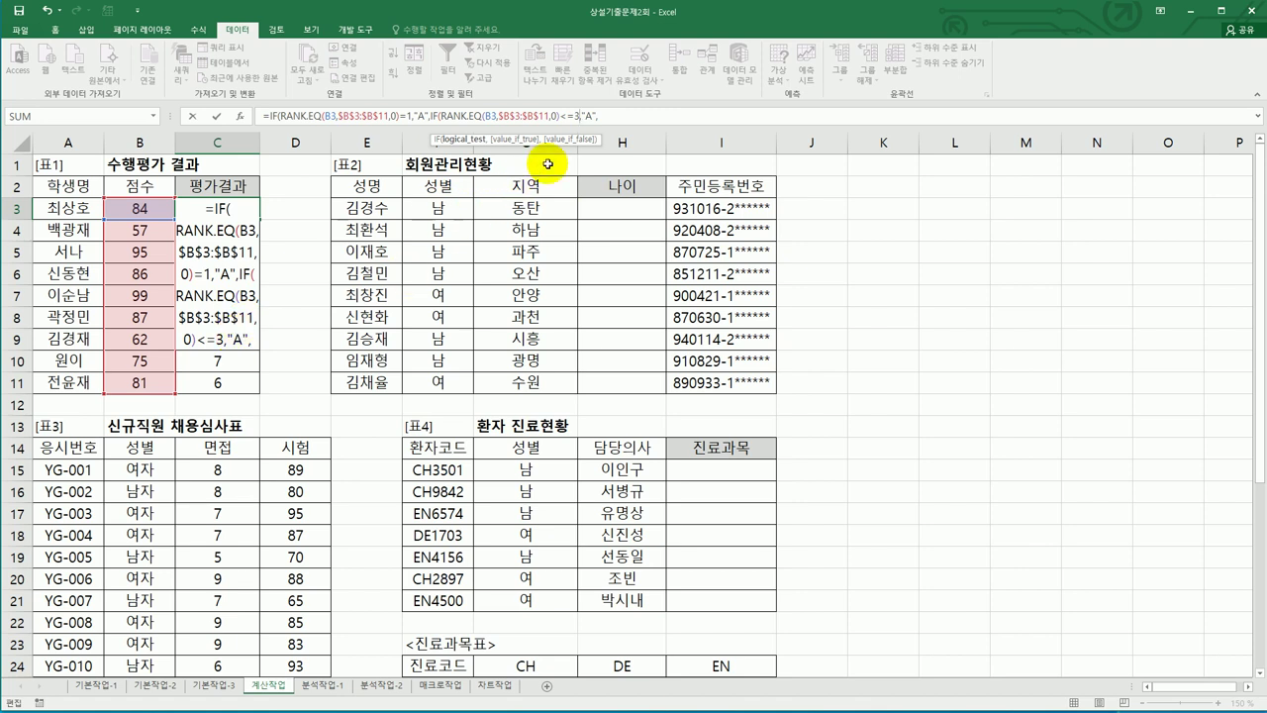
Set the value-if-true of the second nested IF in C3 to "B".
left_click(583, 121)
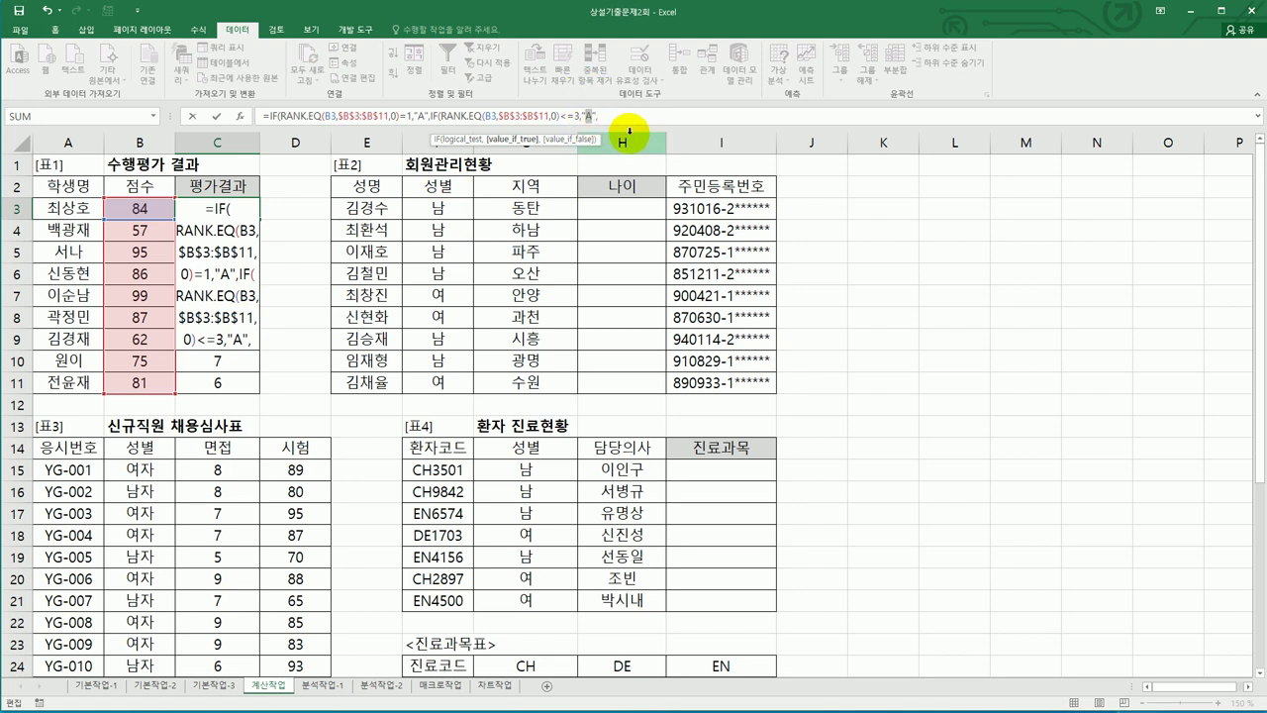
type("ㅠ")
key("BackSpace")
type("B3,")
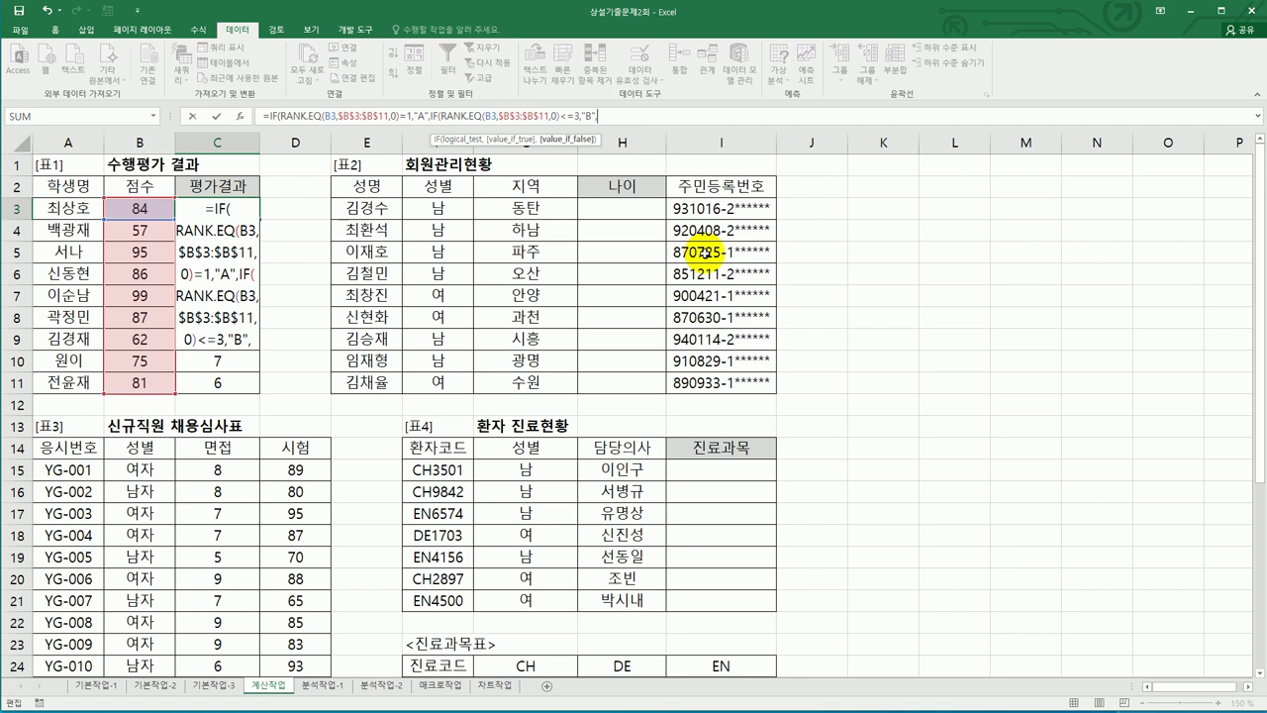
Append a third IF(RANK.EQ…) copy to the C3 formula and set its condition to <=7.
type("IF(RANK.EQ(B3,$B$3:$B$11,0)=1,\"A\"")
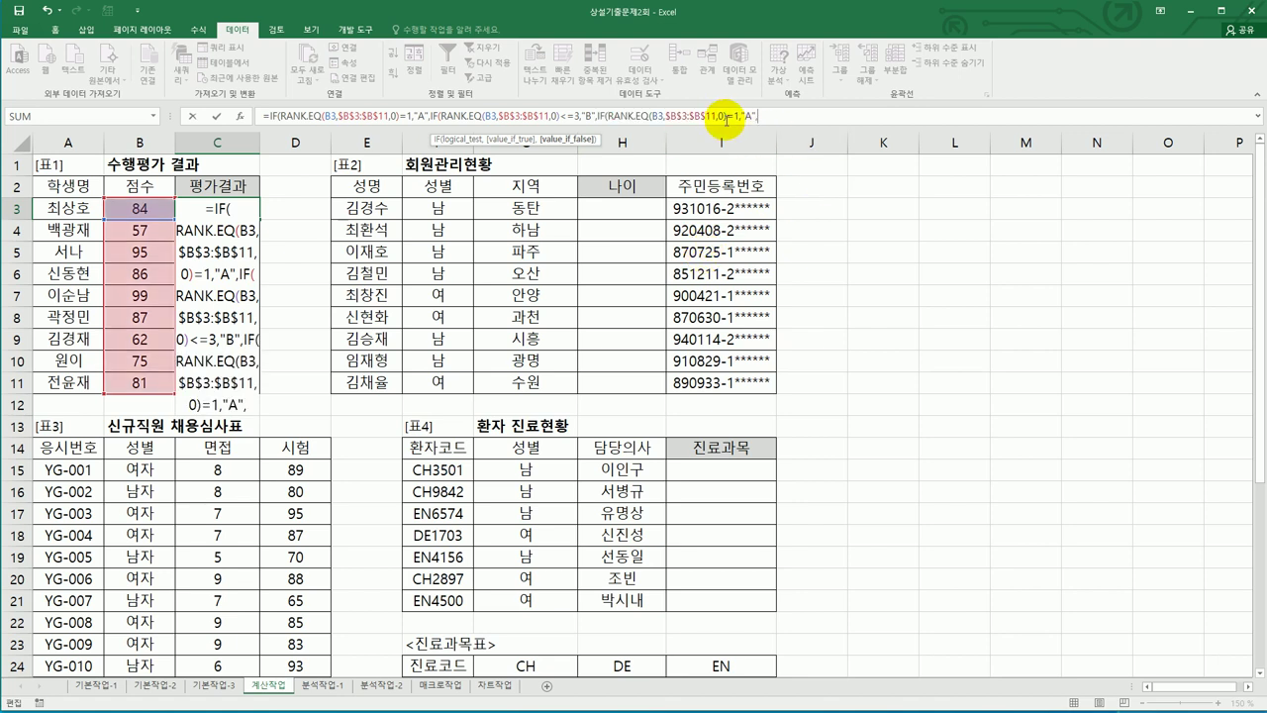
type(",0)")
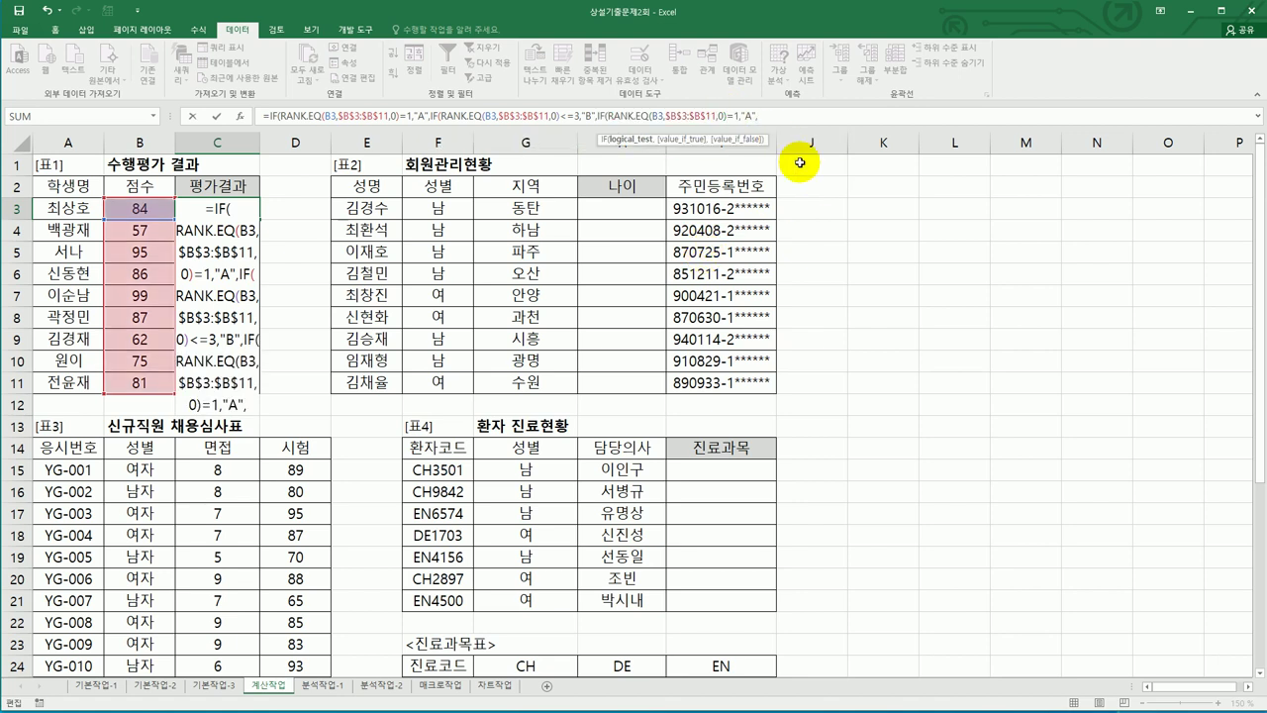
type("<")
type("7")
key("Delete")
key("Delete")
key("Left")
type("=")
Set the third nested IF's value-if-true to "C" and its value-if-false to "재시험".
left_click(754, 116)
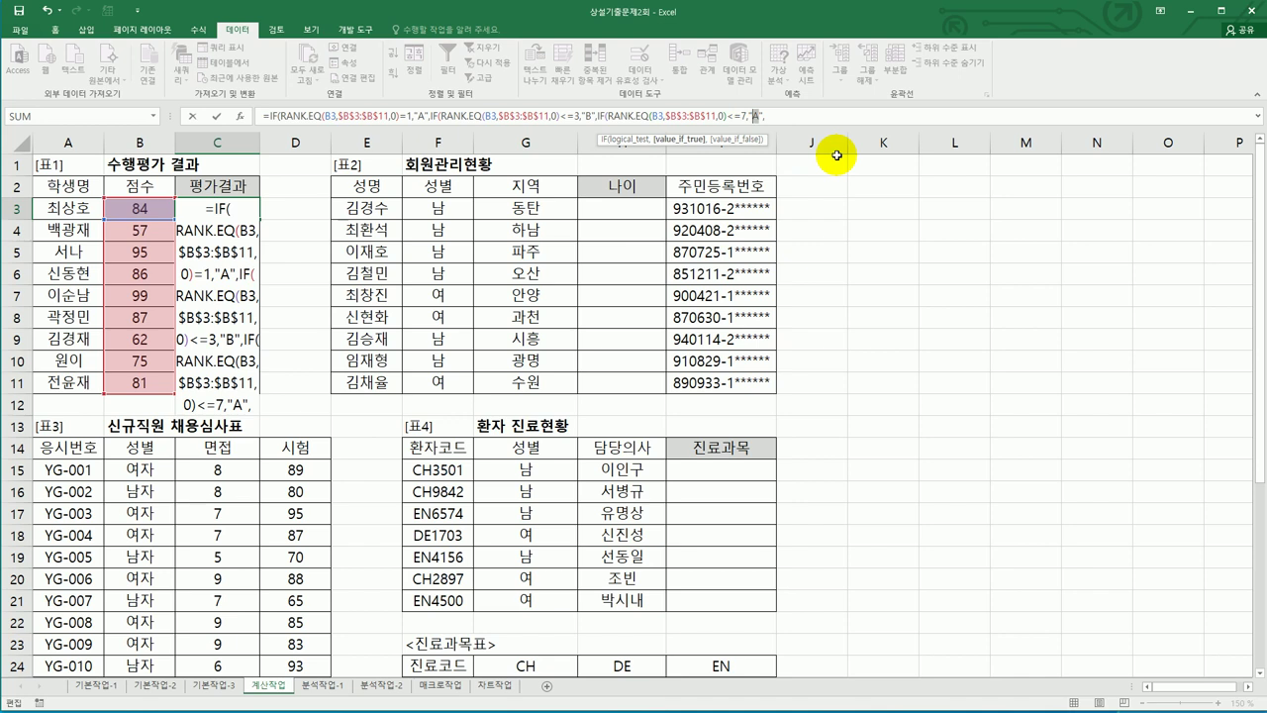
type("C")
left_click(807, 124)
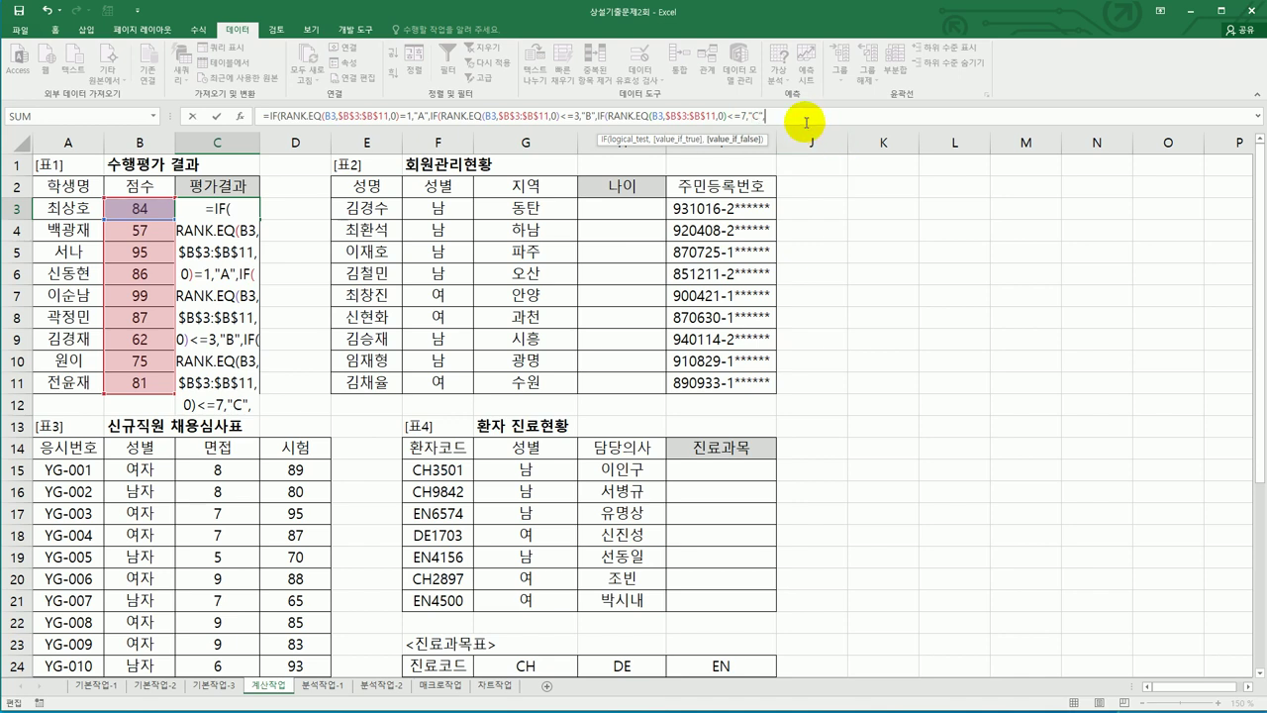
type("\"재시험\"")
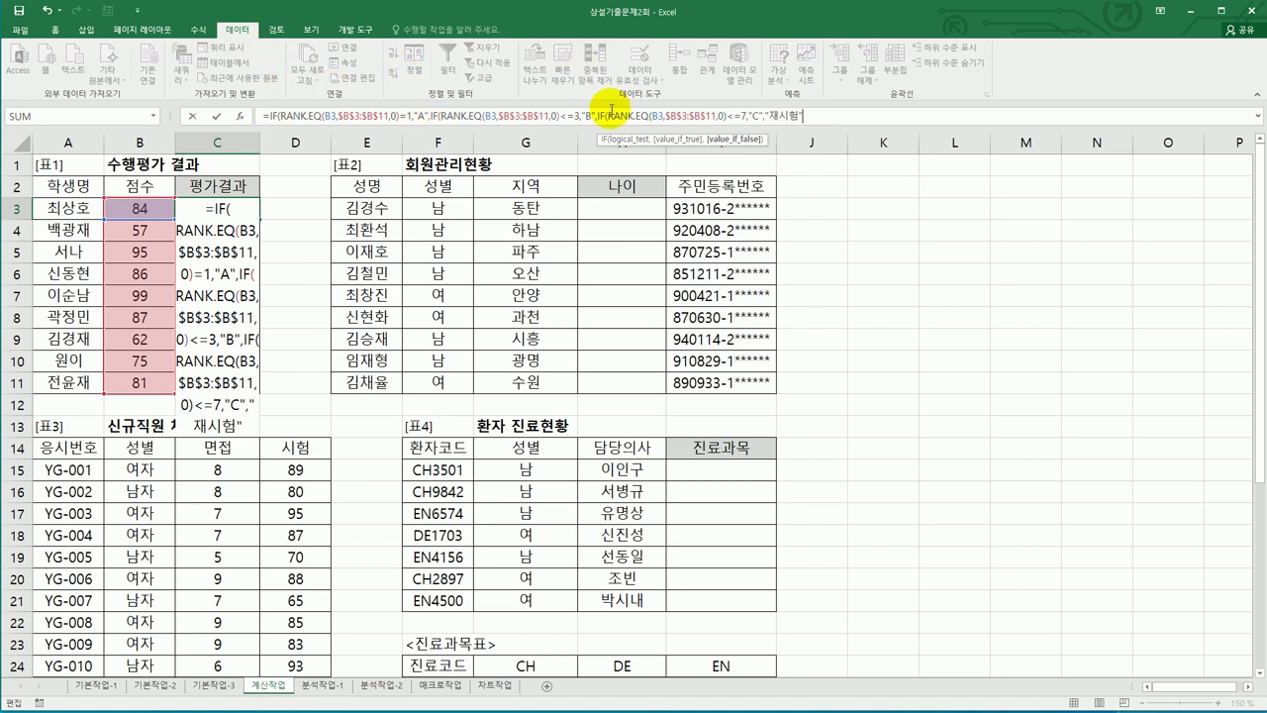
Close the three nested IFs in C3 and copy the finished formula down through C11.
type(")))")
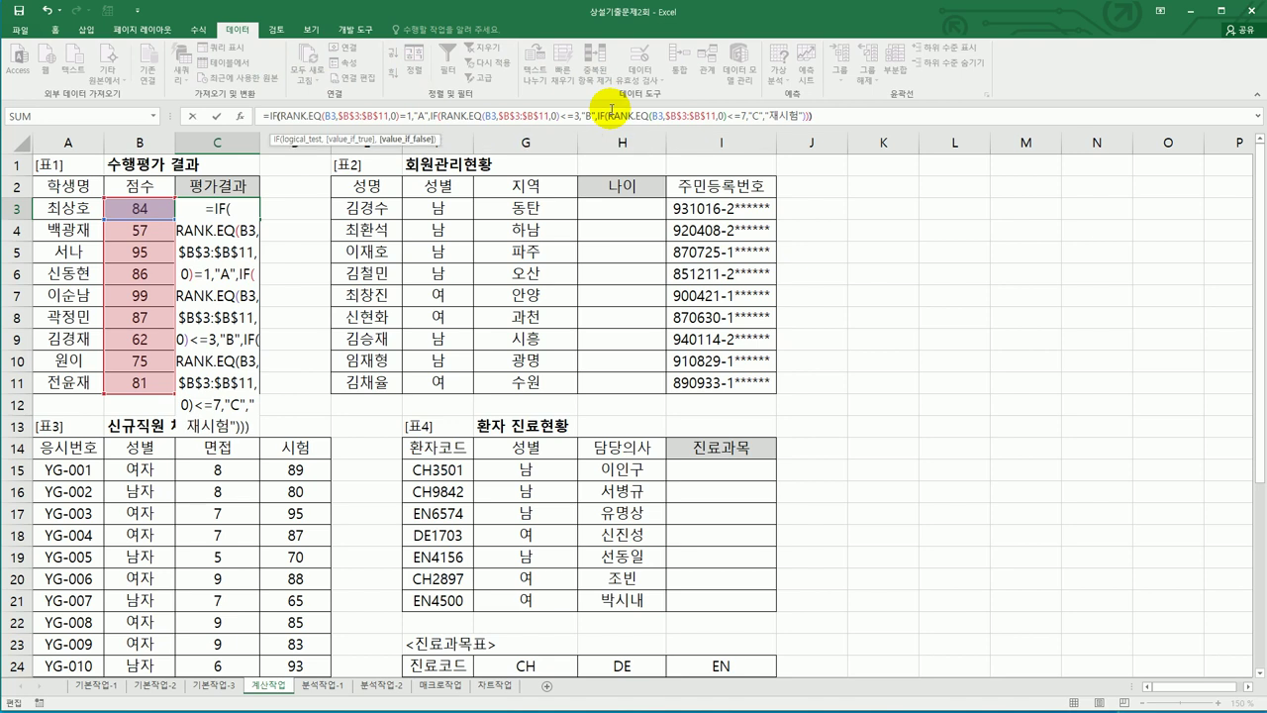
key("Return")
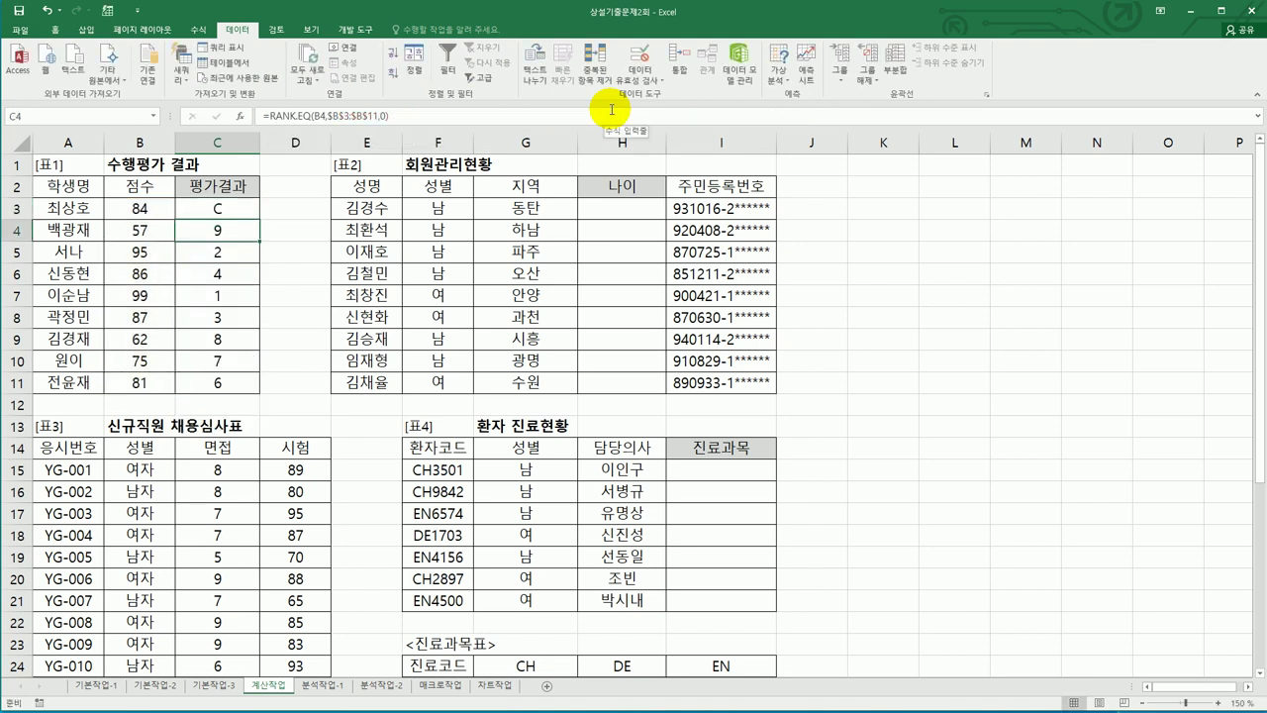
left_click(238, 210)
left_click_drag(260, 219, 251, 396)
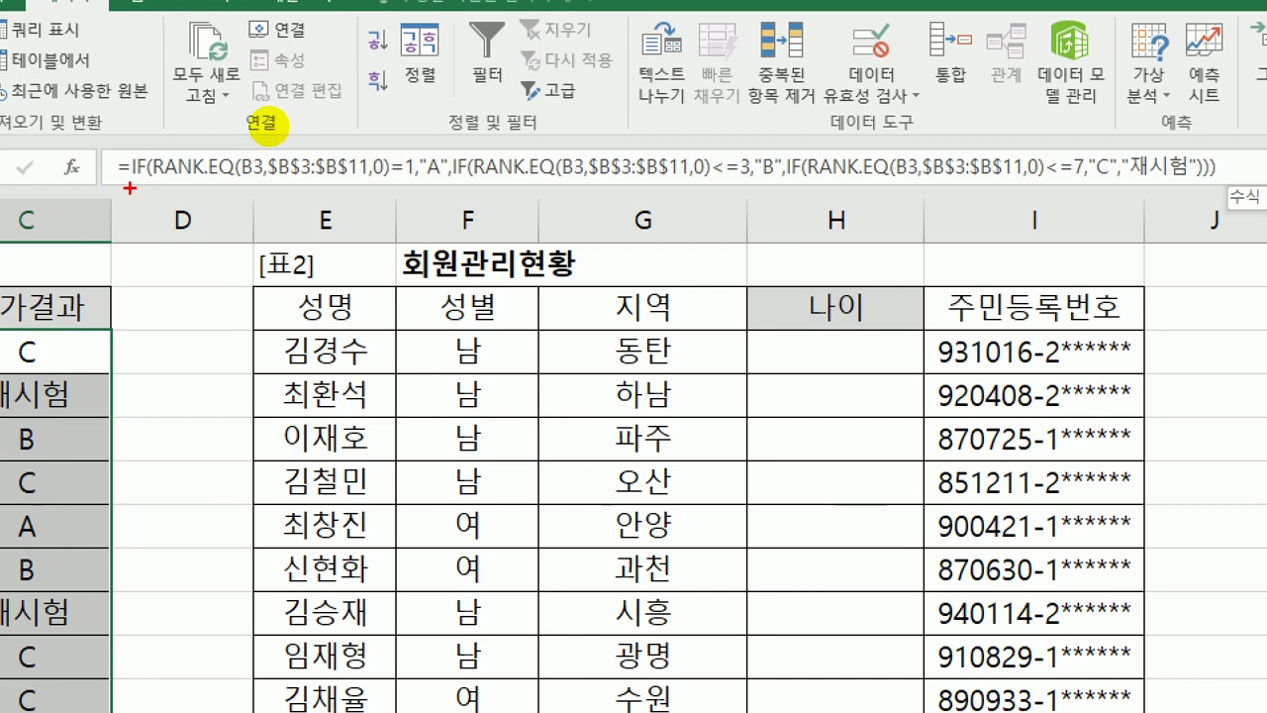
left_click(279, 127)
left_click_drag(143, 188, 410, 180)
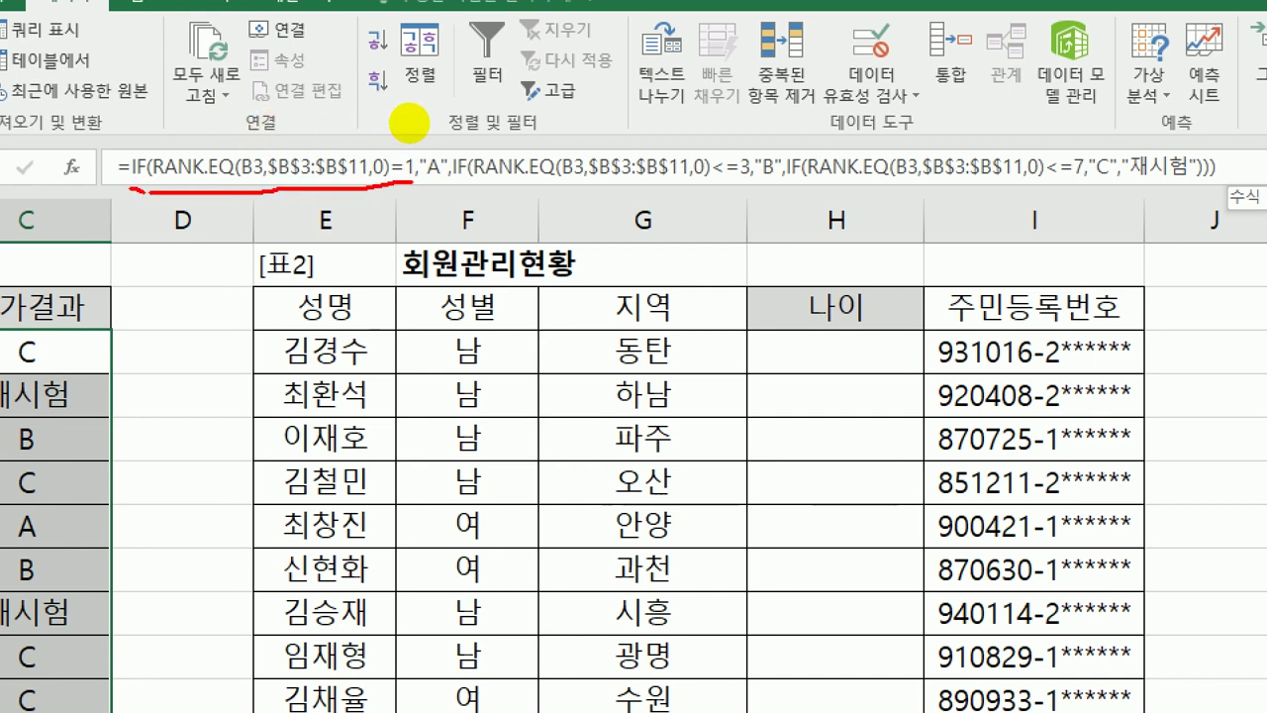
mouse_move(424, 115)
left_mouse_down()
mouse_move(465, 83)
mouse_move(424, 169)
mouse_move(411, 238)
left_mouse_up()
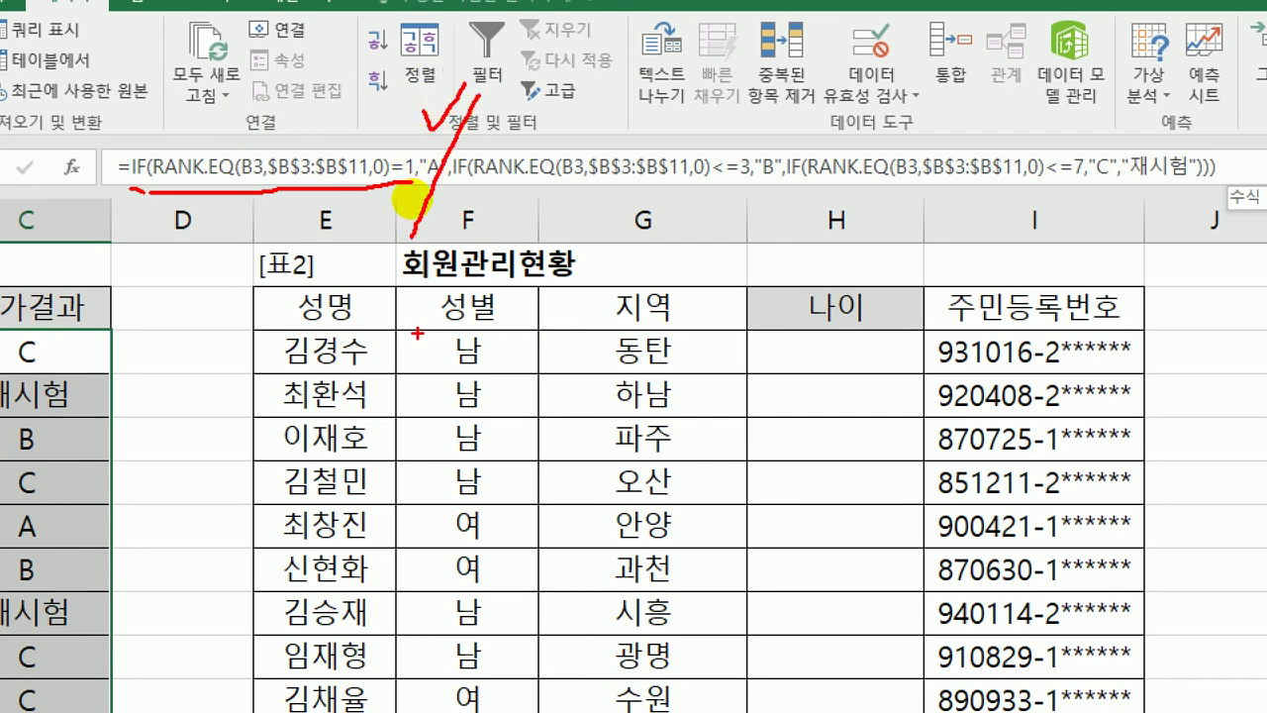
left_click_drag(461, 201, 679, 206)
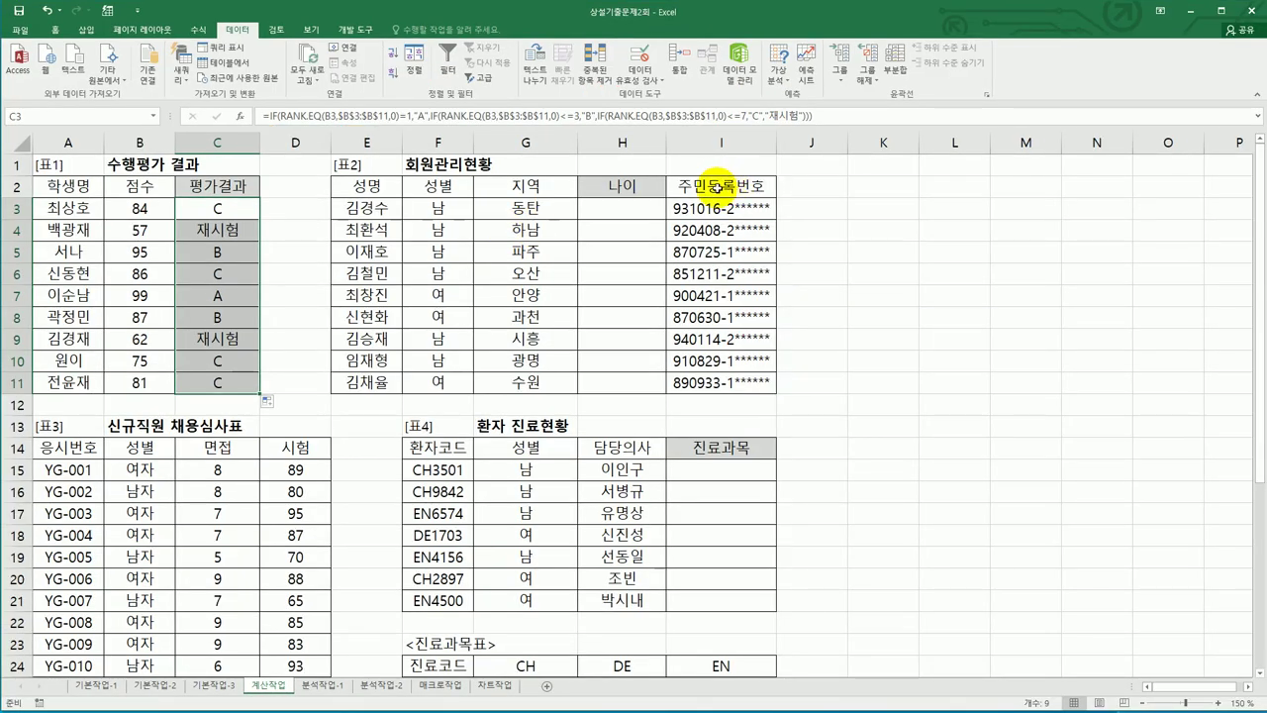
left_click(837, 351)
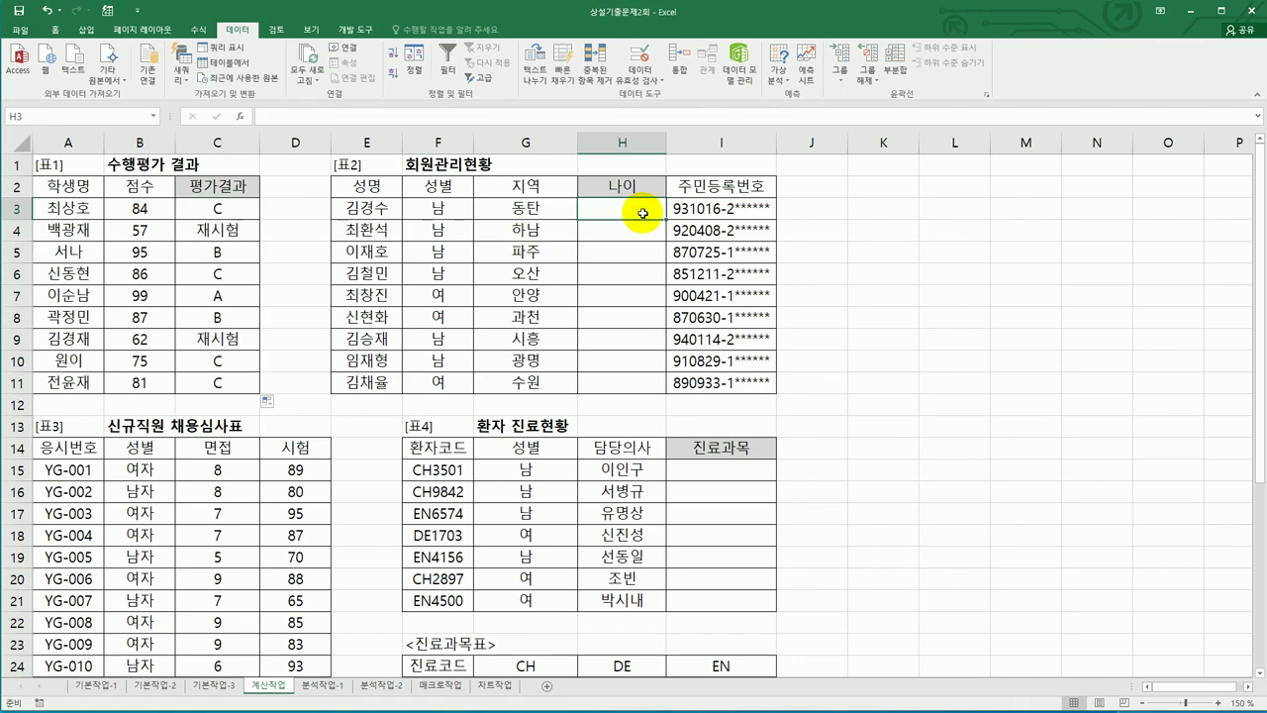
left_click_drag(727, 209, 734, 386)
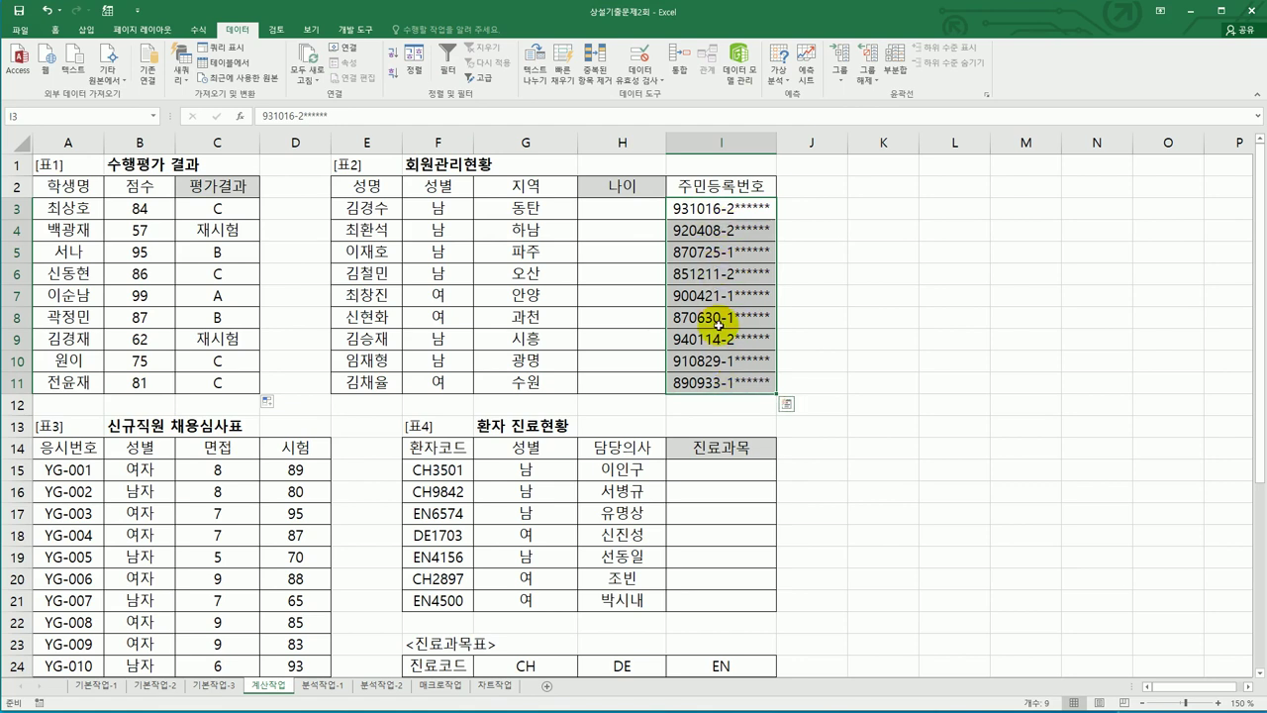
Enter the formula =TODAY() in cell H3 of the 나이 column in 표2.
left_click(629, 213)
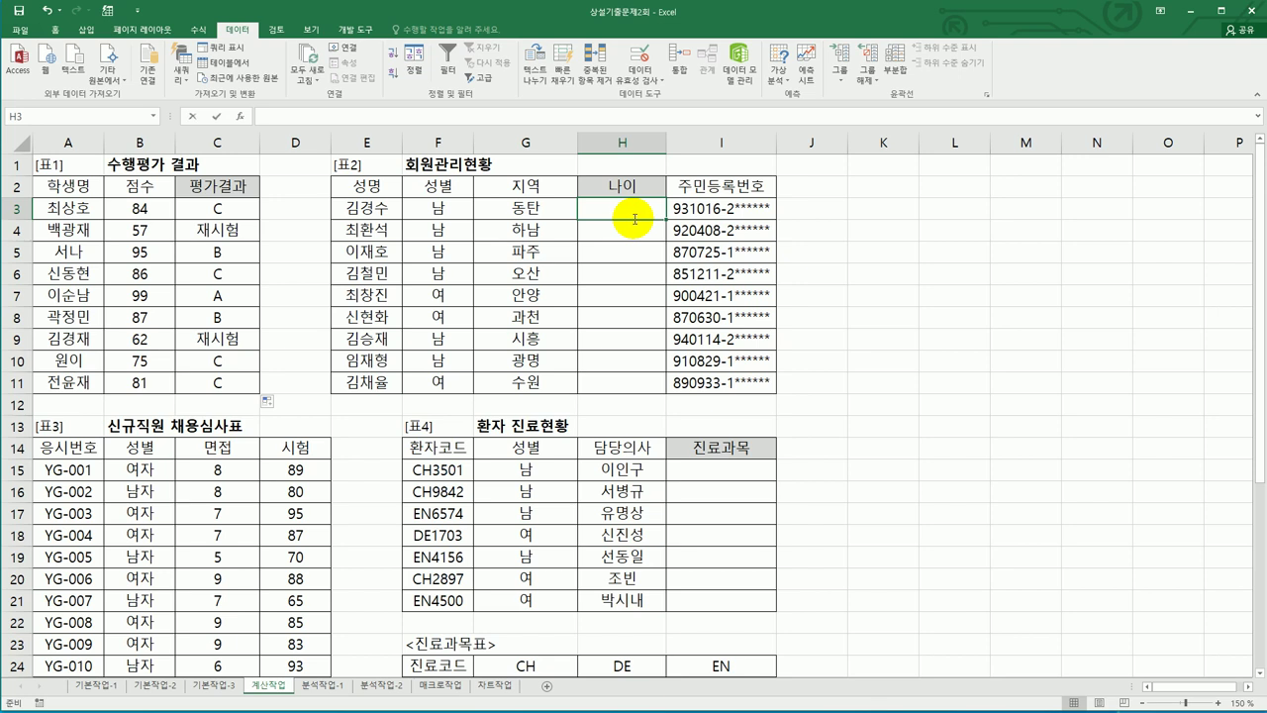
type("=")
type("ㅅ")
key("BackSpace")
type("to")
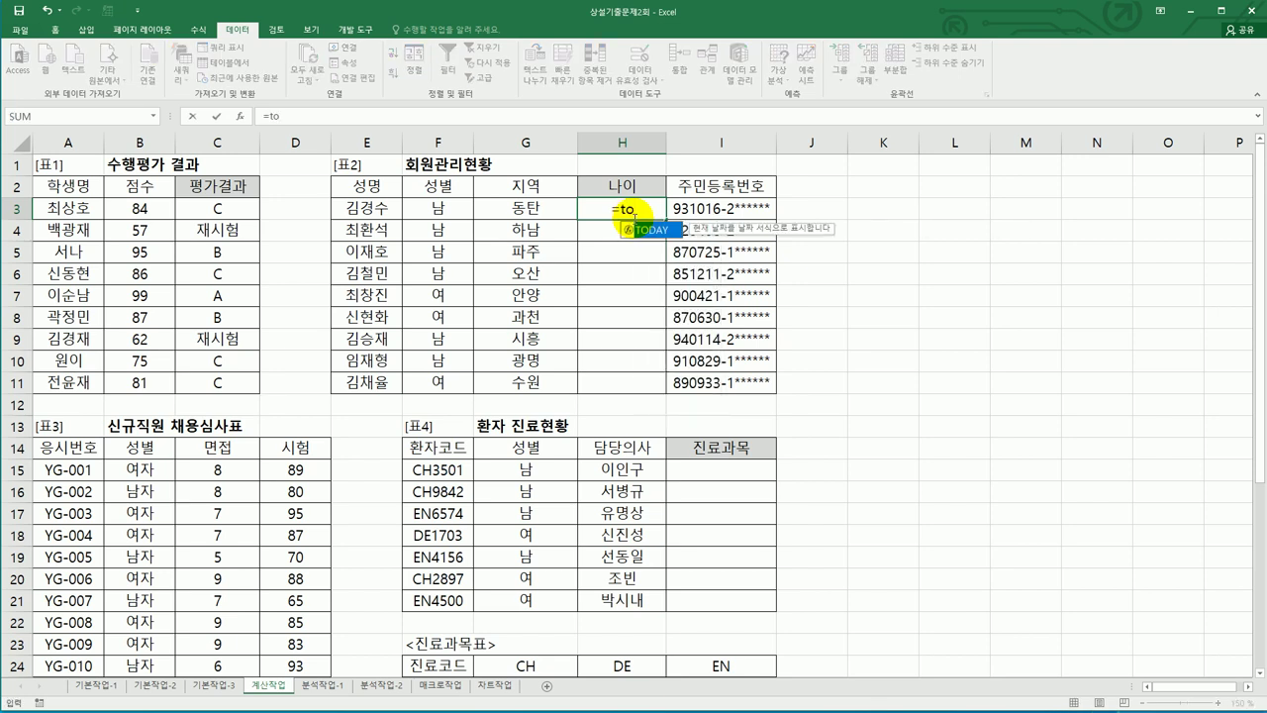
key("Tab")
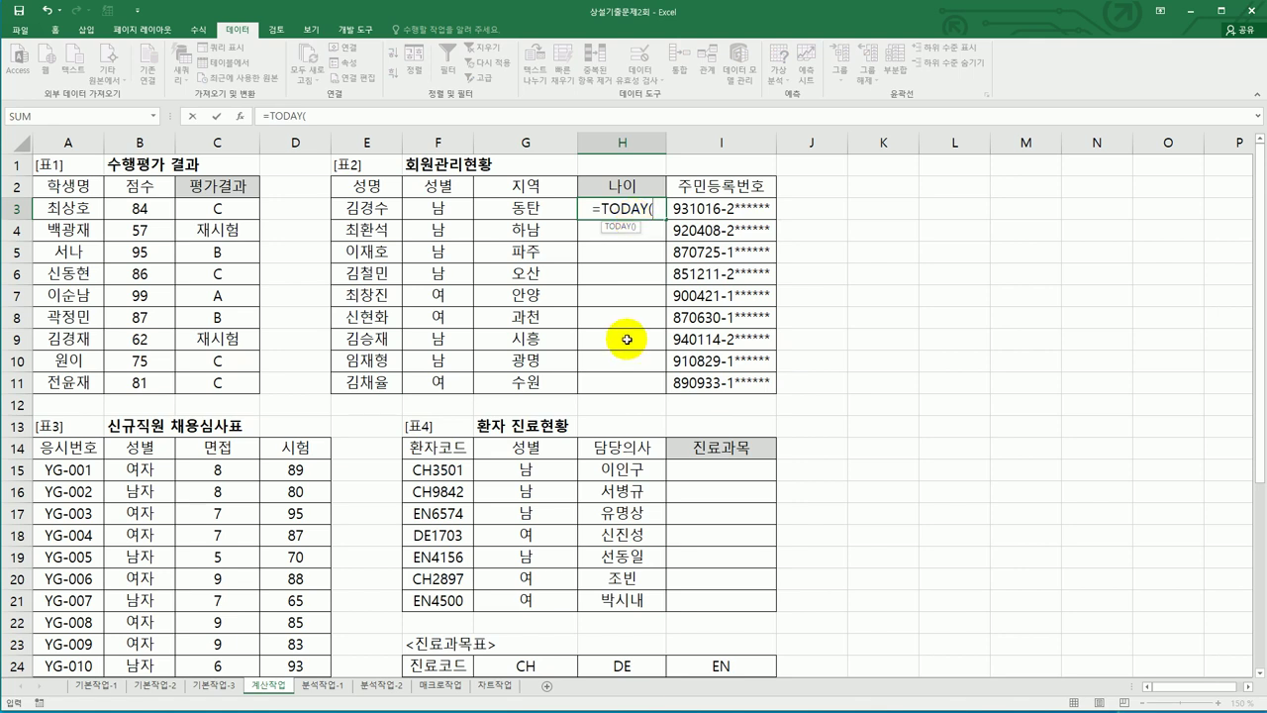
key("ctrl+Return")
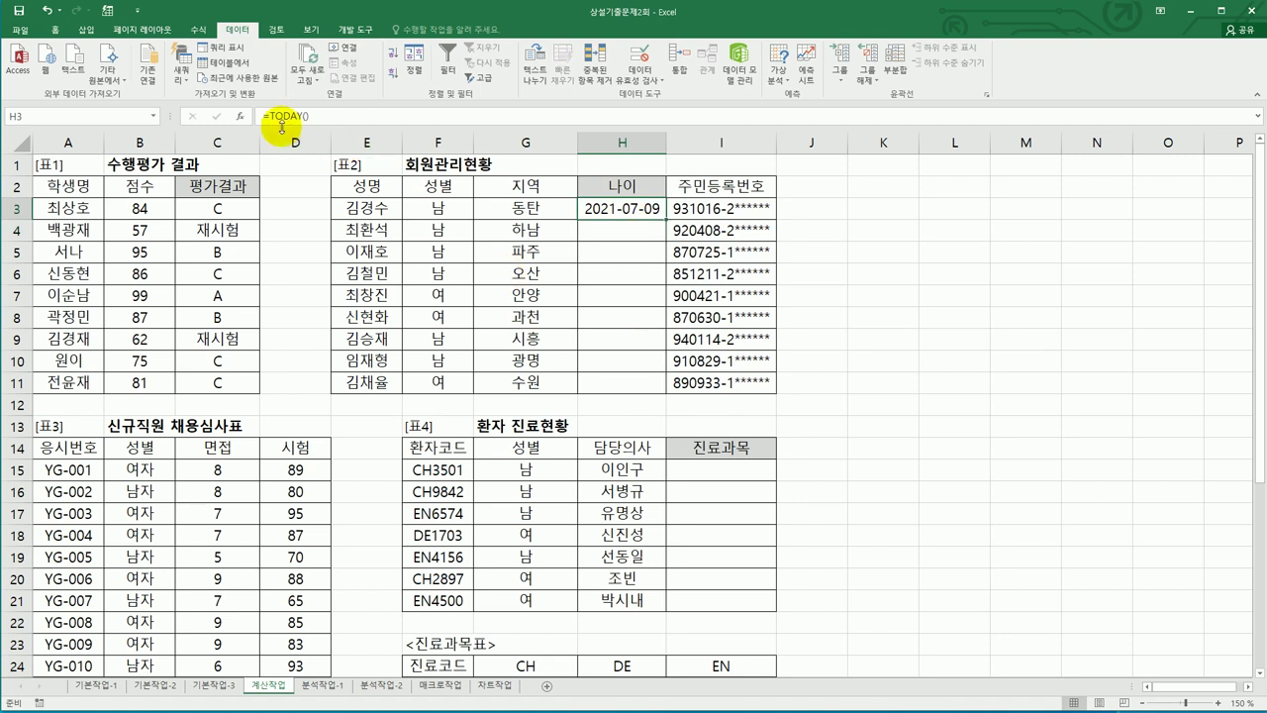
Wrap TODAY() in H3 with the YEAR function so the formula reads =YEAR(TODAY()).
double_click(592, 208)
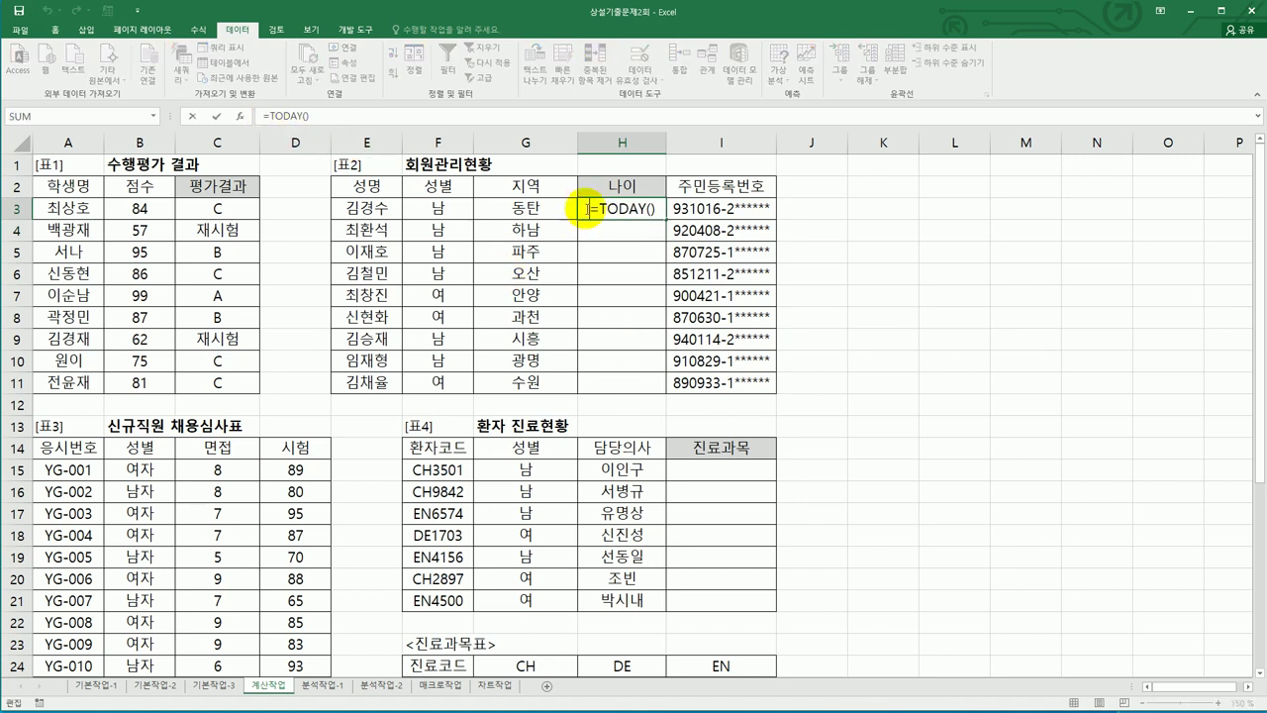
type("y")
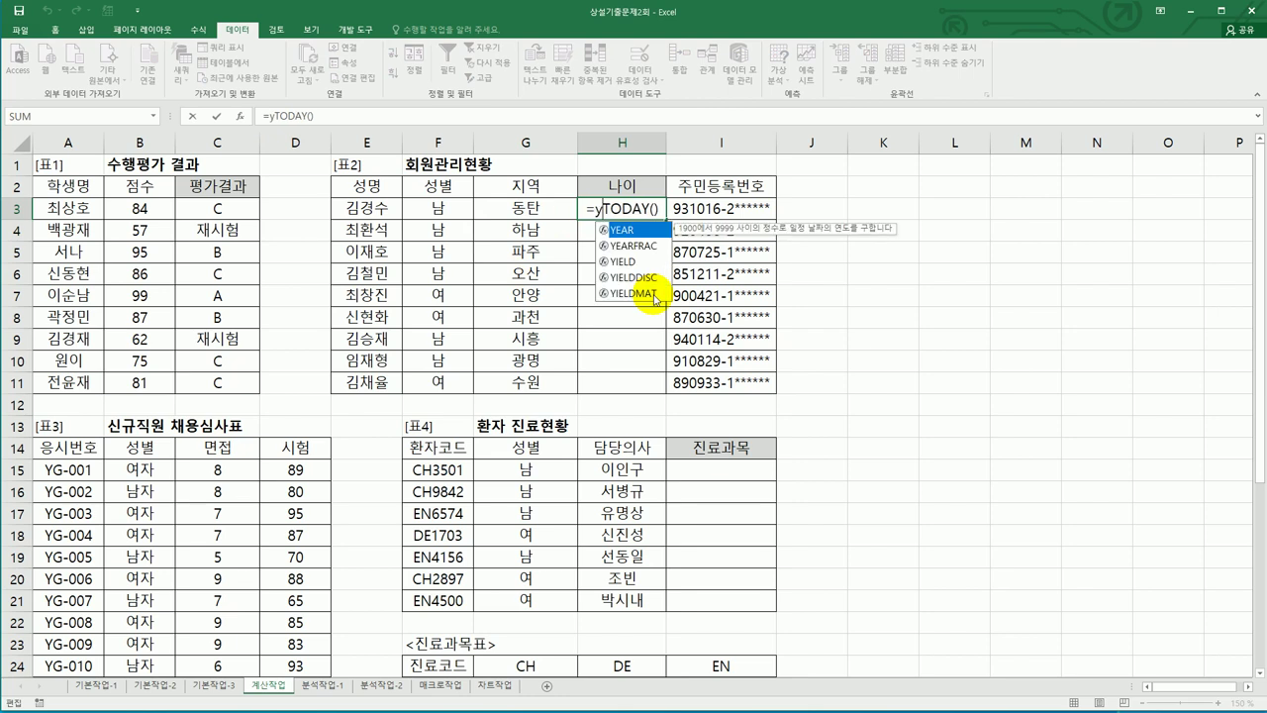
key("Tab")
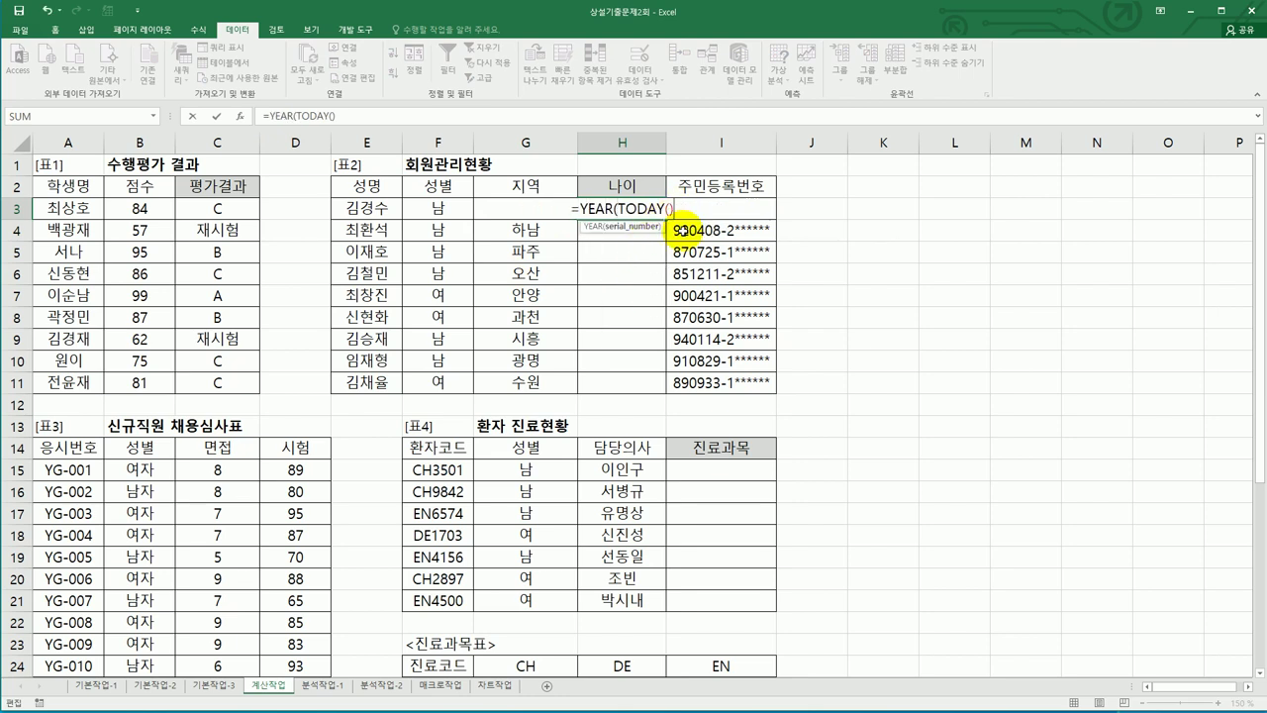
type(")")
key("ctrl+Return")
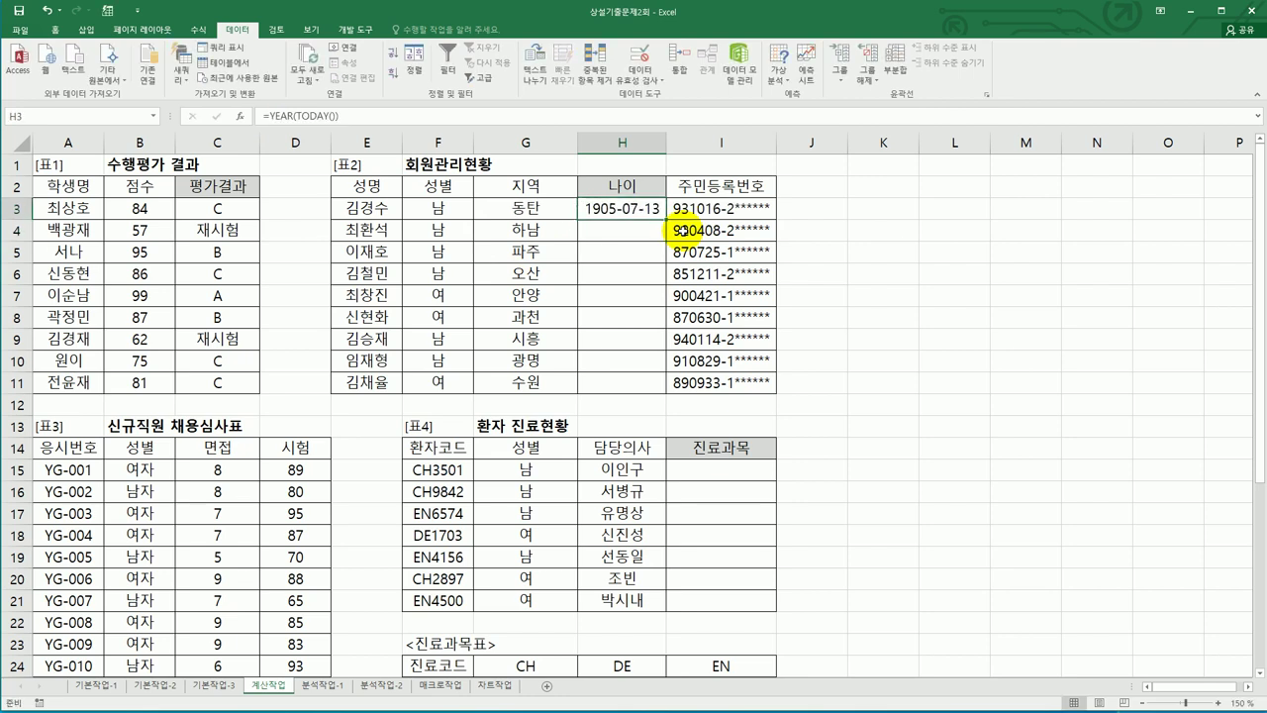
Set the number format of cell H3 to 일반 (General).
right_click(617, 211)
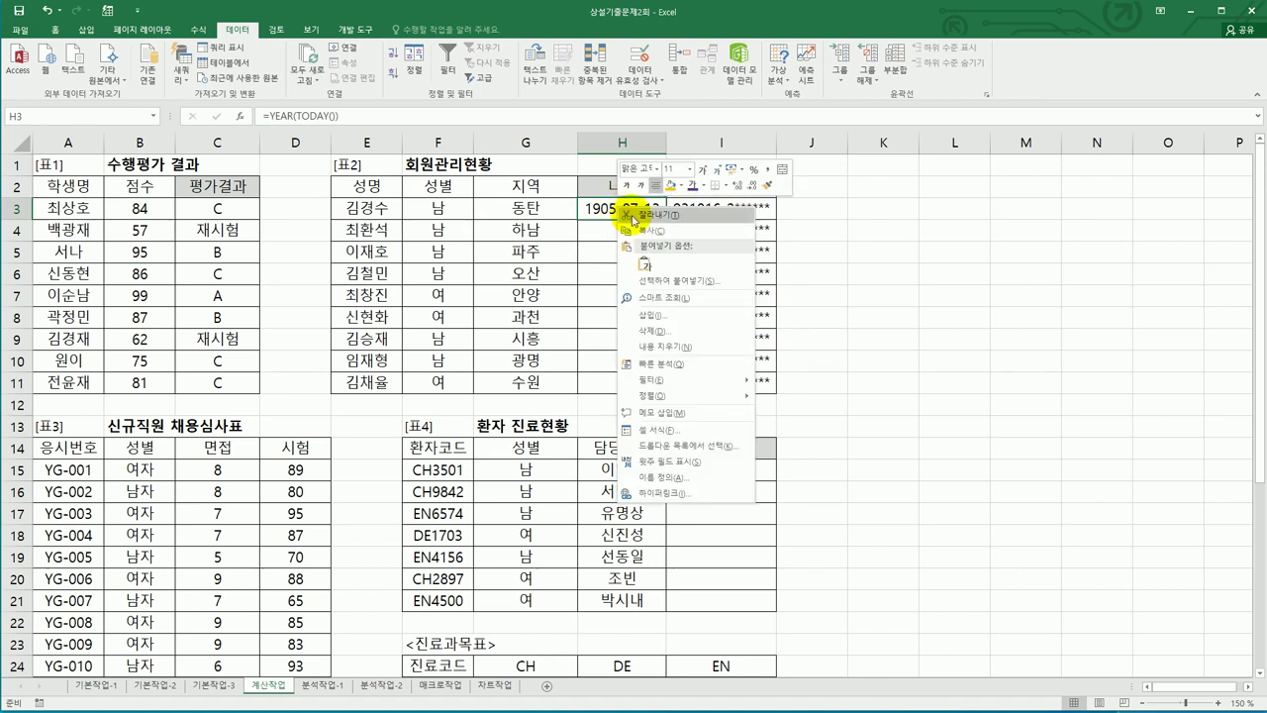
left_click(679, 430)
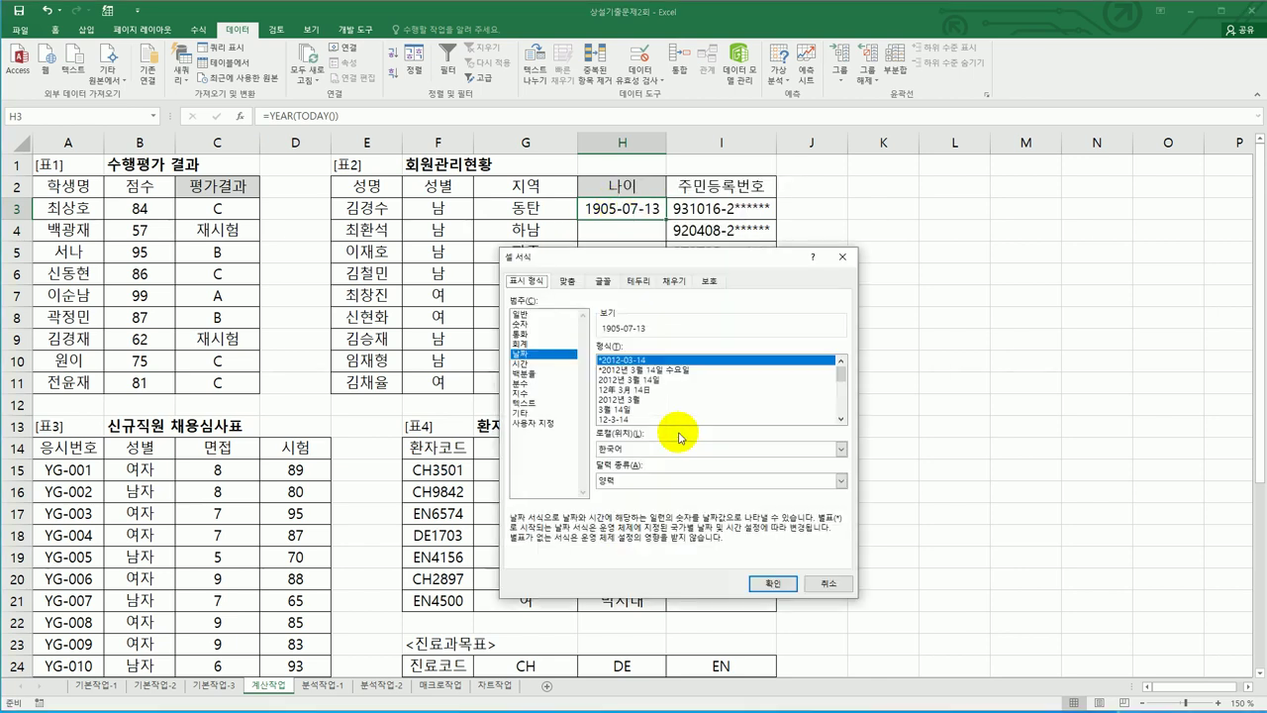
left_click(524, 314)
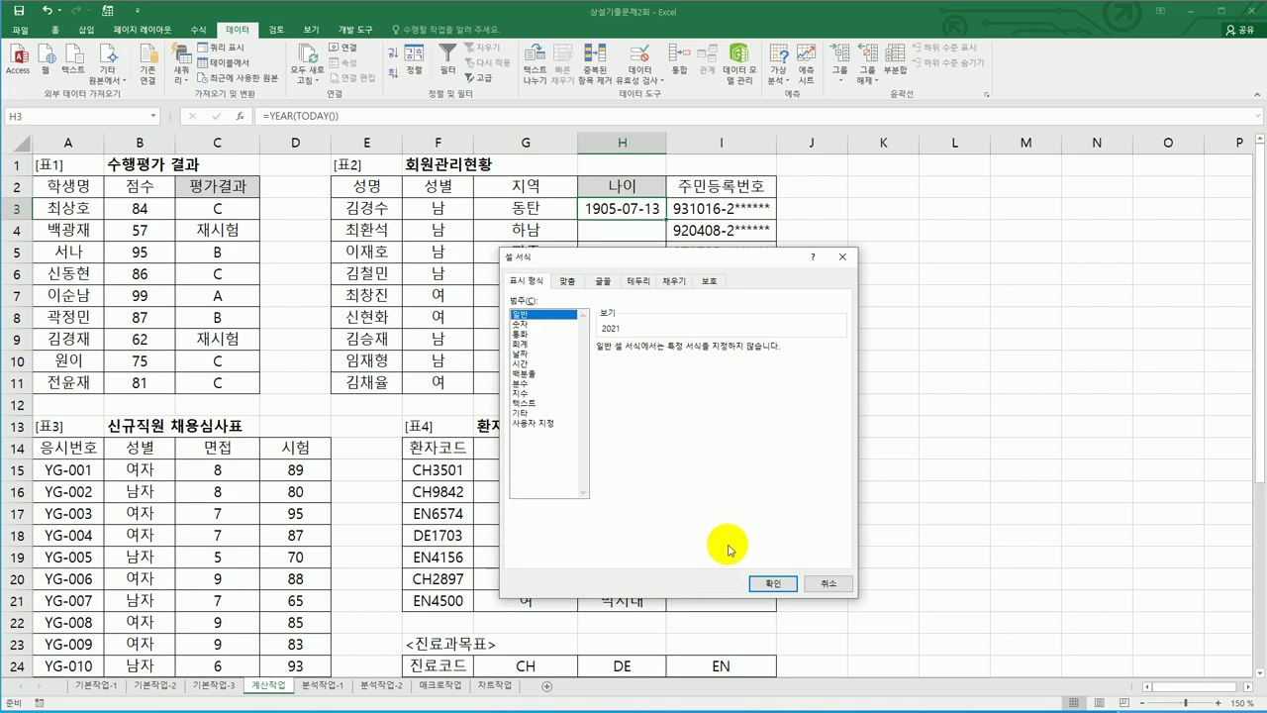
left_click(774, 587)
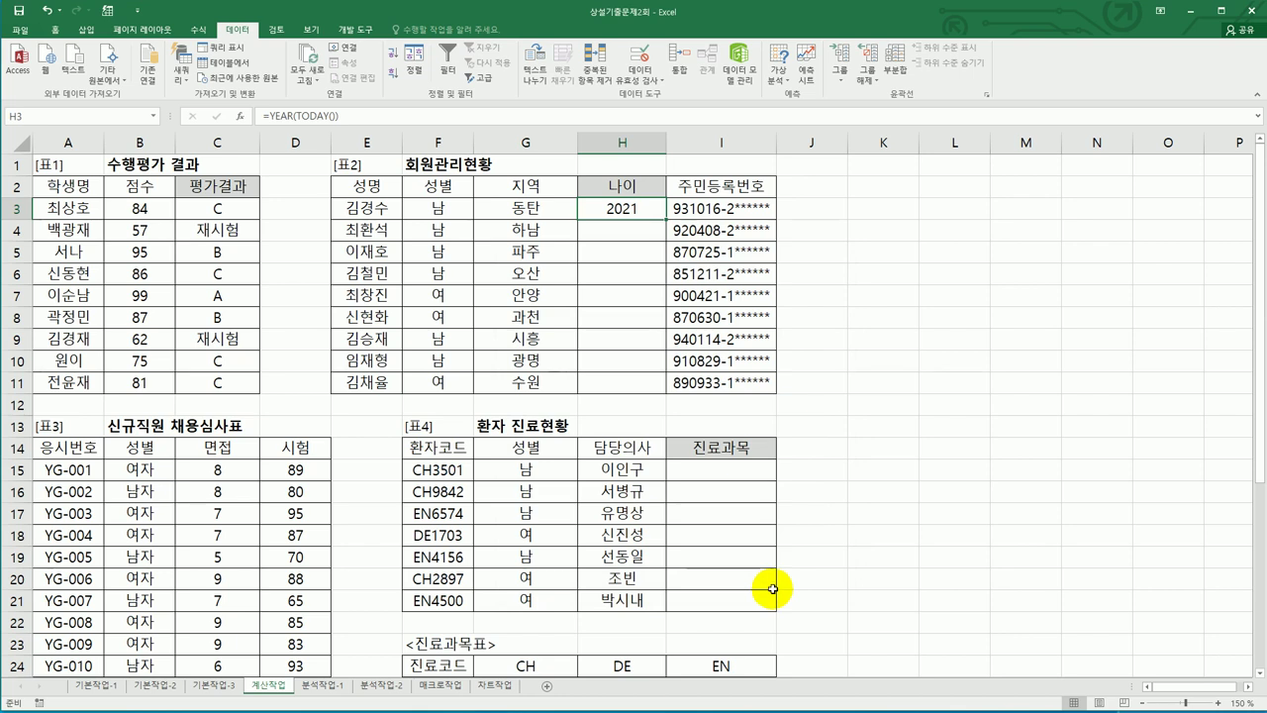
Subtract LEFT(I3) from the year in H3, making the formula =YEAR(TODAY())-LEFT(I3).
double_click(634, 209)
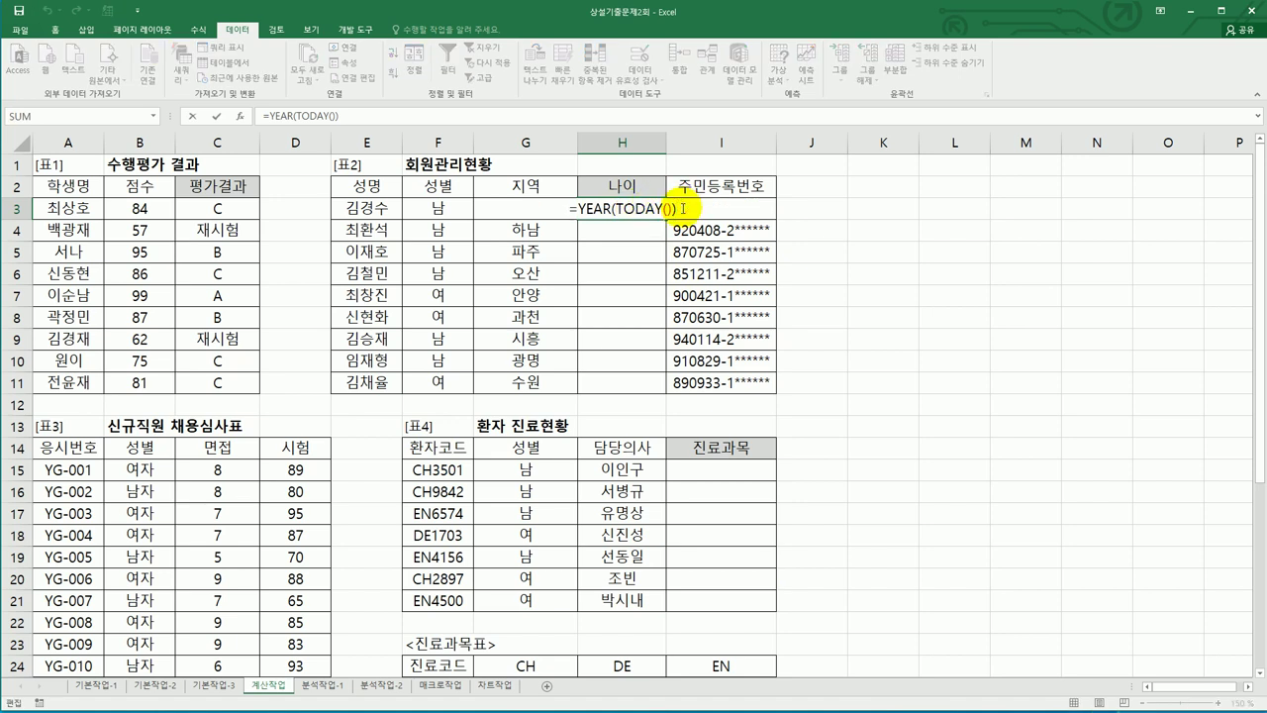
type("-")
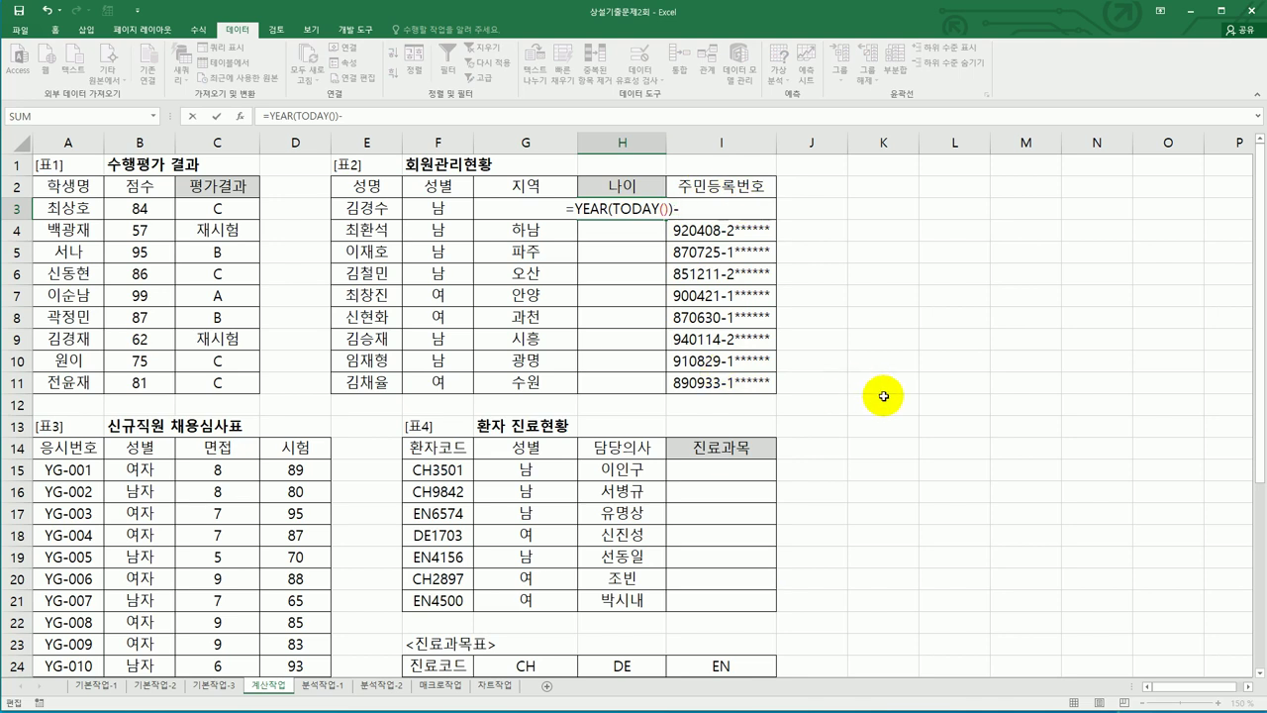
type("left")
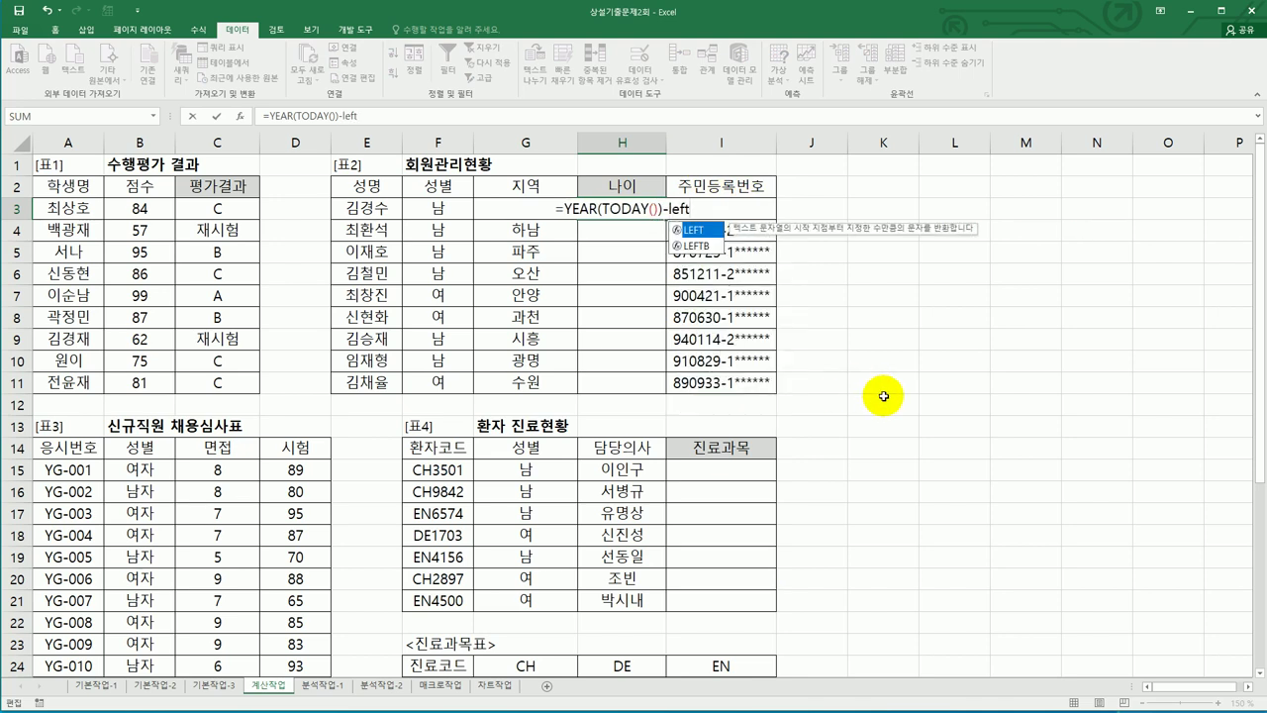
key("Tab")
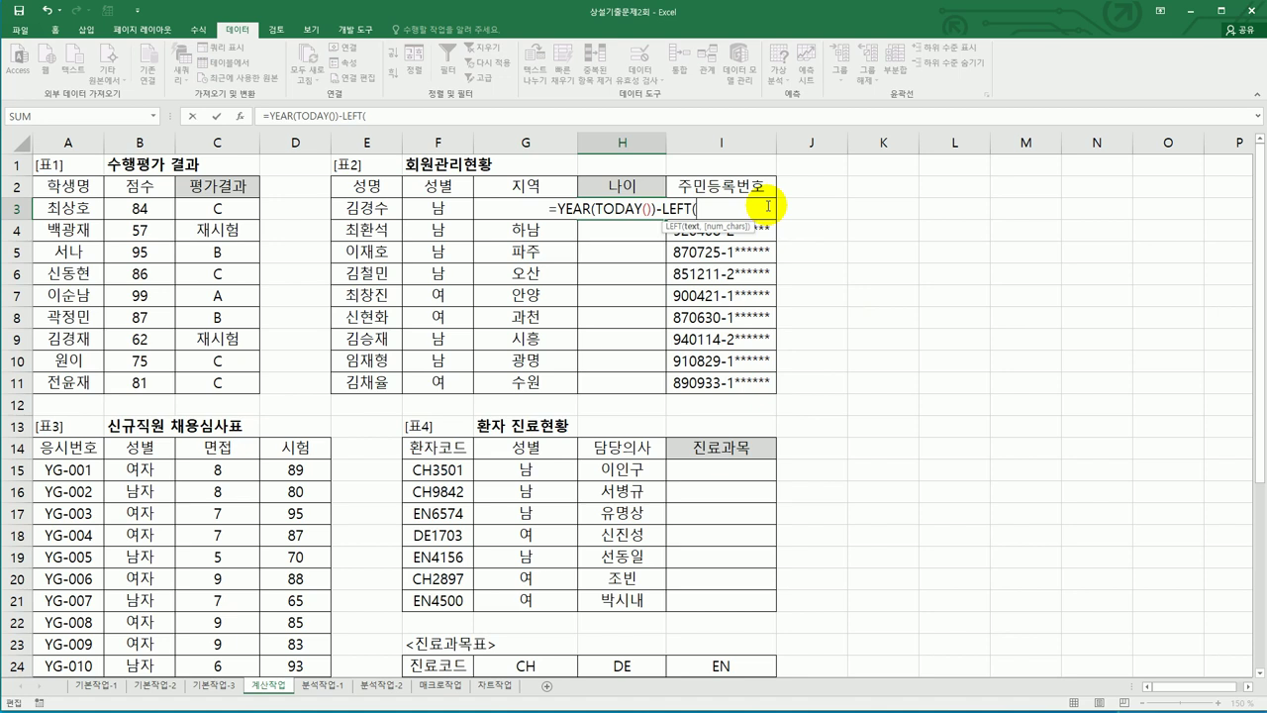
type("i3")
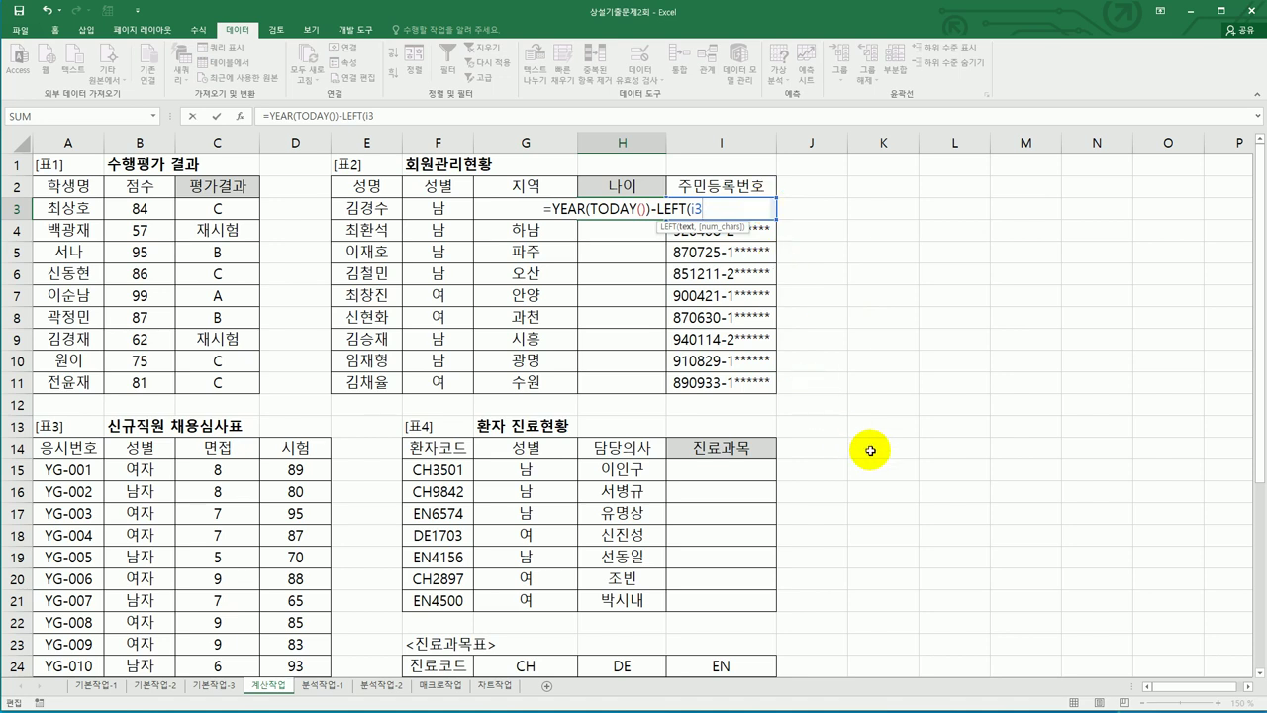
type(")")
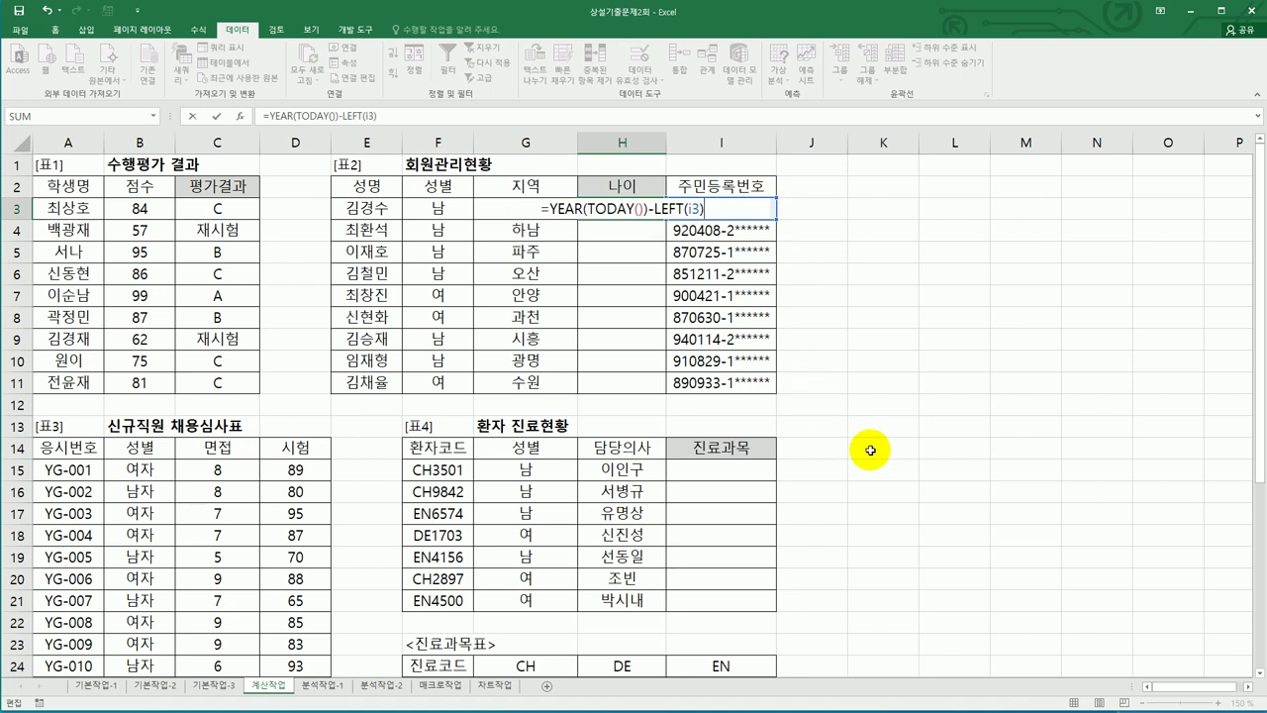
key("ctrl+Return")
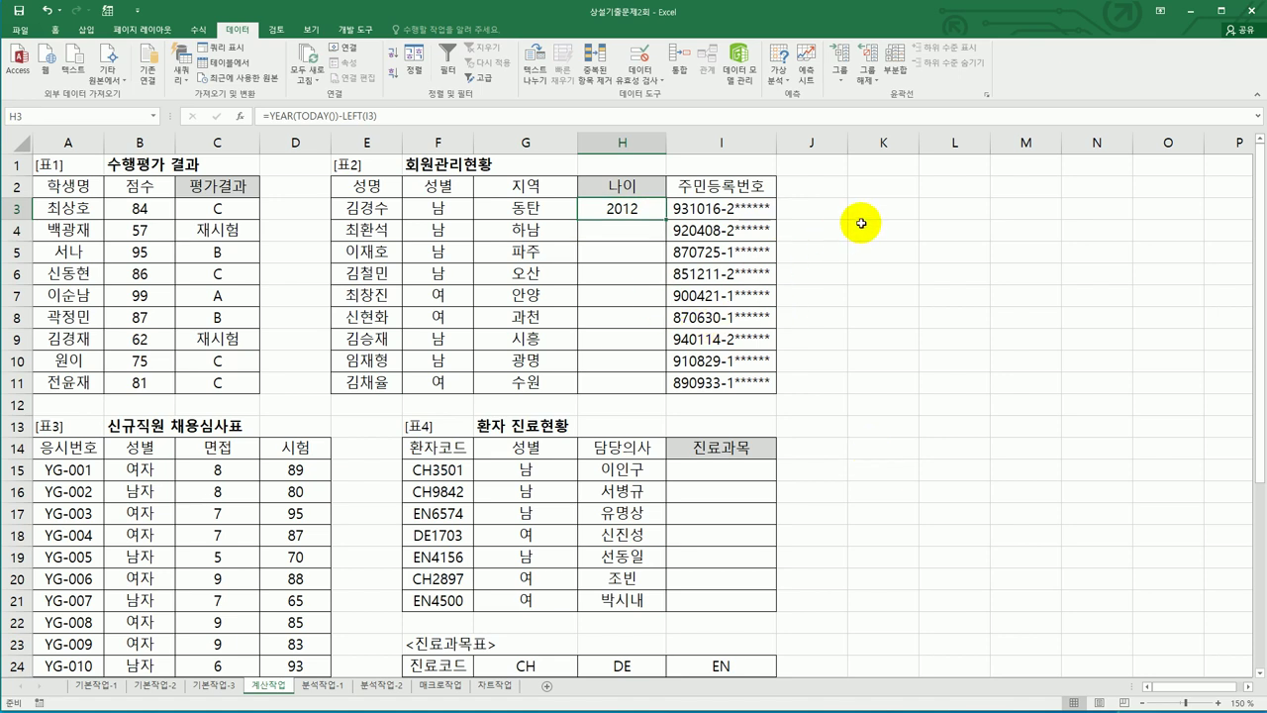
Enter the scratch calculation =2021-93 in K3 and compare it with the formula in H3.
left_click(894, 220)
type("=")
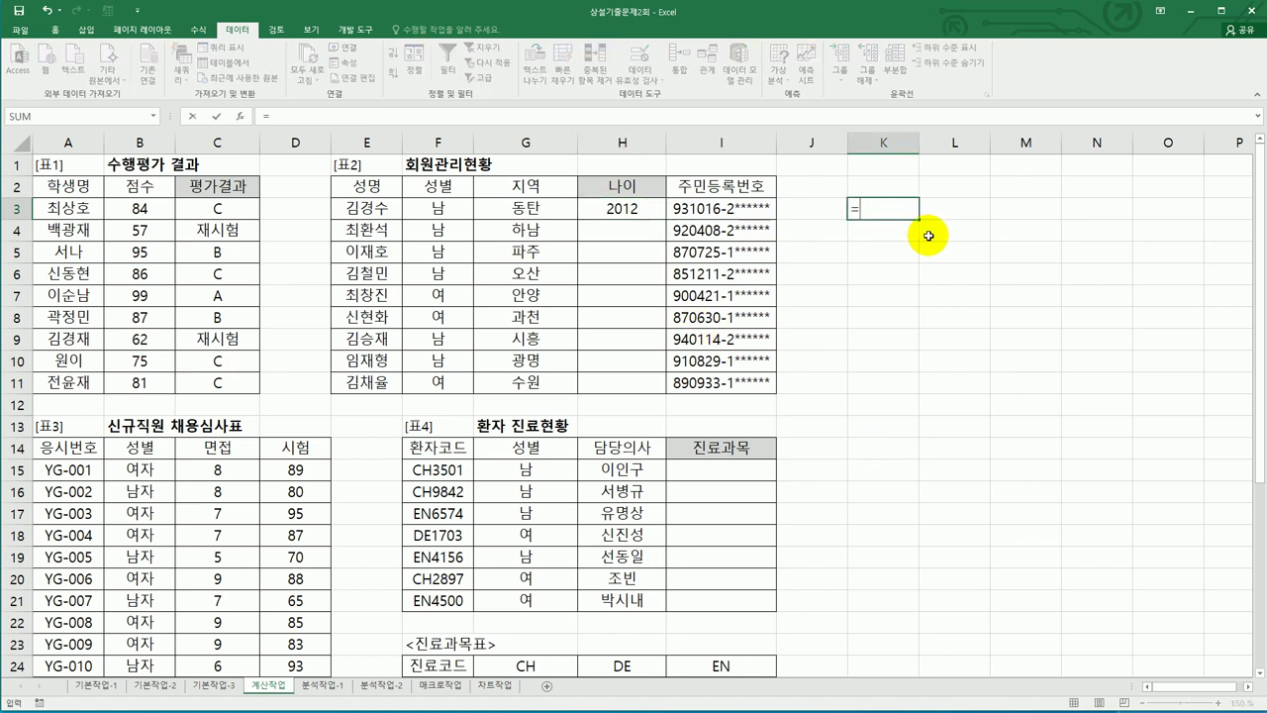
type("2021-93")
key("Return")
key("Up")
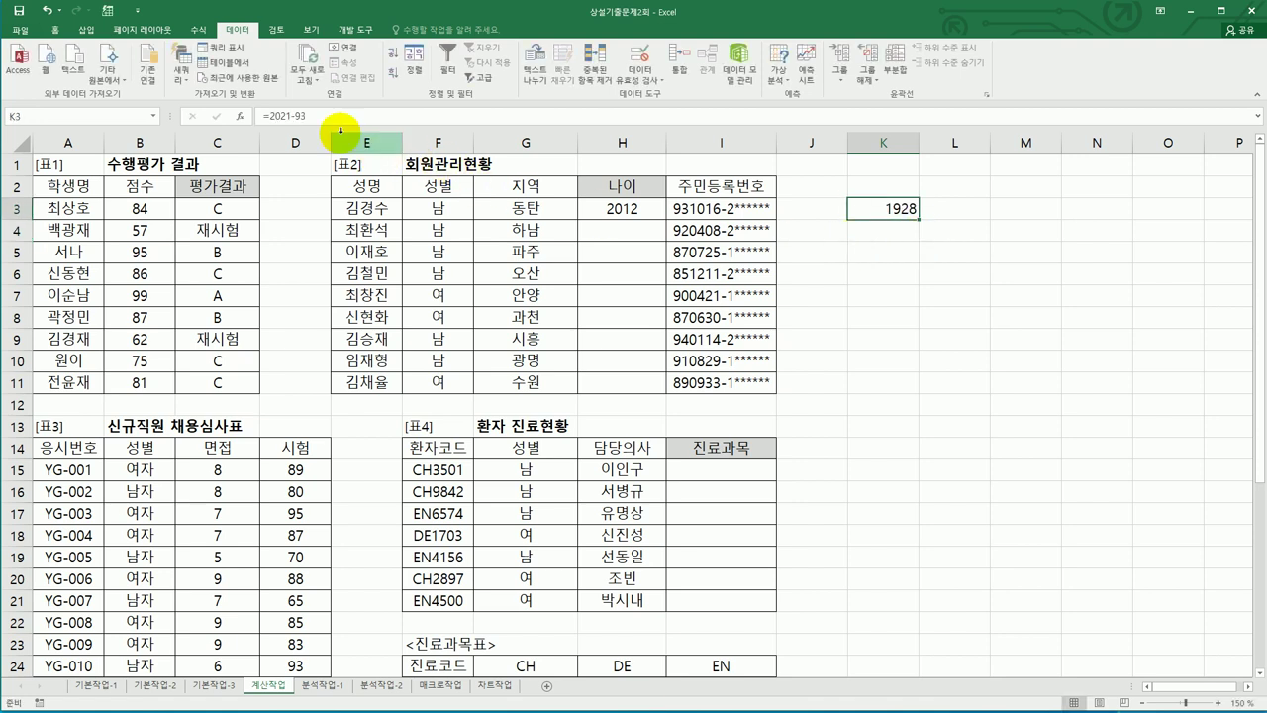
left_click(620, 209)
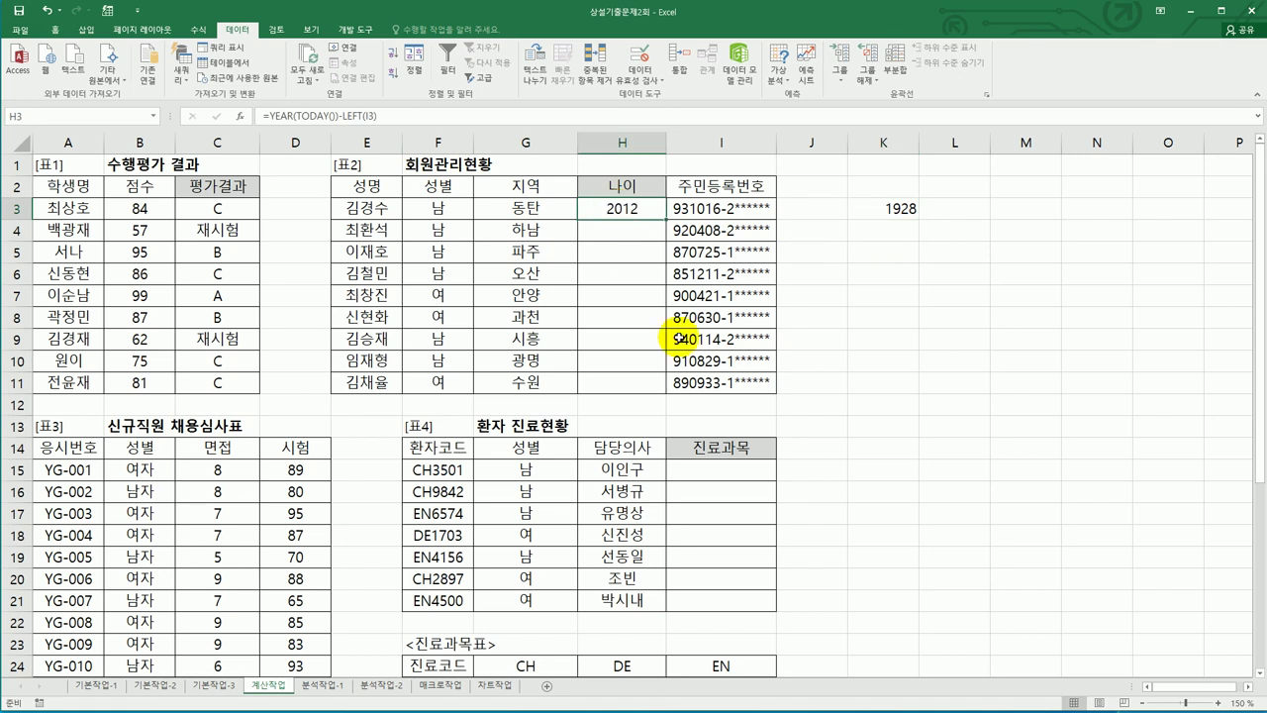
left_click(884, 206)
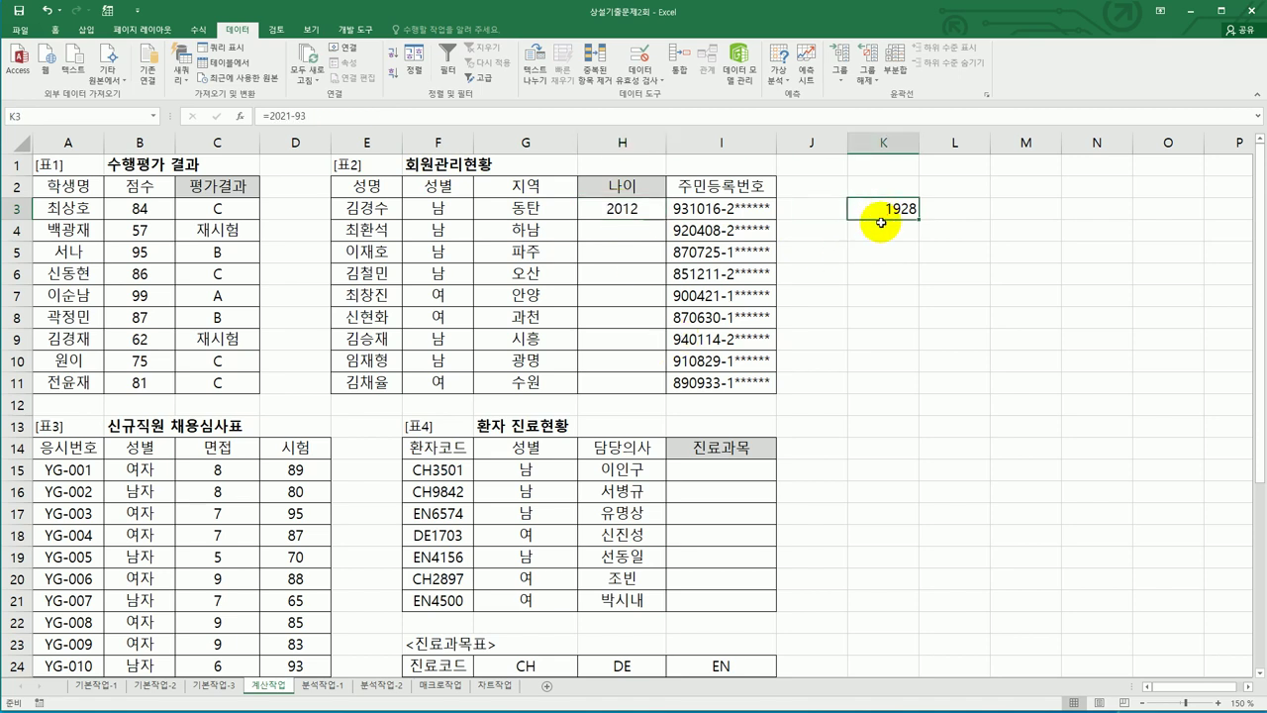
left_click(604, 210)
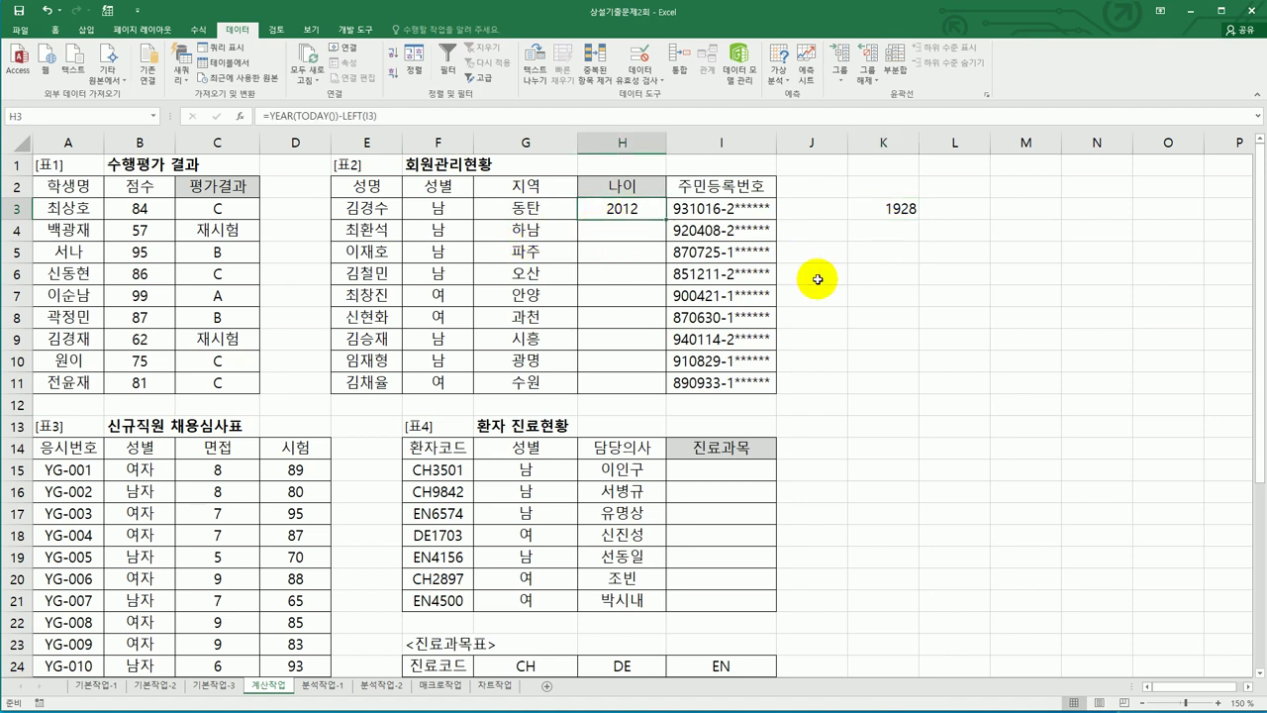
left_click(887, 213)
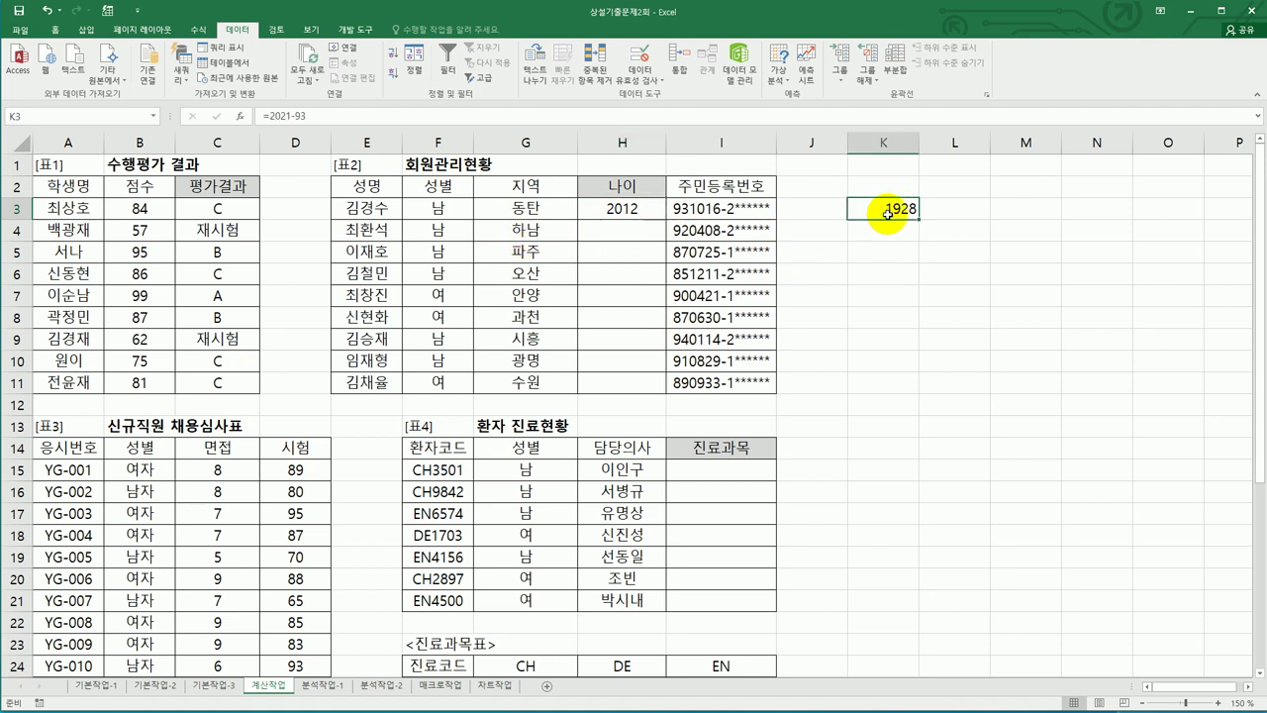
Append -1900 to the end of the age formula in H3.
left_click(634, 208)
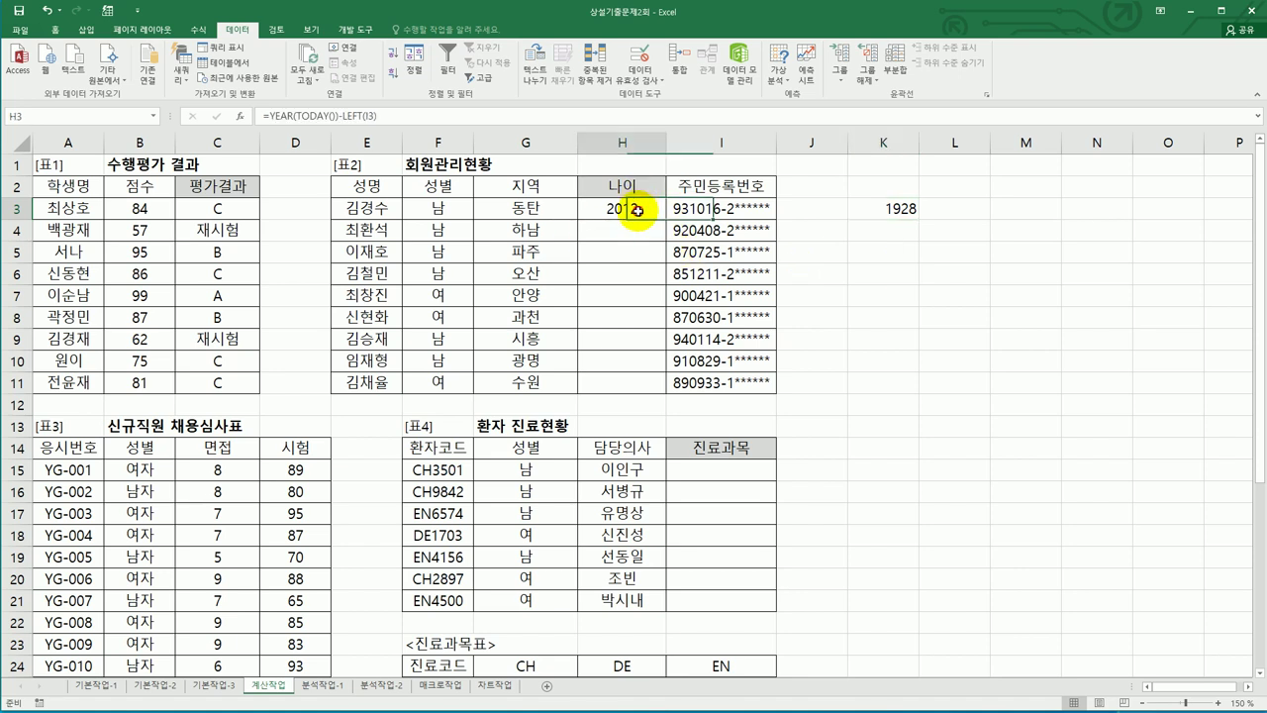
left_click(458, 116)
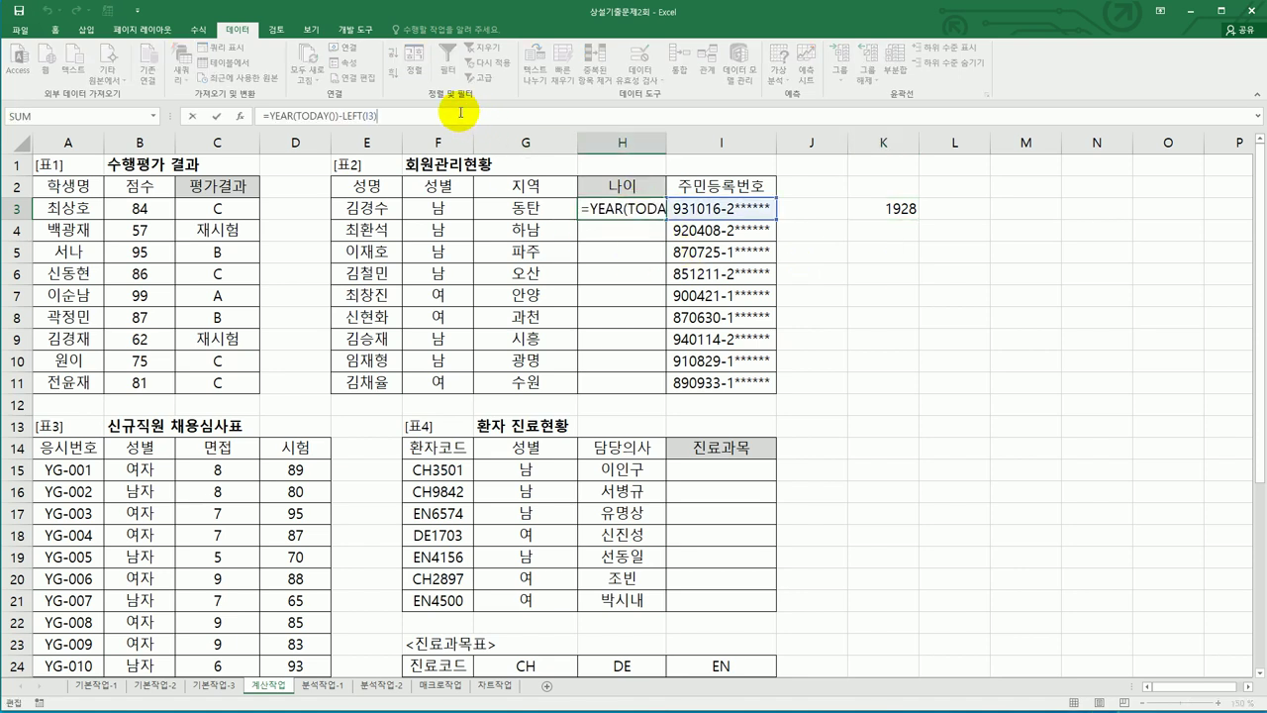
type("-1900")
key("Return")
key("Up")
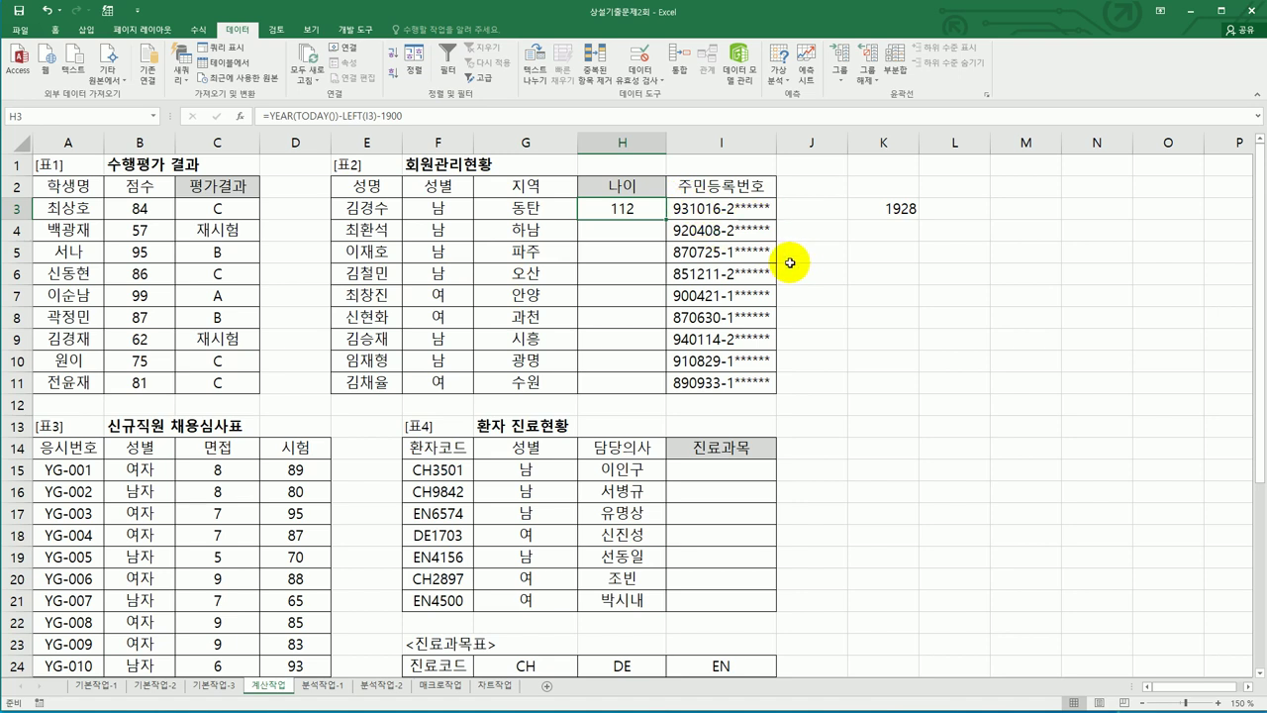
Add 2 as the character count of the LEFT function in H3, making it LEFT(I3,2).
left_click(374, 116)
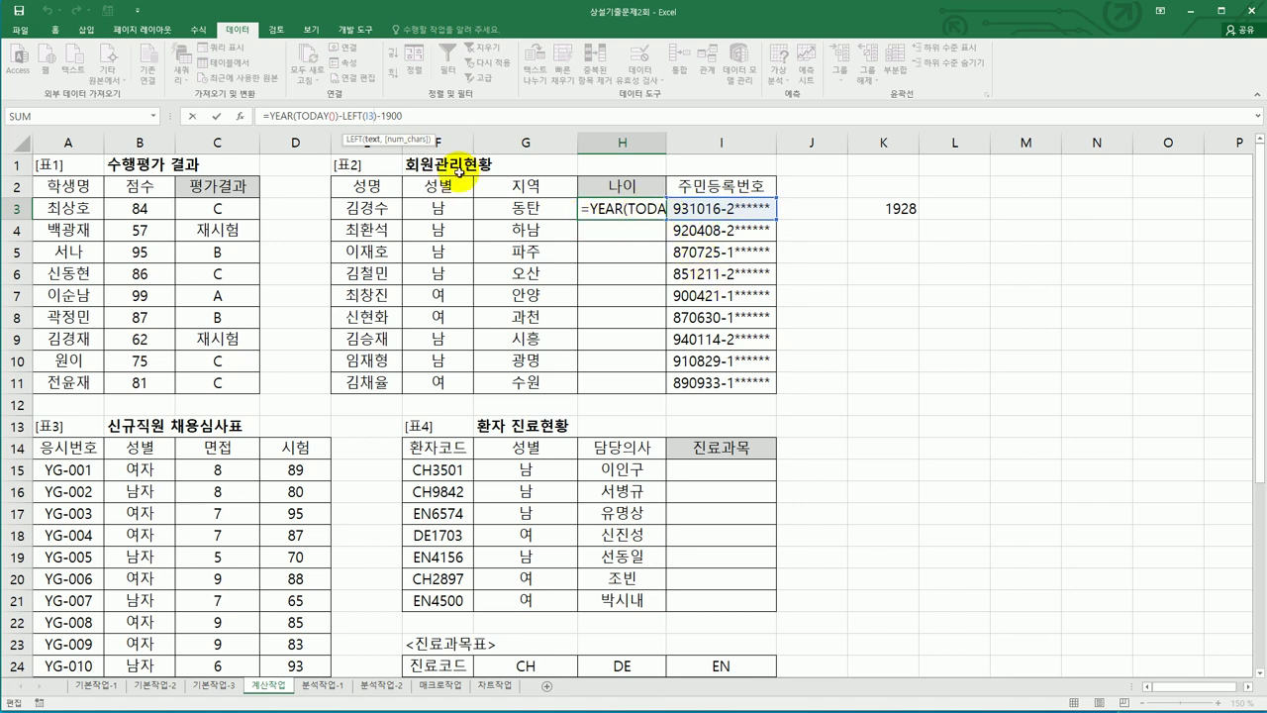
key("ctrl+Return")
double_click(648, 208)
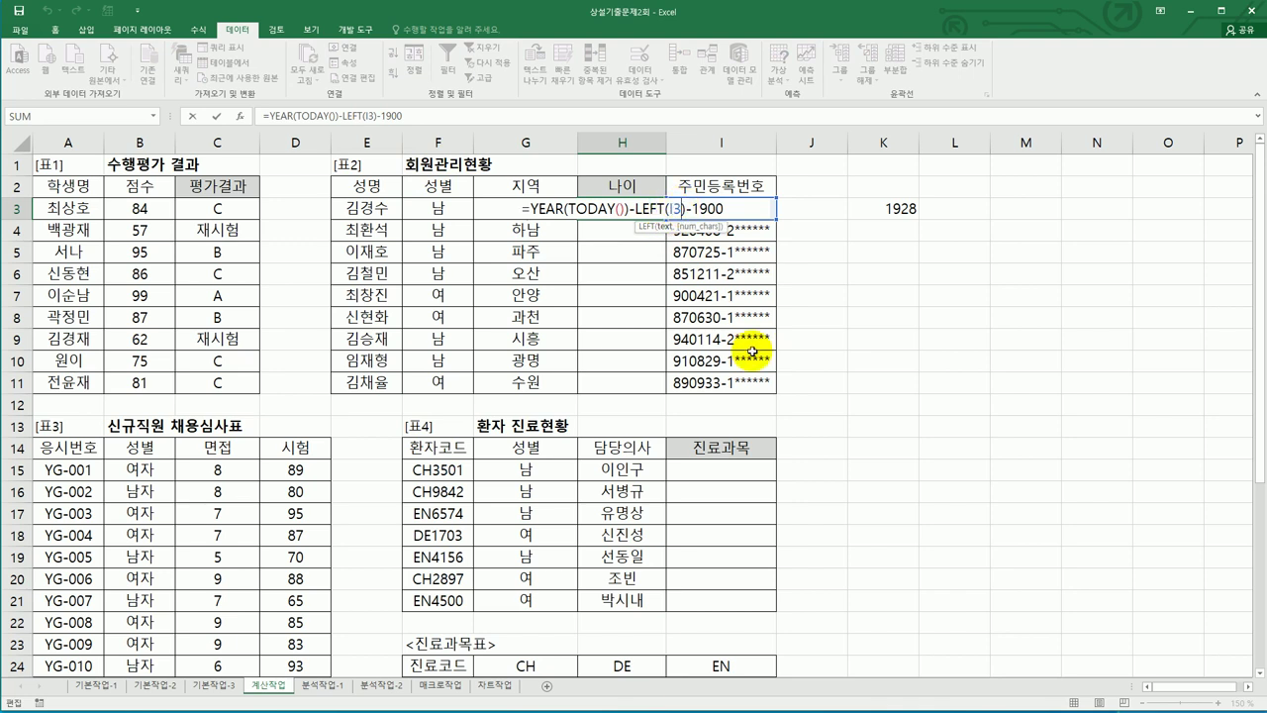
type(",")
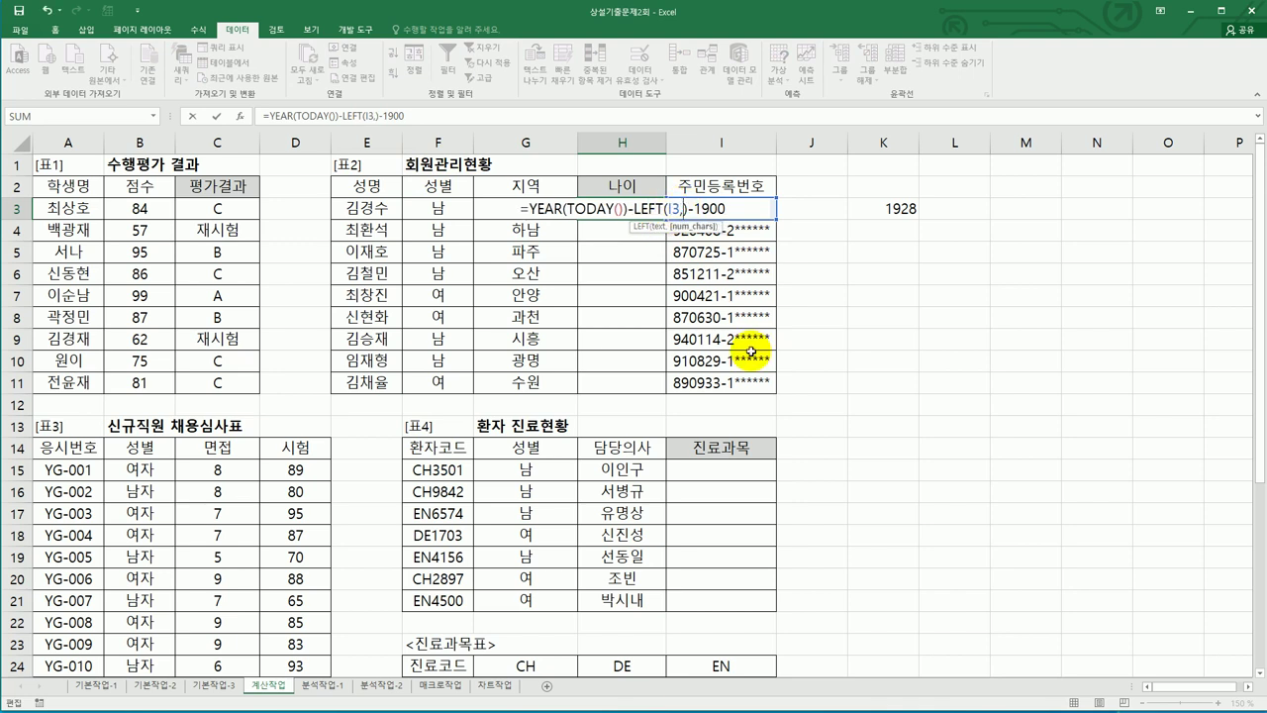
type("2")
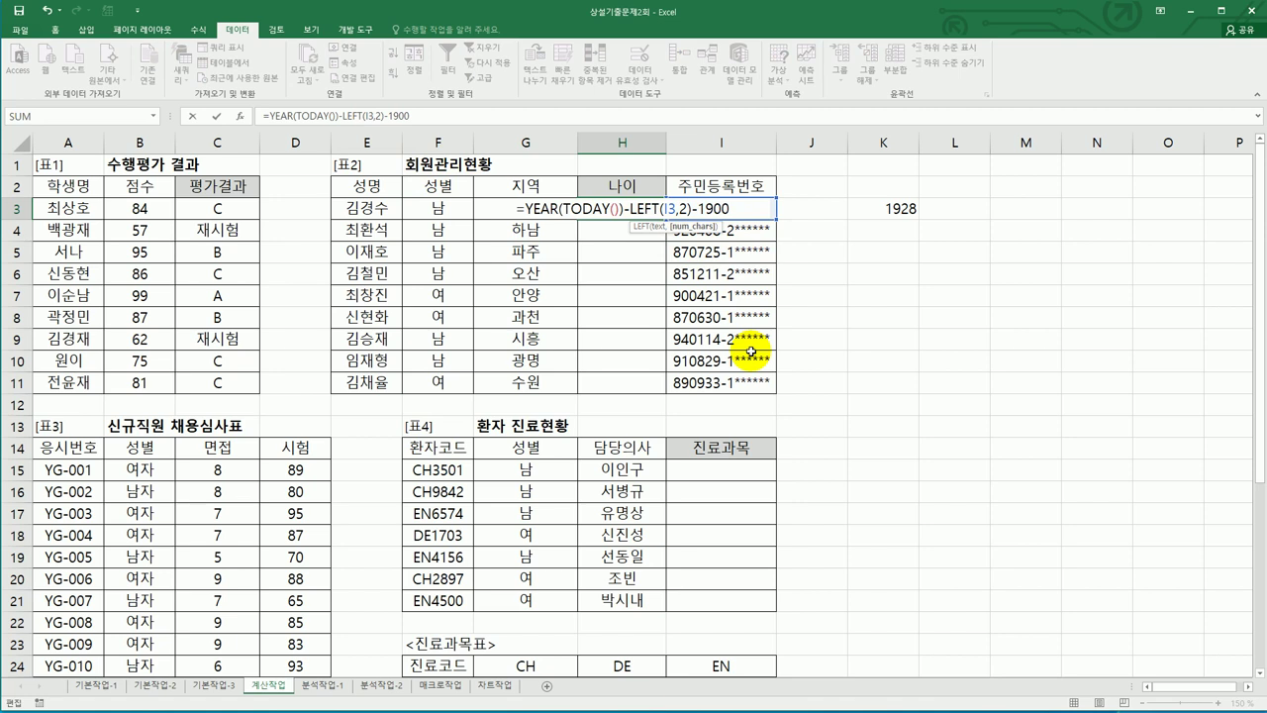
key("Return")
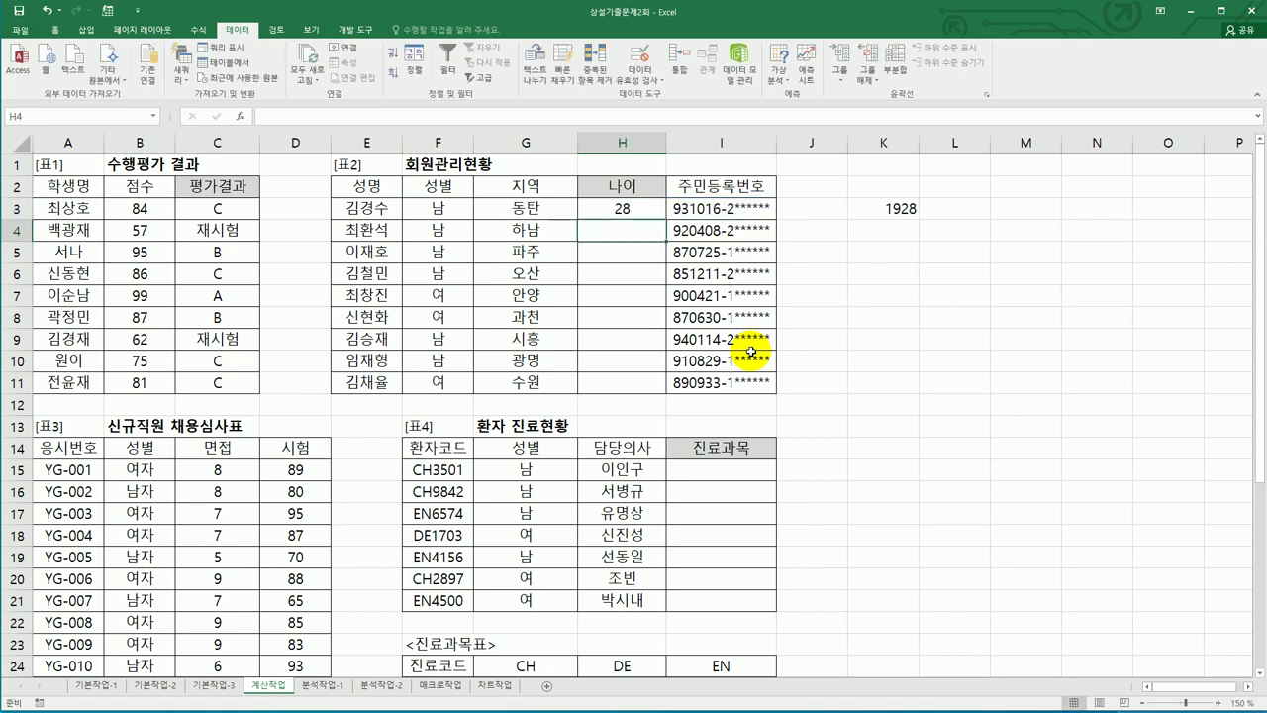
Clear the scratch calculation in K3 and the age formula in H3.
left_click(646, 207)
left_click(884, 210)
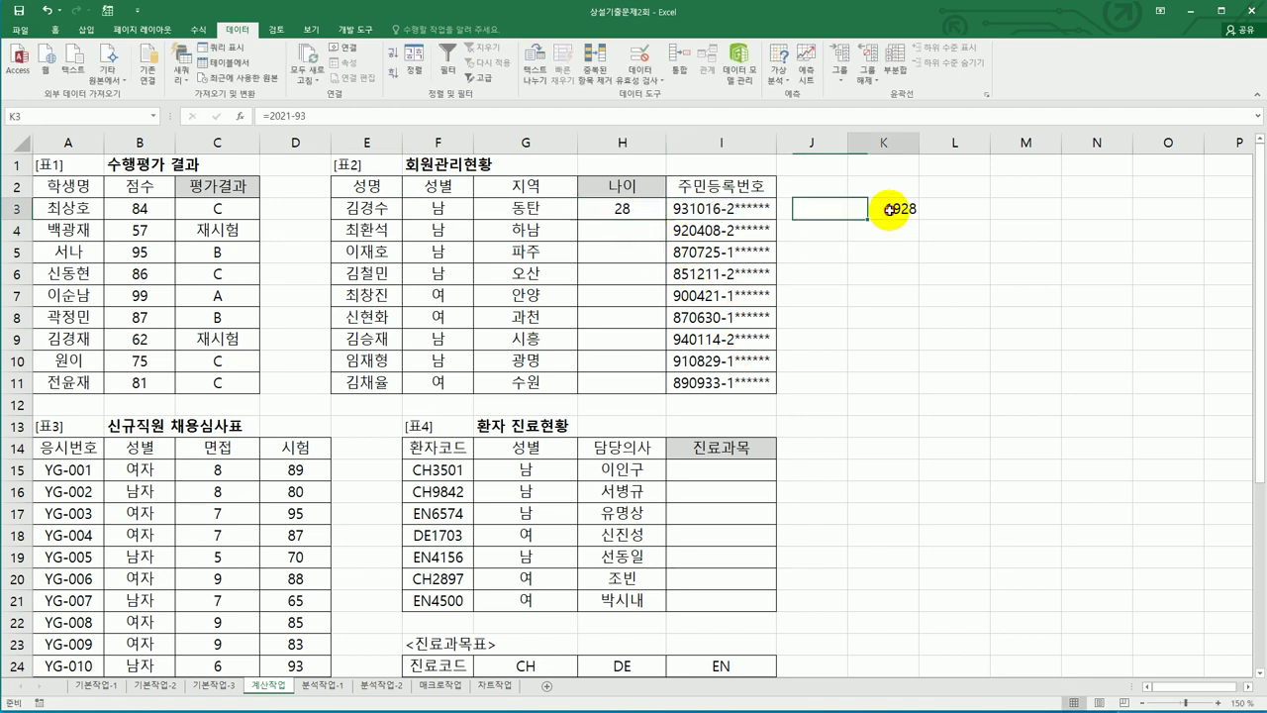
key("Delete")
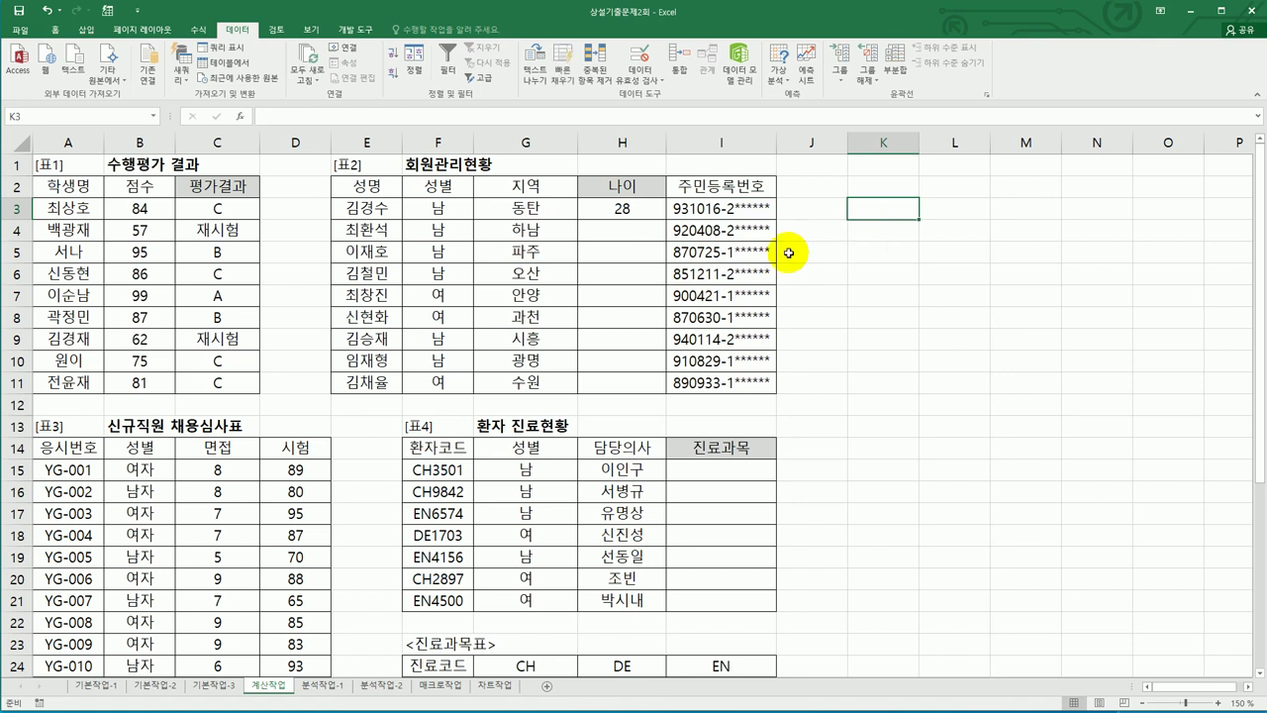
left_click(634, 208)
key("Delete")
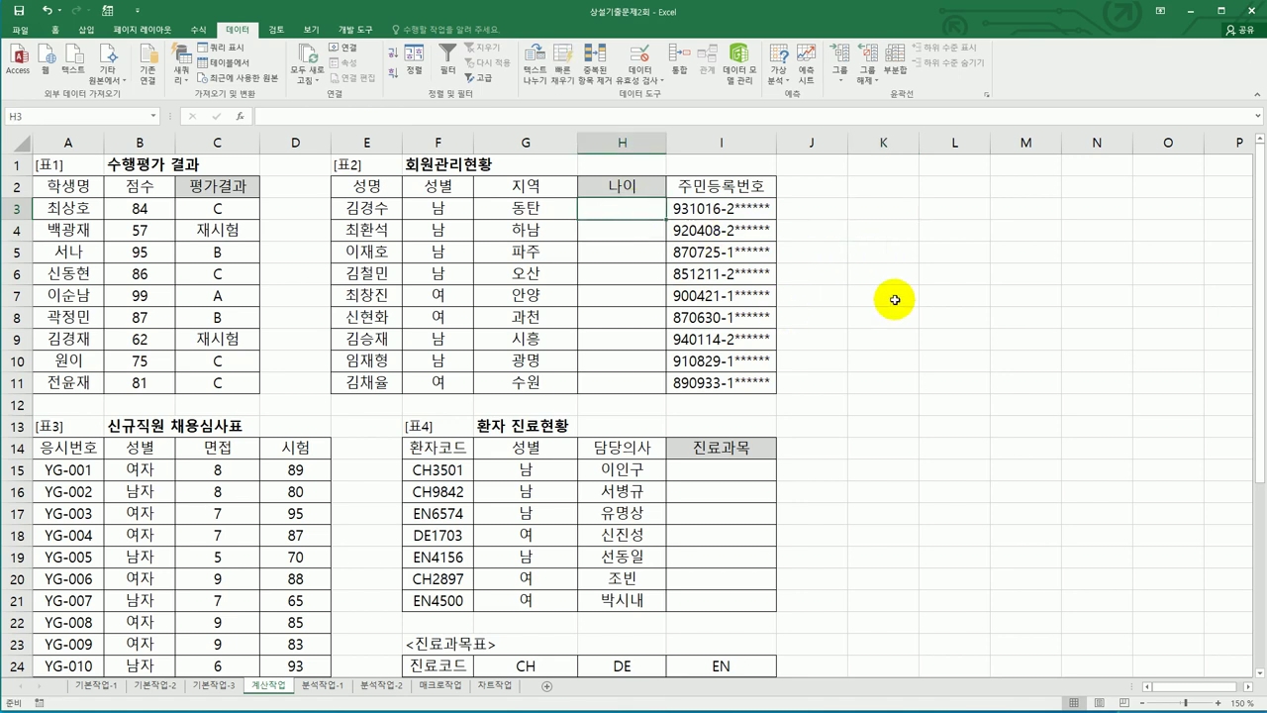
Start the 나이 formula in H3 with the current year as =YEAR(TODAY()).
type("=ye")
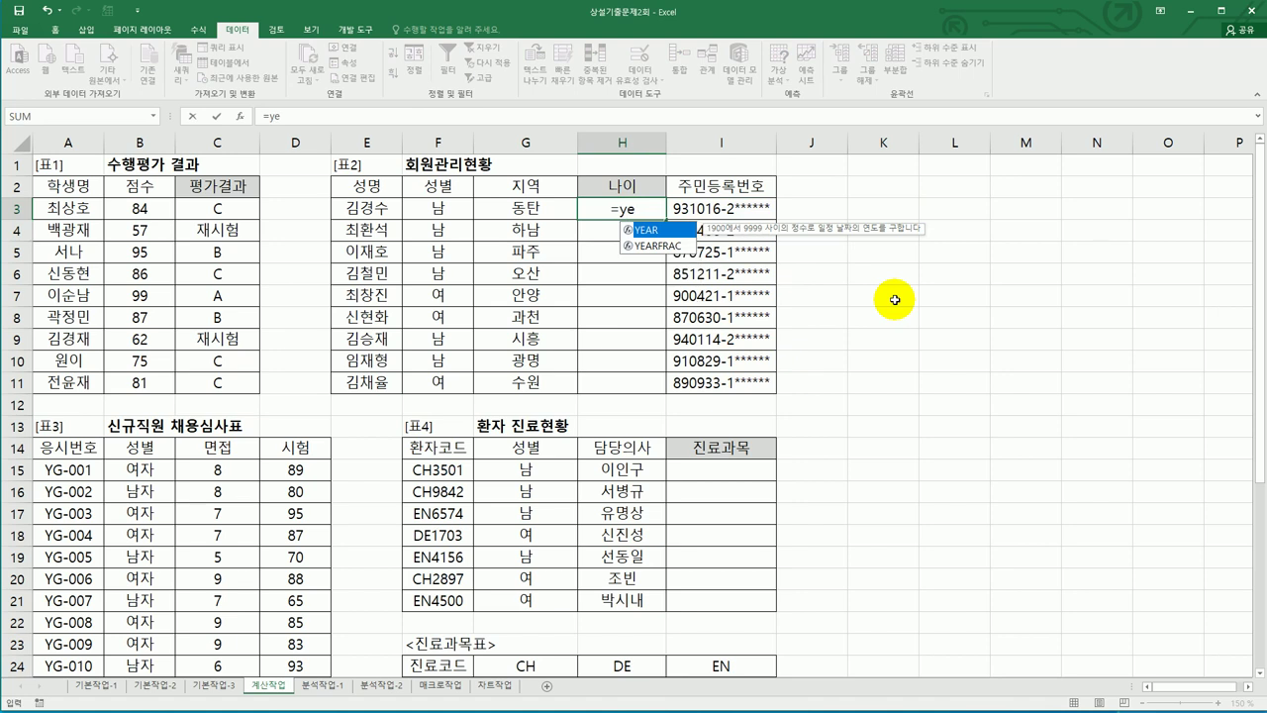
key("Tab")
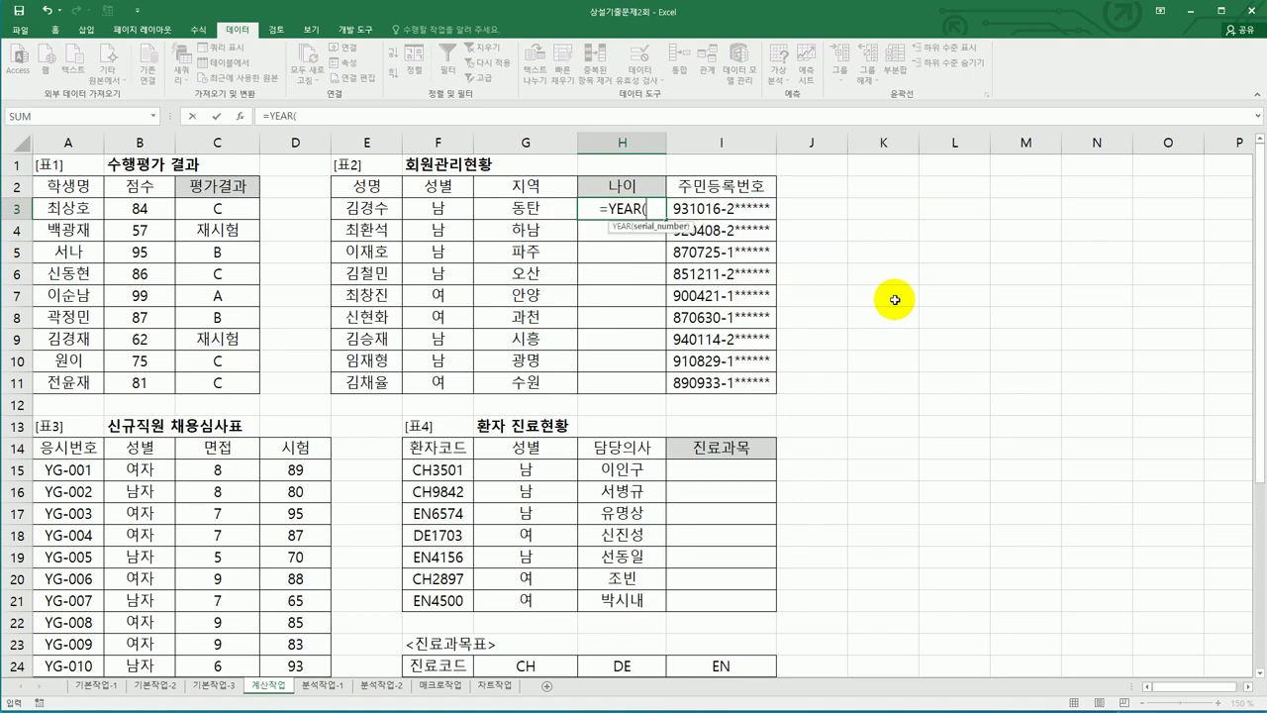
type("toda")
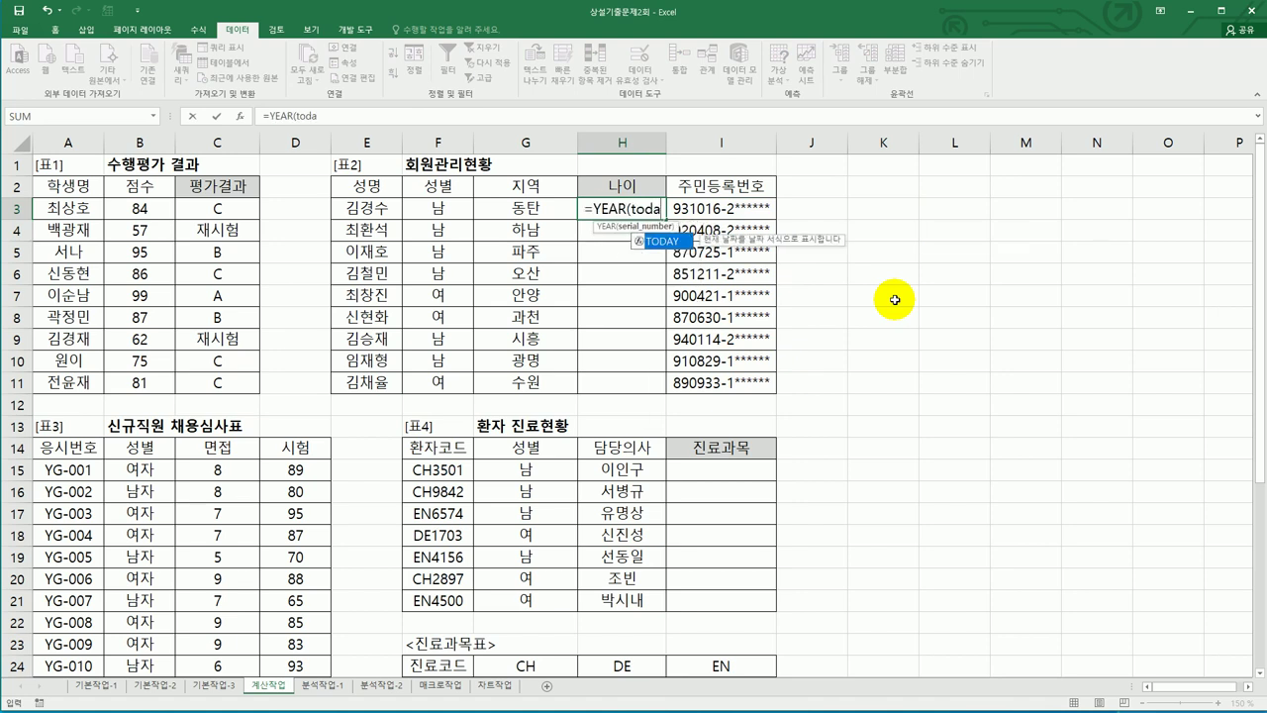
key("Tab")
type(")")
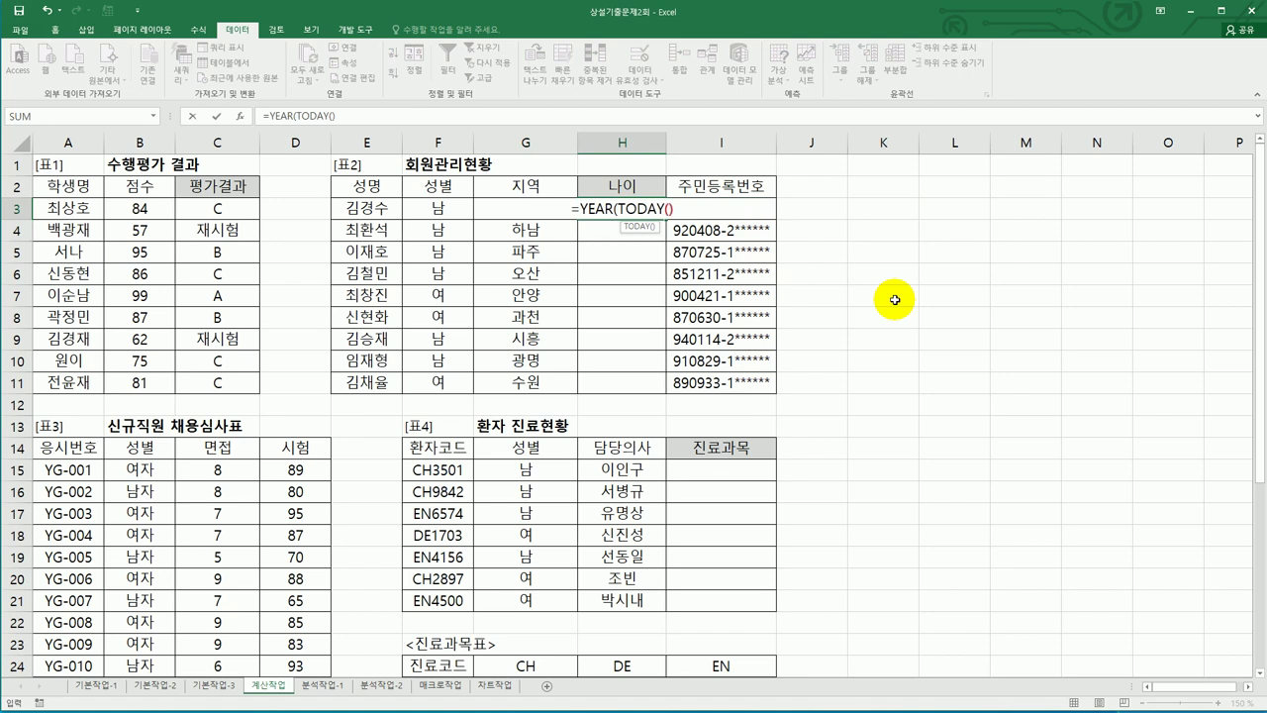
type(")")
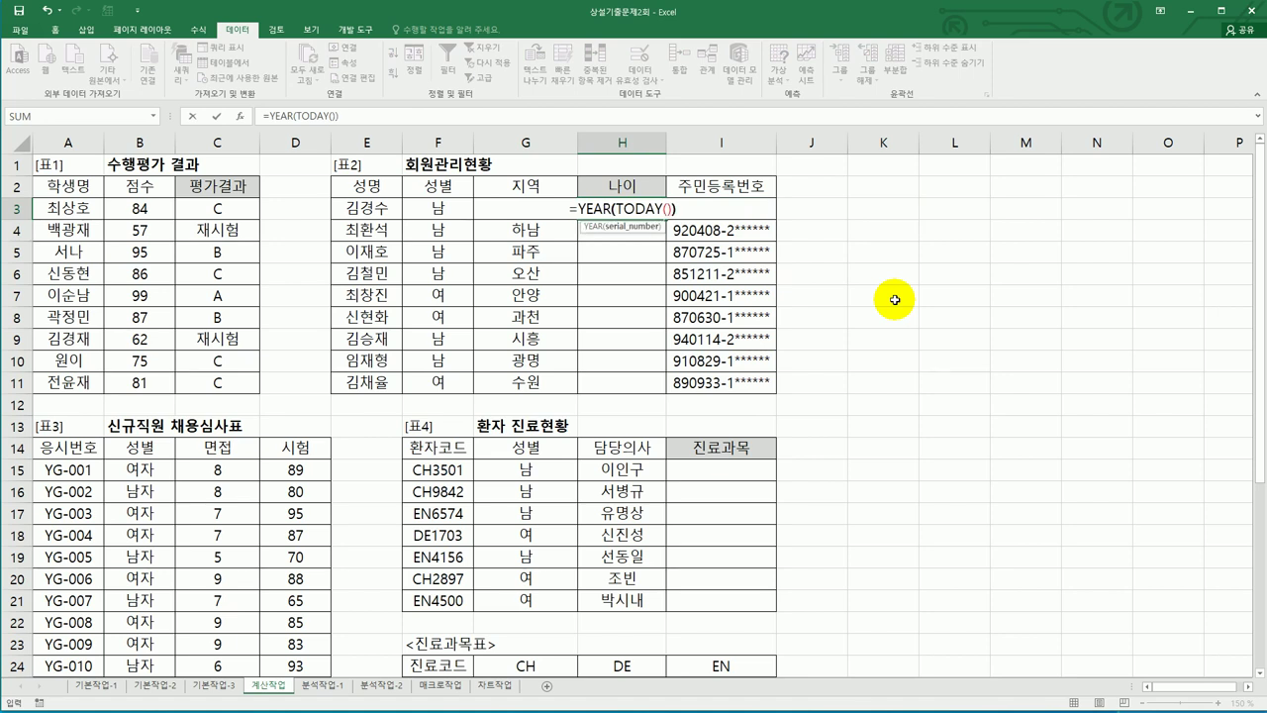
Complete the H3 age formula by subtracting LEFT(I3,2) and 1900.
type("-l")
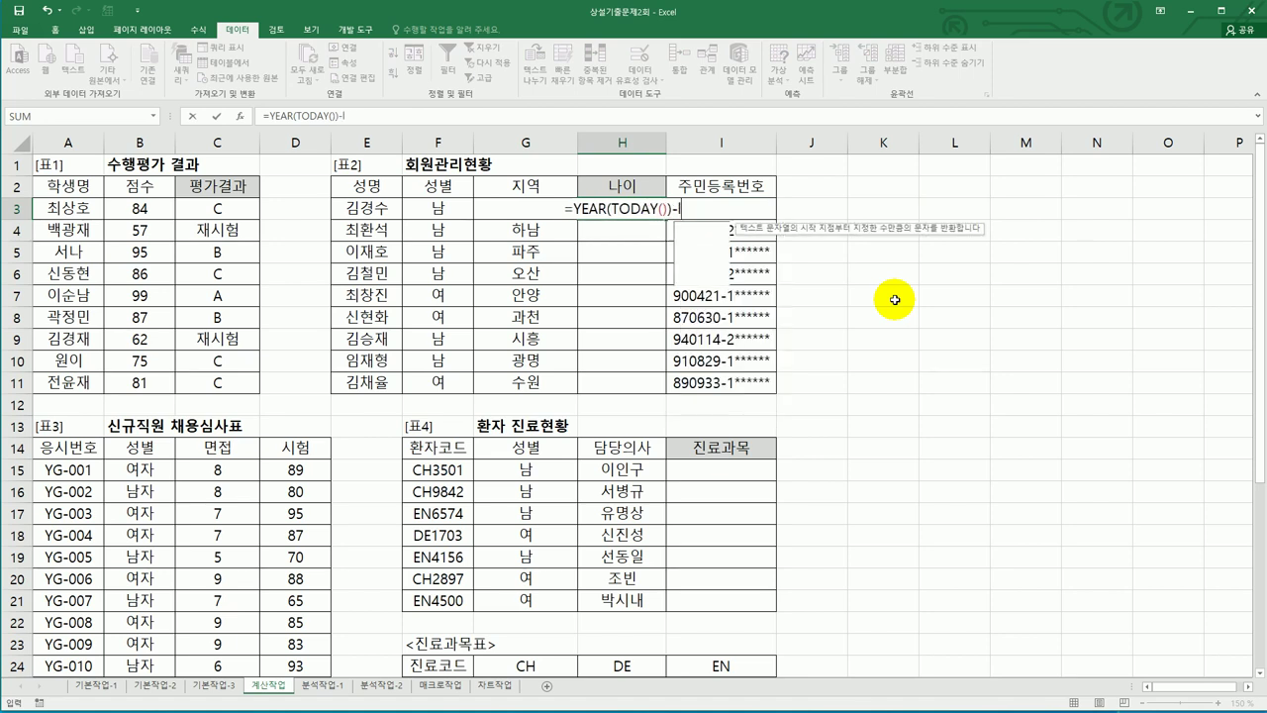
type("eft(")
key("Right")
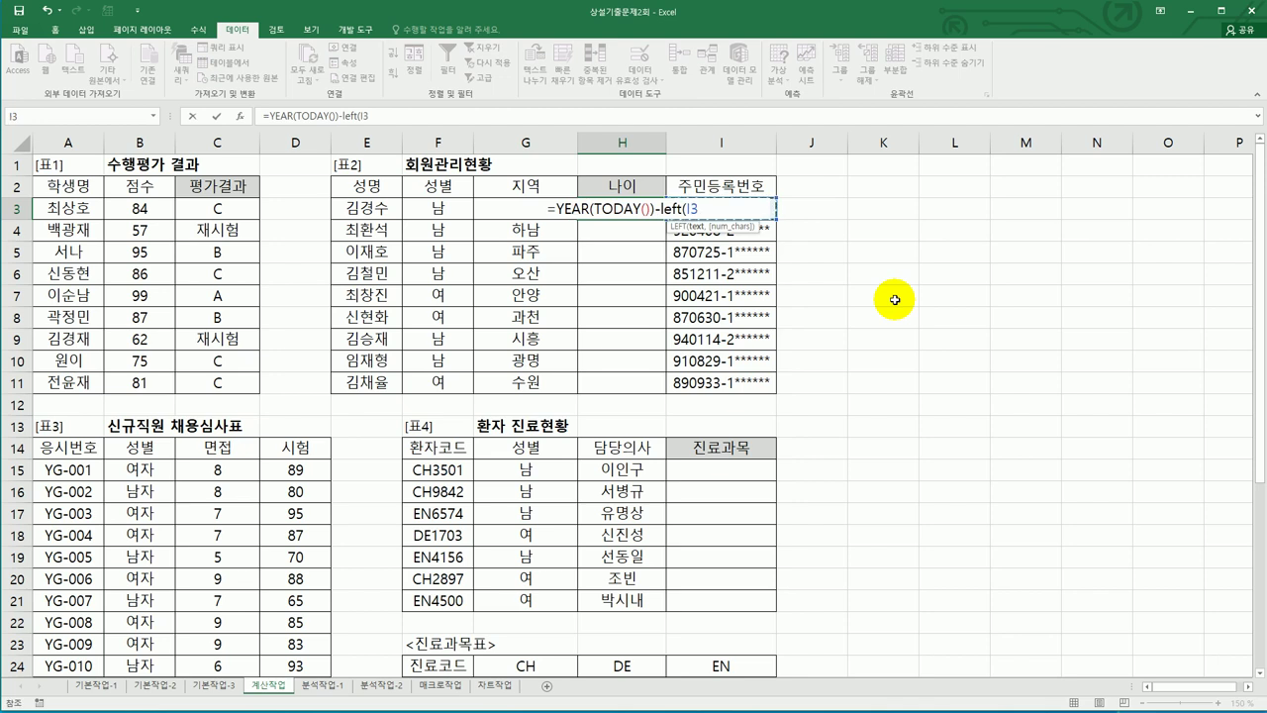
type(",")
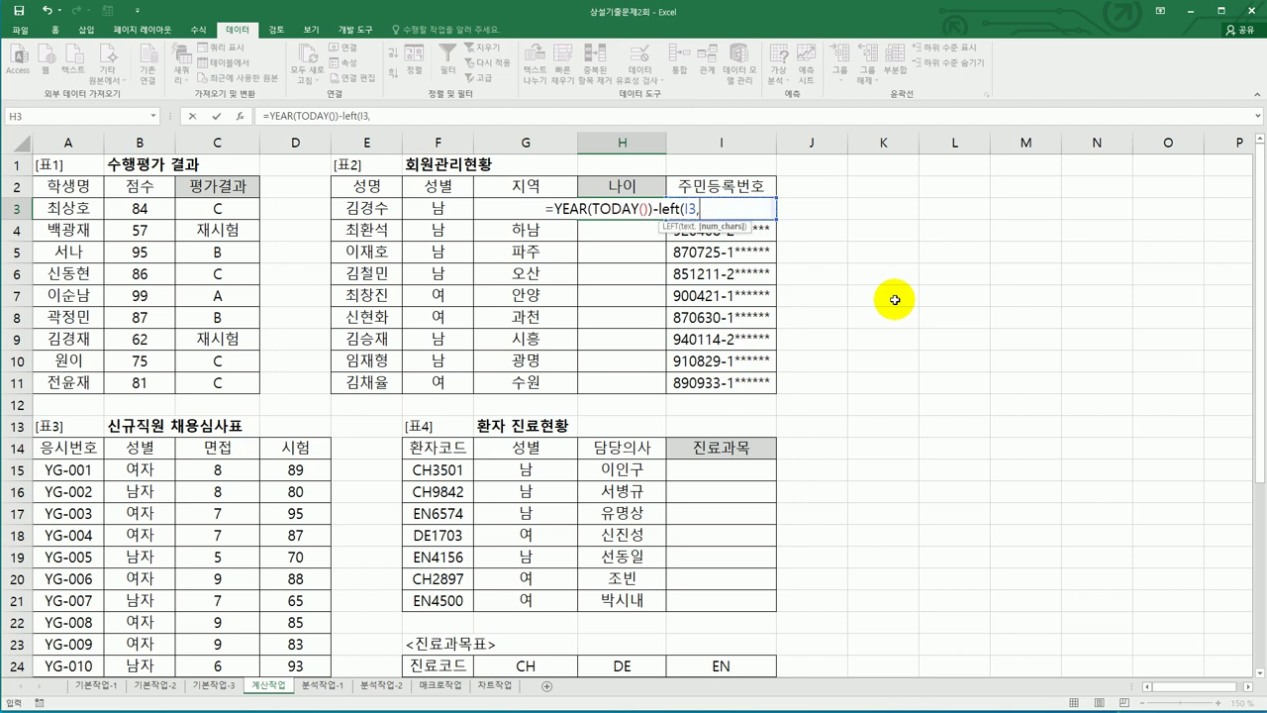
type("2)")
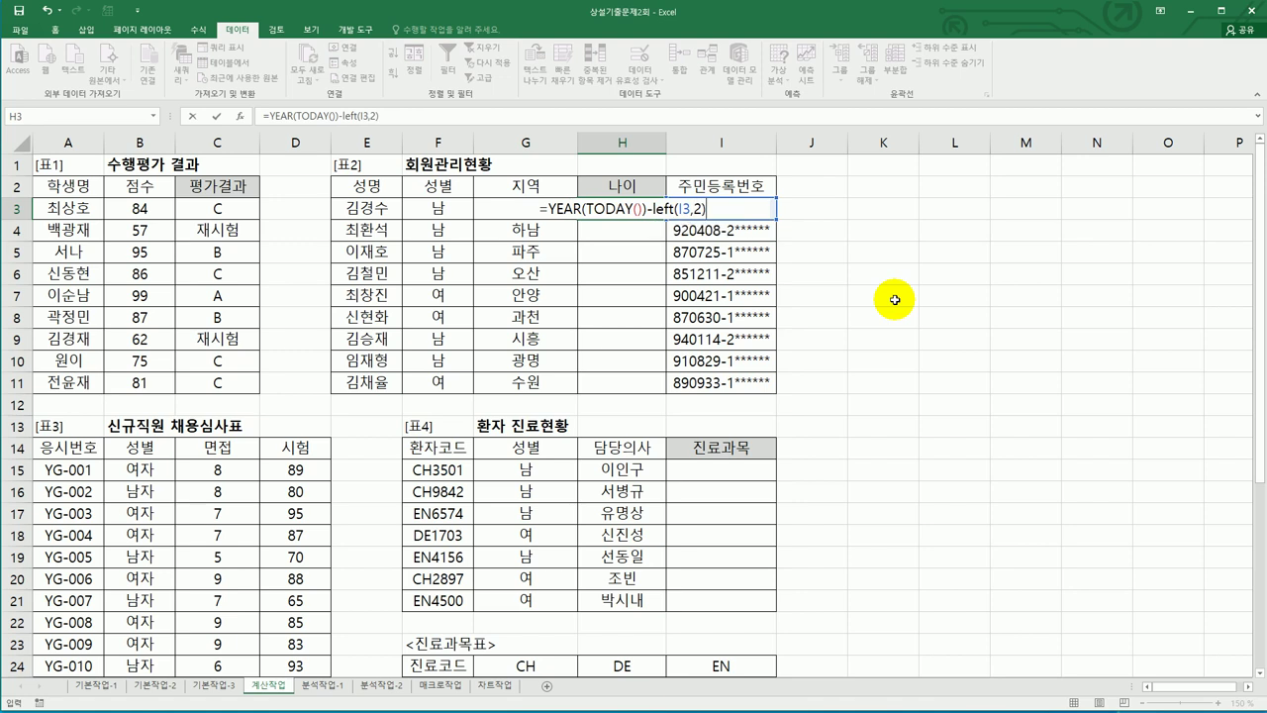
type("-1900")
key("Return")
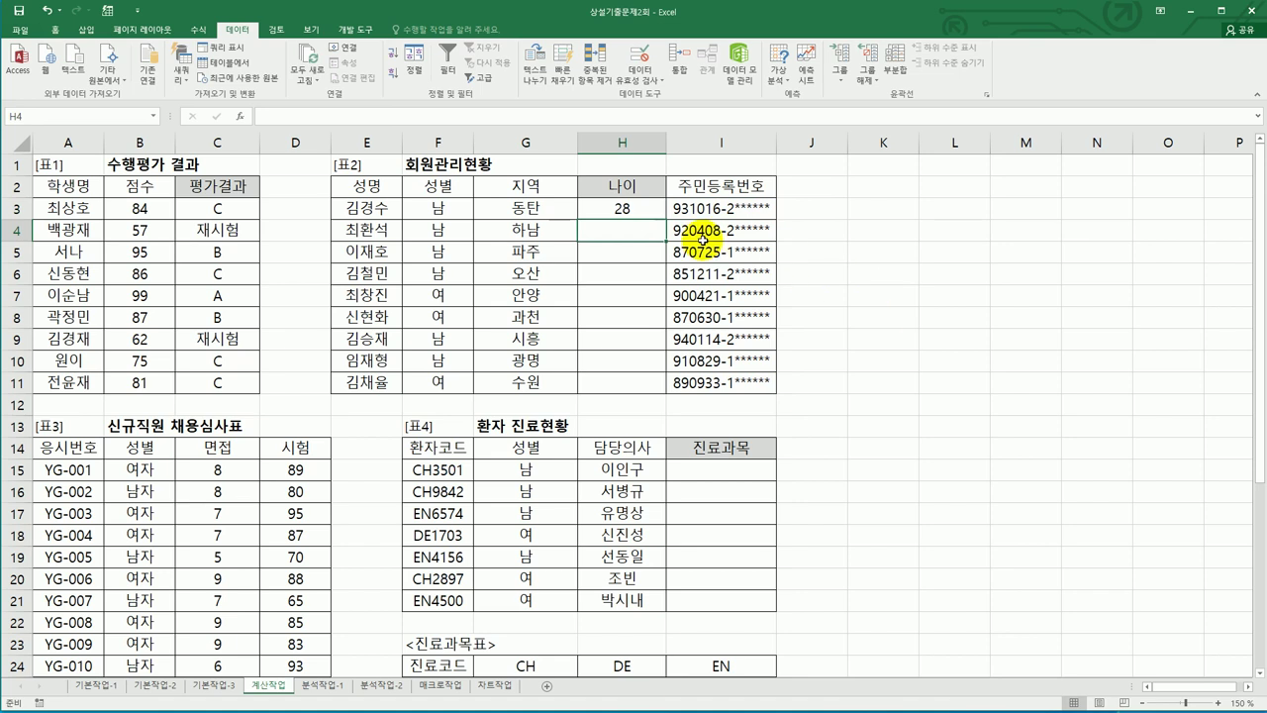
Fill the 나이 formula from H3 down through H11.
left_click(626, 209)
left_click_drag(668, 219, 669, 394)
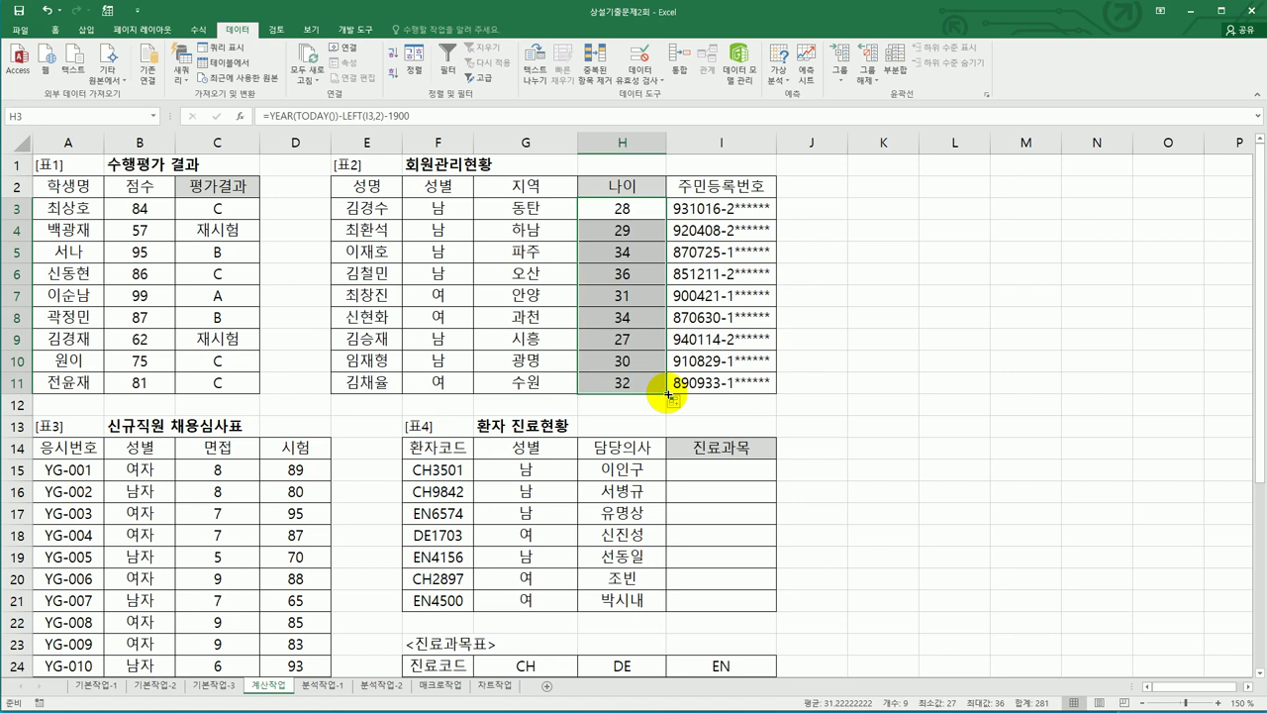
left_click(624, 205)
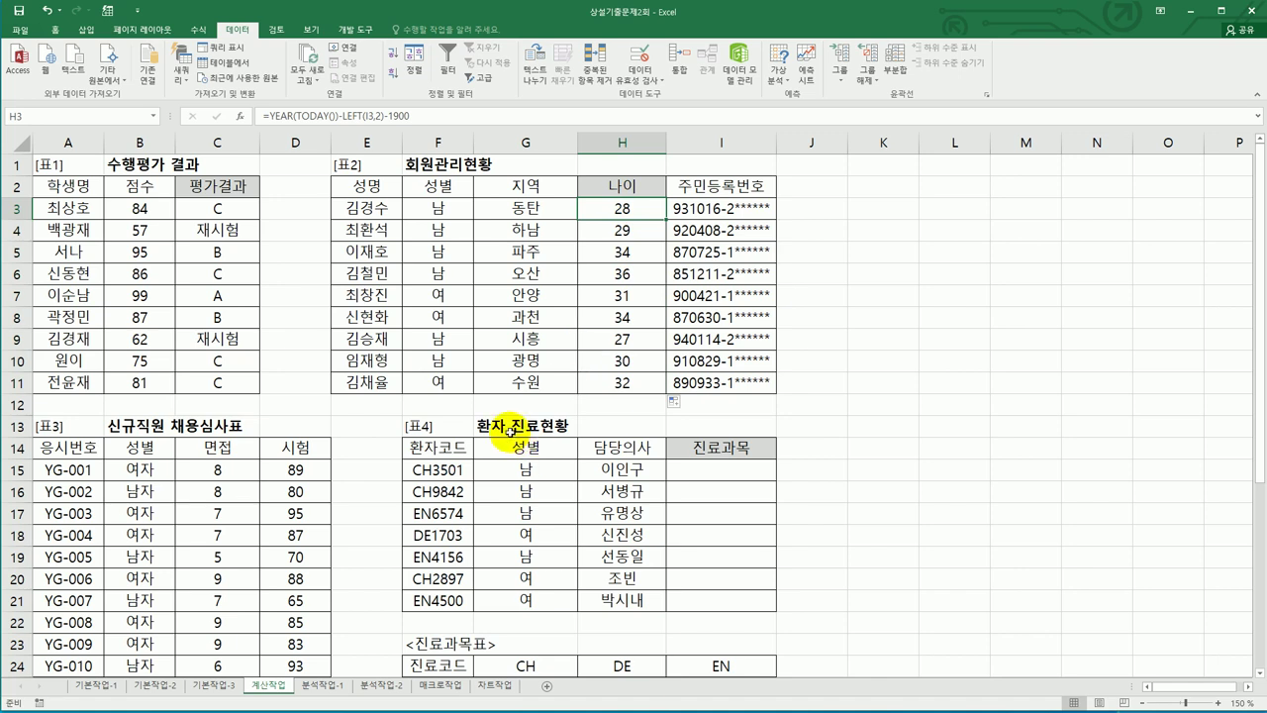
Examine the 성별, 면접 and 시험 columns of 표3 and its 여자 사원 합격자수 cell.
scroll(413, 461, "down", 2)
scroll(413, 461, "down", 2)
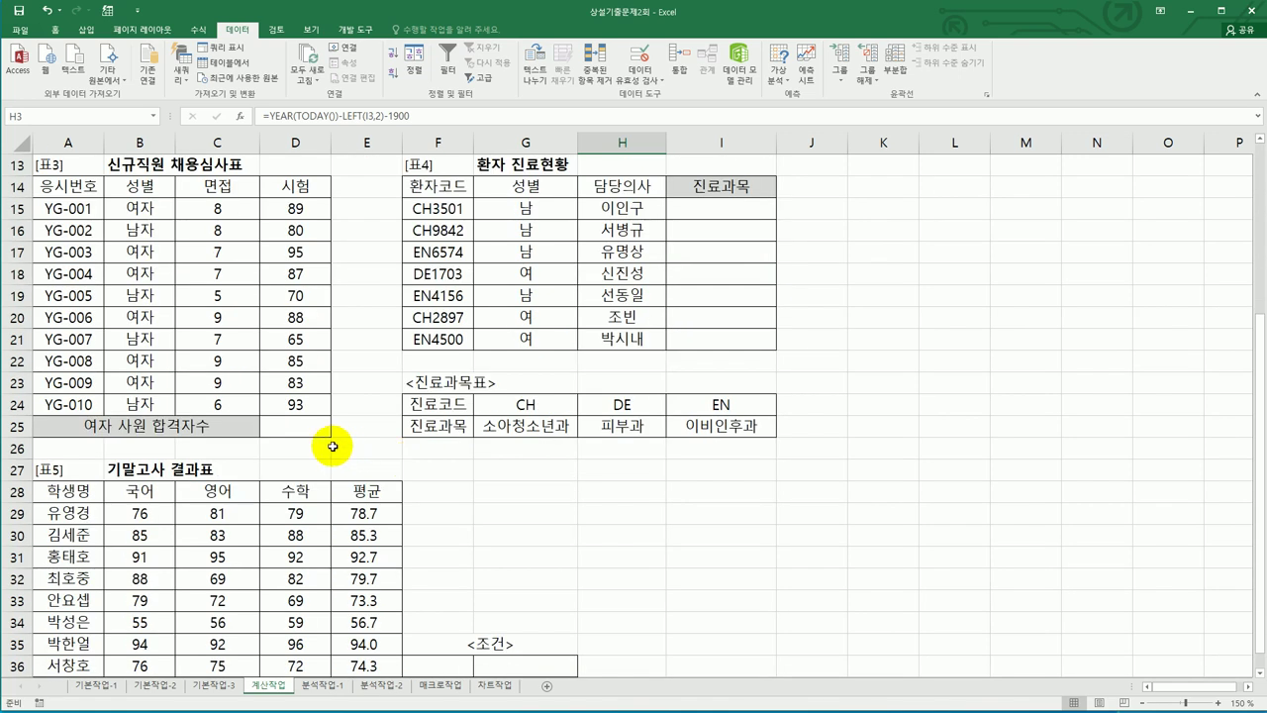
left_click(313, 428)
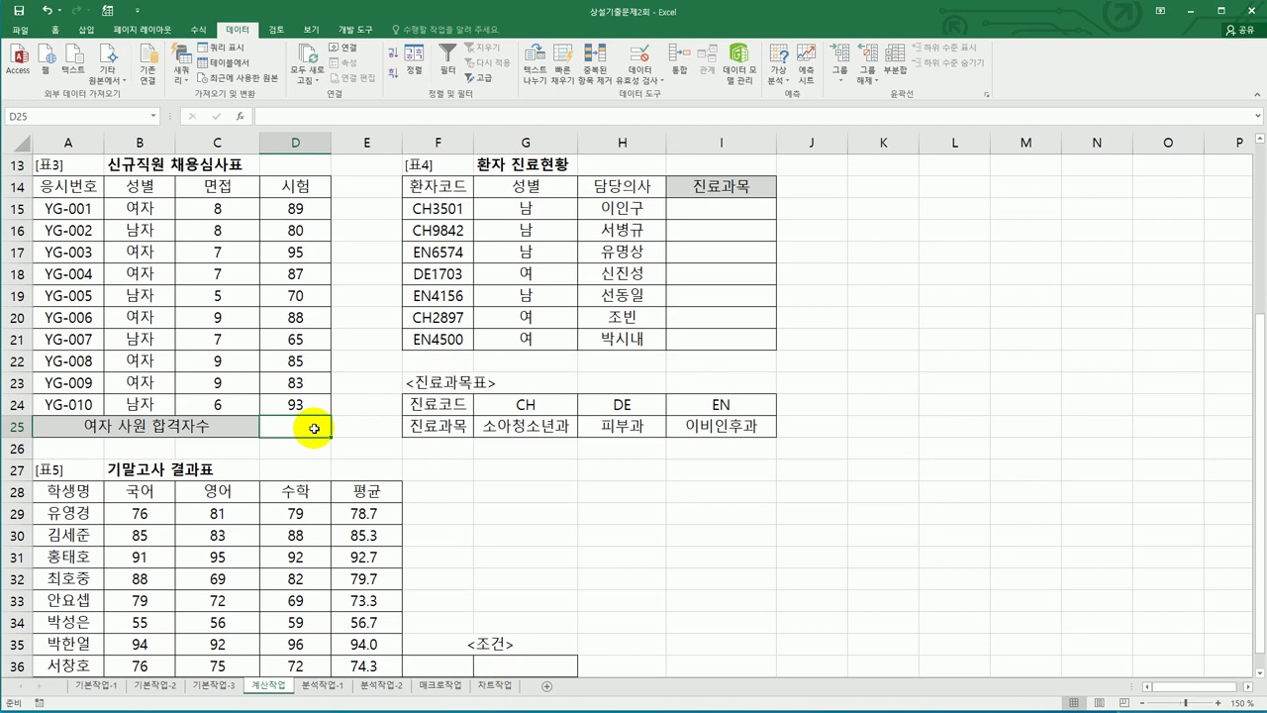
left_click(132, 208)
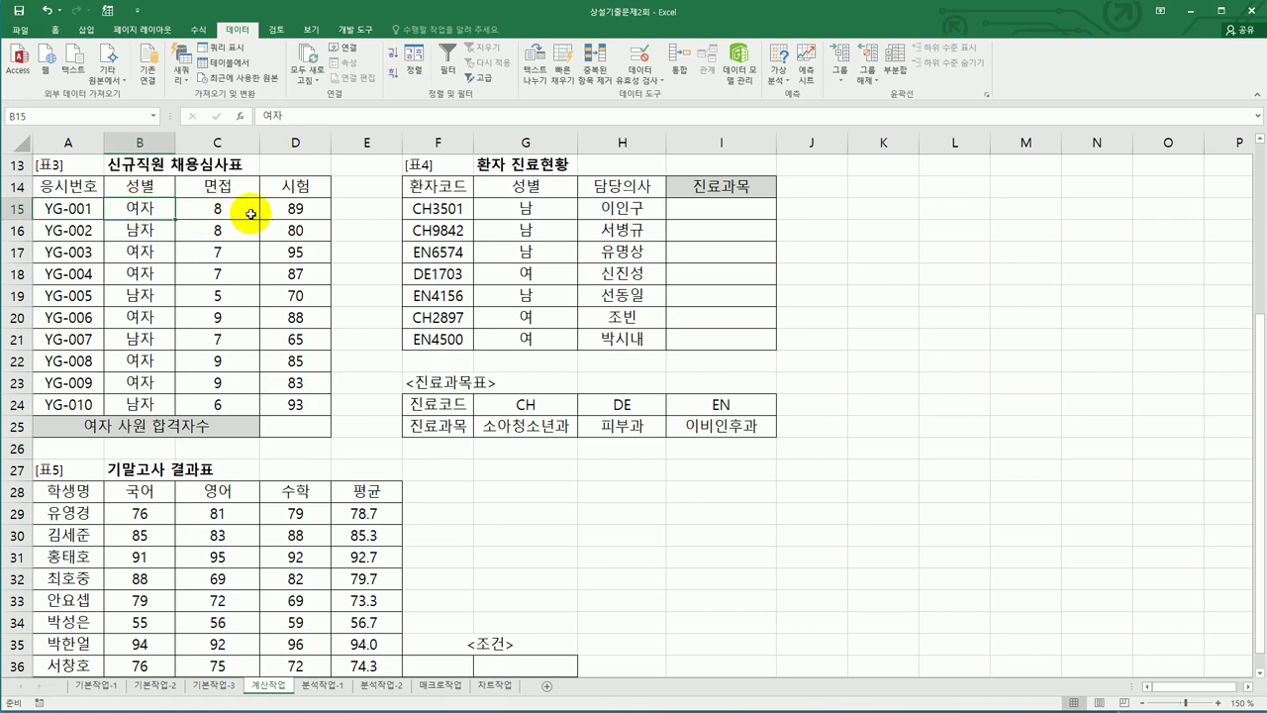
left_click(240, 209)
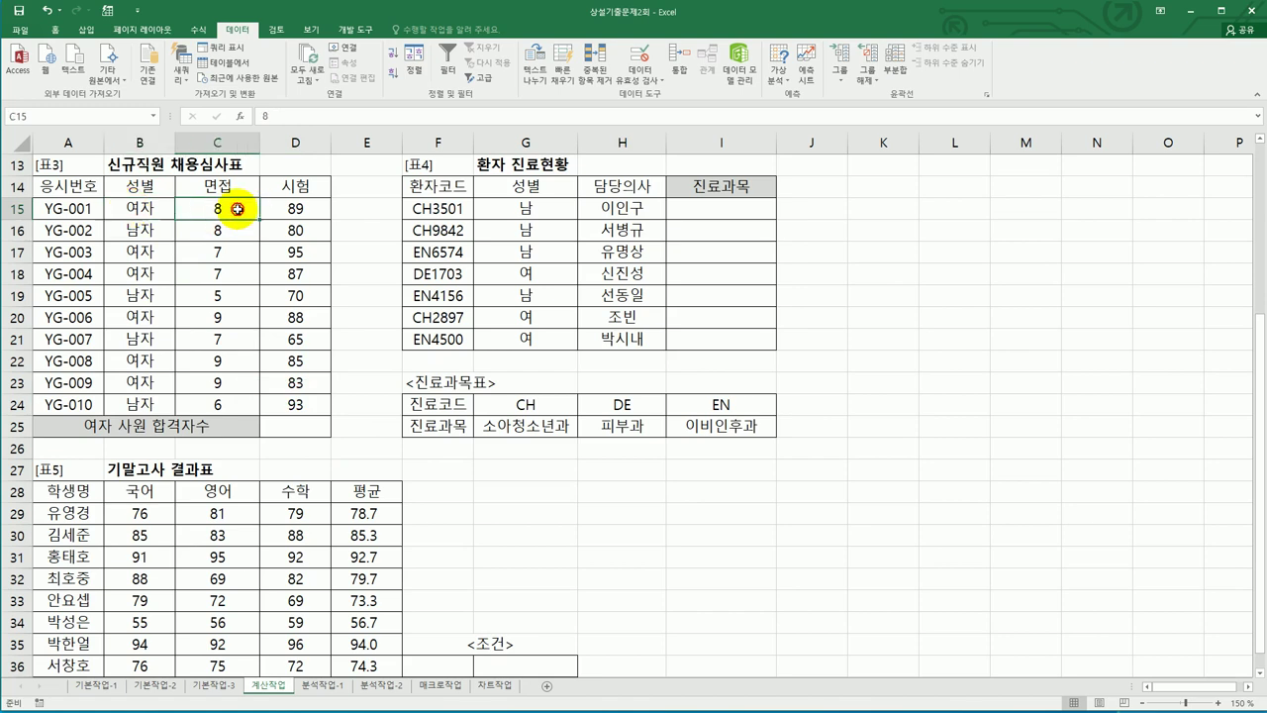
left_click(295, 208)
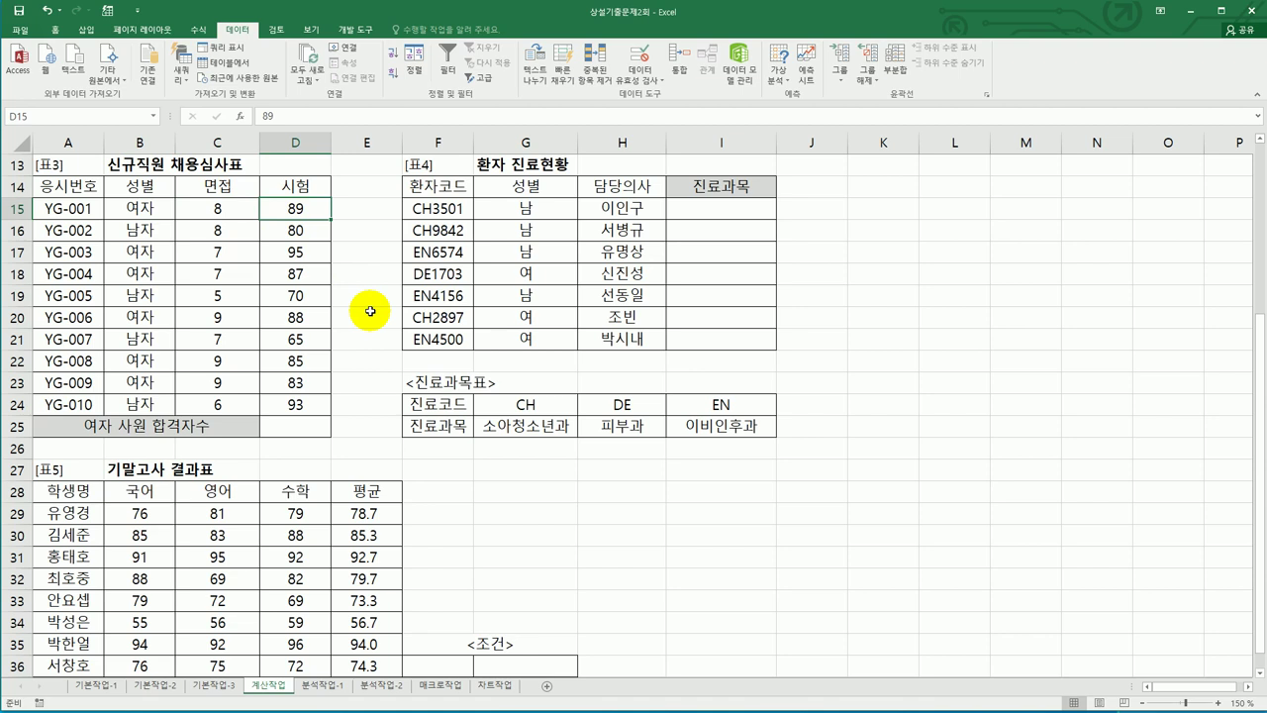
left_click_drag(143, 209, 274, 400)
Start a COUNTIFS formula in D25 with the 성별 range B15:B24 as the first criteria range.
left_click(284, 424)
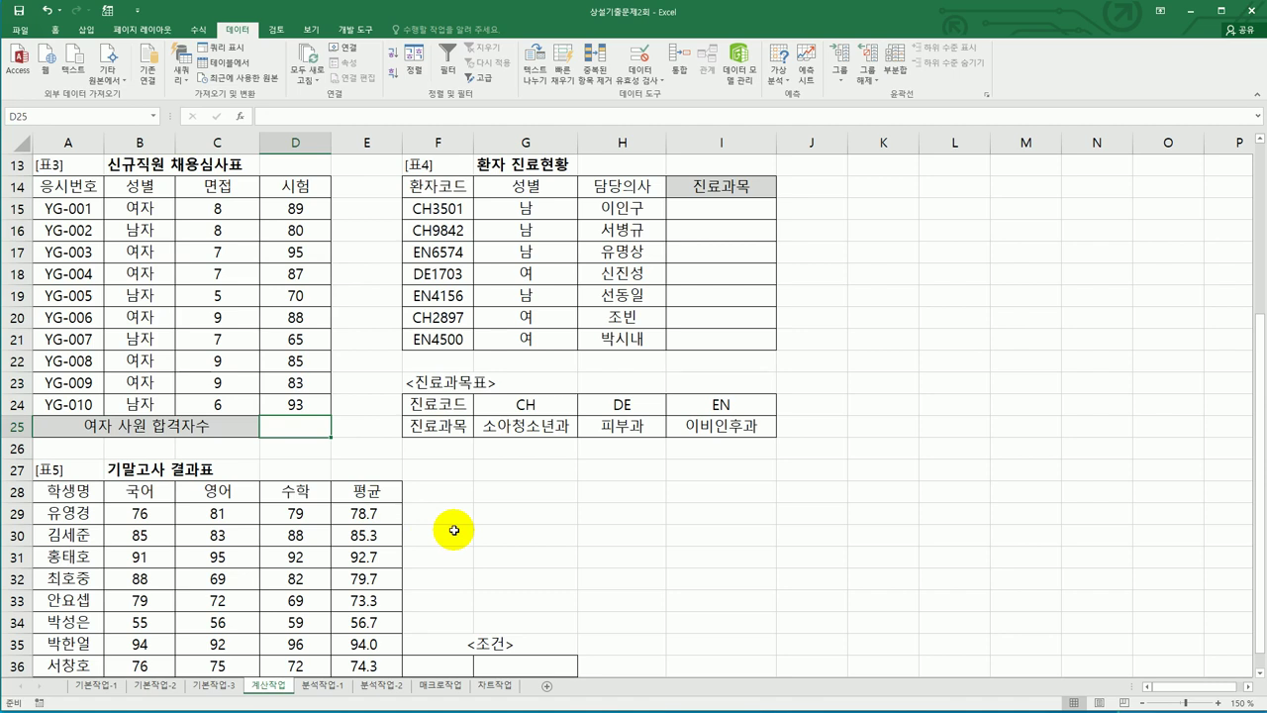
type("=")
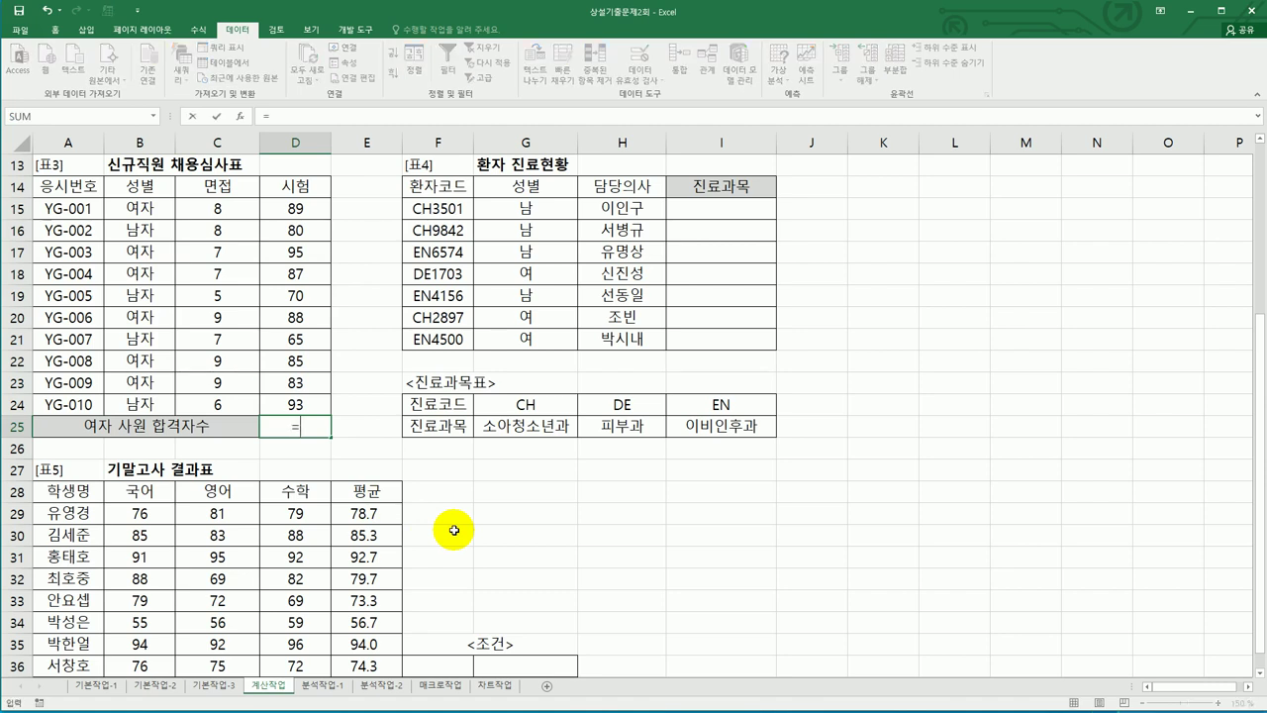
type("countif")
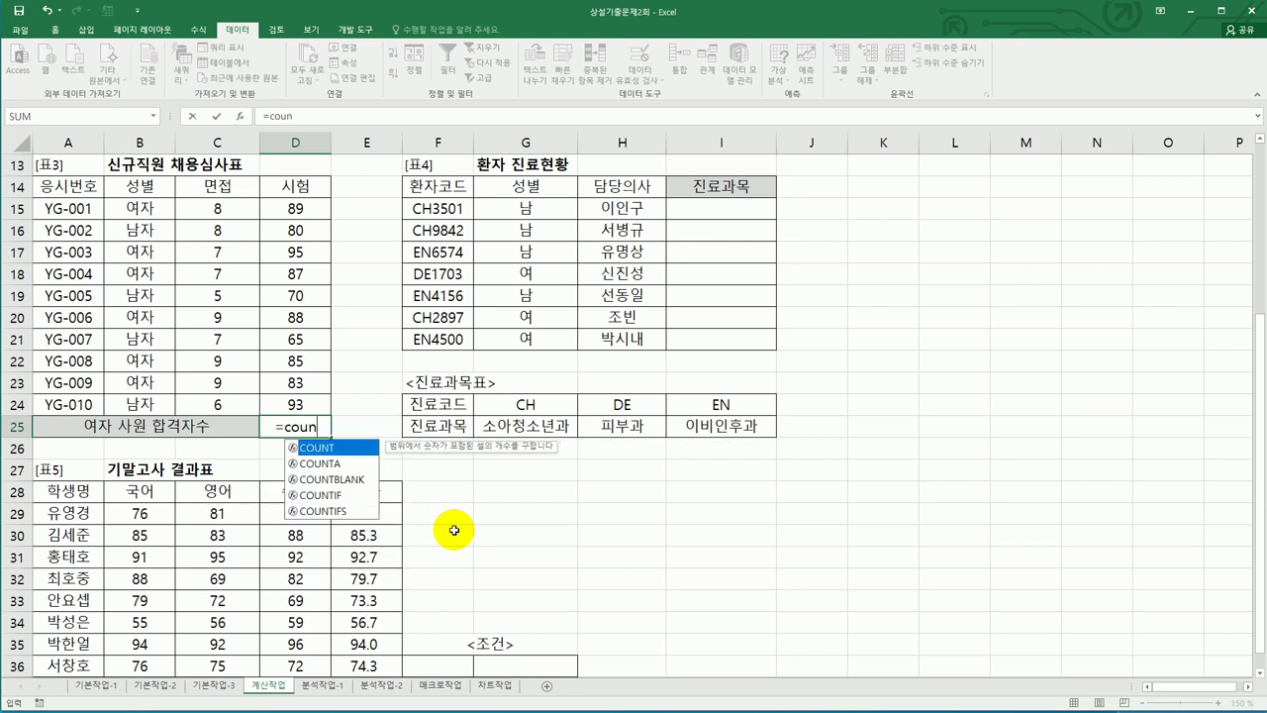
type("s")
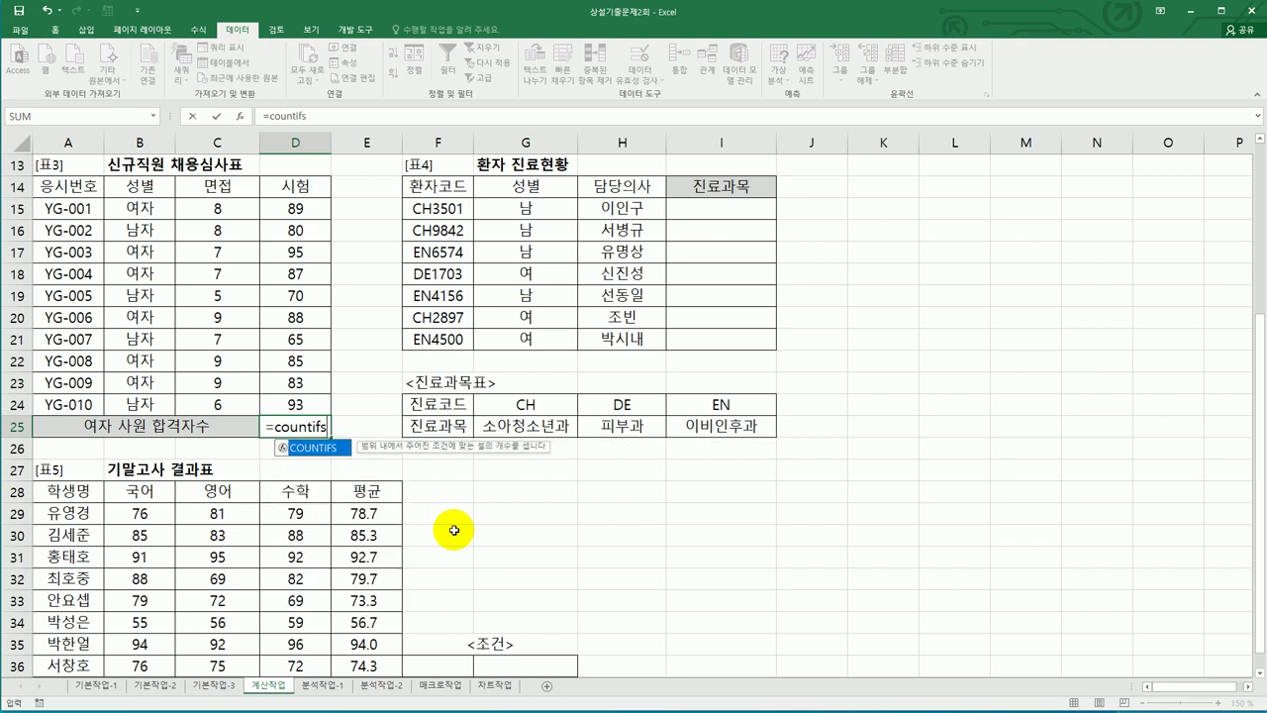
key("Tab")
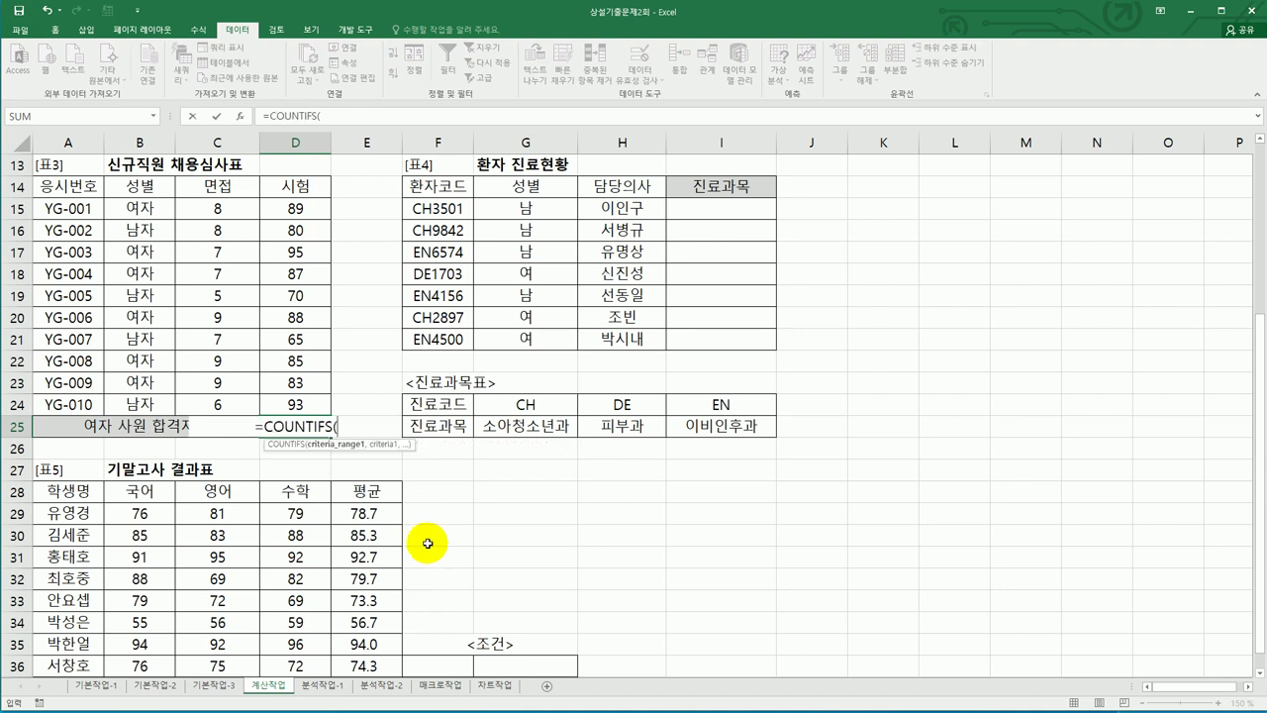
left_click_drag(145, 208, 147, 400)
type(",")
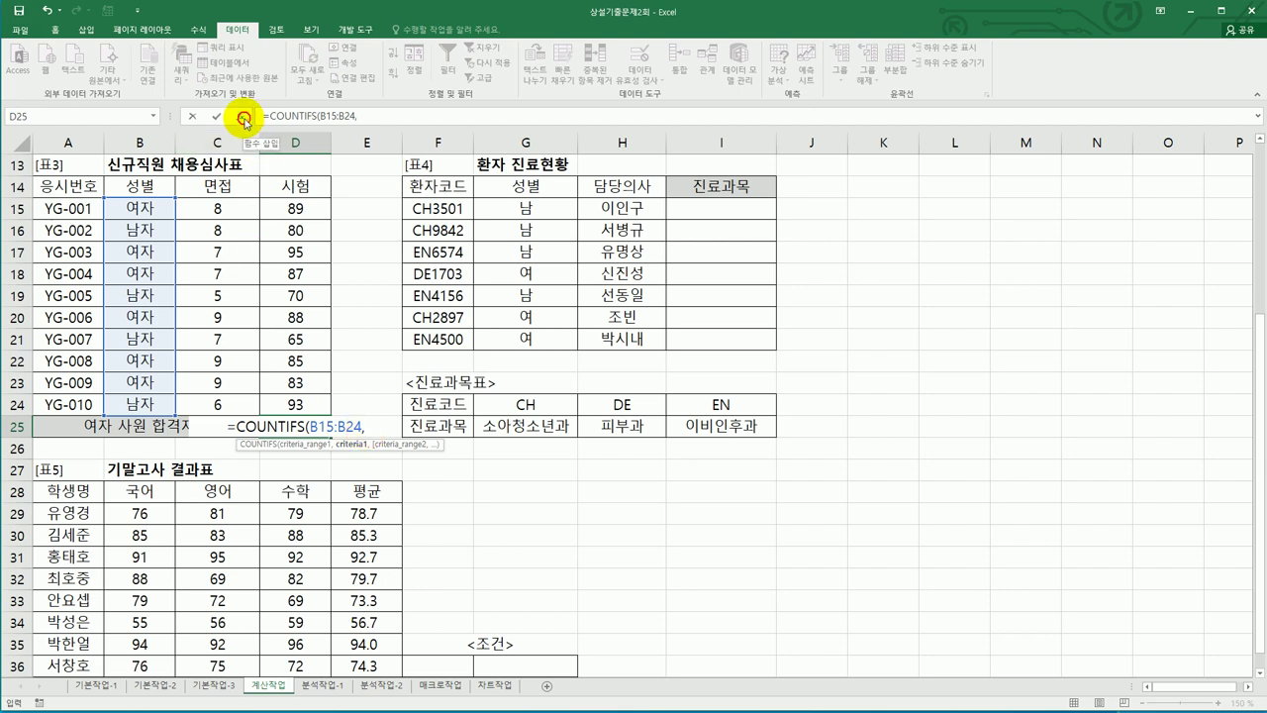
Open the function arguments for COUNTIFS and set Criteria1 to 여자.
left_click(243, 118)
left_click_drag(354, 249, 775, 249)
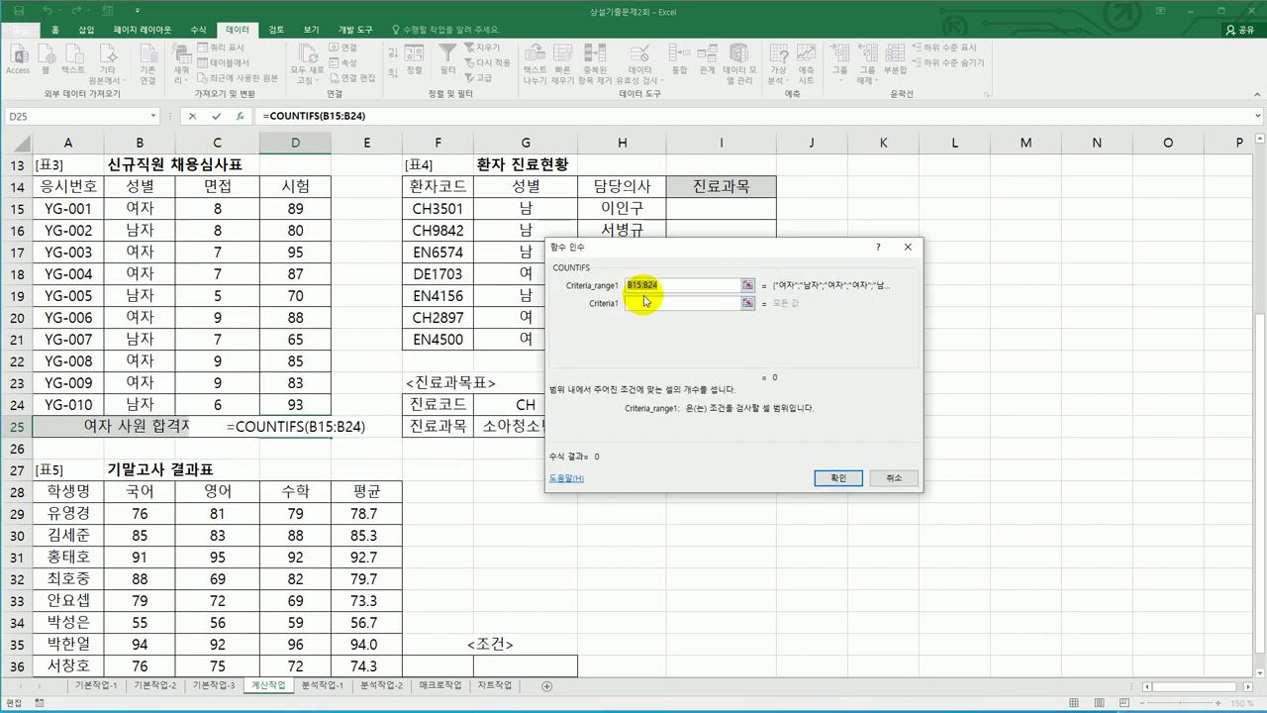
left_click(642, 303)
type("du")
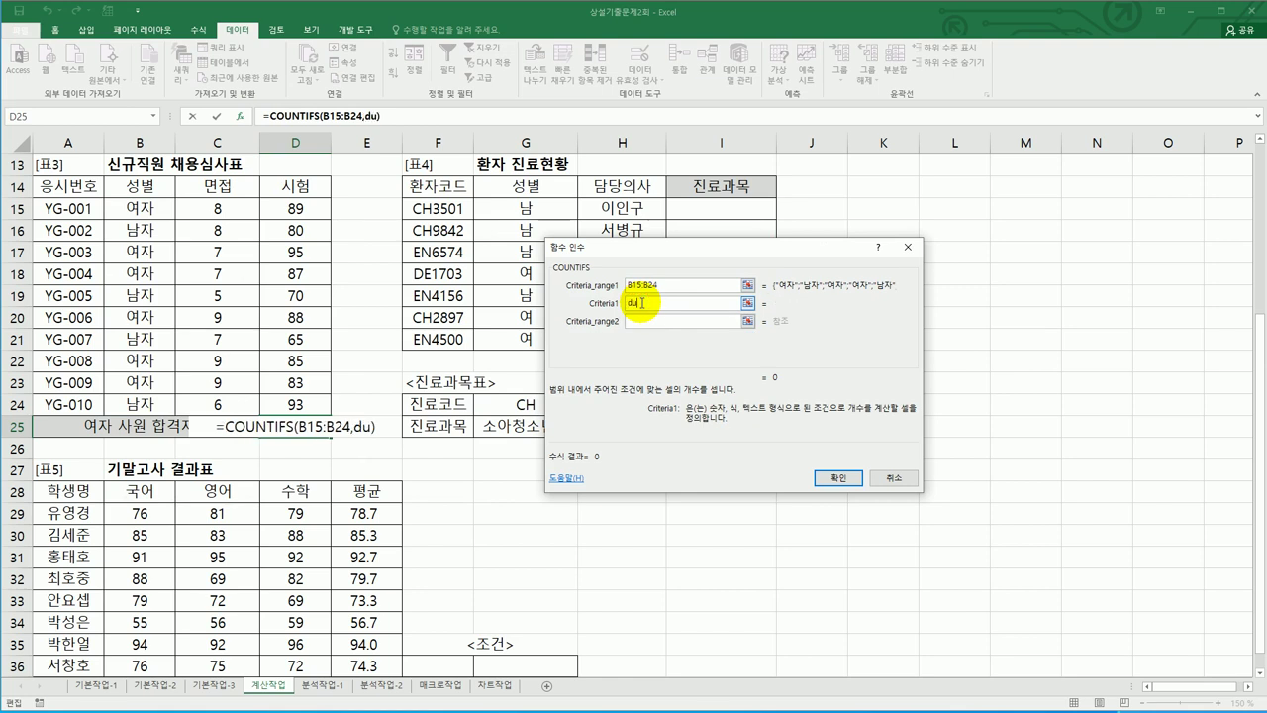
key("BackSpace")
key("BackSpace")
type("여자")
key("Tab")
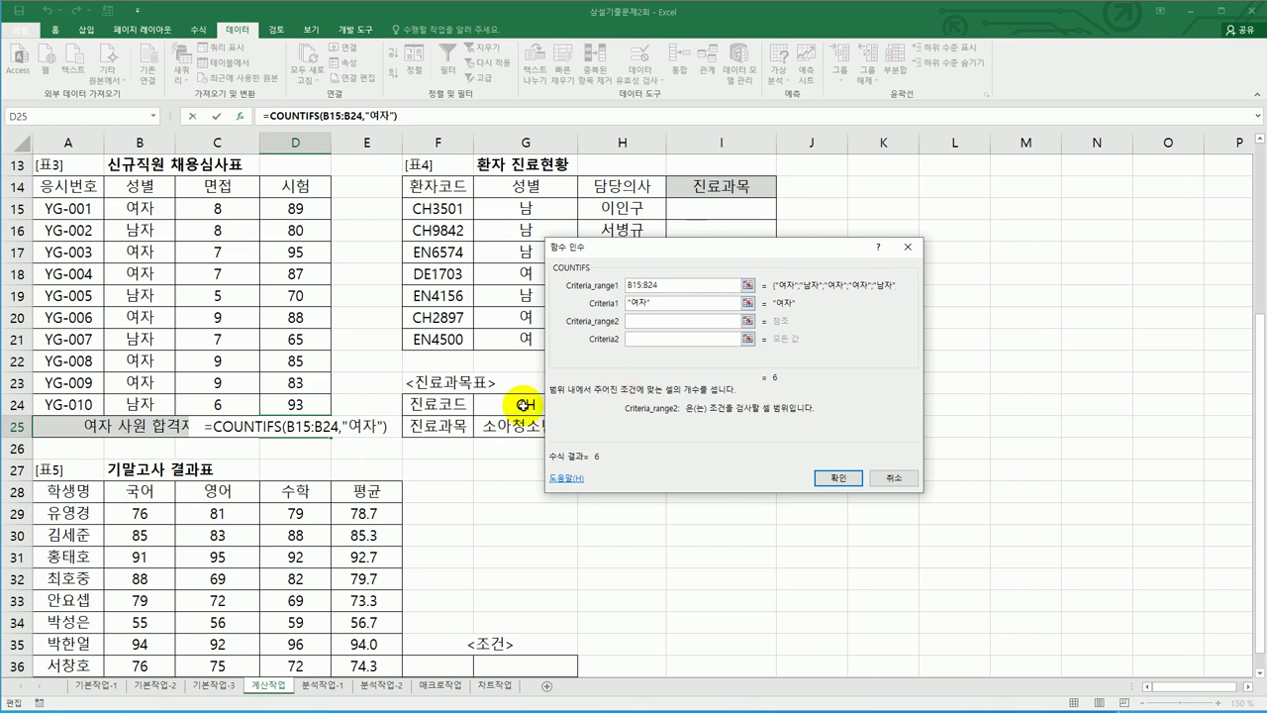
Set the second COUNTIFS condition to the 면접 range C15:C24 with criterion >=8.
left_click(223, 210)
left_click_drag(222, 210, 226, 404)
left_click(647, 340)
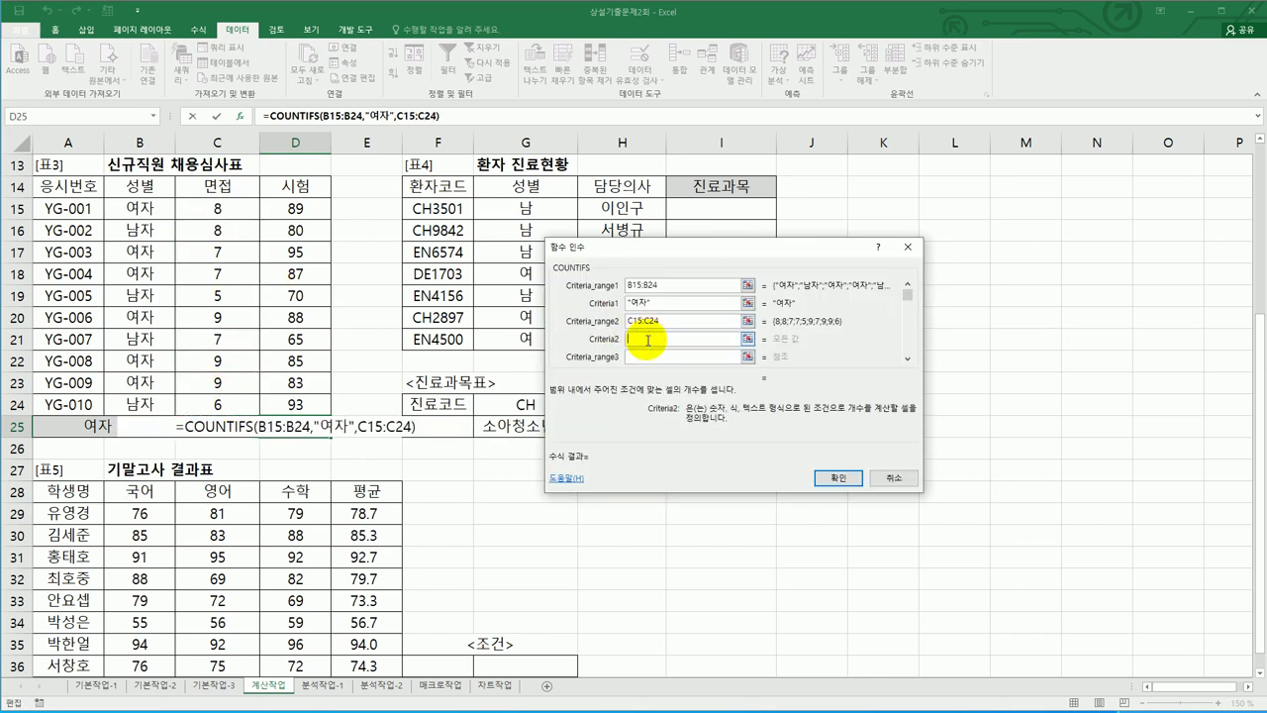
type(">")
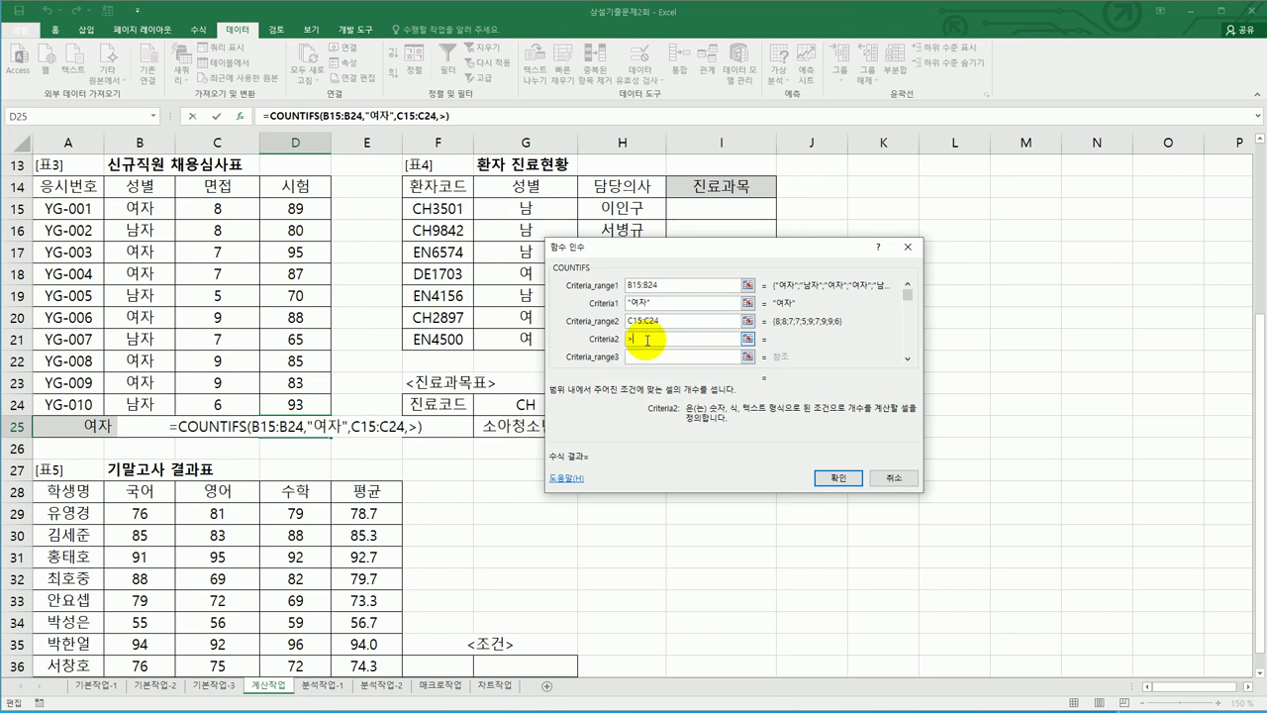
type("=8")
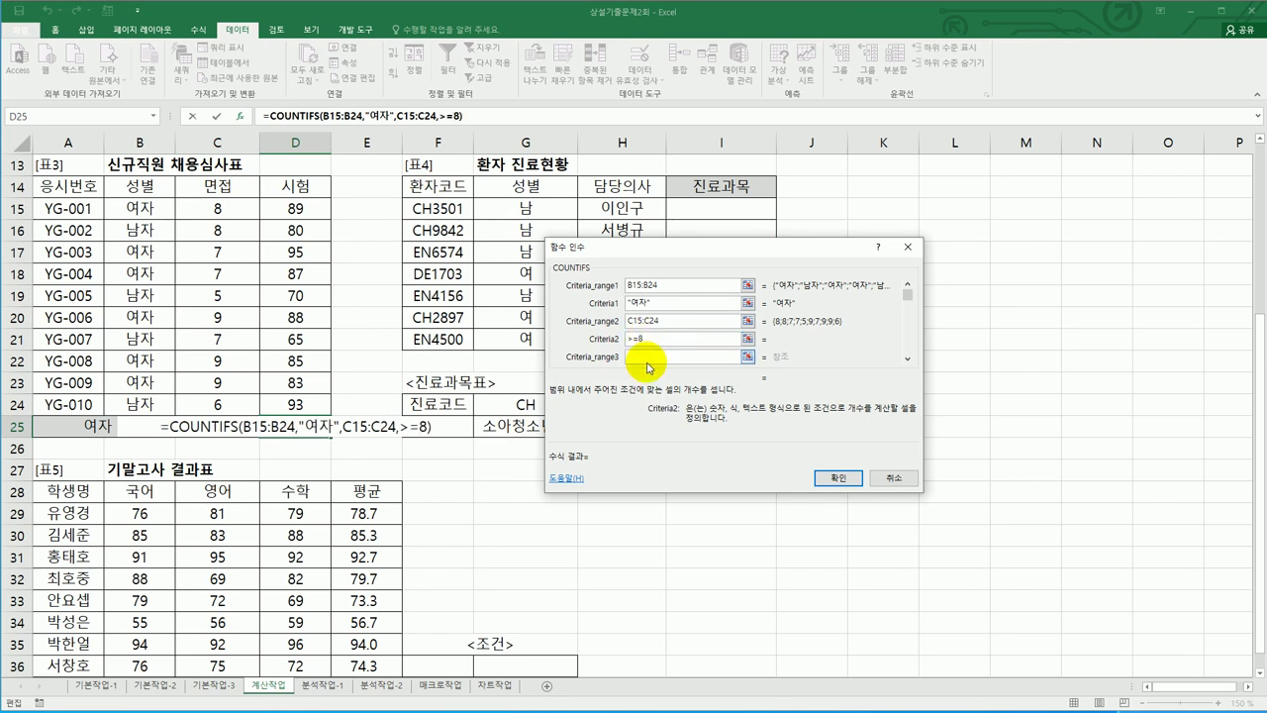
Set the third COUNTIFS condition to the 시험 range D15:D24 with criterion >=85.
left_click(648, 359)
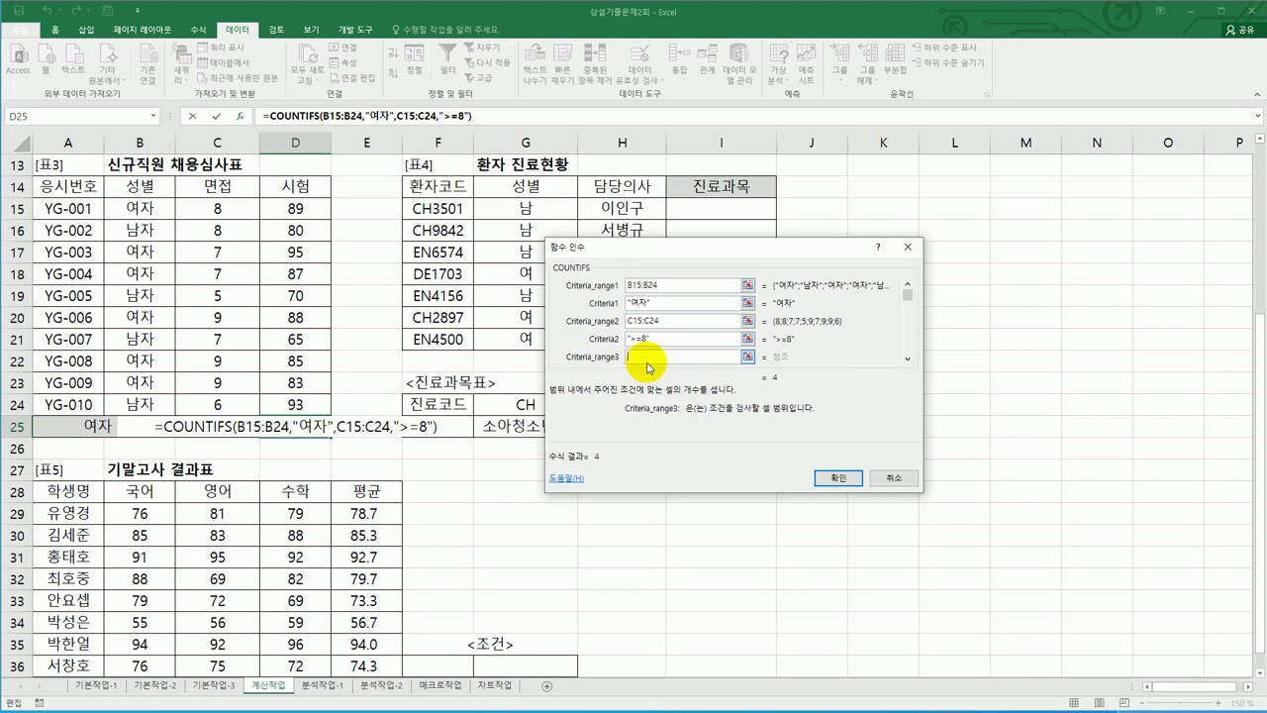
left_click_drag(295, 208, 312, 404)
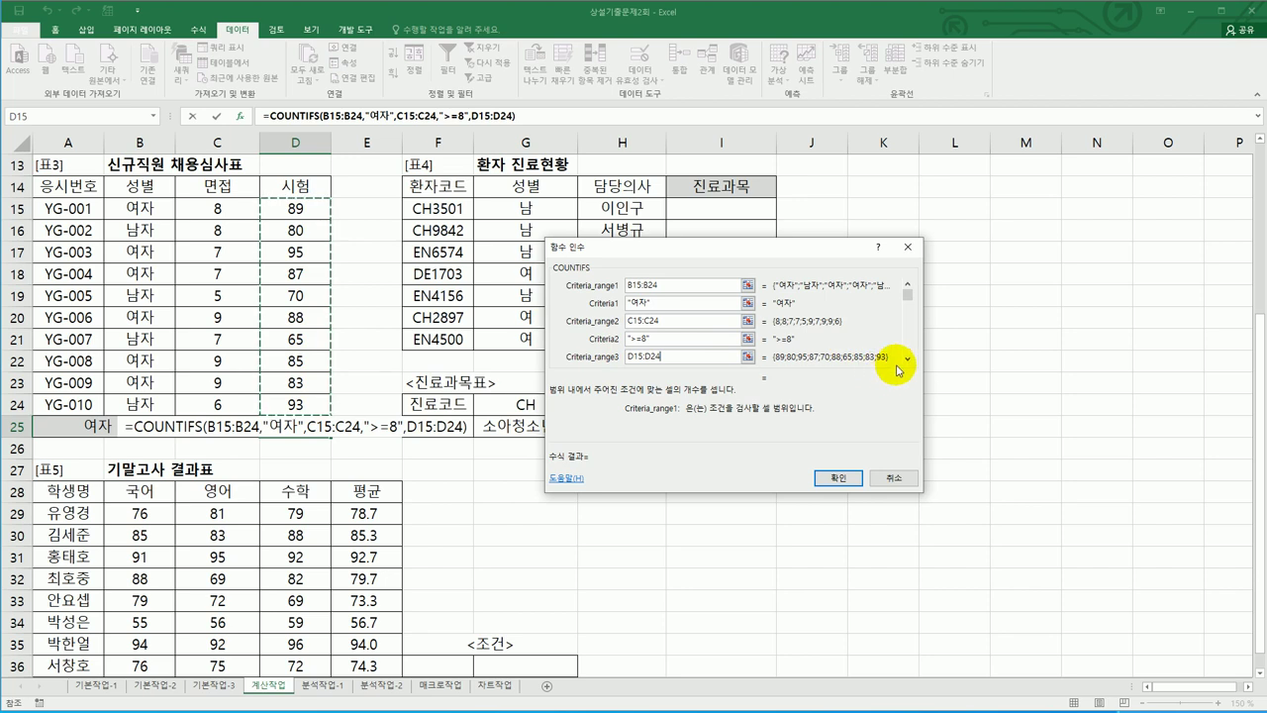
key("Tab")
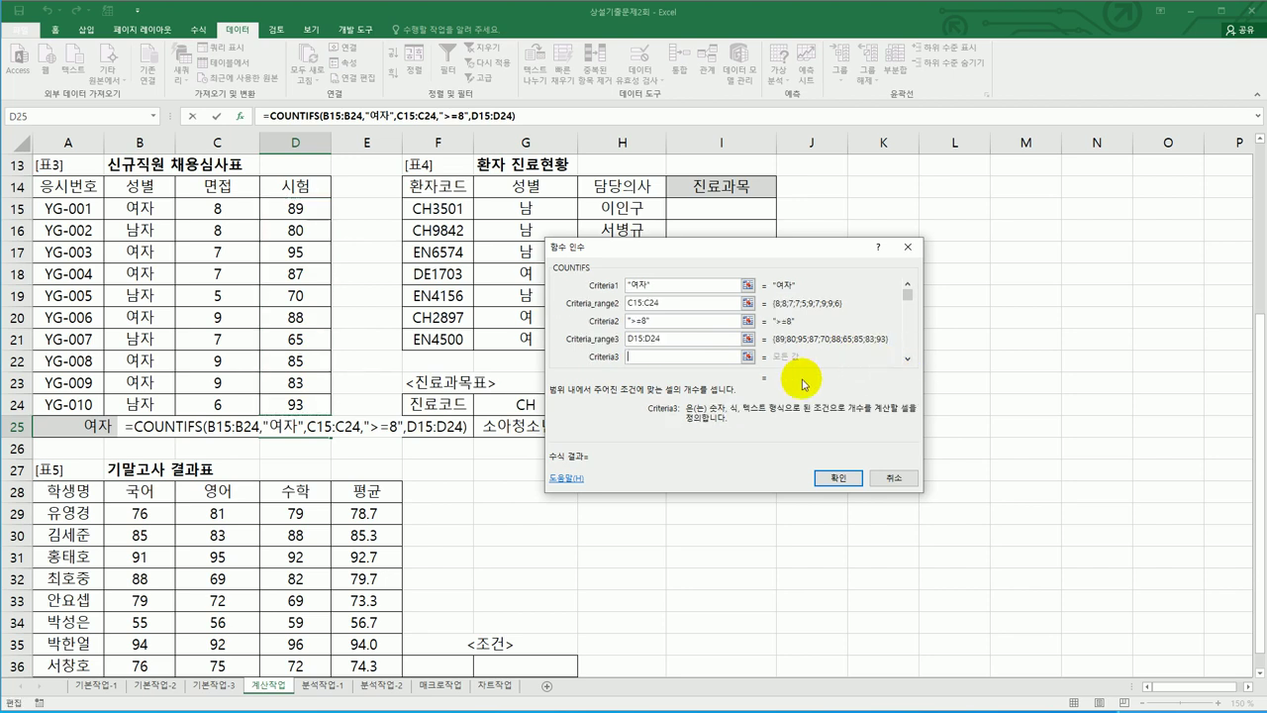
type(">")
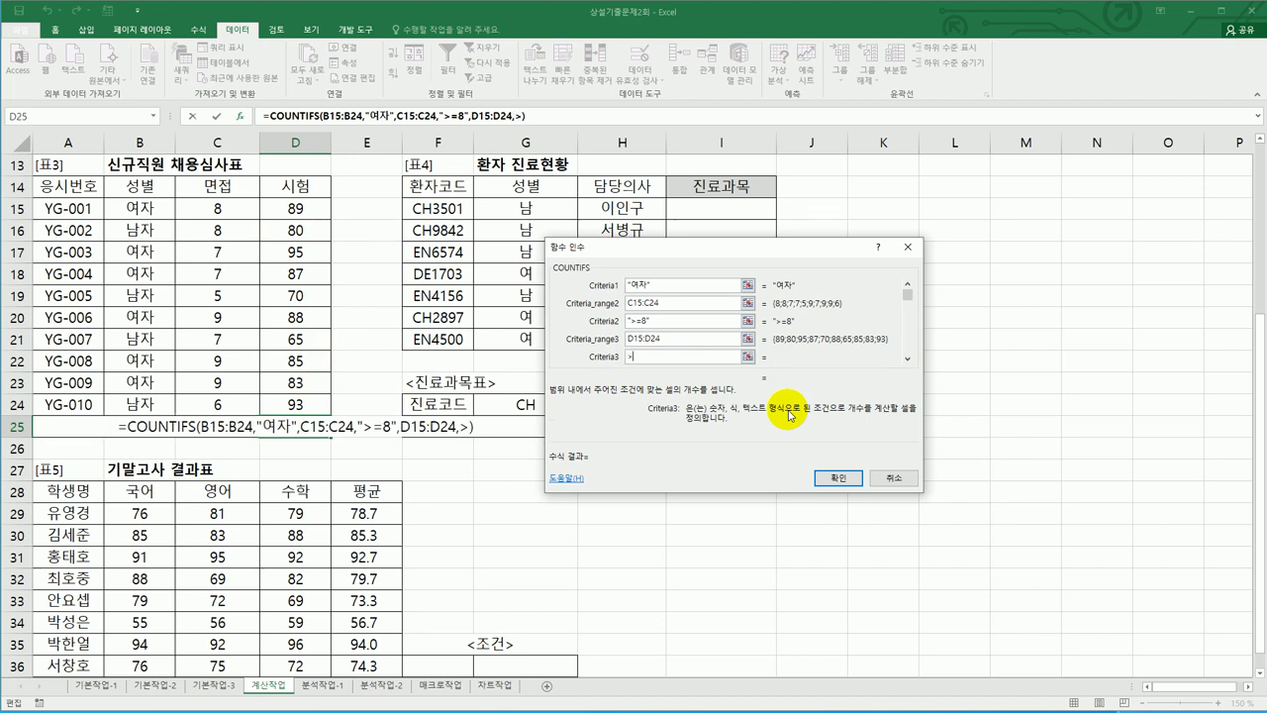
type("=8")
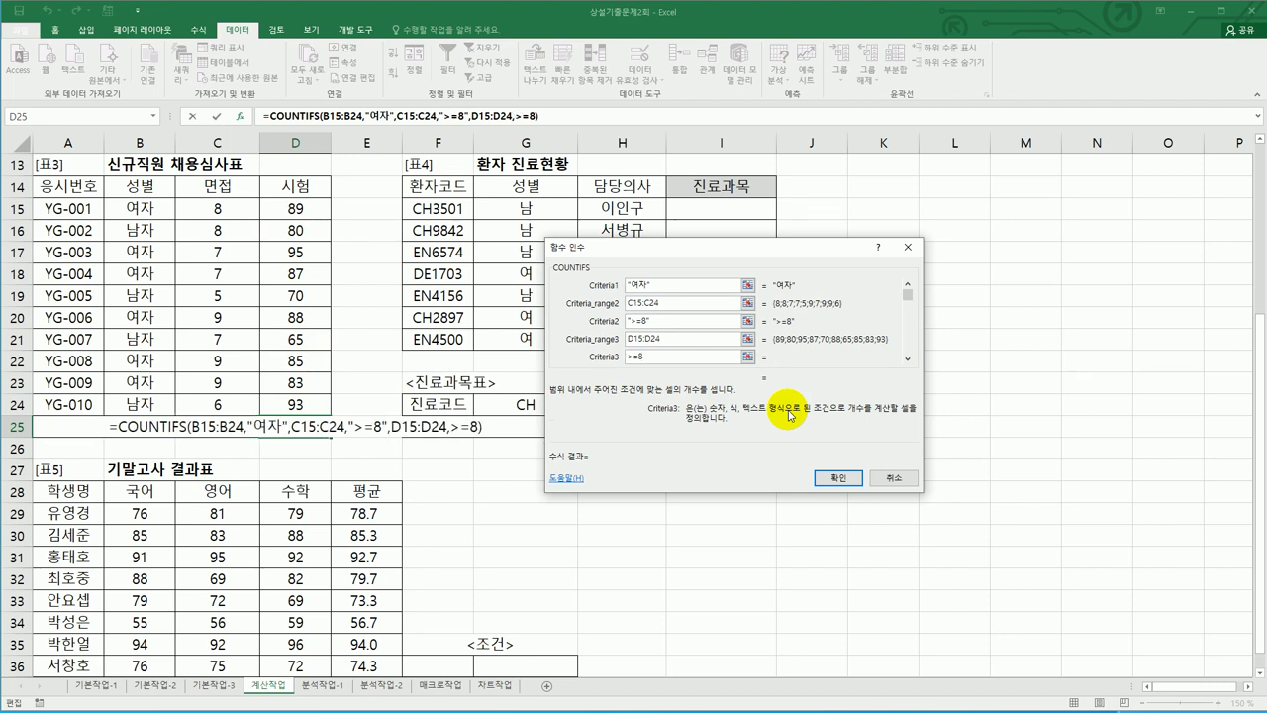
type("5")
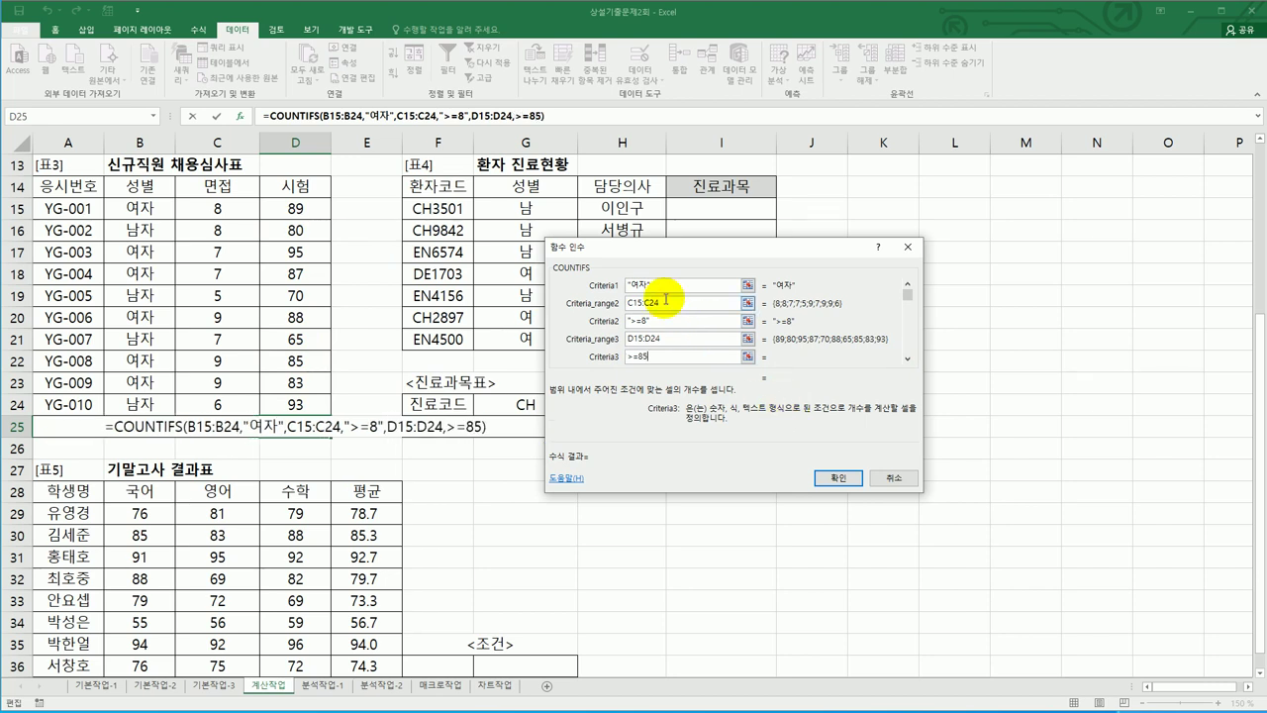
Complete the COUNTIFS arguments and enter the 여자 사원 합격자수 formula in D25.
left_click(665, 285)
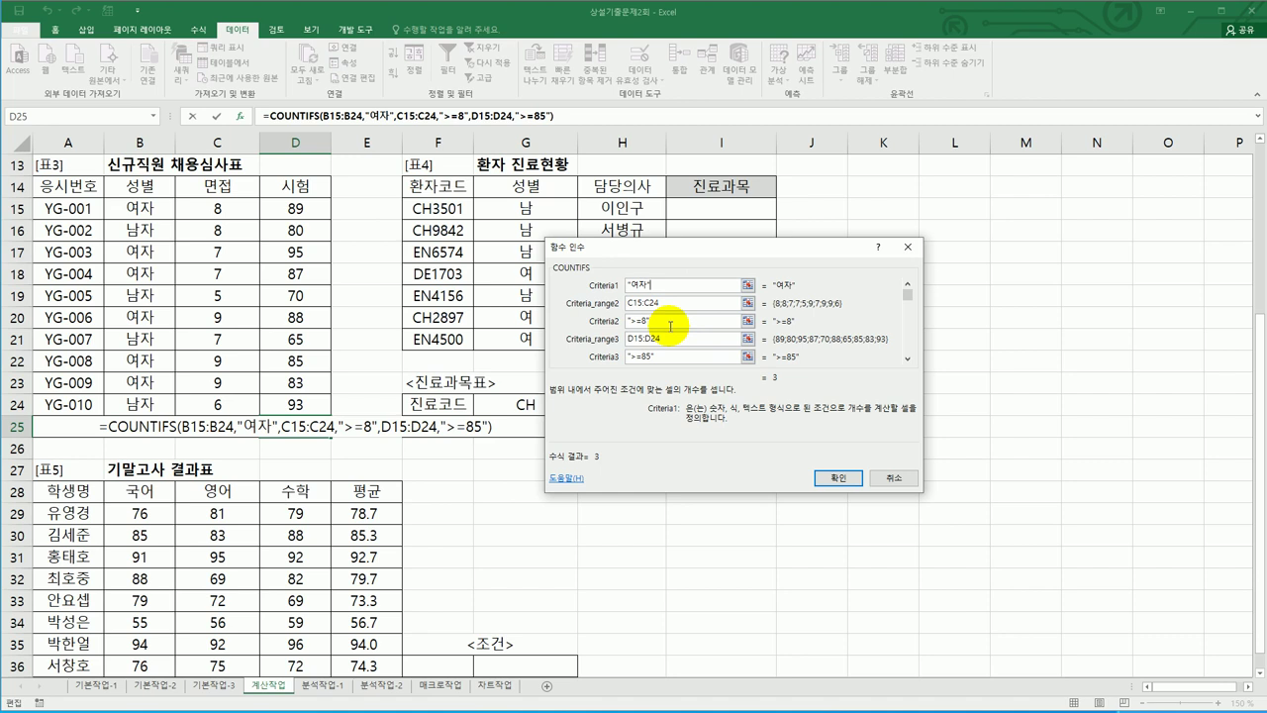
left_click(840, 477)
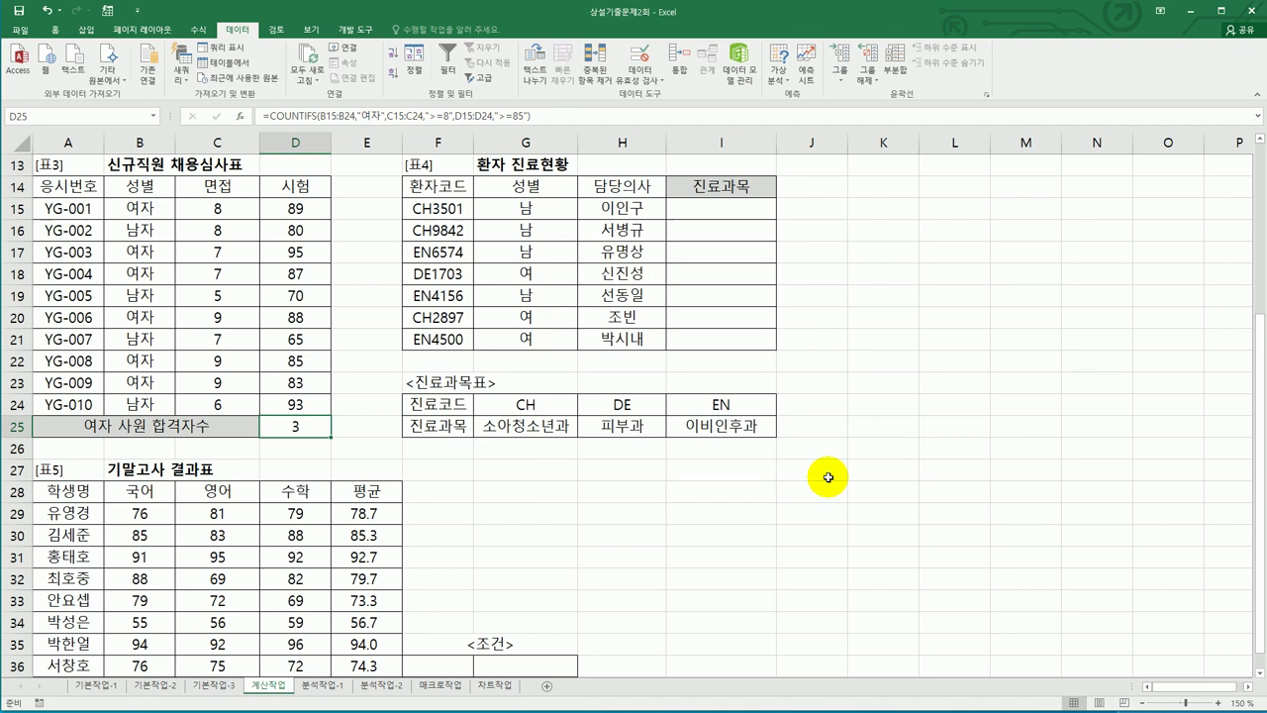
Review the COUNTIFS formula in D25, examining how each criteria range pairs with its condition.
double_click(320, 427)
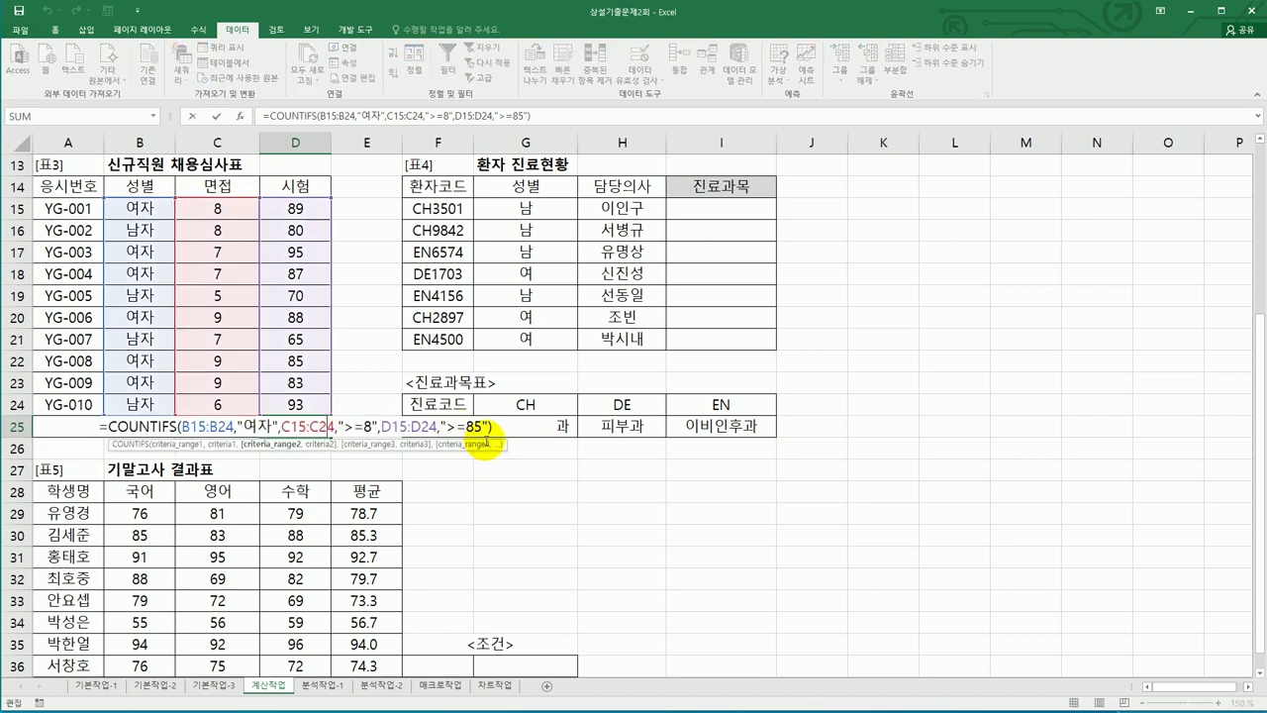
left_click(504, 430)
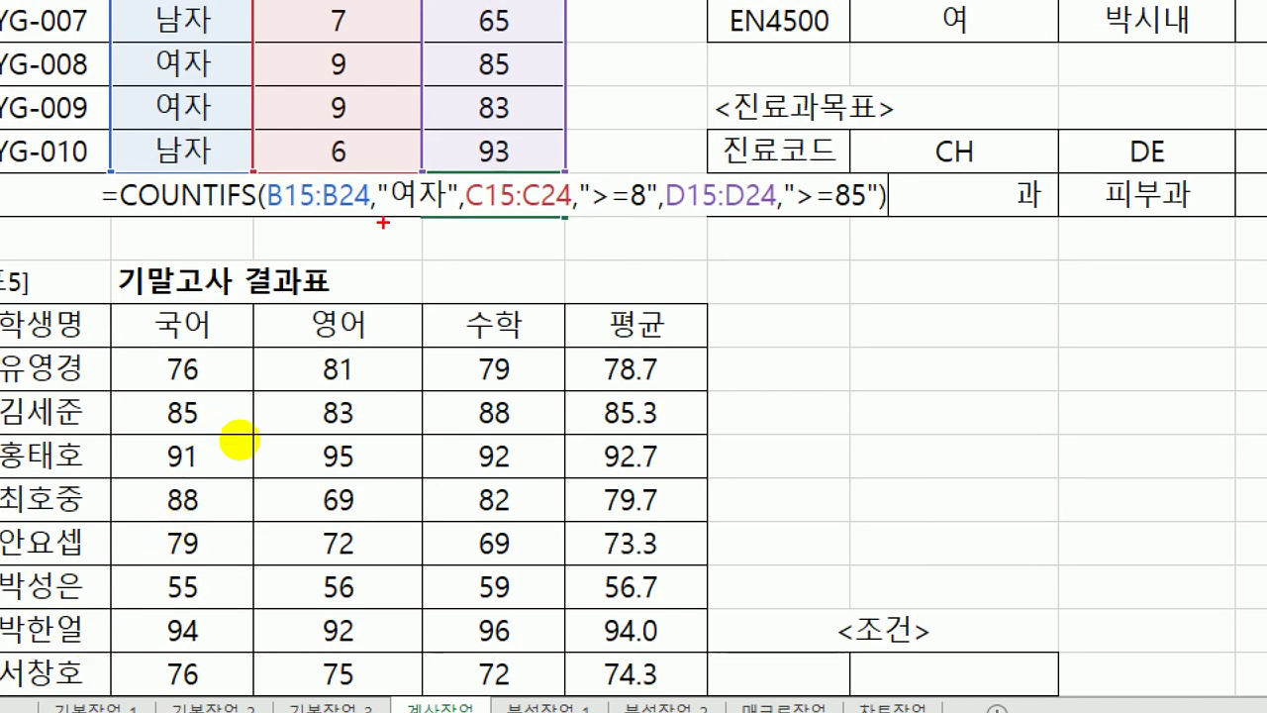
mouse_move(297, 166)
left_mouse_down()
mouse_move(268, 188)
mouse_move(386, 224)
left_mouse_up()
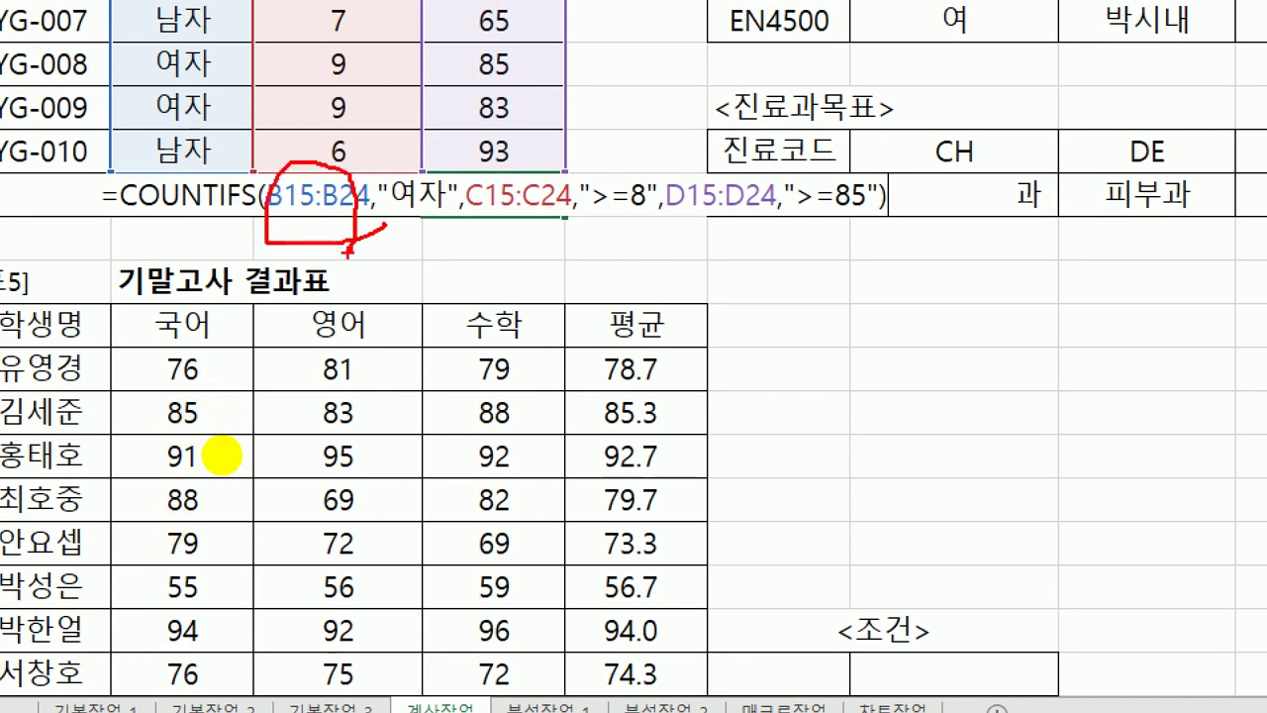
left_click_drag(406, 129, 455, 113)
mouse_move(545, 206)
left_mouse_down()
mouse_move(550, 157)
mouse_move(473, 198)
mouse_move(543, 227)
left_mouse_up()
left_click_drag(618, 119, 653, 107)
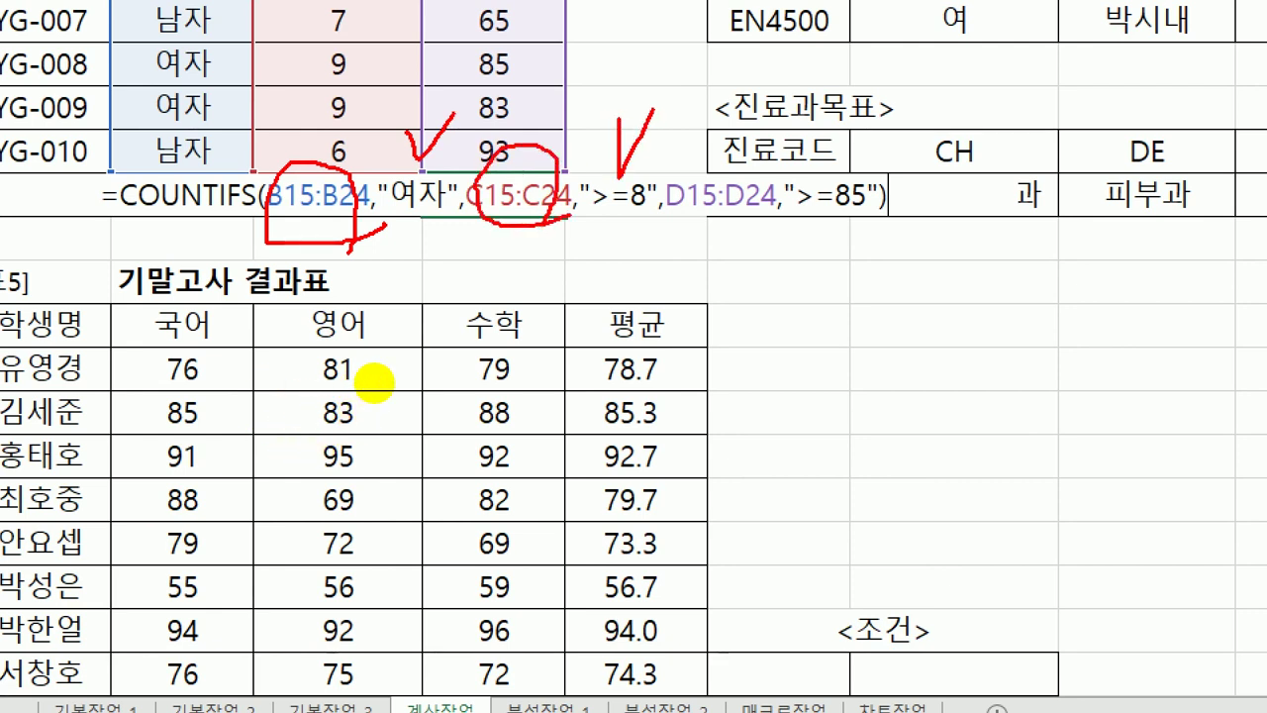
left_click_drag(703, 233, 755, 233)
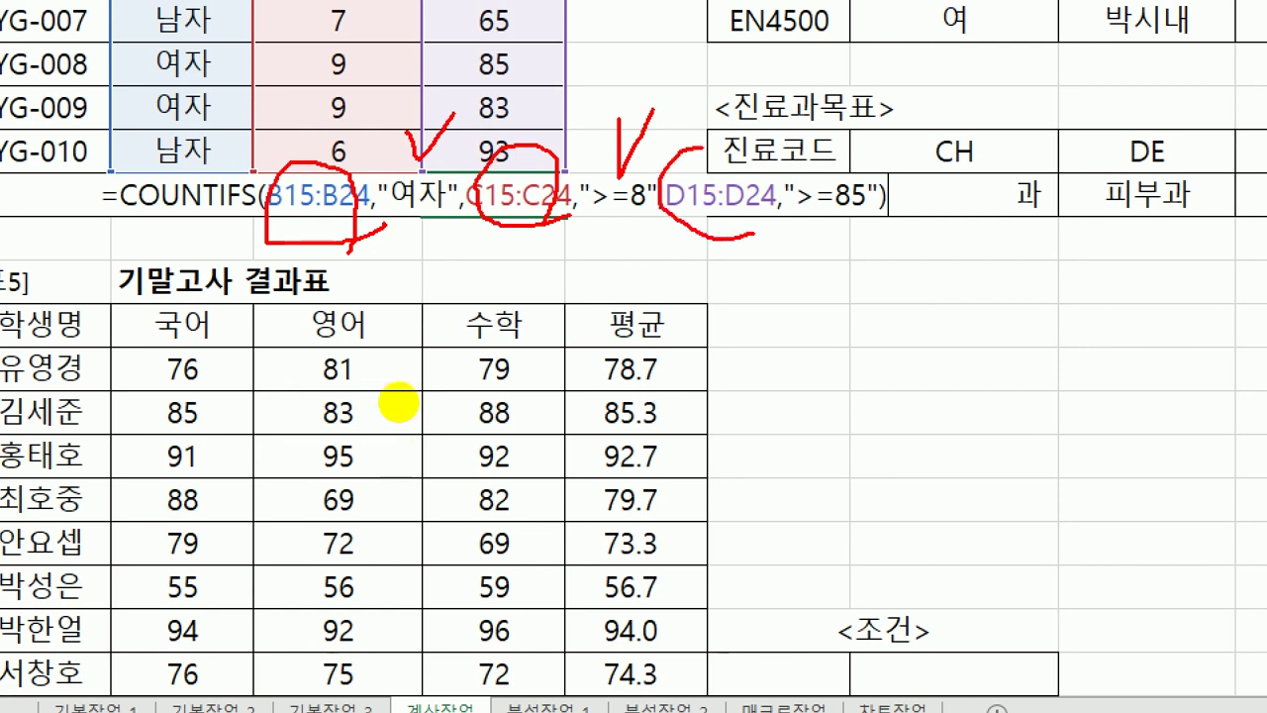
mouse_move(738, 150)
left_mouse_down()
mouse_move(661, 198)
mouse_move(752, 238)
left_mouse_up()
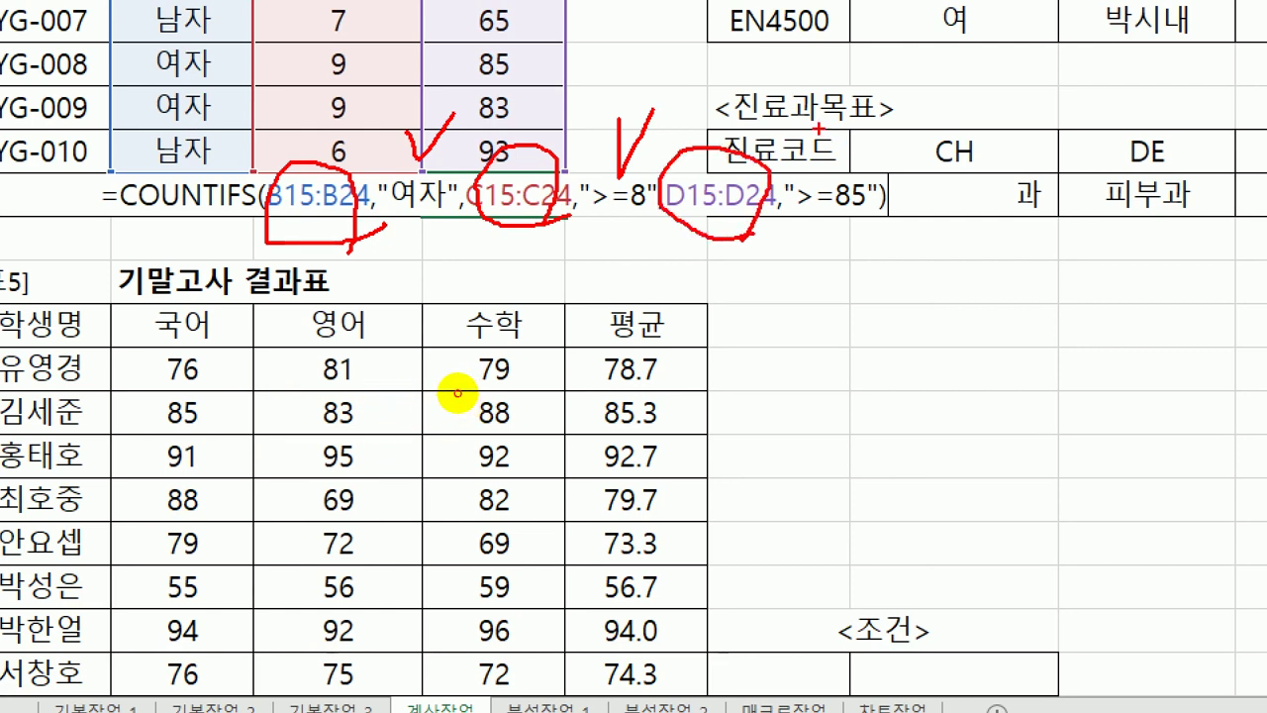
left_click_drag(820, 141, 877, 129)
left_click_drag(299, 273, 912, 261)
mouse_move(124, 211)
left_mouse_down()
mouse_move(184, 226)
mouse_move(247, 183)
left_mouse_up()
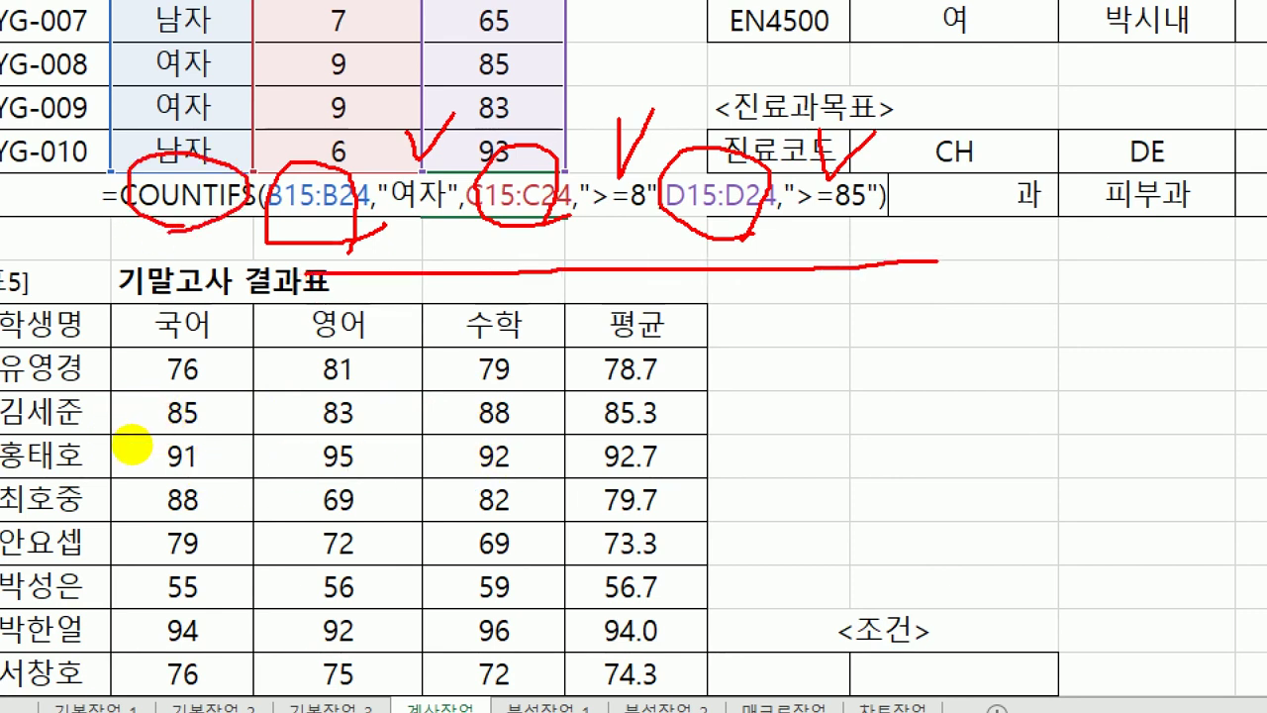
left_click_drag(153, 226, 163, 237)
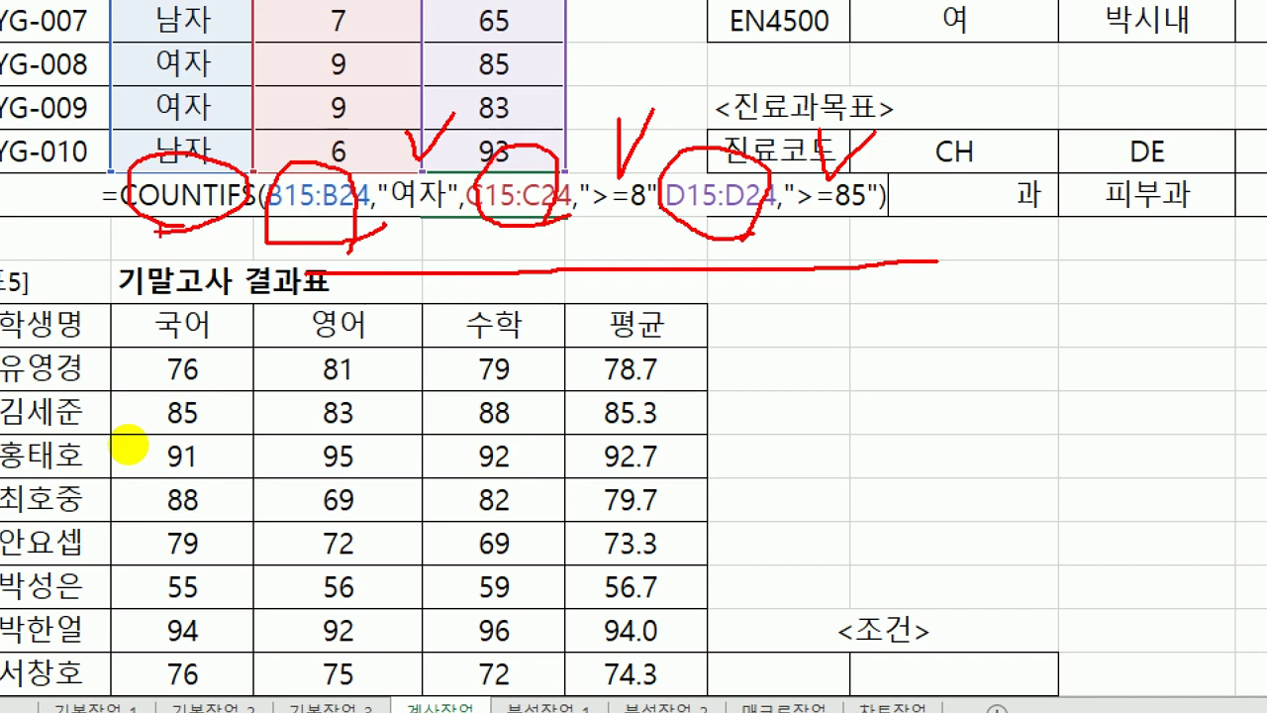
key("Escape")
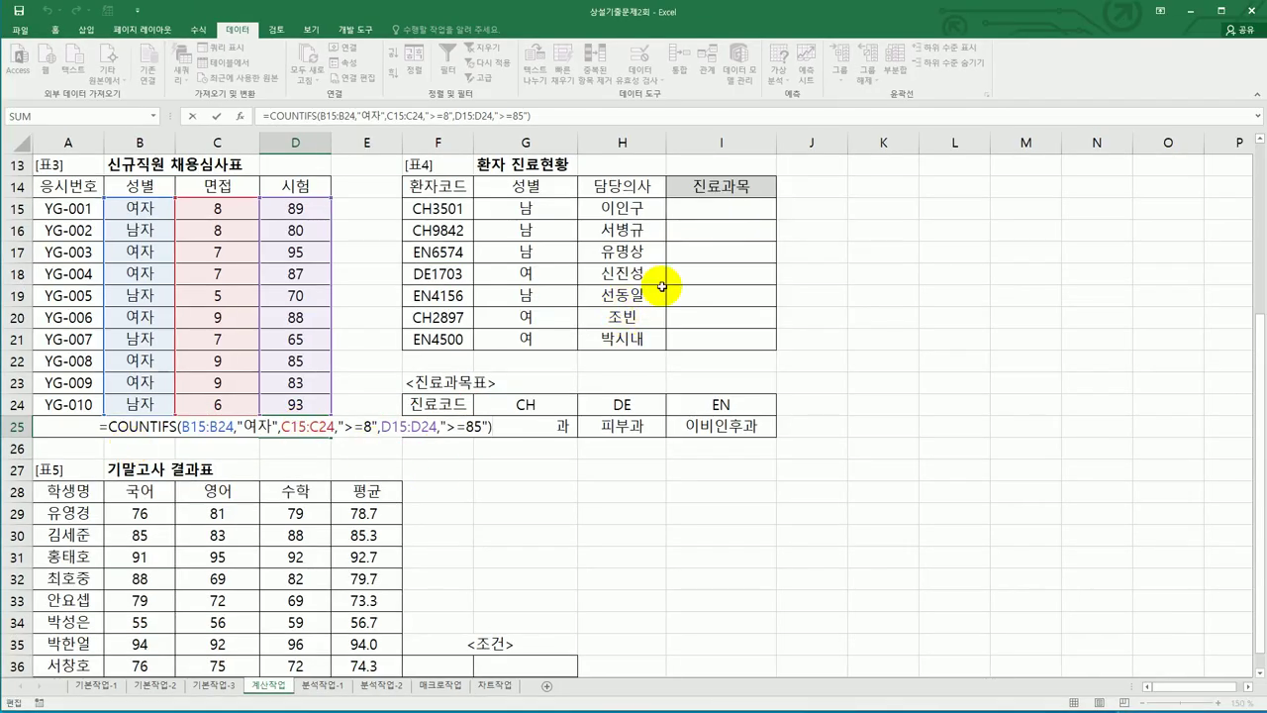
key("Return")
Enter a LEFT formula in I15 that extracts the first 2 characters of the 환자코드 in F15.
left_click(716, 215)
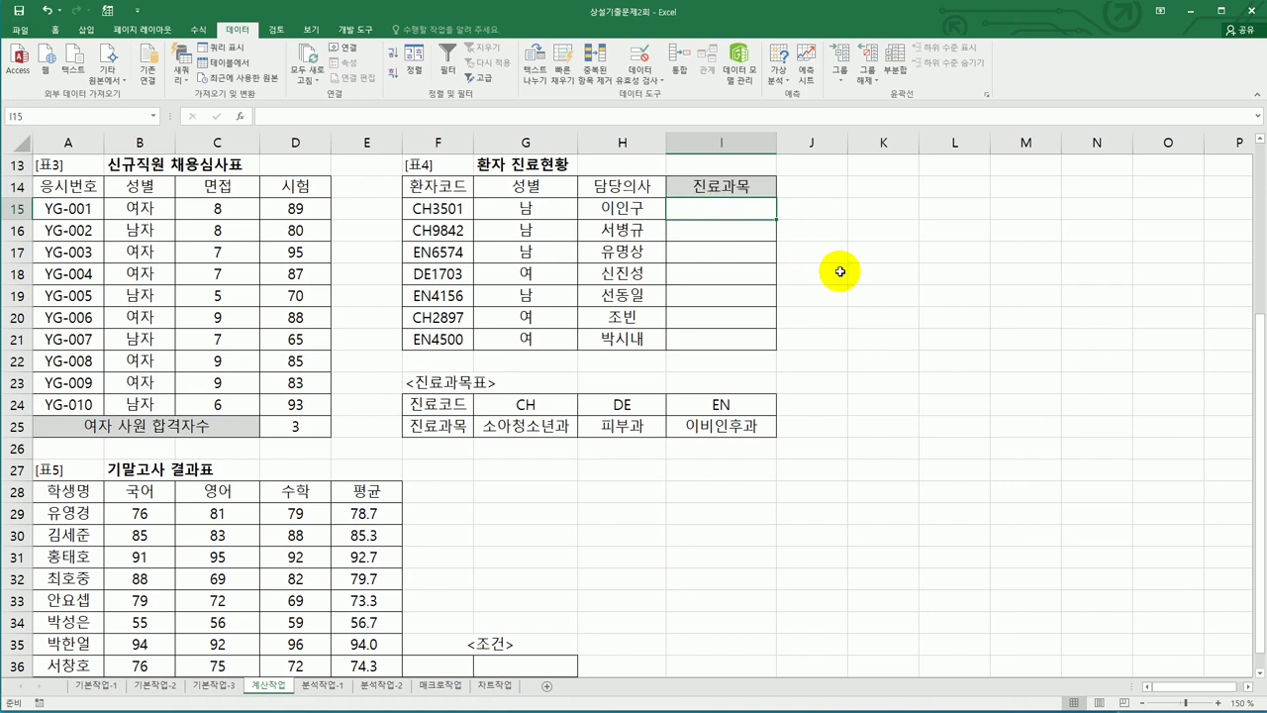
type("=ㅣ")
key("BackSpace")
key("Hangul")
type("lef")
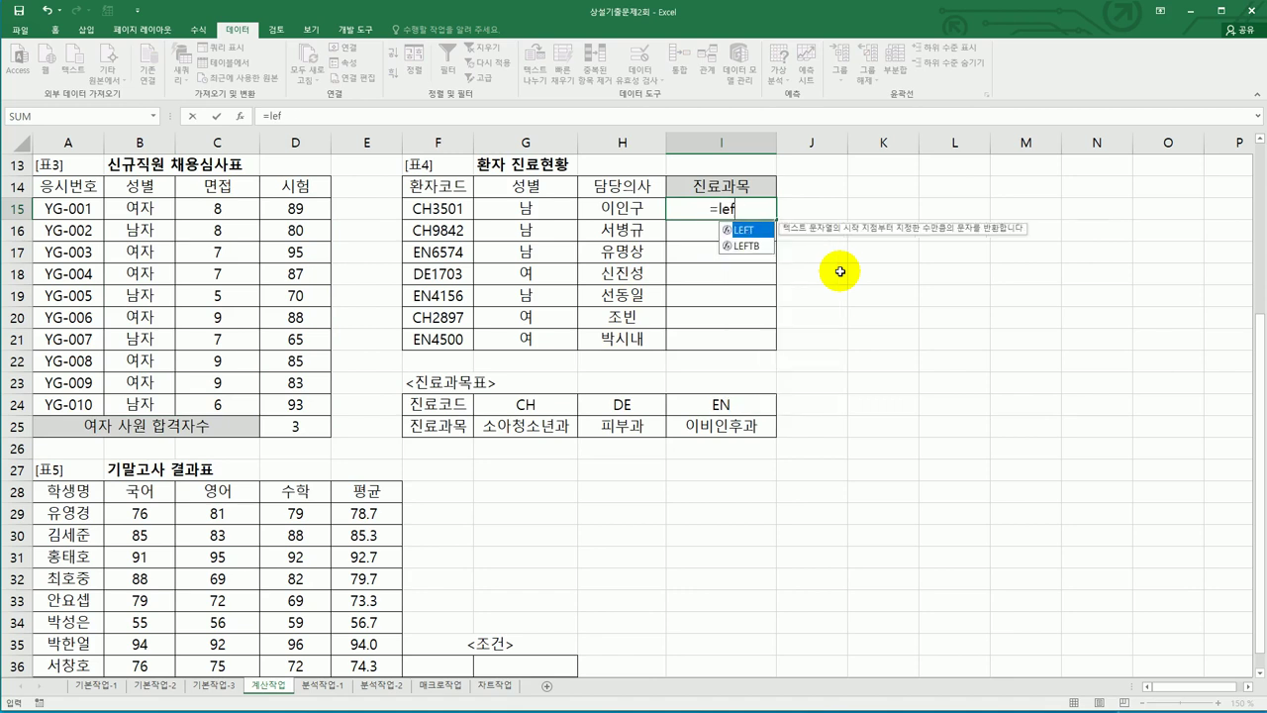
double_click(750, 230)
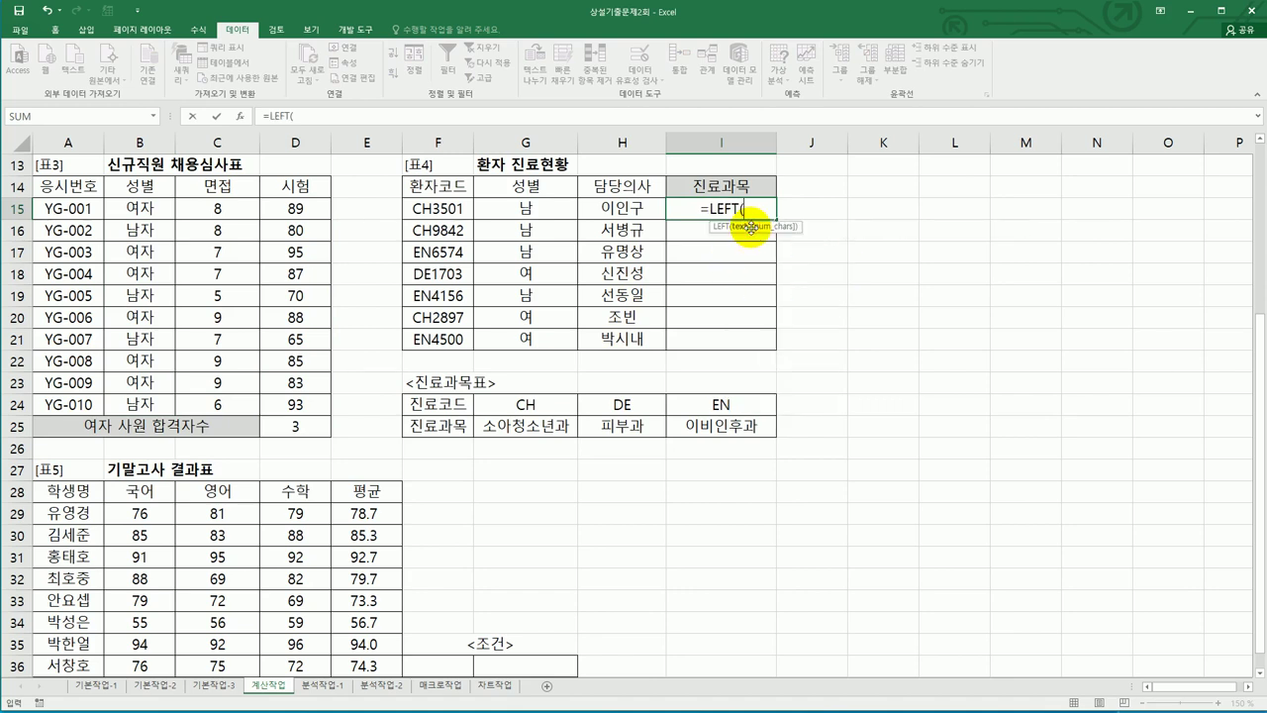
left_click(461, 208)
type(",2")
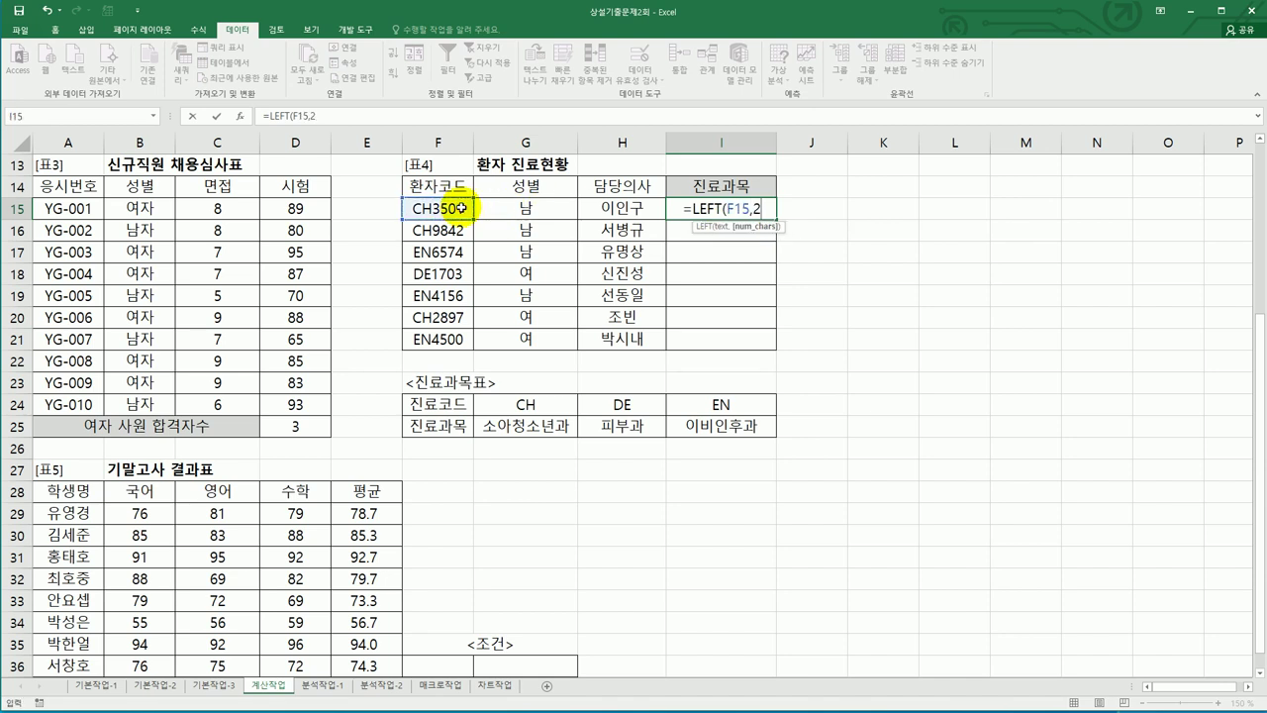
type(")")
key("Return")
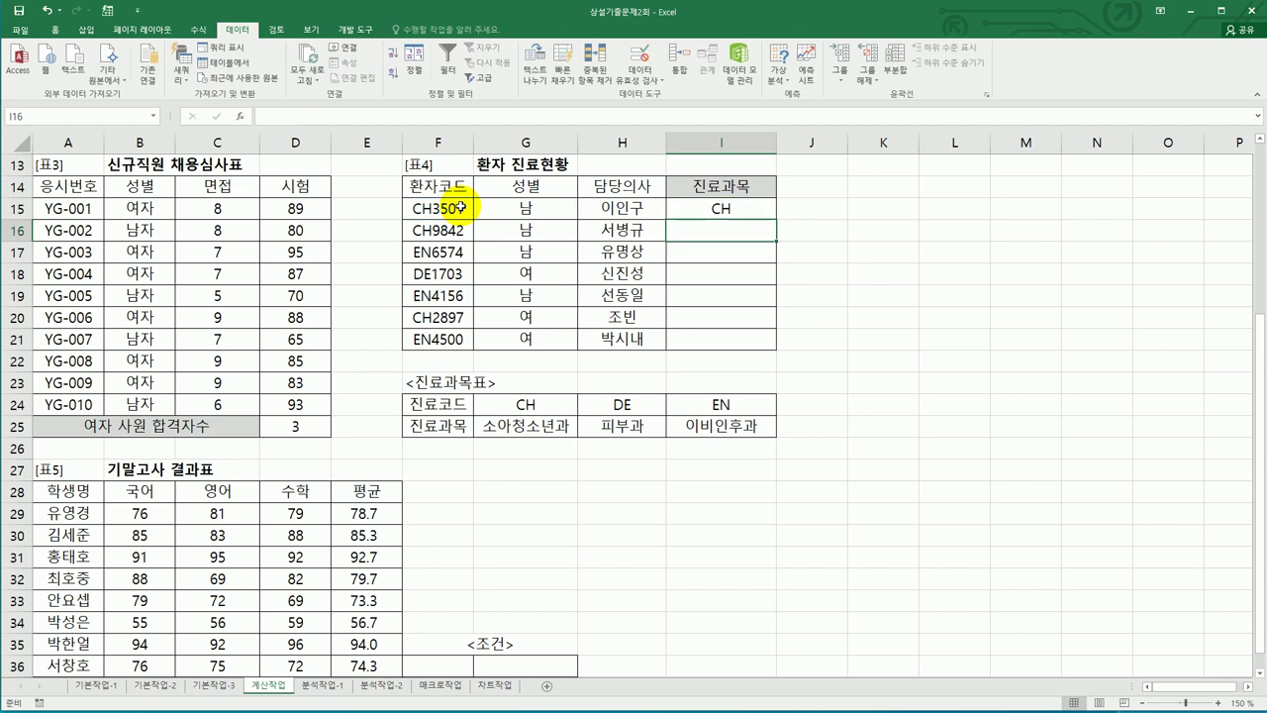
Fill the LEFT formula from I15 down through I21 and highlight the 진료과목표 lookup range G24:I25.
left_click(712, 212)
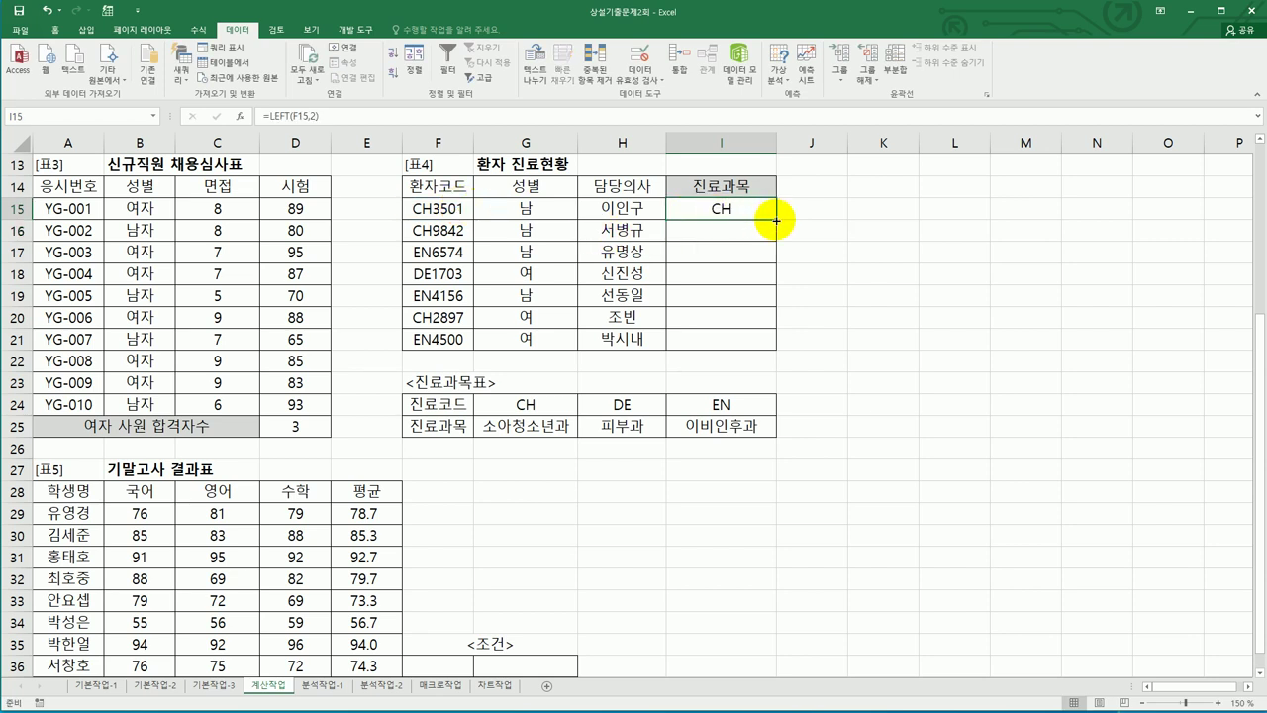
left_click_drag(776, 230, 759, 346)
left_click_drag(486, 407, 705, 433)
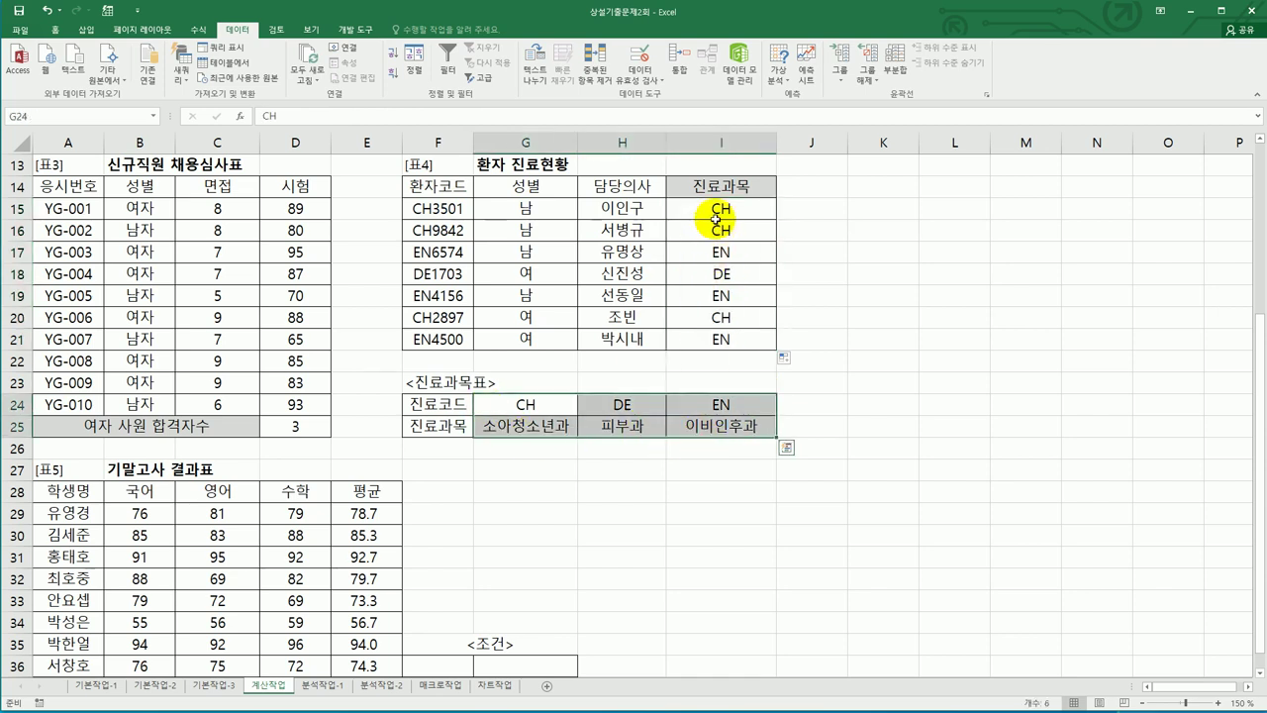
left_click_drag(543, 405, 709, 428)
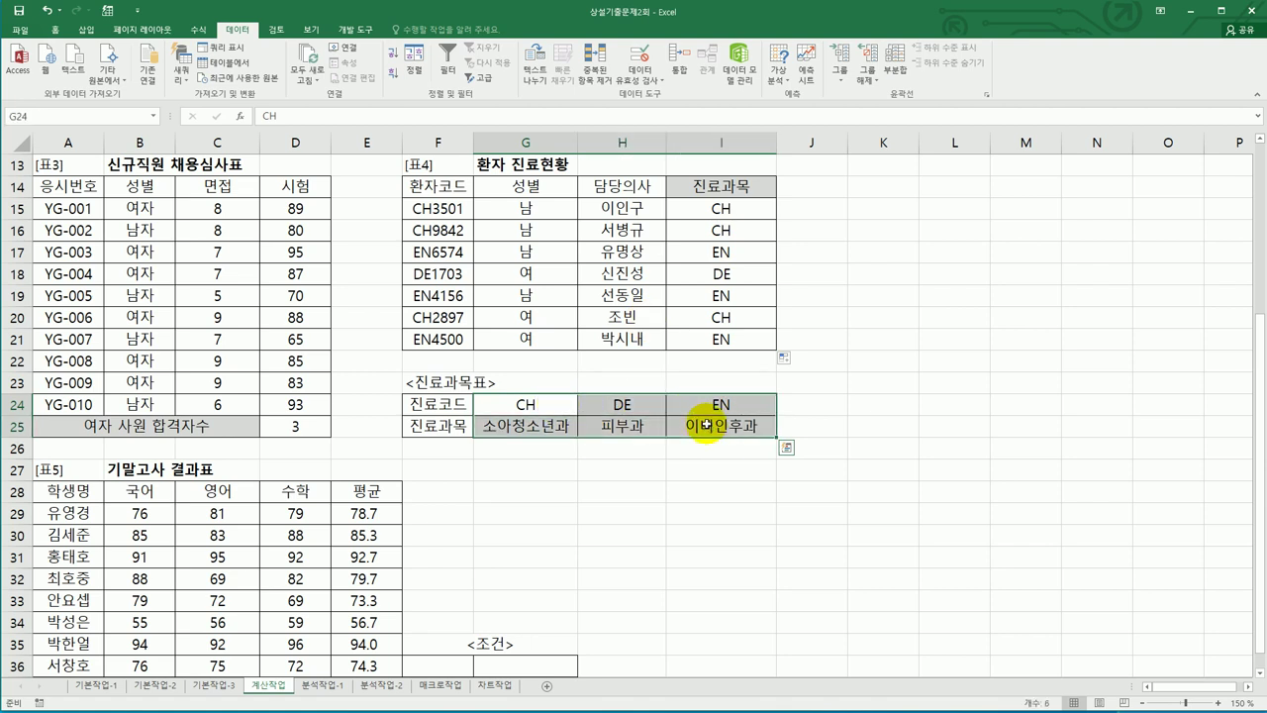
Nest the LEFT expression in I15 inside HLOOKUP as the lookup value and use the absolute range $G$24:$I$25 as the table array.
double_click(709, 209)
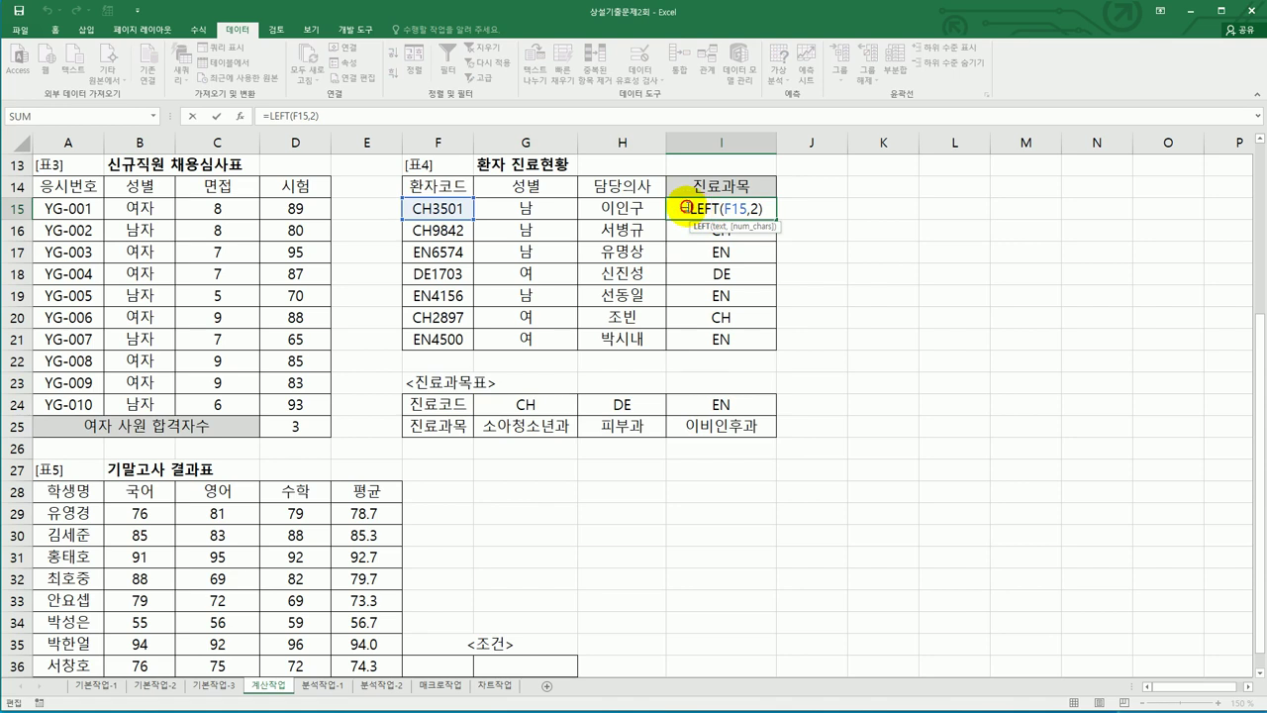
left_click(690, 209)
type("hl")
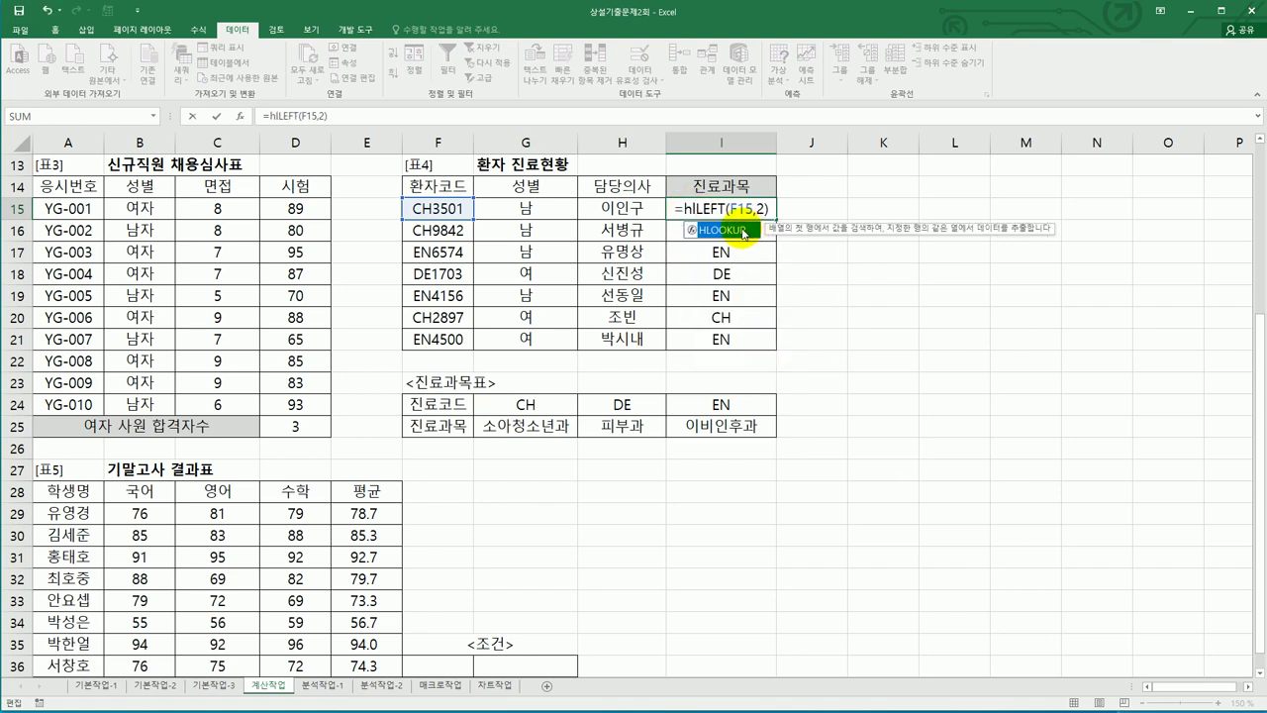
double_click(741, 231)
left_click(801, 209)
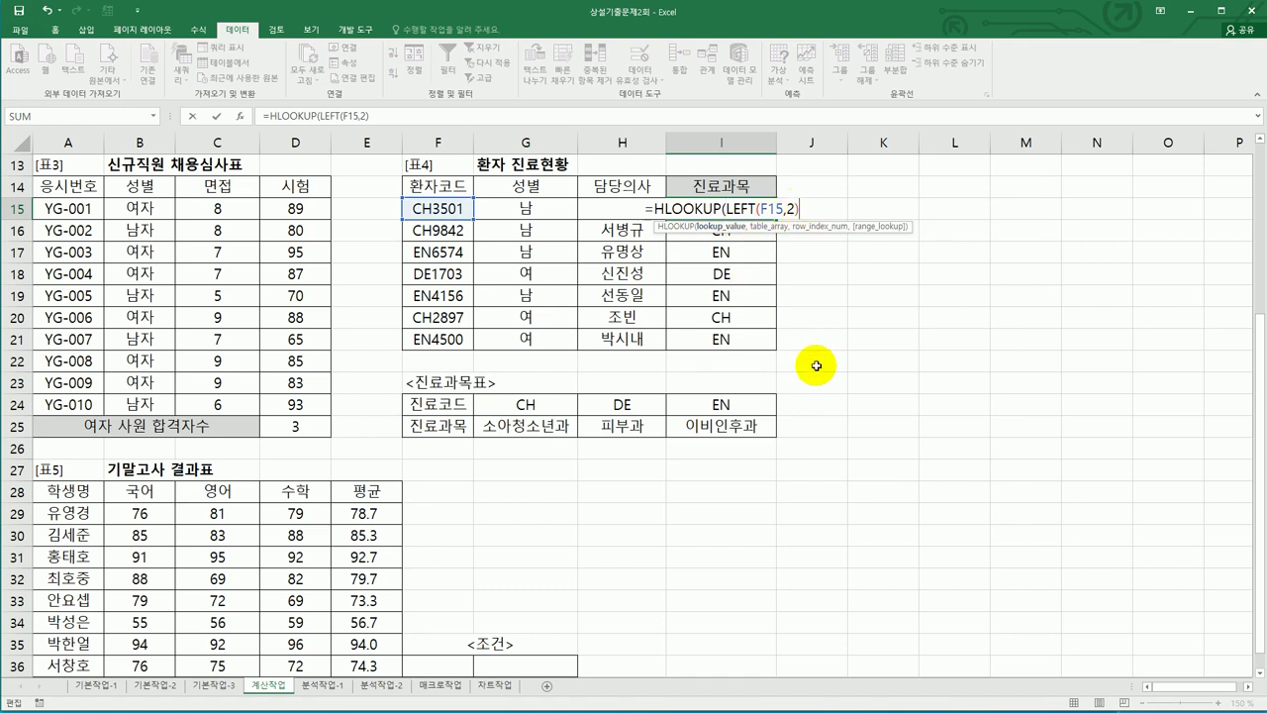
type(",")
left_click_drag(545, 408, 683, 426)
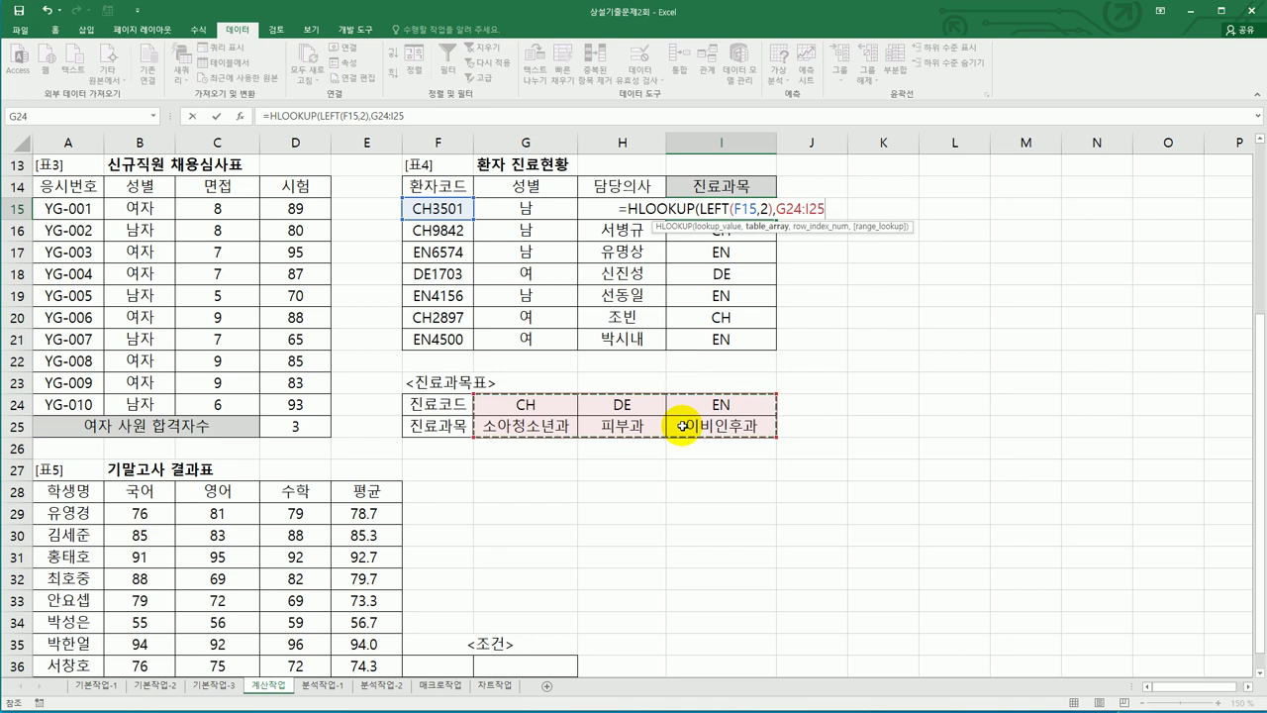
key("F4")
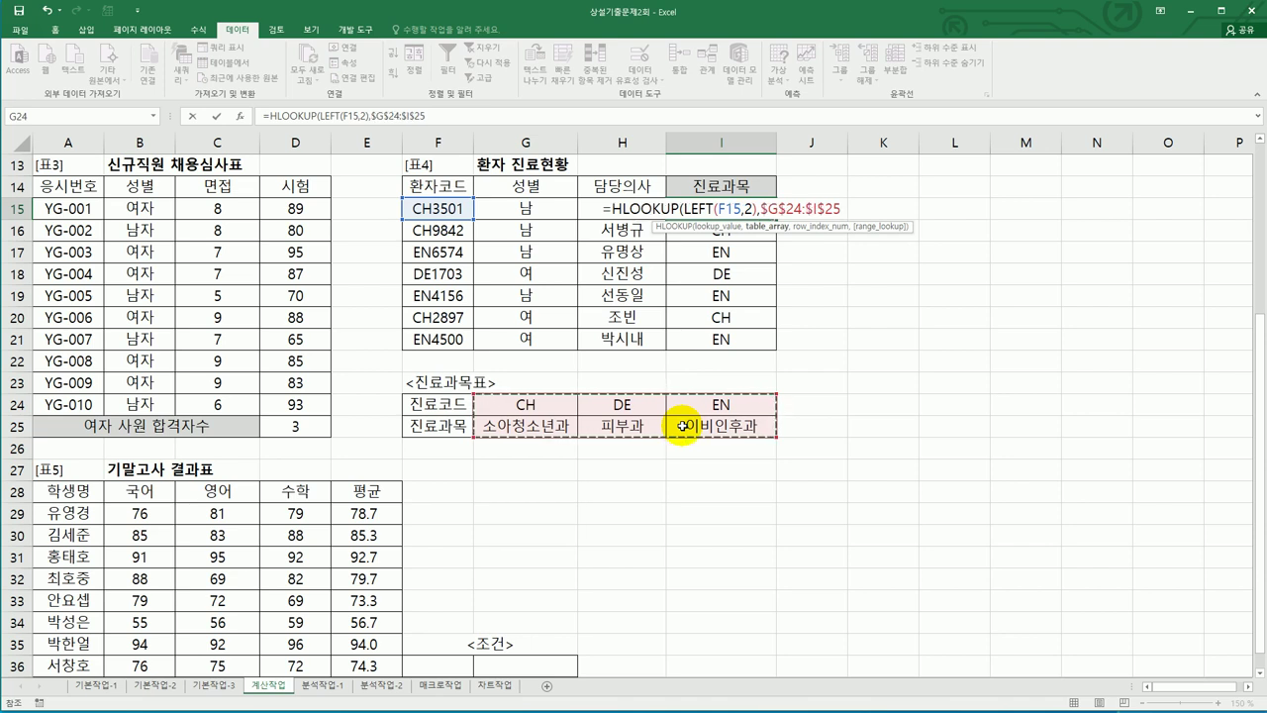
type(",")
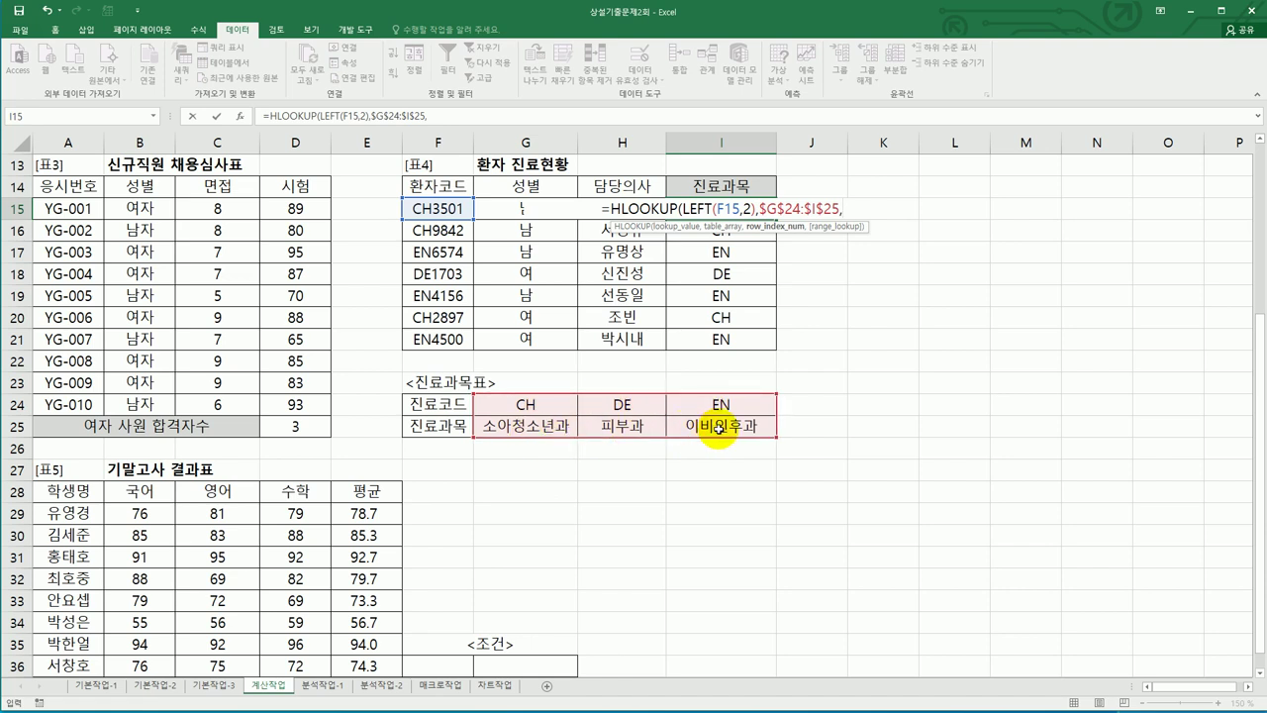
Finish the HLOOKUP in I15 with row index 2 and exact match FALSE, and fill it down through I21.
type("2,")
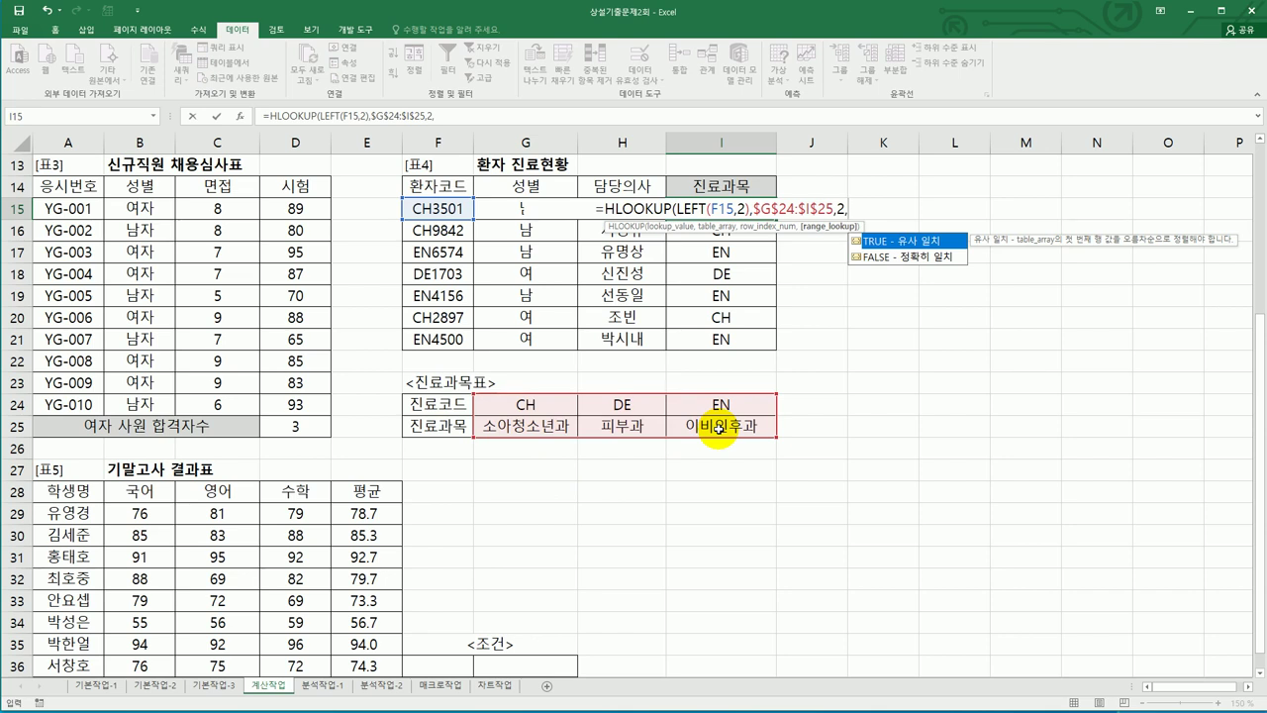
left_click(913, 264)
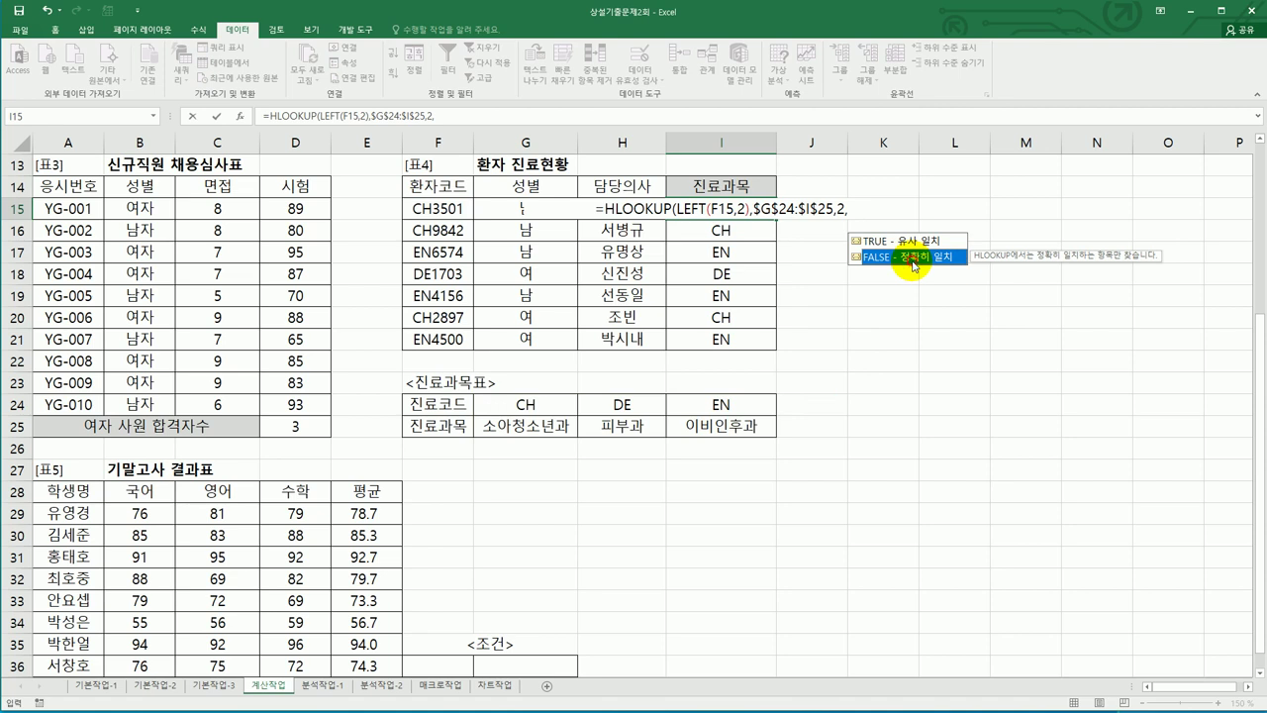
double_click(913, 264)
key("Return")
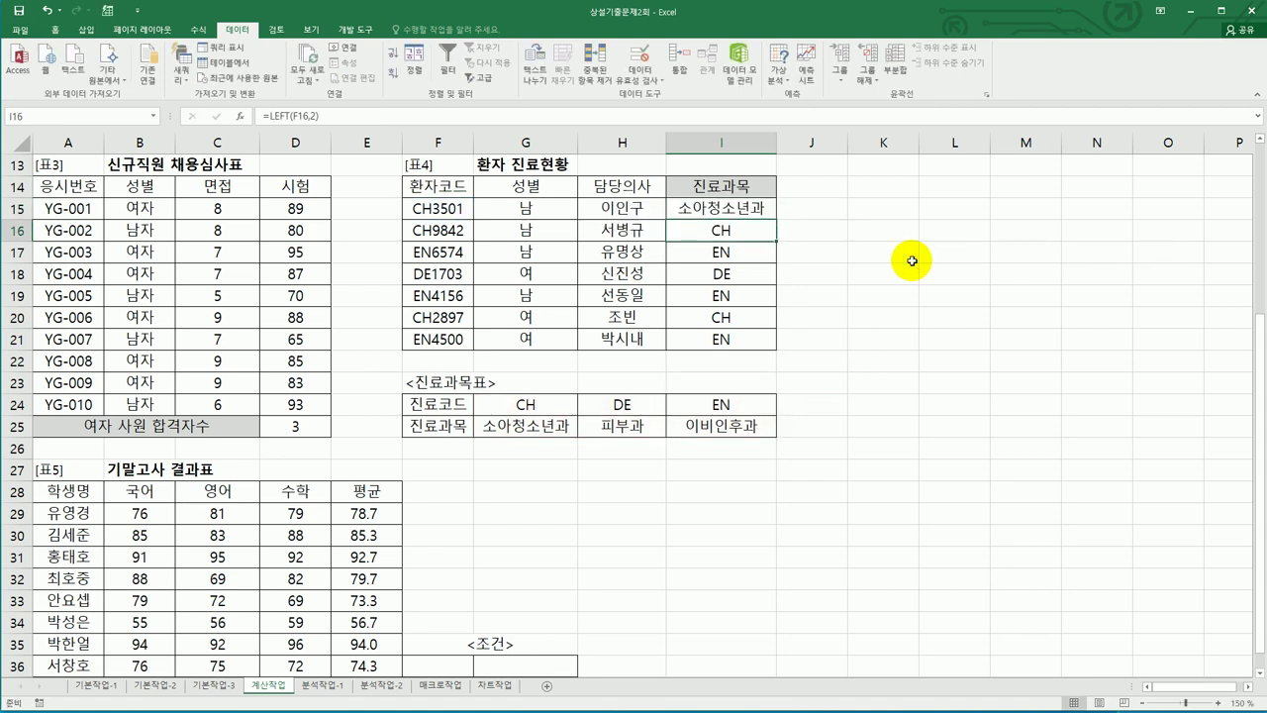
left_click(747, 210)
left_click_drag(778, 219, 765, 344)
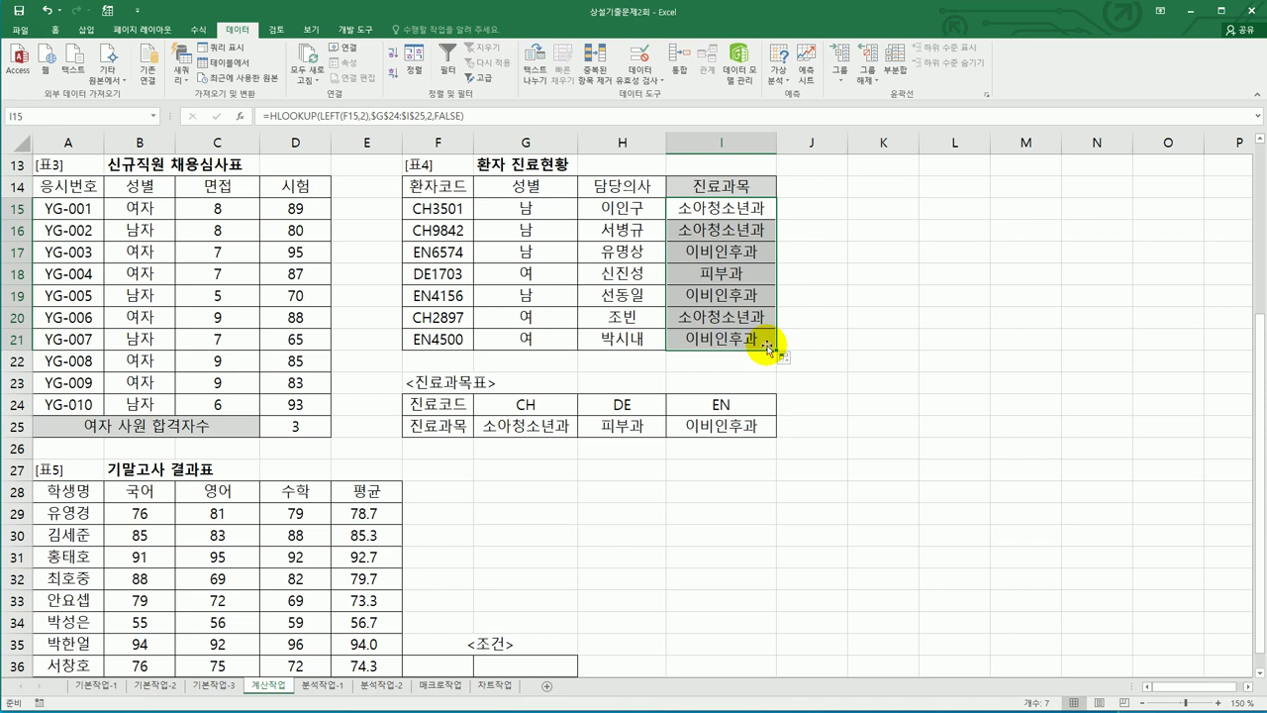
Copy the 평균 header from E28 into both header cells of the 표5 condition table, F36 and G36.
scroll(614, 353, "down", 4)
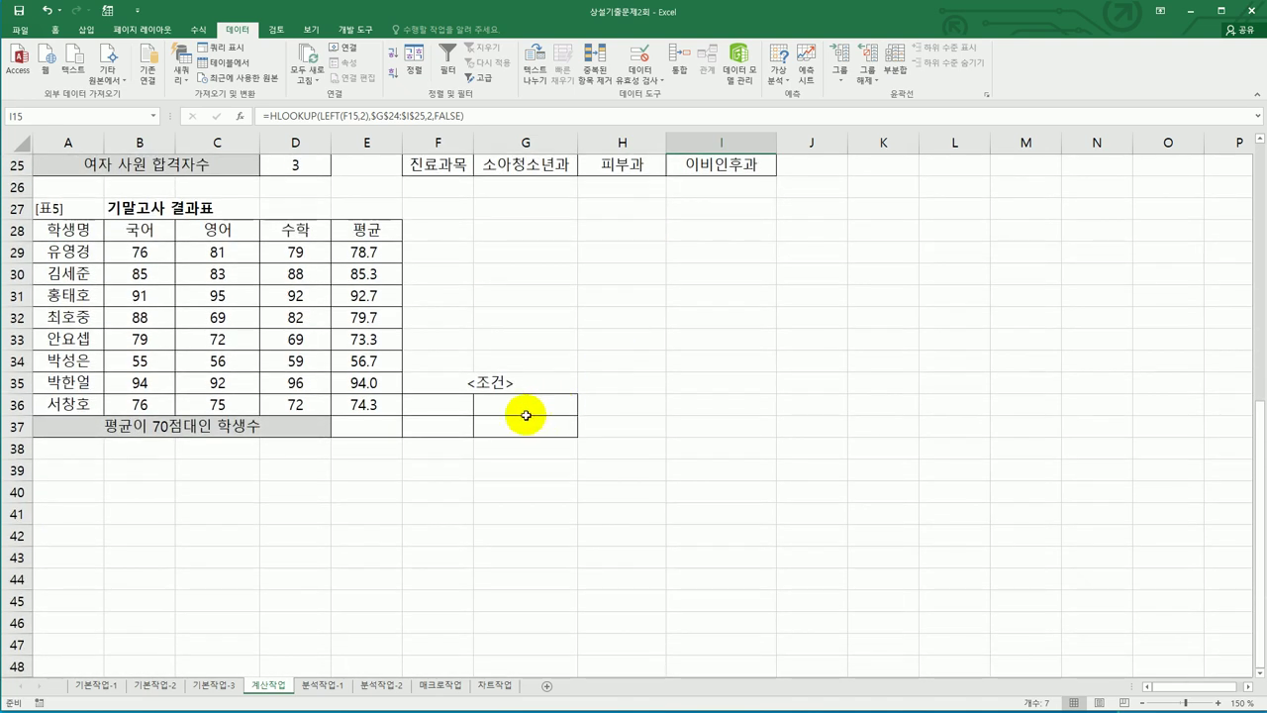
left_click_drag(452, 406, 515, 425)
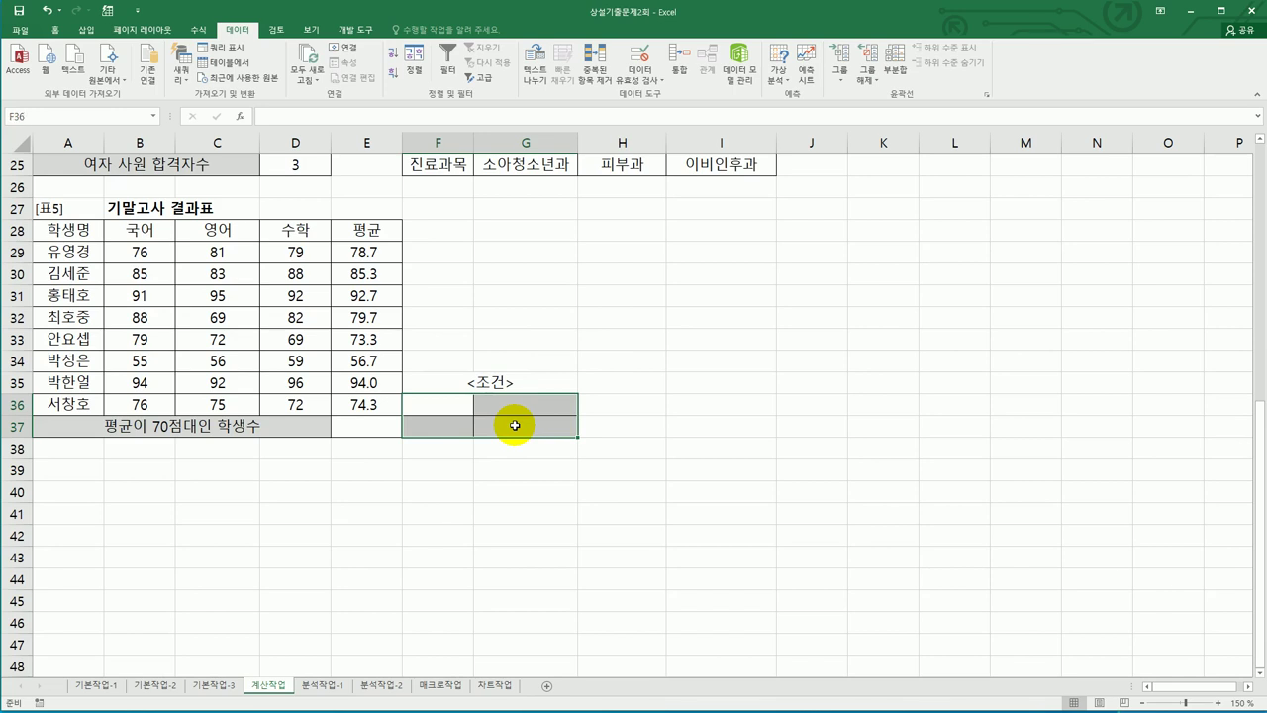
left_click(367, 228)
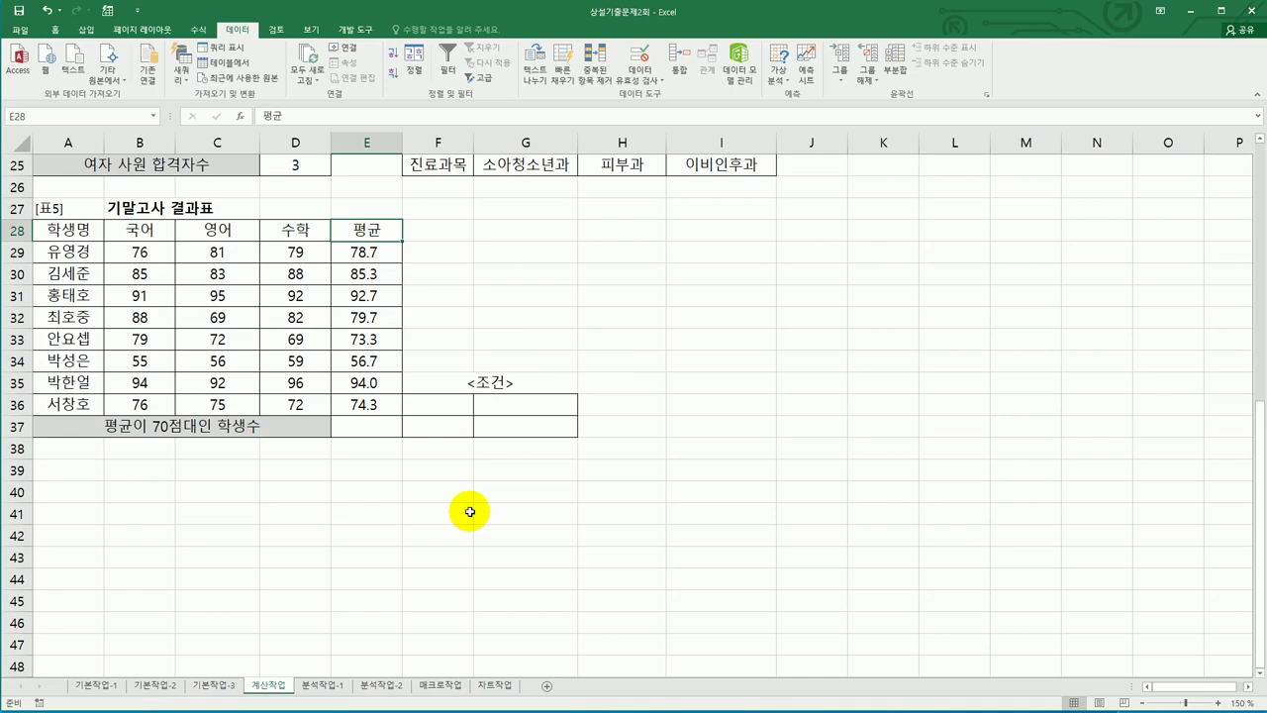
key("ctrl+c")
left_click(458, 405)
key("ctrl+v")
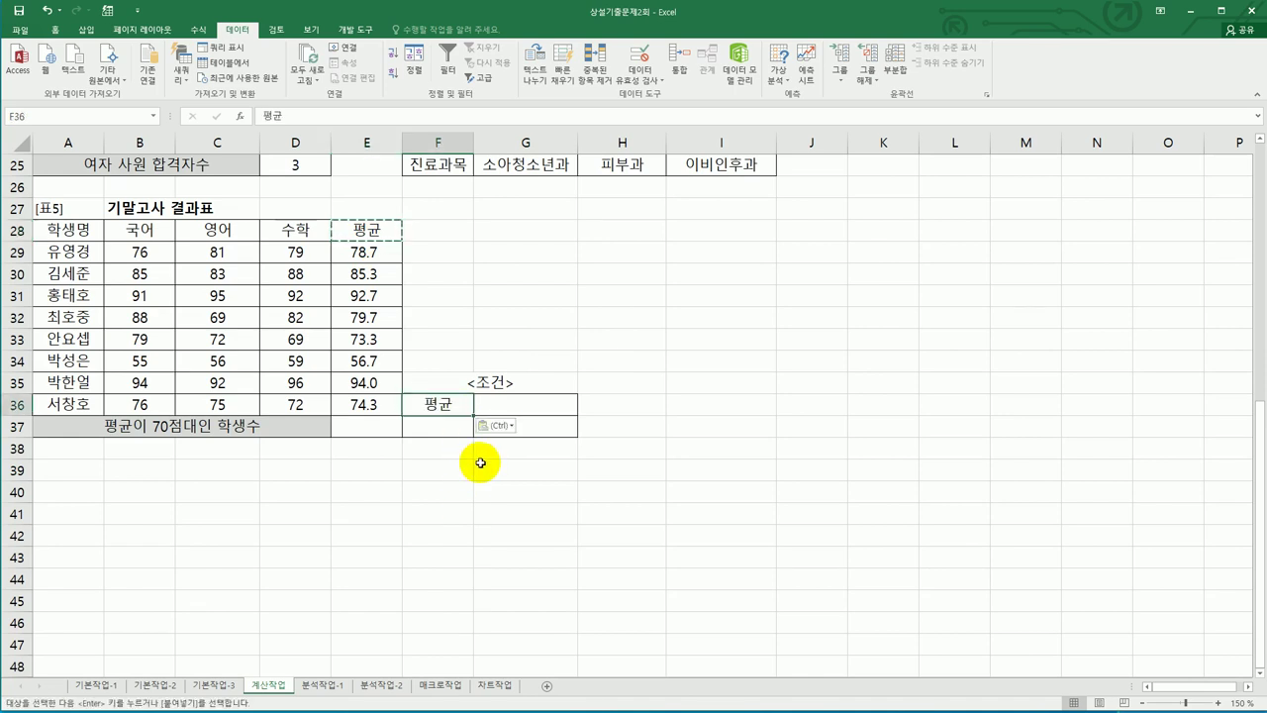
left_click(519, 406)
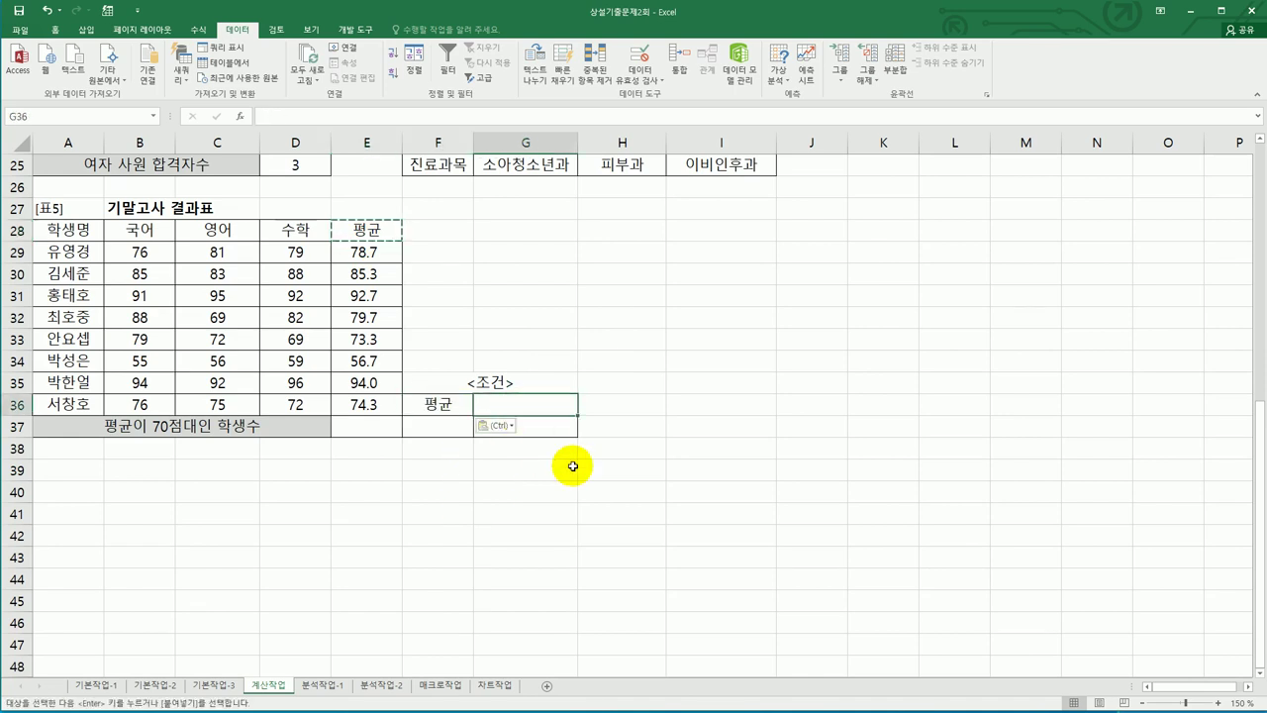
left_click(441, 428)
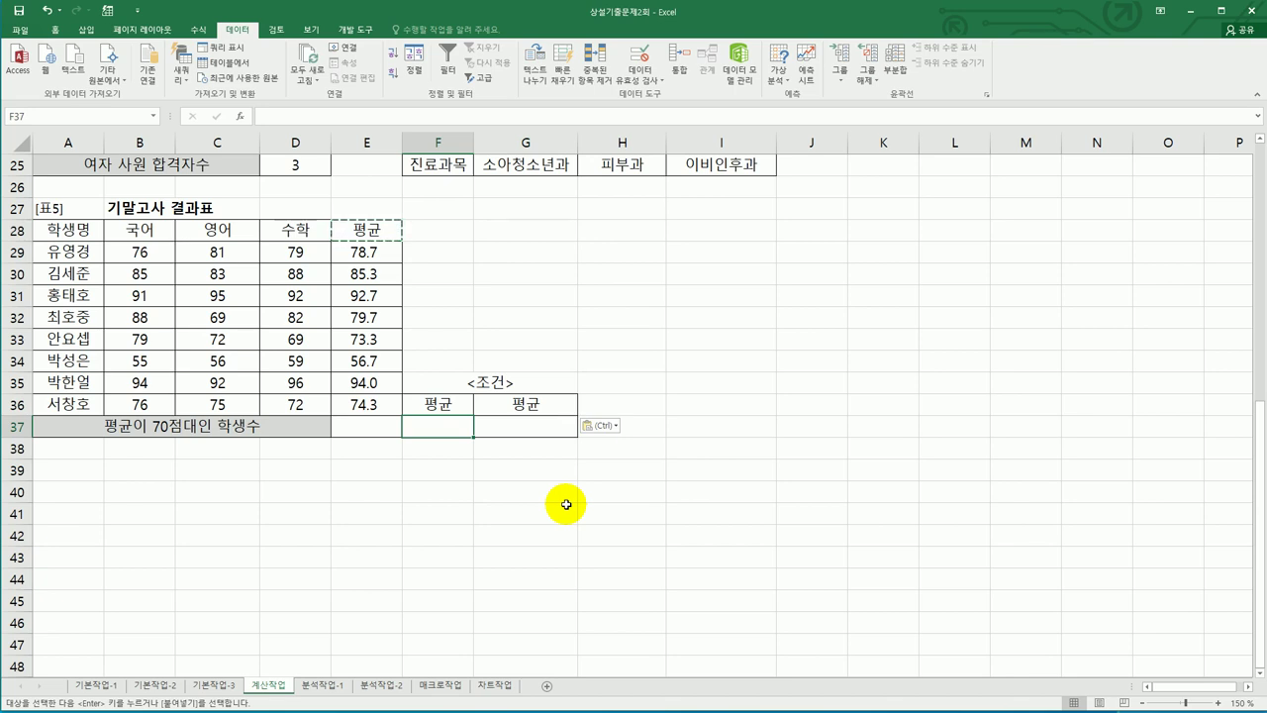
Enter the 표5 conditions >=70 in F37 and <80 in G37 under the two 평균 headers.
type(">=70")
key("Tab")
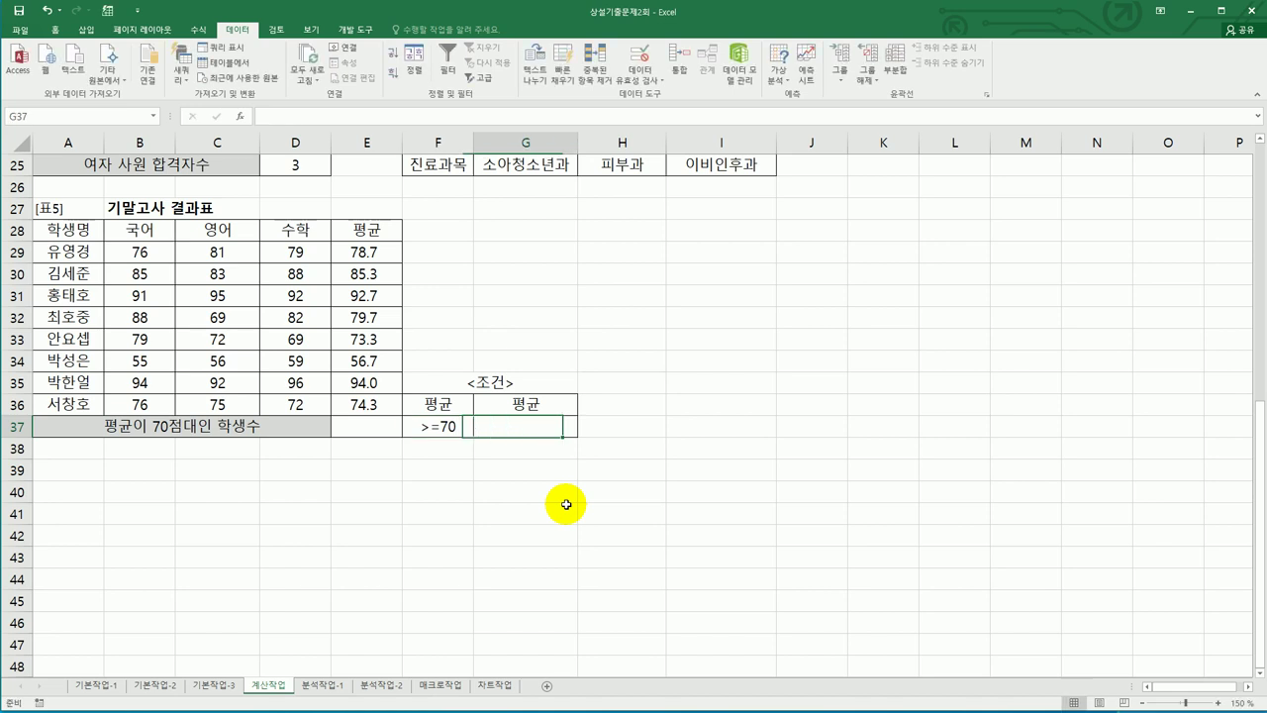
type("<80")
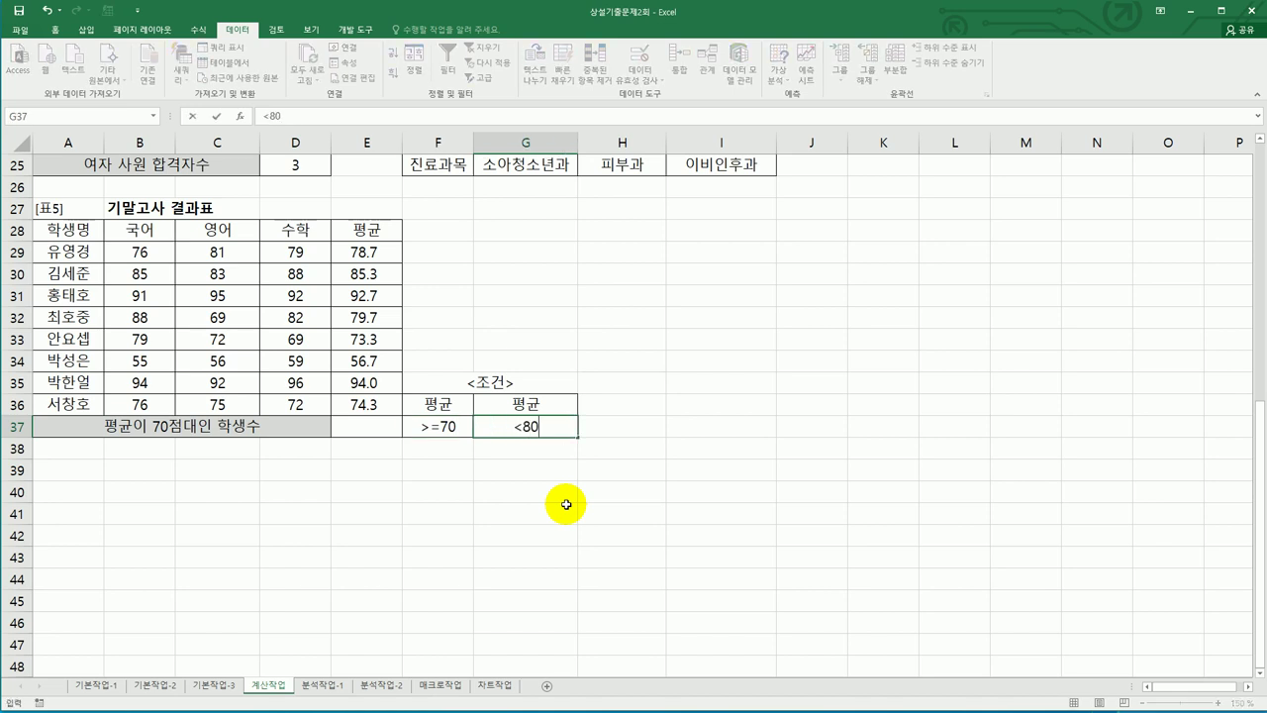
key("Return")
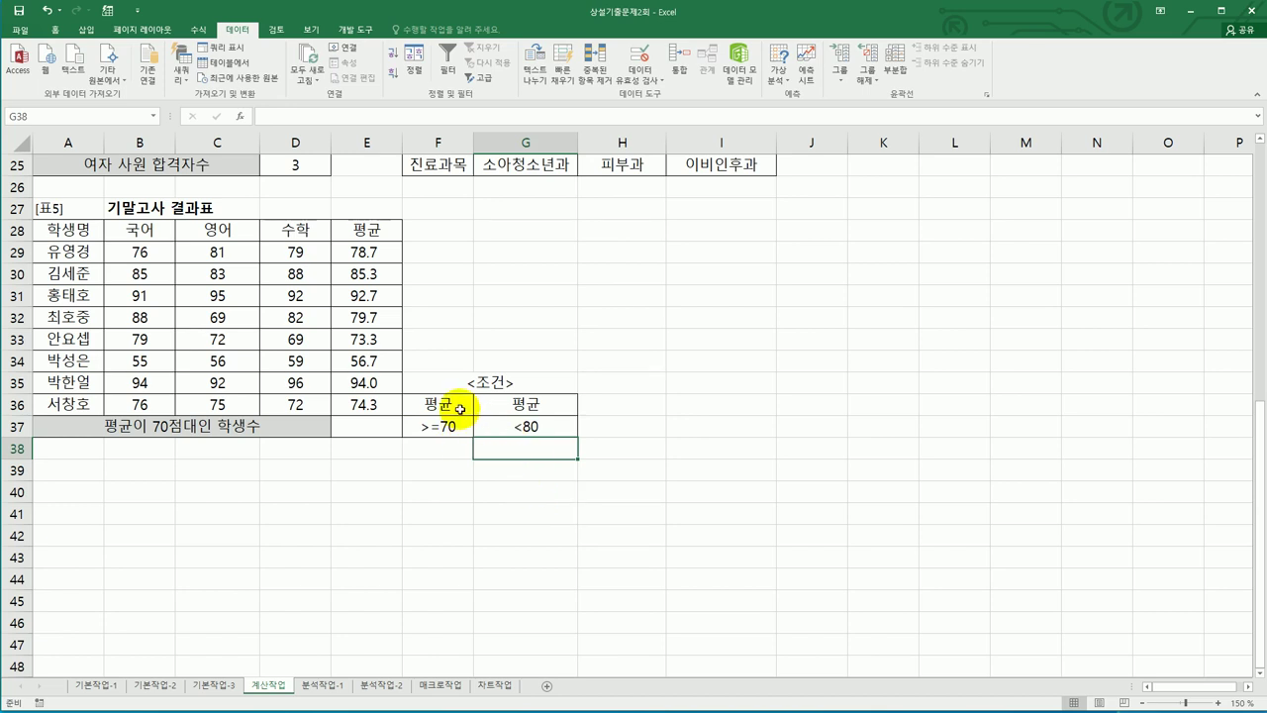
left_click_drag(462, 410, 514, 425)
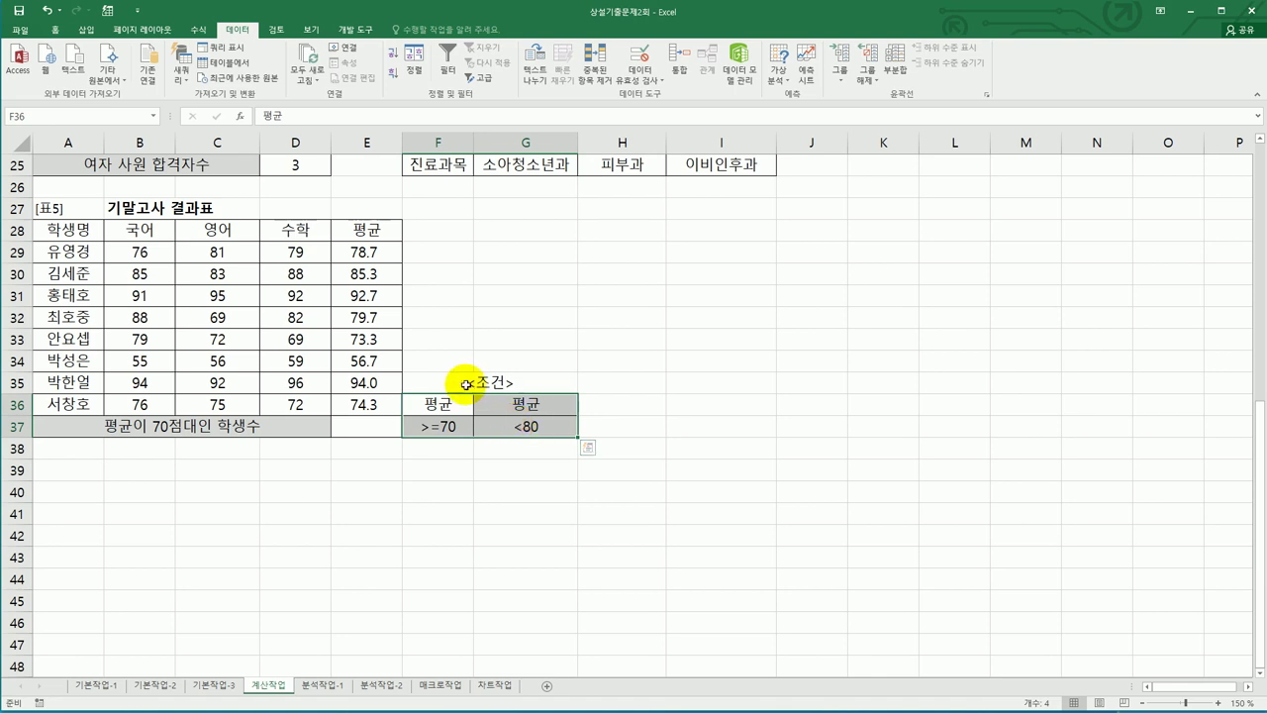
left_click_drag(451, 410, 450, 428)
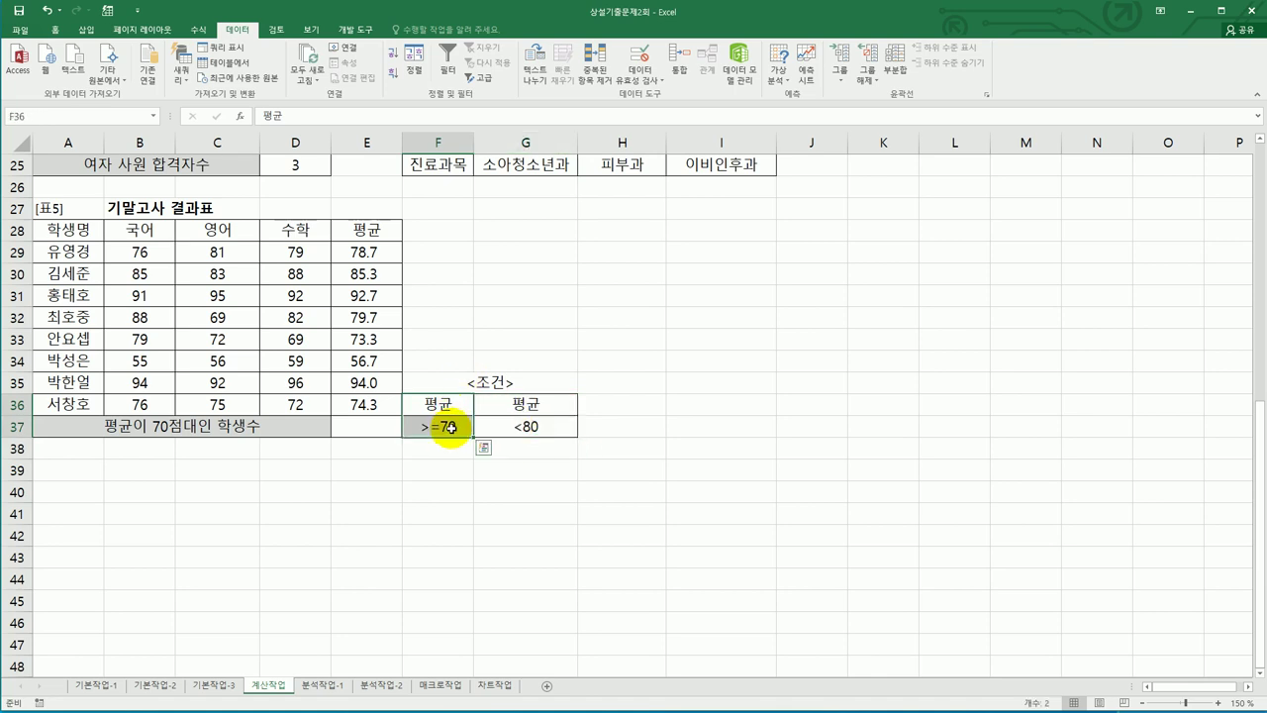
left_click(525, 404)
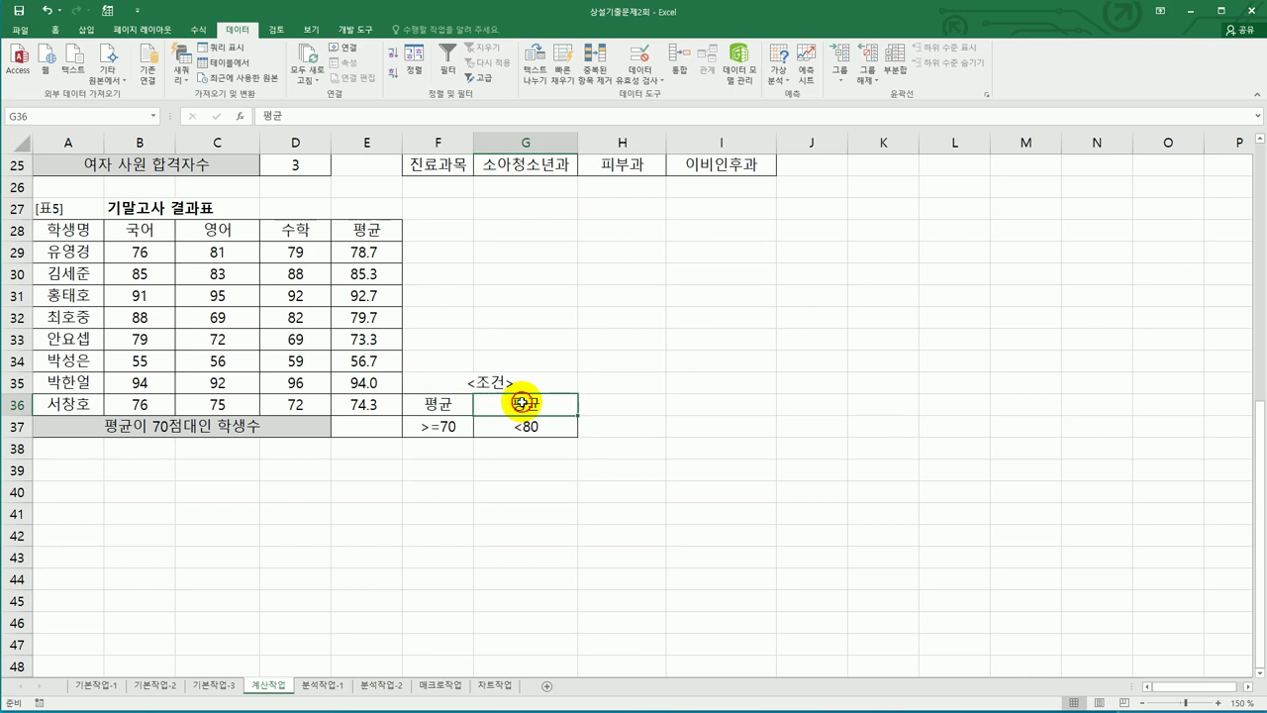
Start a DCOUNT function in E37 and set the whole 표5 table A28:E36 as its database.
left_click(366, 433)
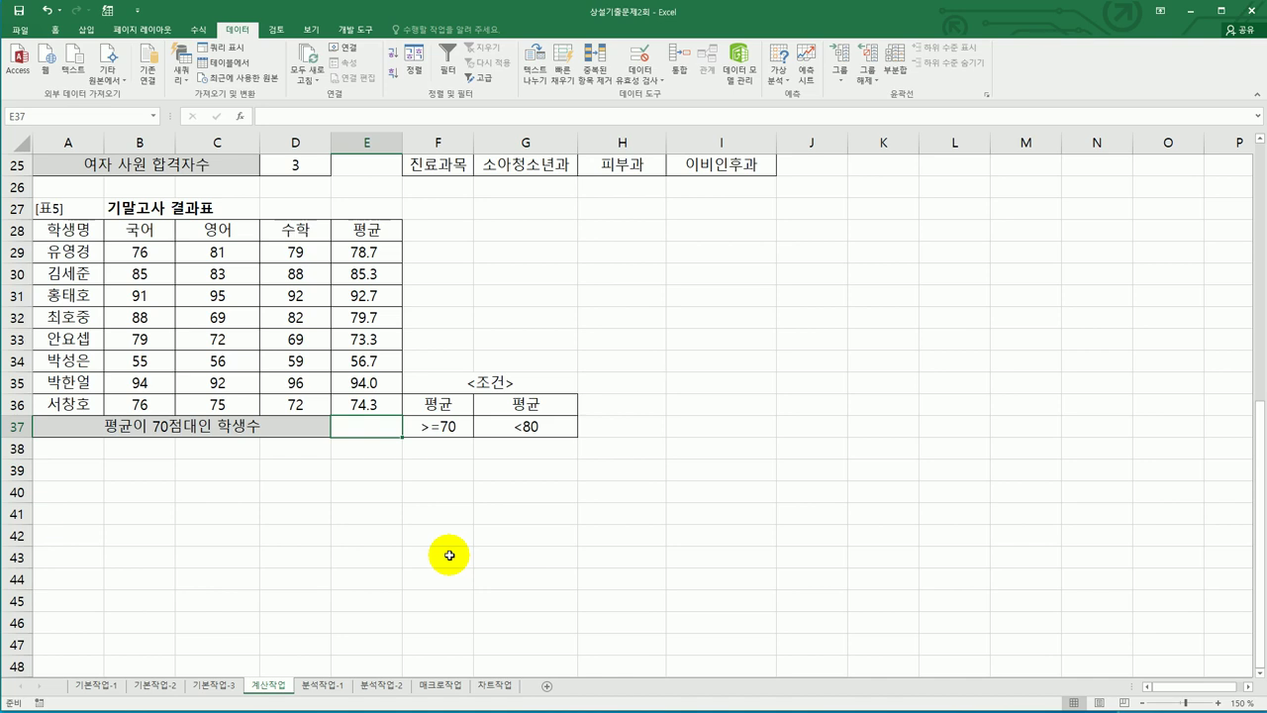
type("=")
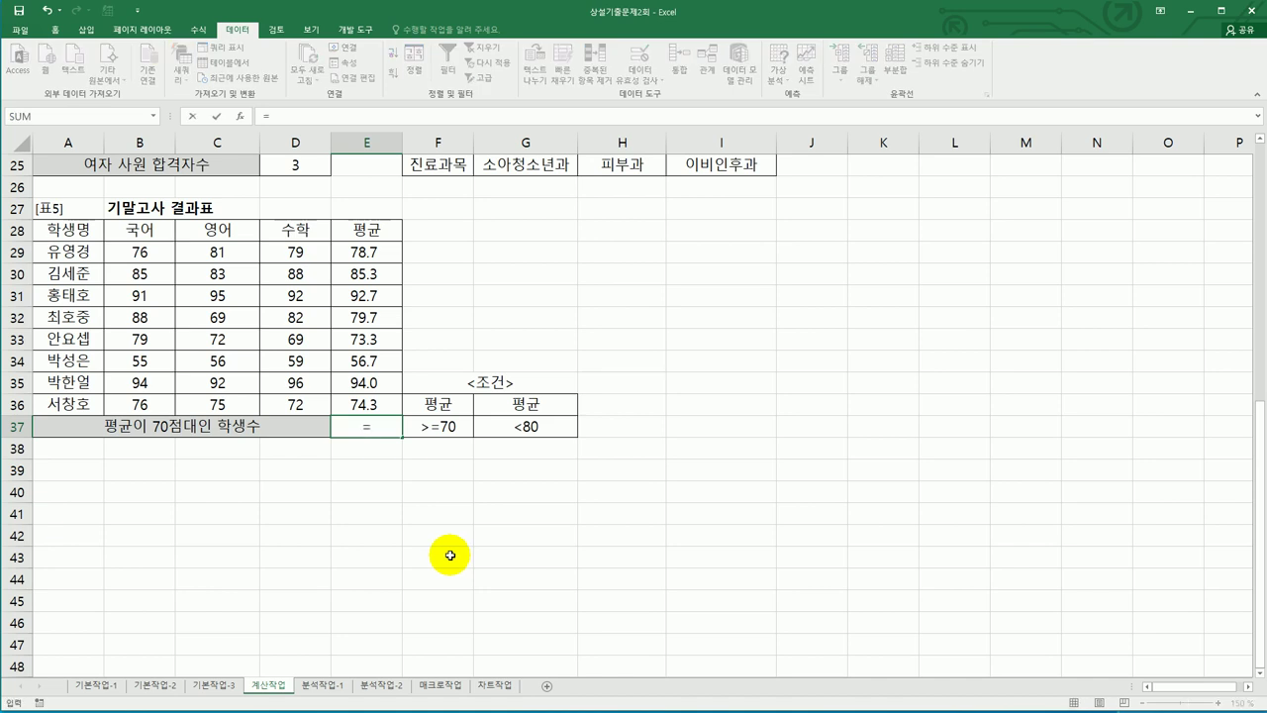
type("dc")
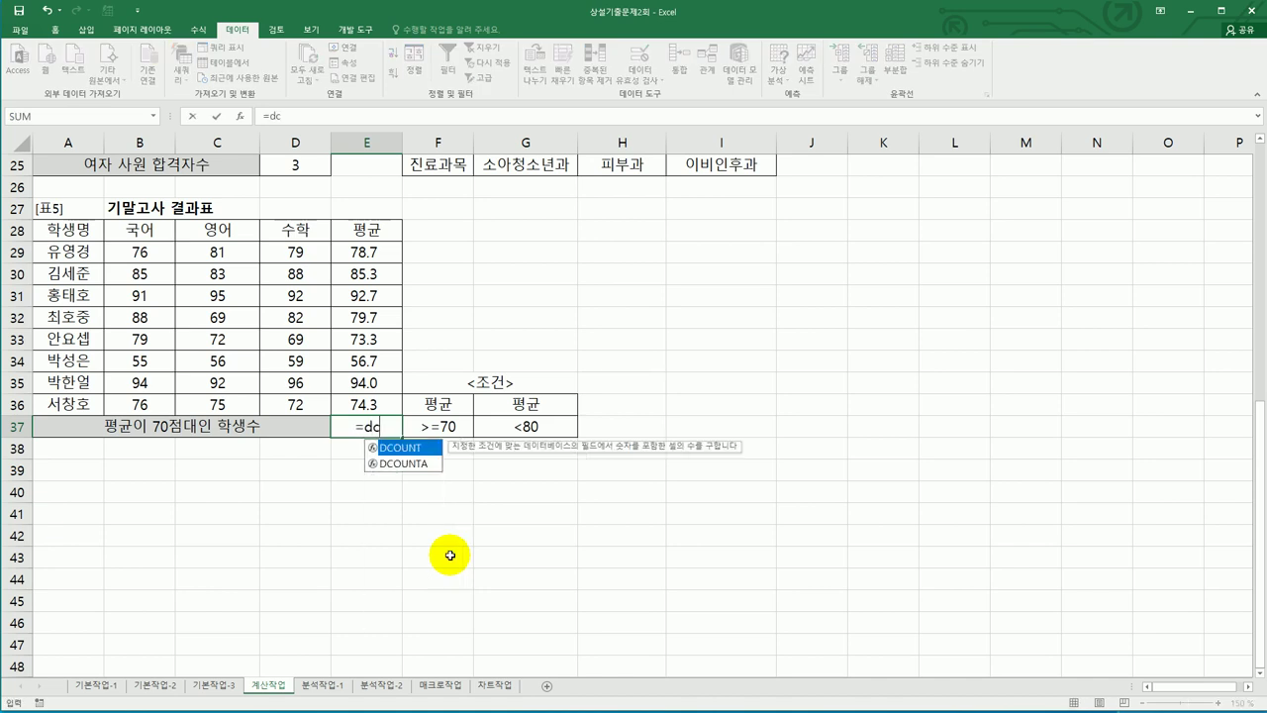
double_click(410, 448)
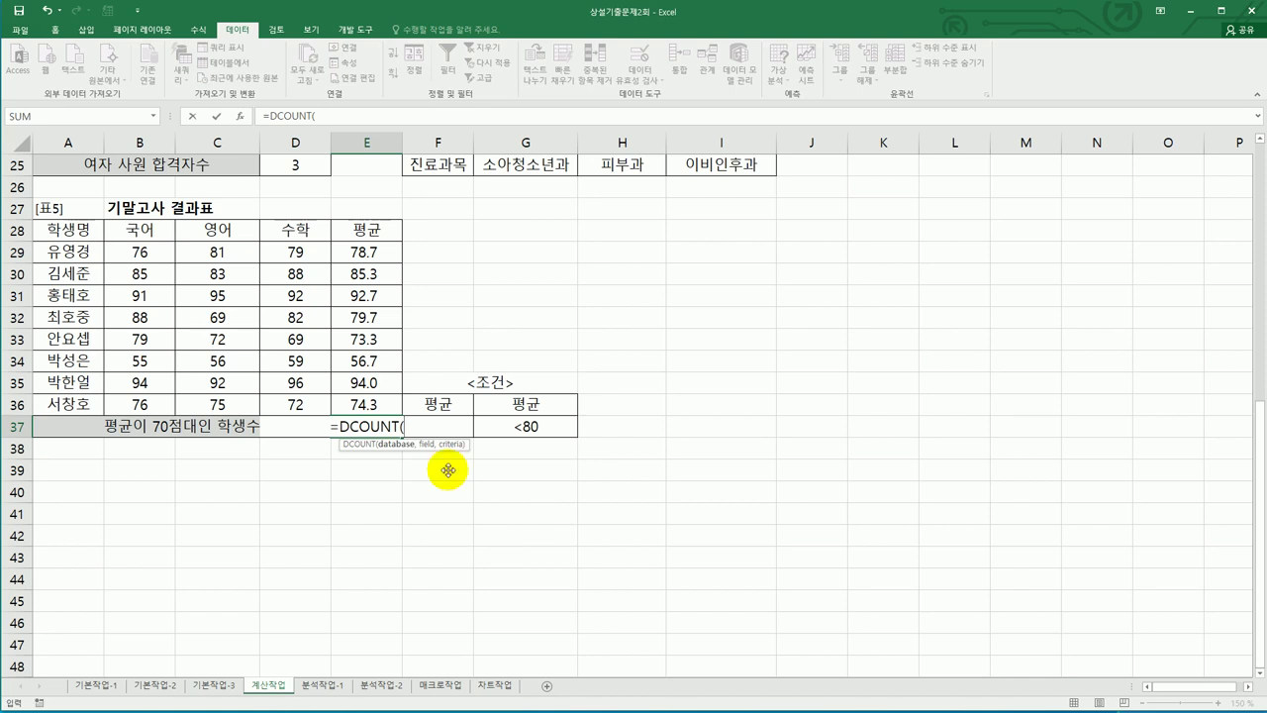
left_click(240, 116)
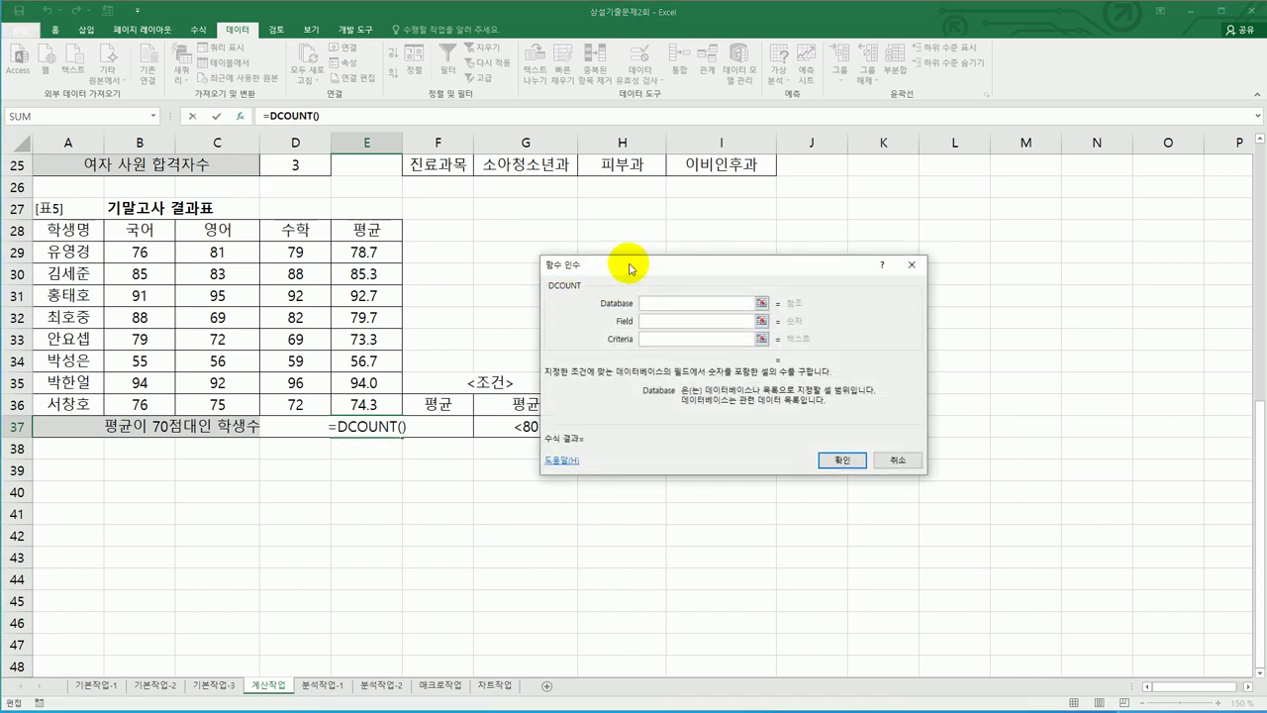
left_click_drag(626, 269, 692, 246)
left_click(87, 227)
left_click_drag(87, 228, 358, 400)
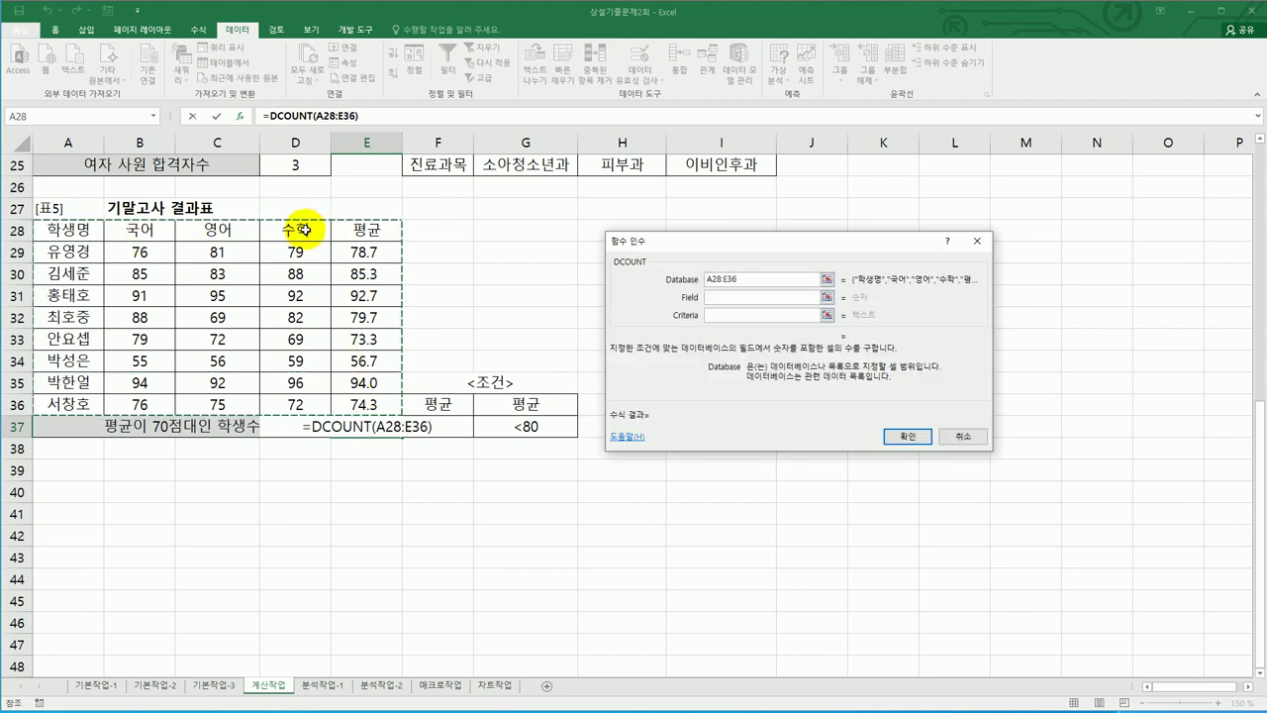
left_click(713, 299)
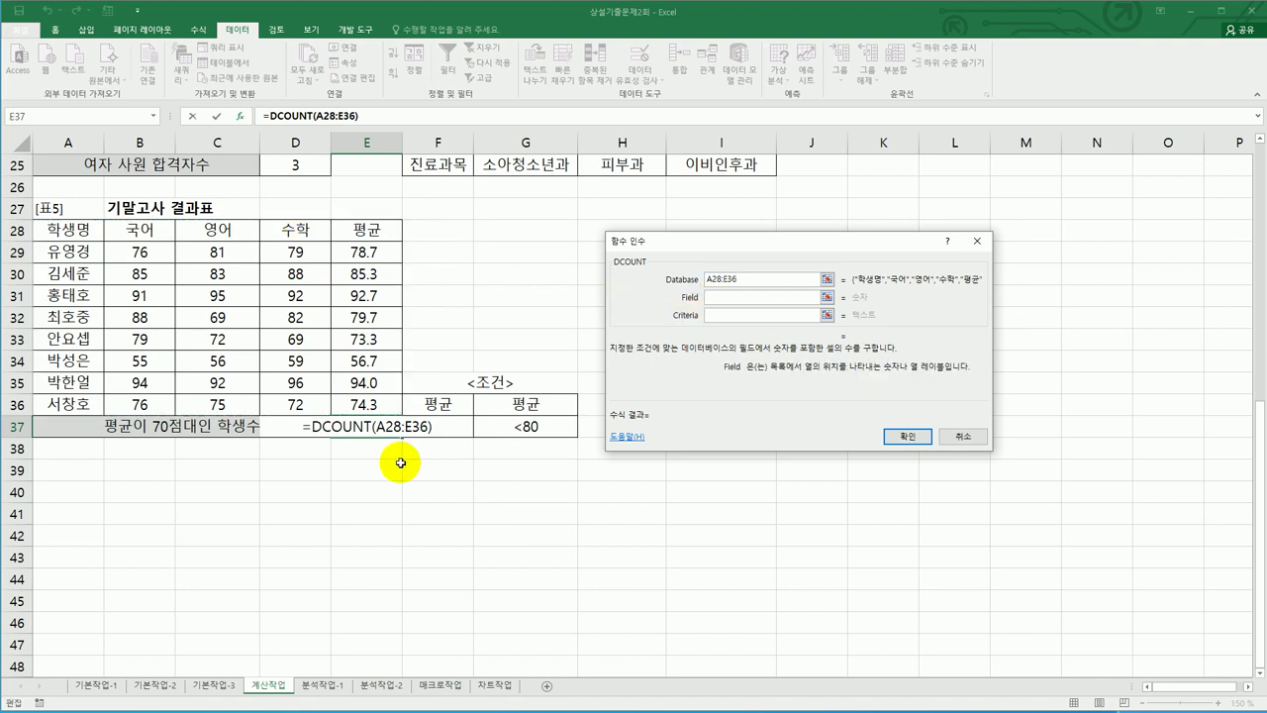
left_click(364, 231)
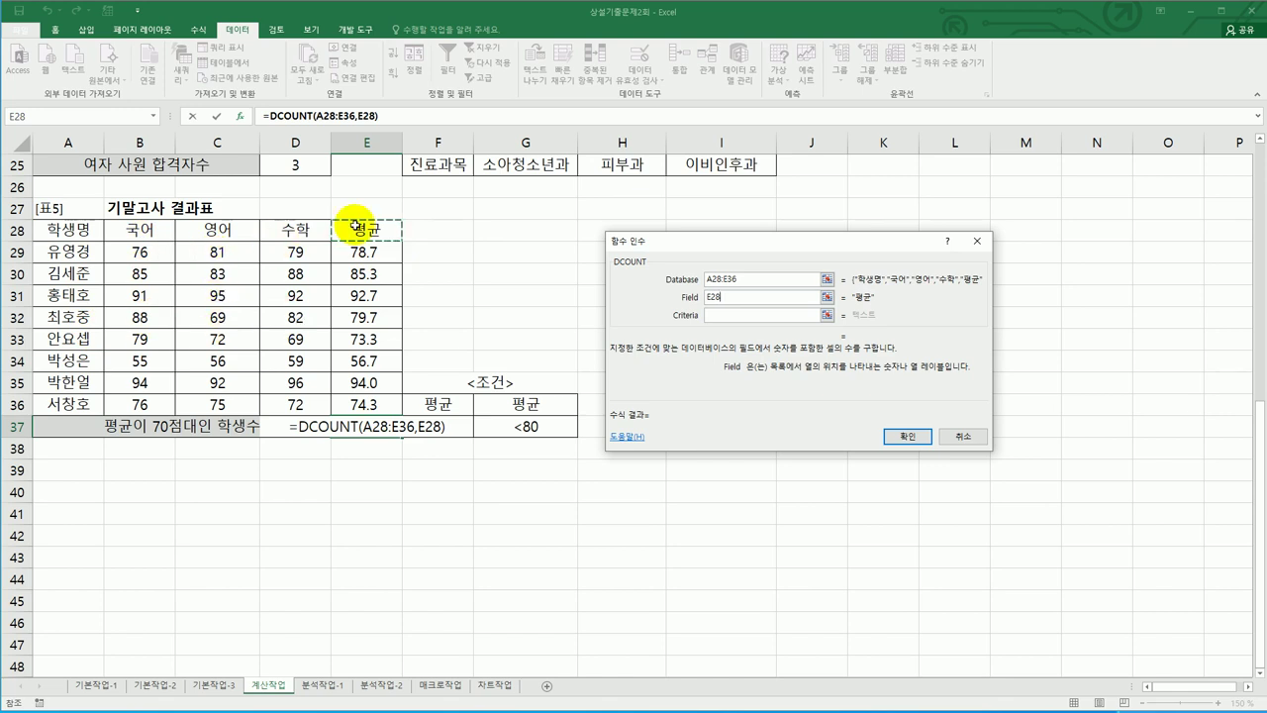
key("BackSpace")
key("BackSpace")
key("BackSpace")
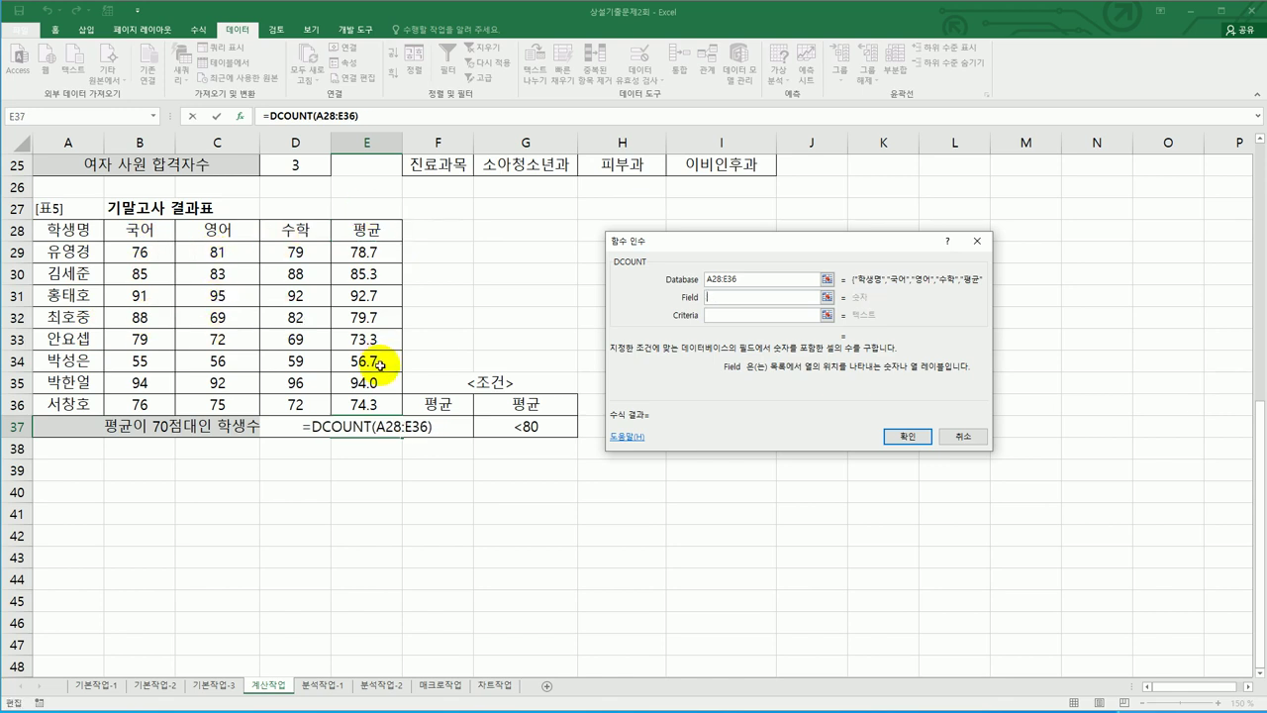
Complete the DCOUNT in E37 with field number 5 and the criteria range F36:G37.
type("5")
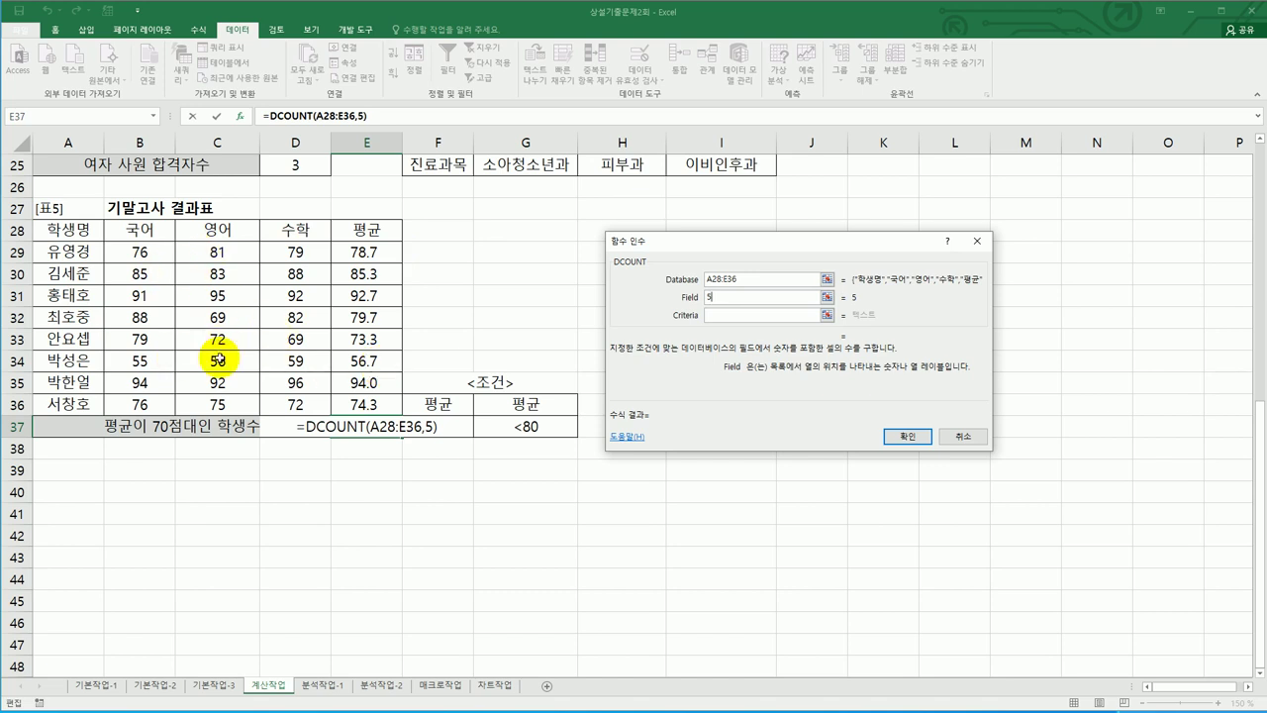
left_click(721, 314)
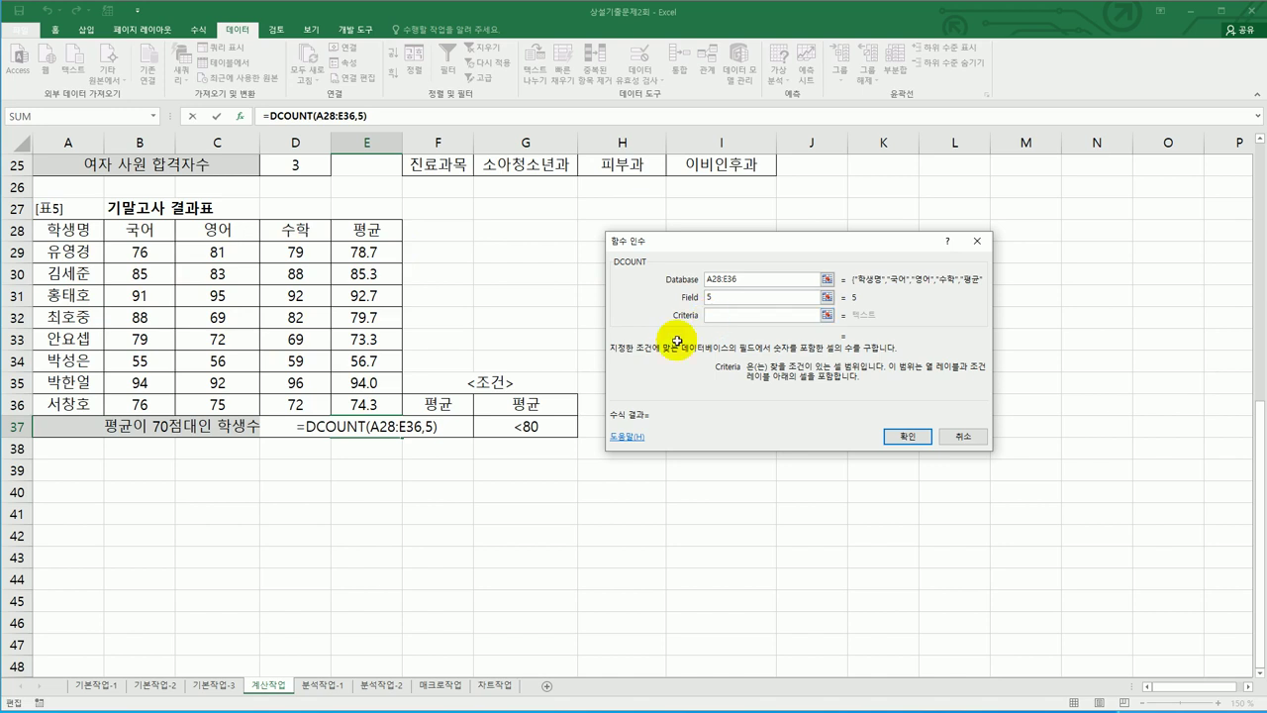
left_click_drag(462, 407, 521, 429)
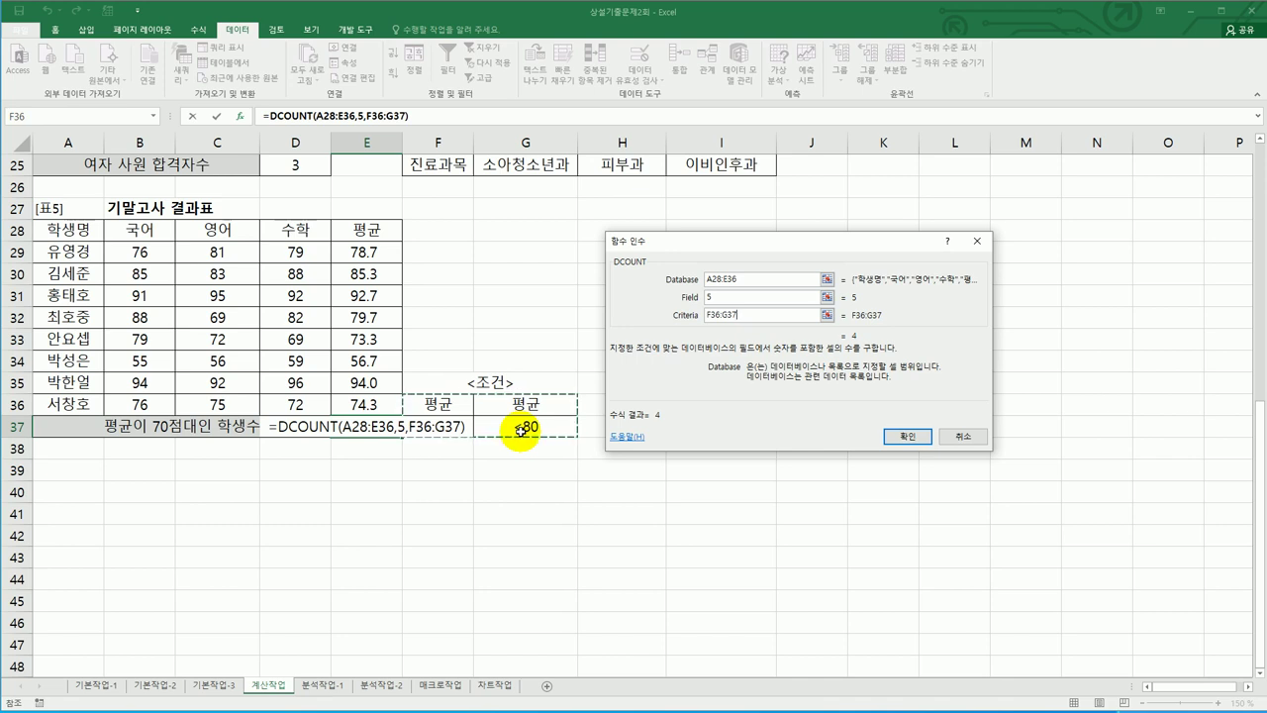
left_click(894, 434)
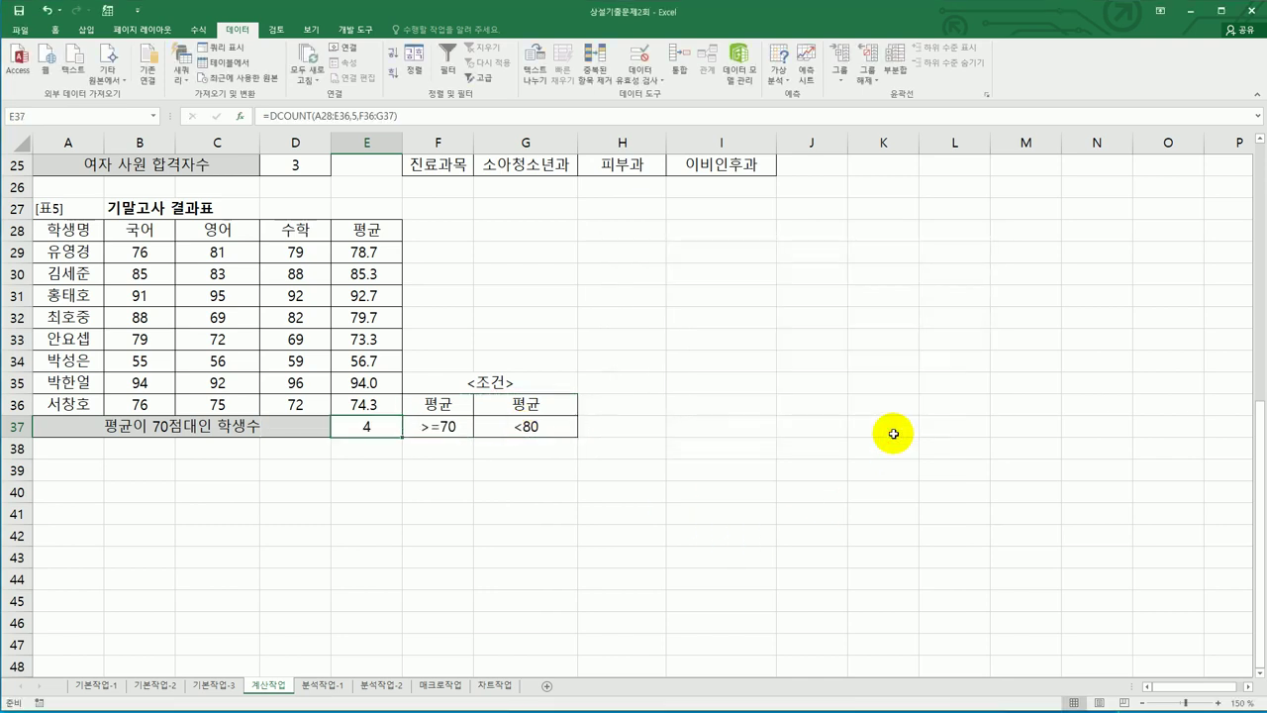
Append &"명" to the DCOUNT formula in E37.
double_click(378, 427)
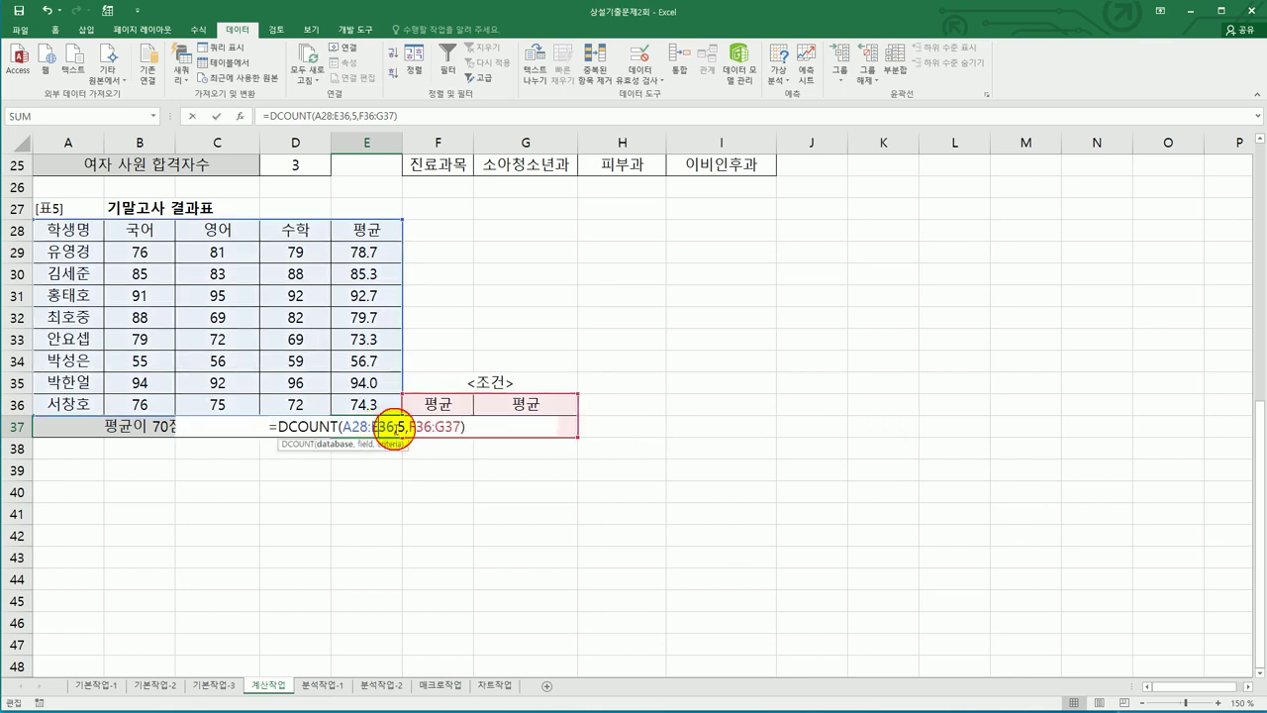
left_click(477, 430)
type("&")
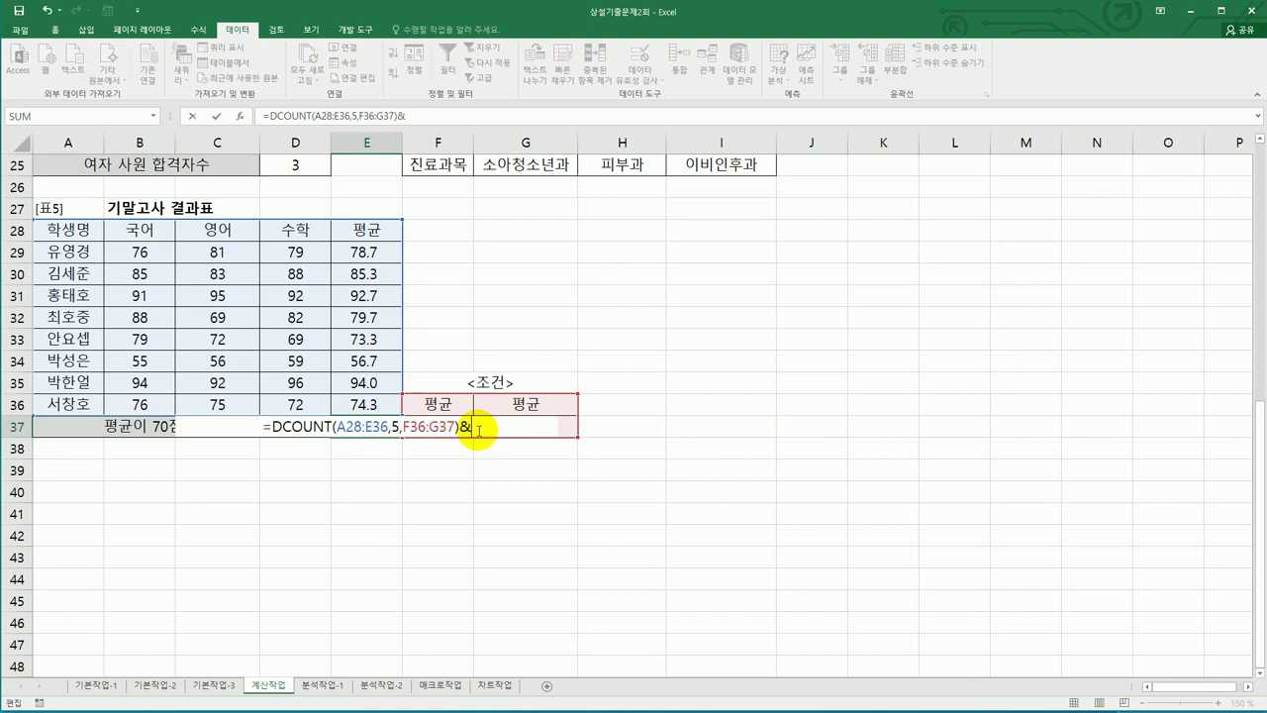
type("\"명\"")
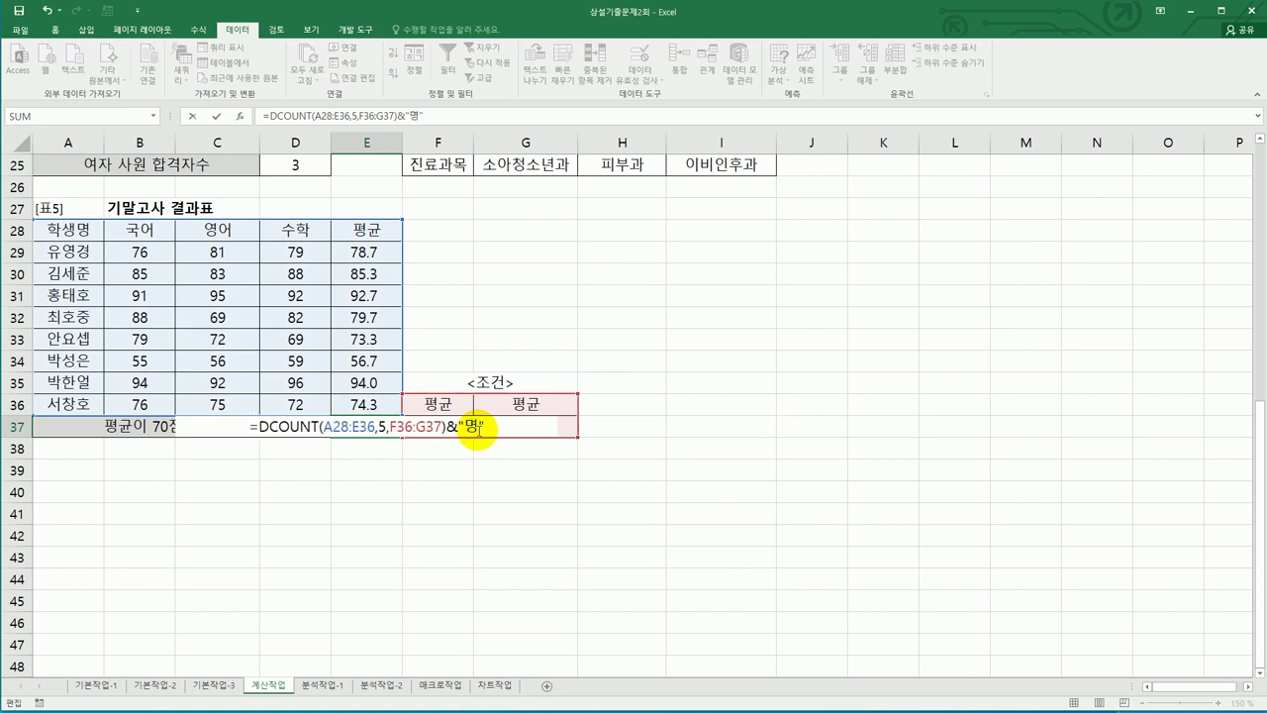
key("ctrl+Return")
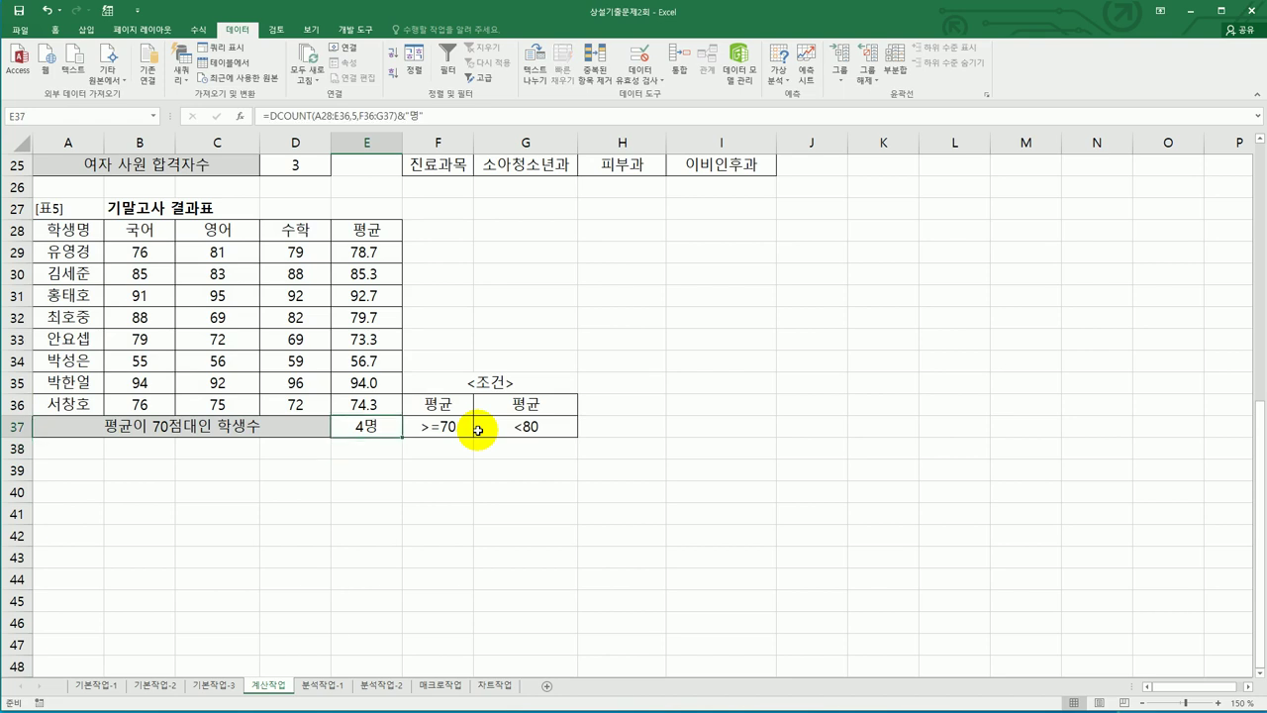
Switch to the 분석작업-1 sheet and name cell I4 순이익율.
scroll(479, 430, "up", 8)
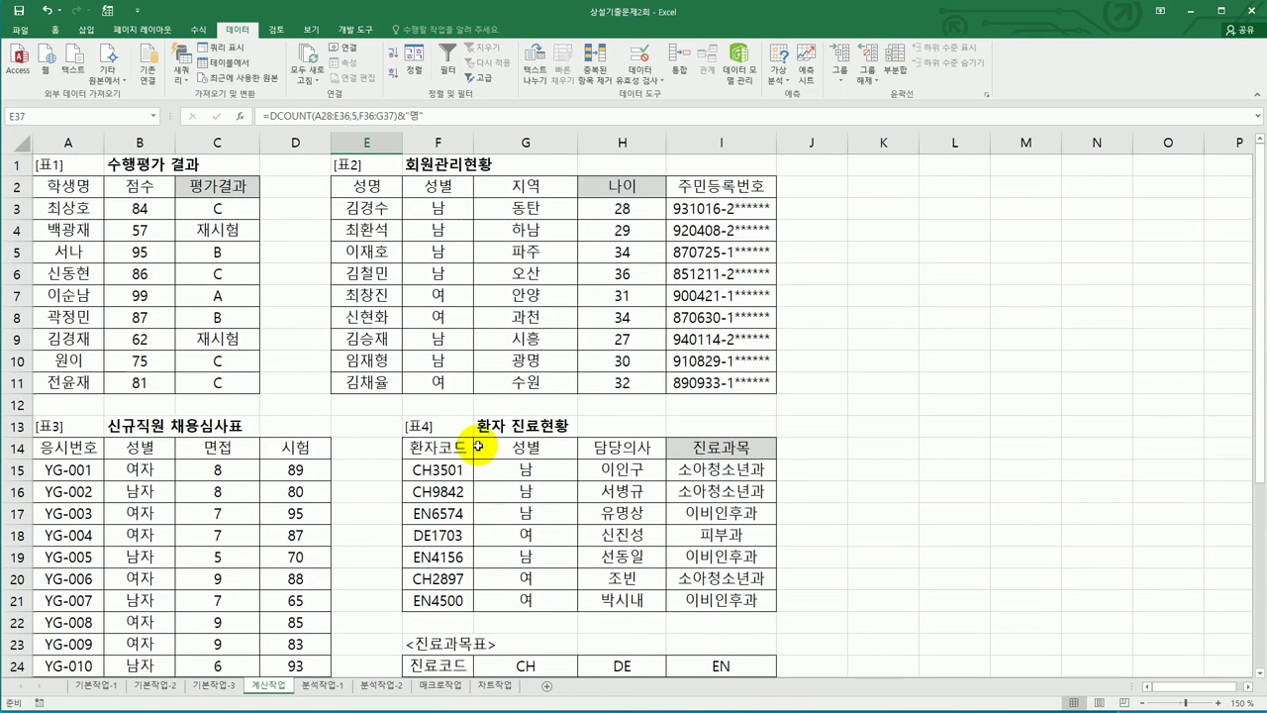
left_click(324, 685)
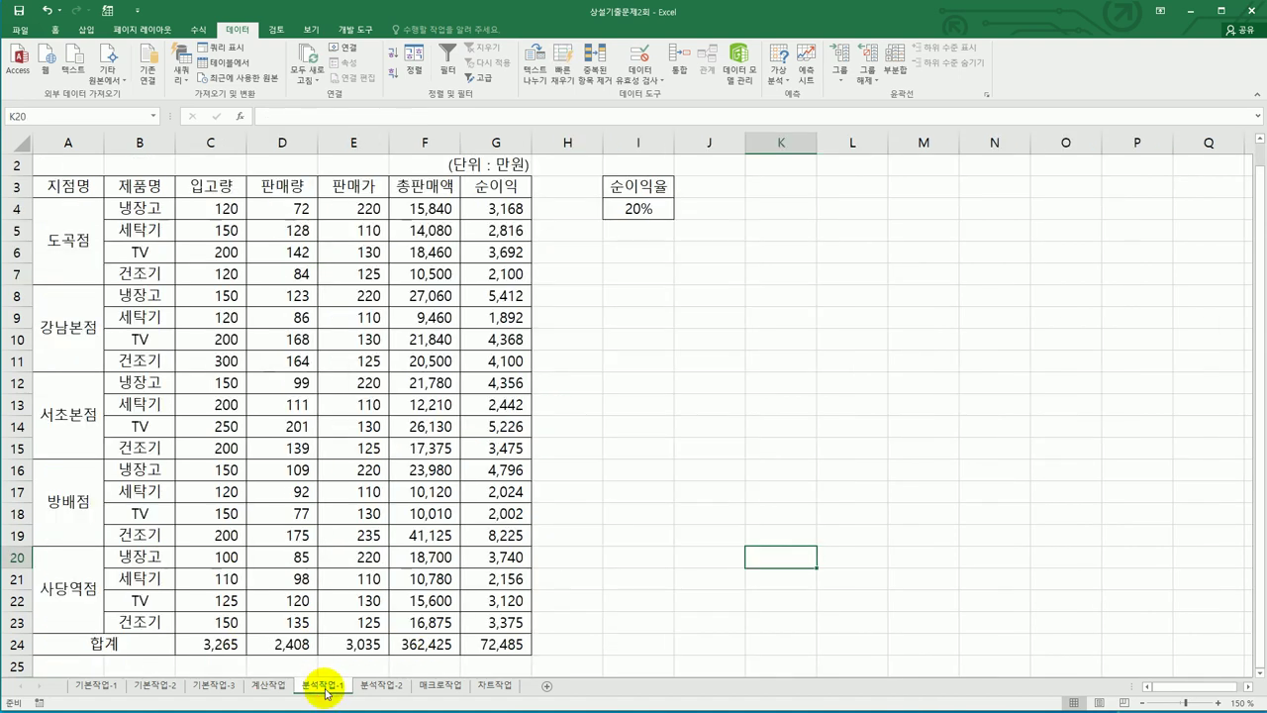
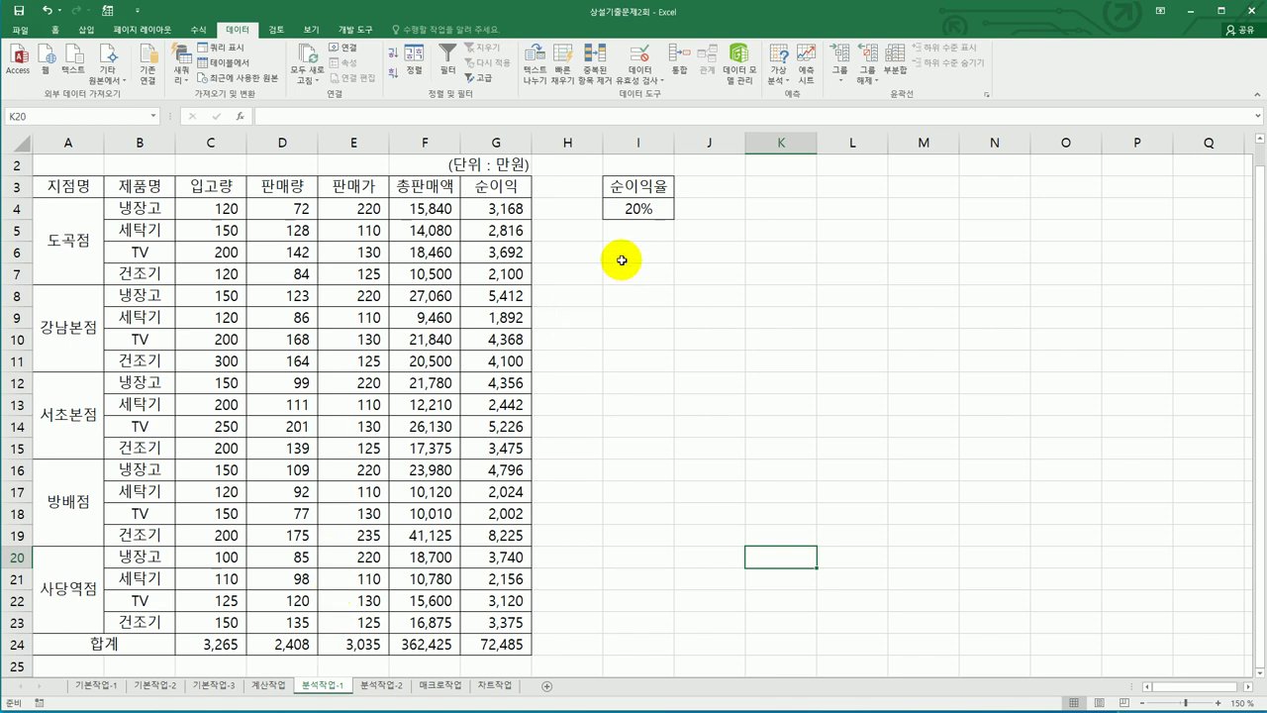
left_click(633, 210)
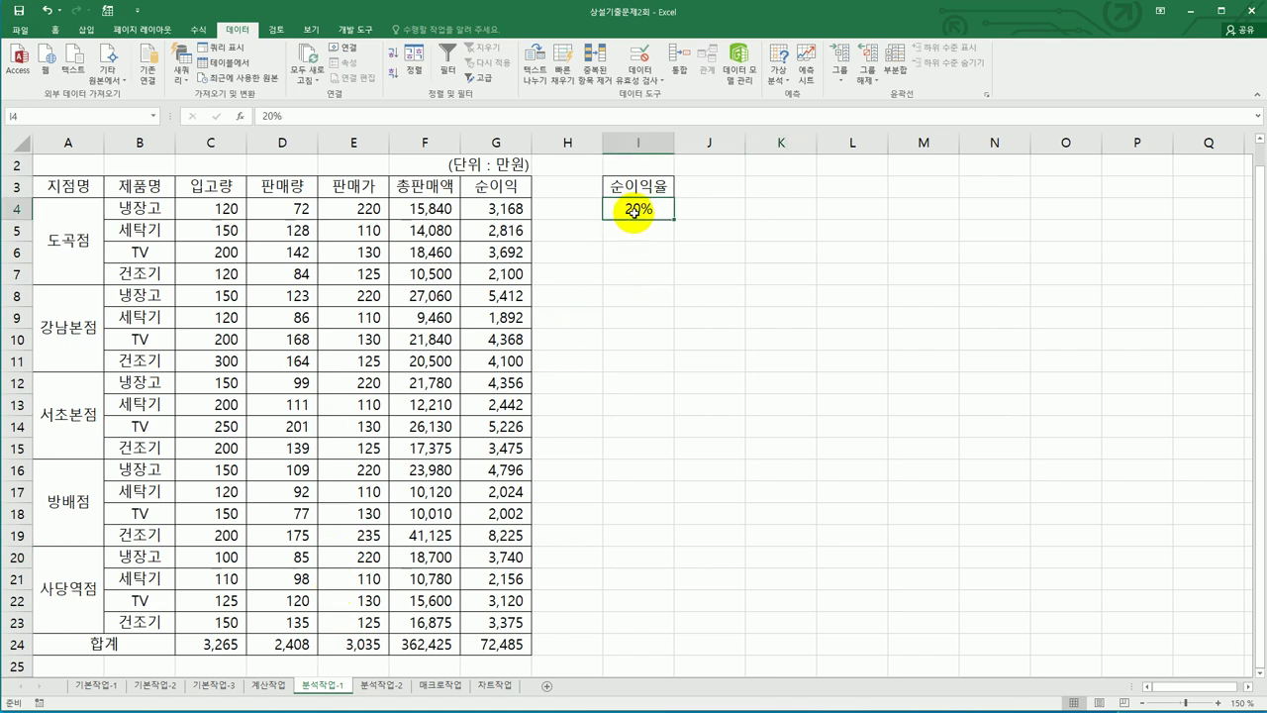
left_click(119, 115)
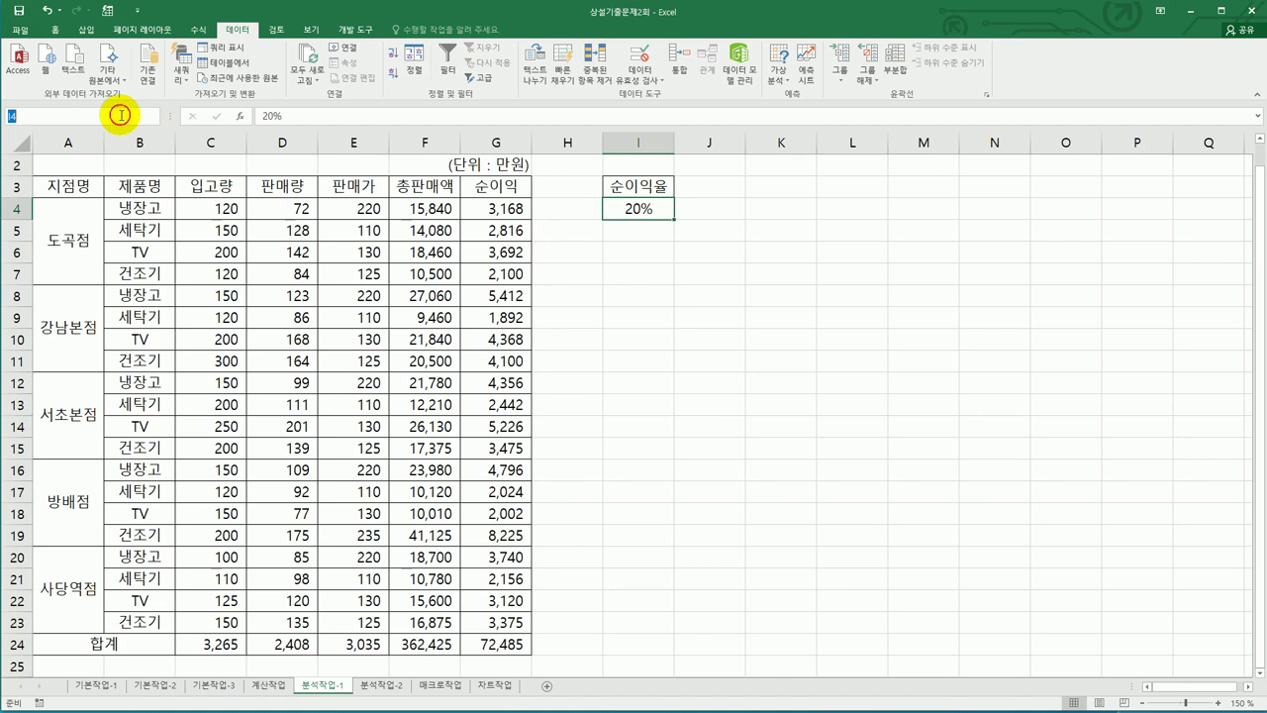
type("순이익")
key("BackSpace")
type("율")
key("Return")
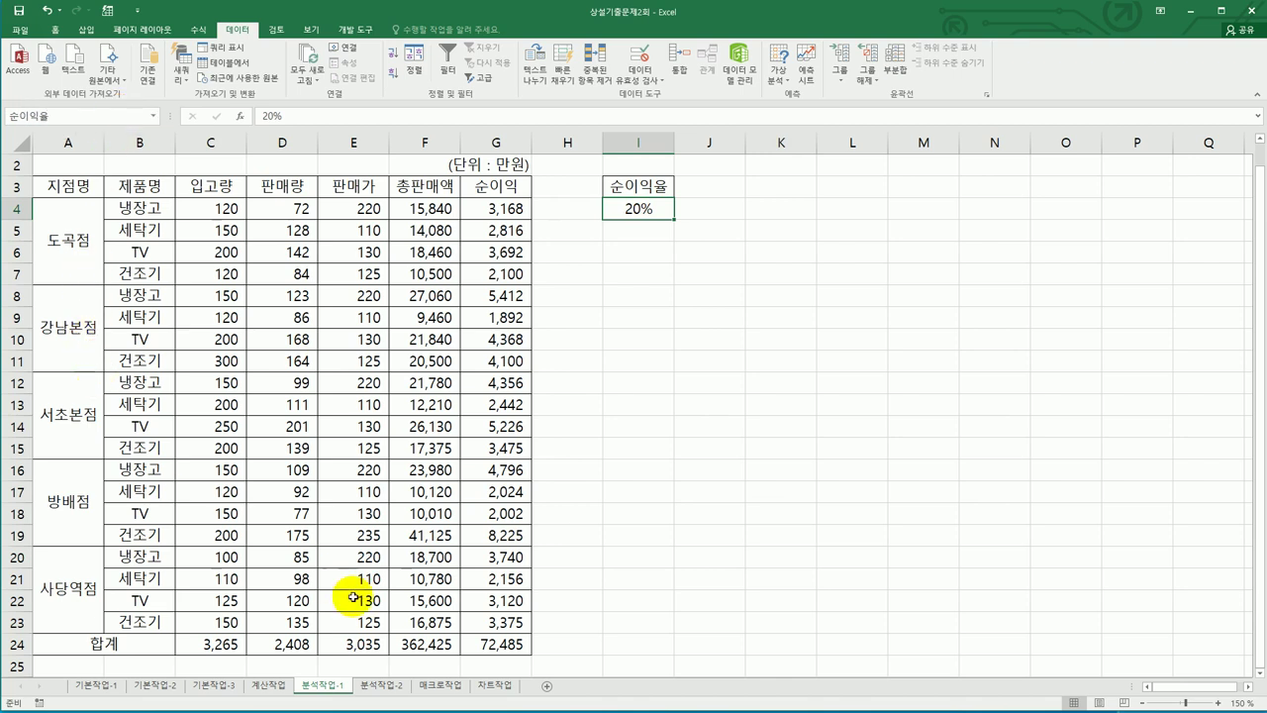
Name the 순이익 total cell G24 순이익합계.
left_click(493, 645)
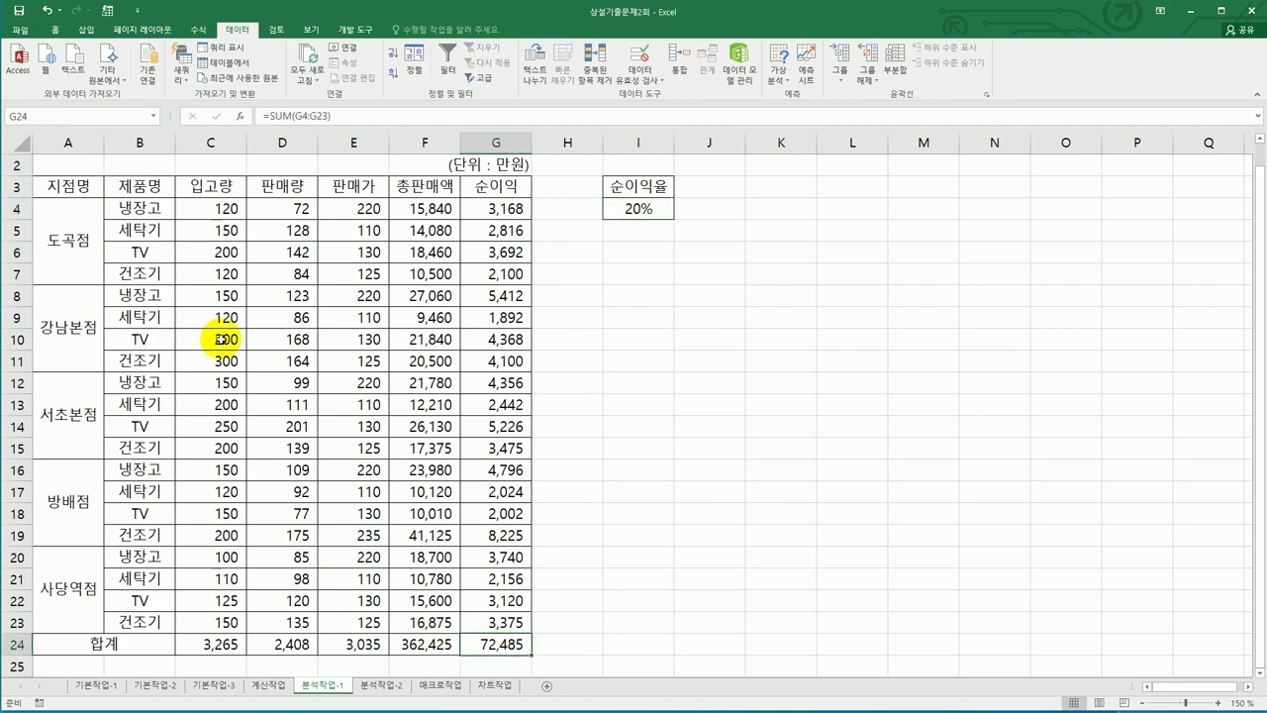
left_click(70, 121)
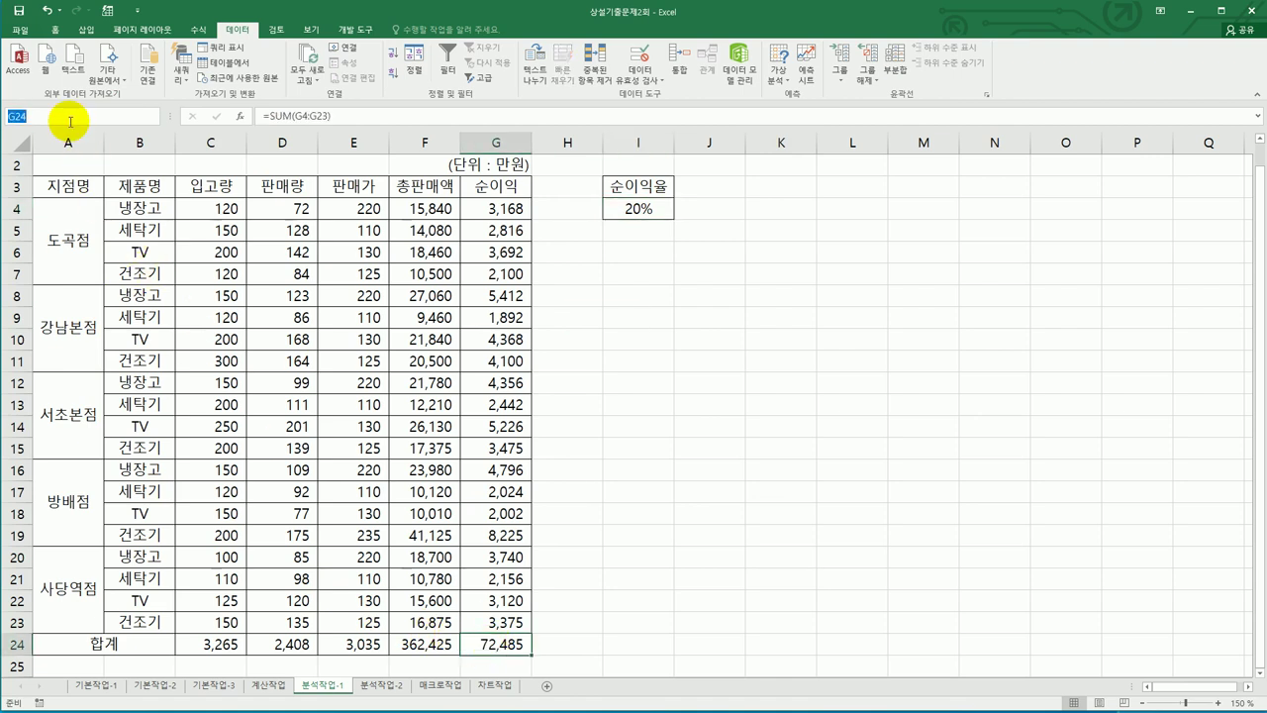
type("순이익합계")
key("Return")
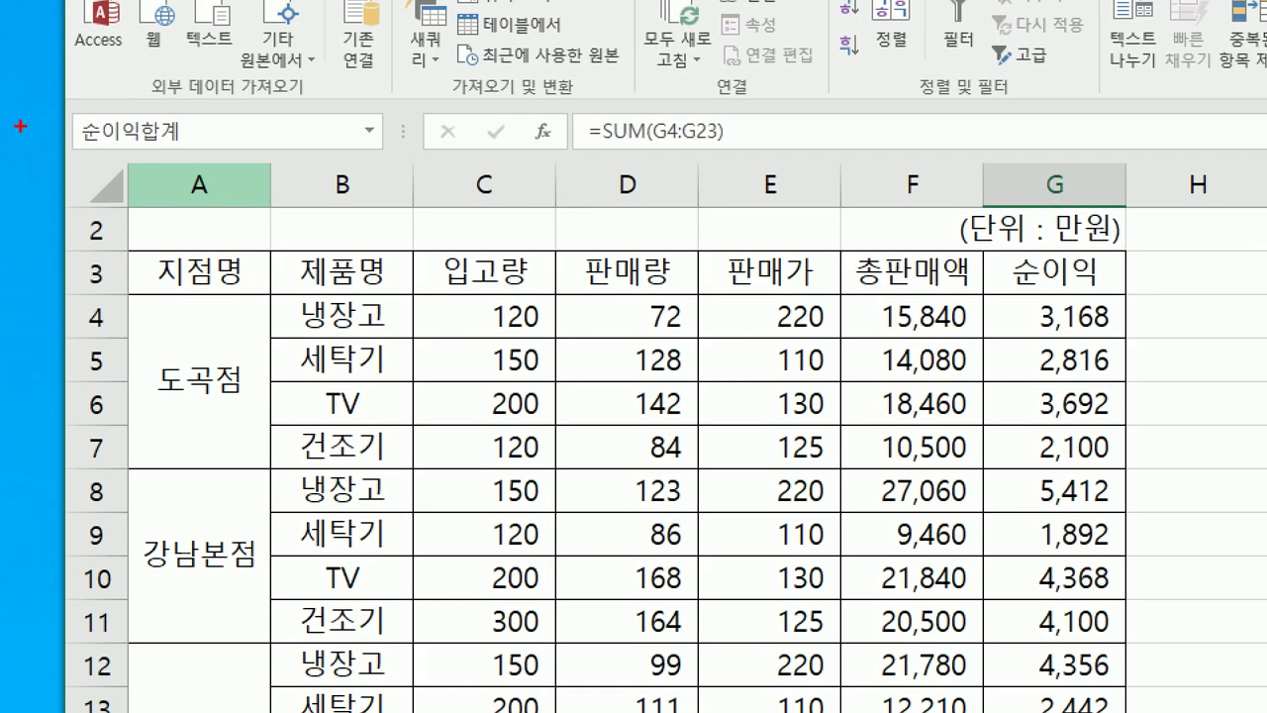
Check the defined names 순이익율 and 순이익합계 and their cell references in the Name Manager.
mouse_move(346, 160)
left_mouse_down()
mouse_move(59, 144)
mouse_move(309, 174)
mouse_move(307, 185)
left_mouse_up()
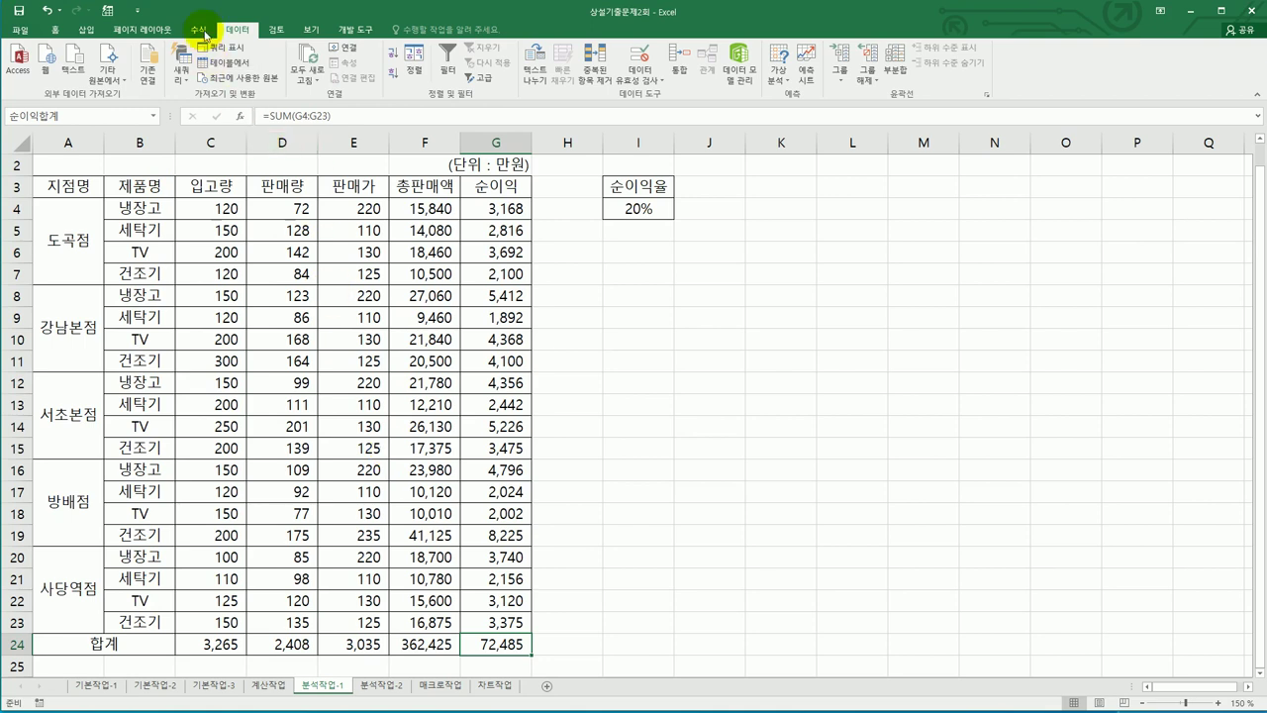
left_click(202, 30)
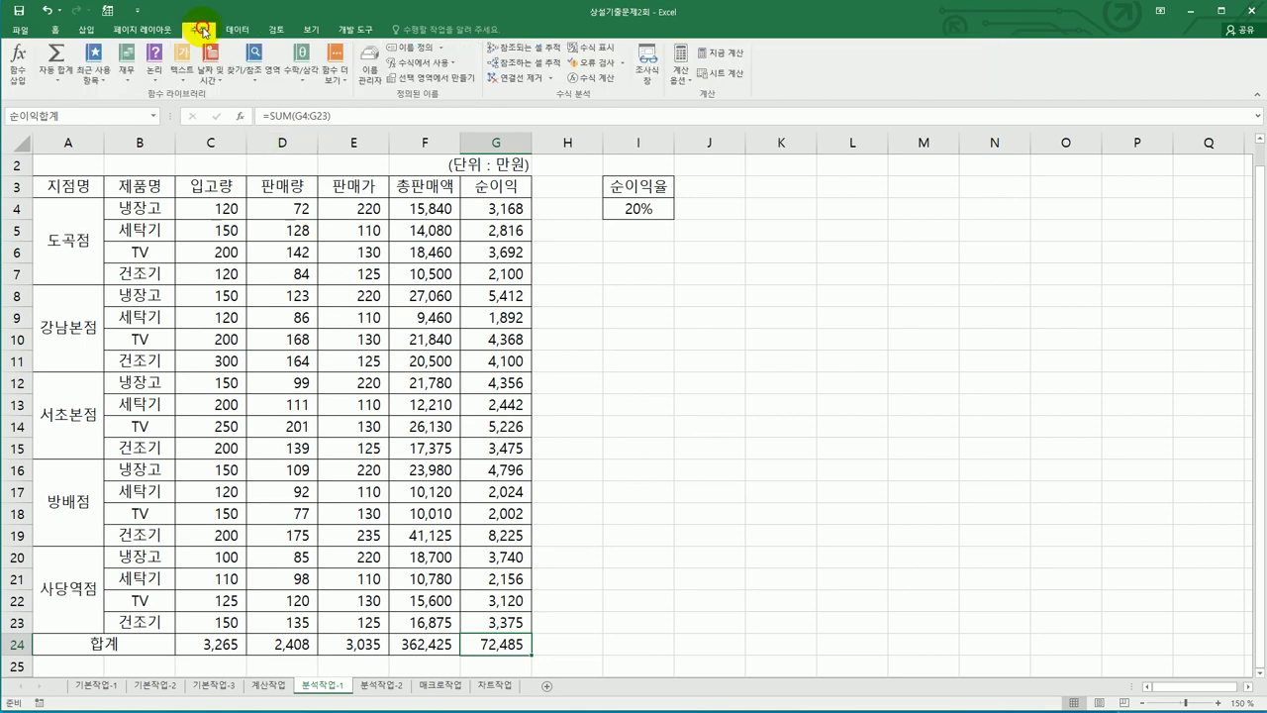
left_click(368, 71)
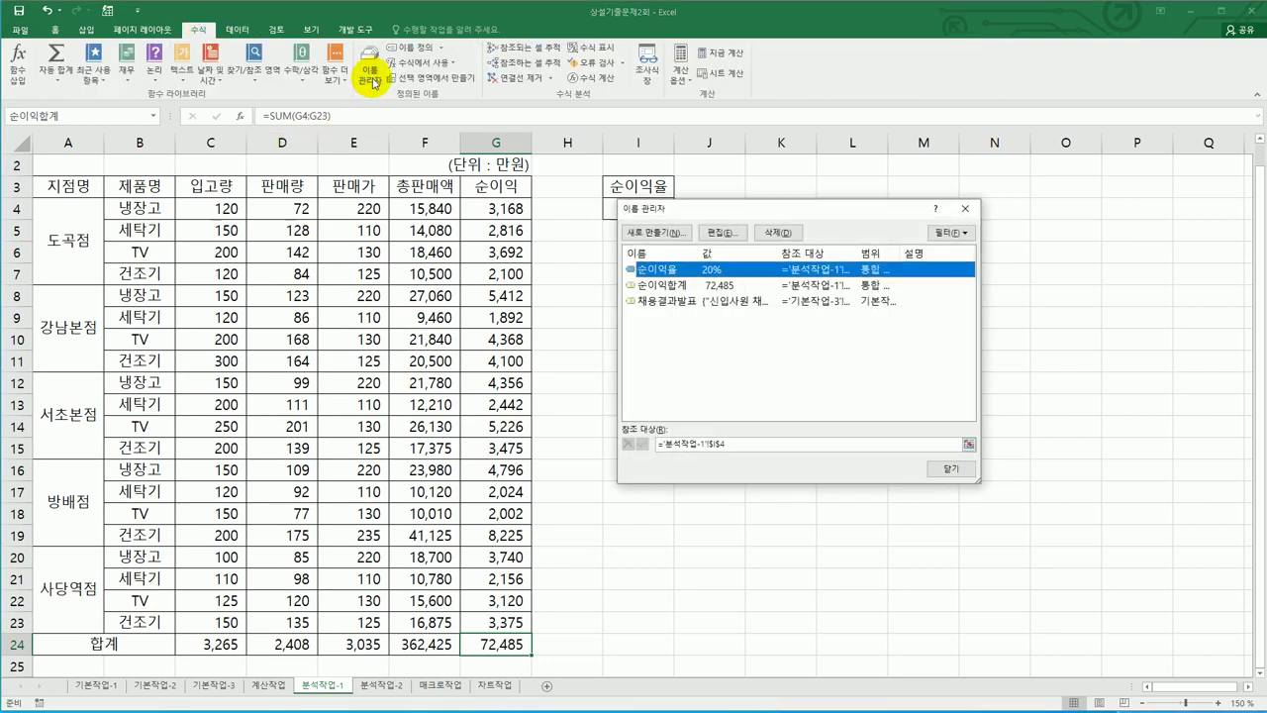
left_click(685, 286)
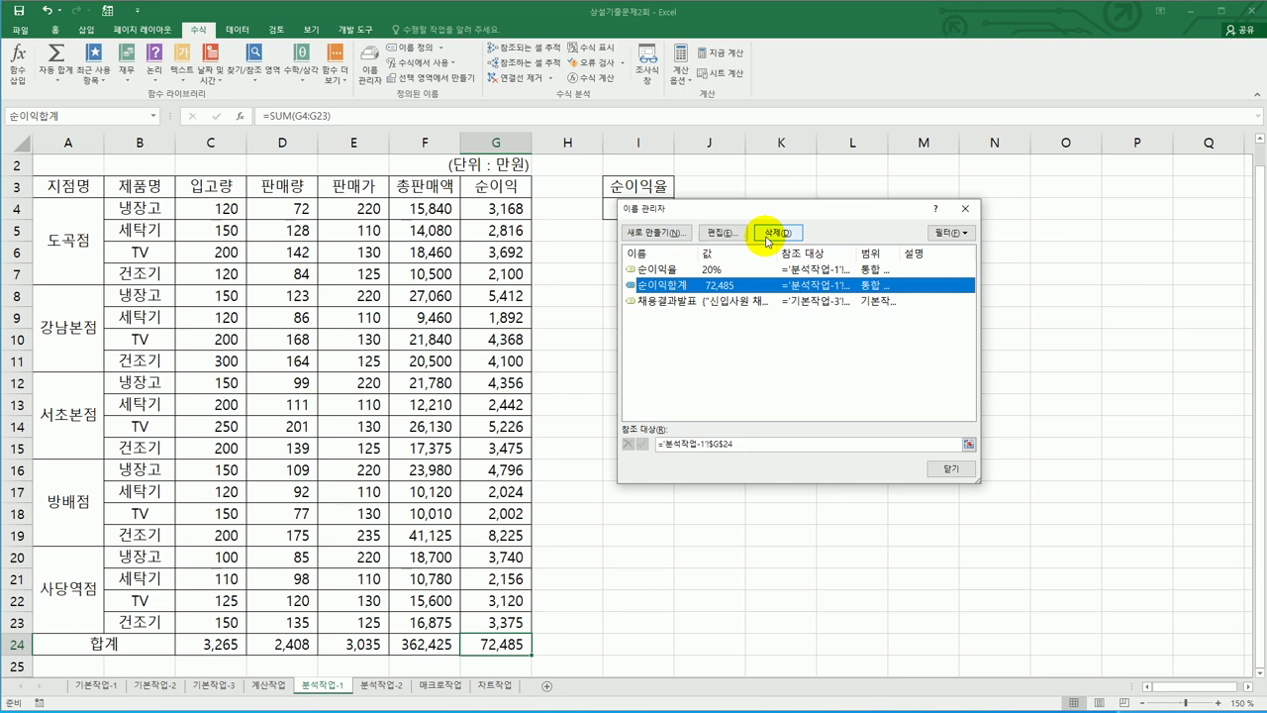
left_click(951, 469)
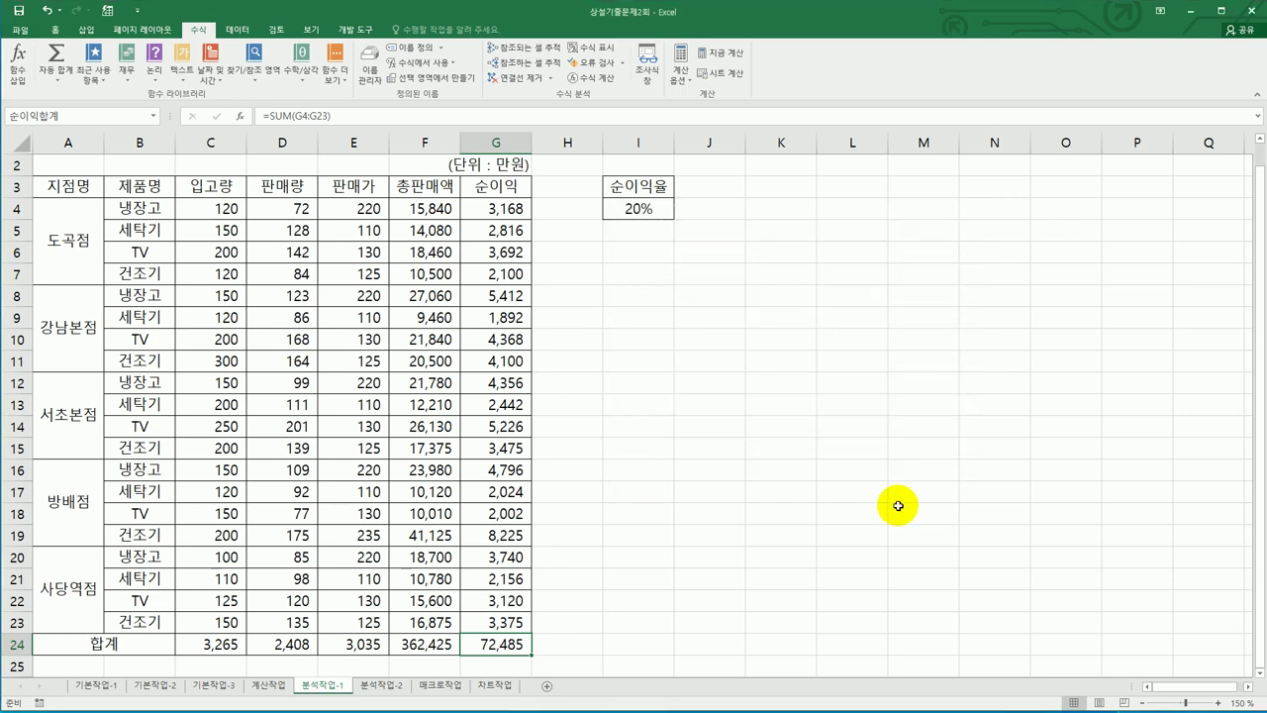
left_click(898, 506)
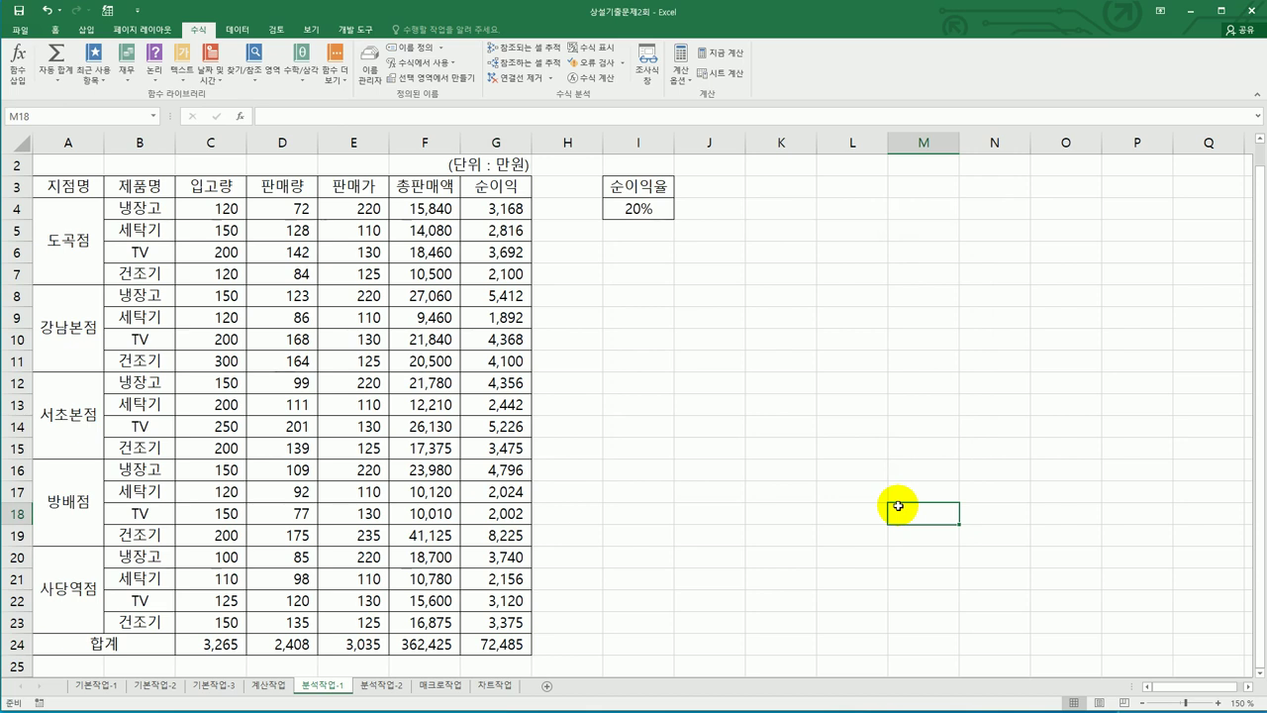
Add a scenario named 순이익증가 that changes the 순이익율 cell I4 to 25%.
left_click(642, 209)
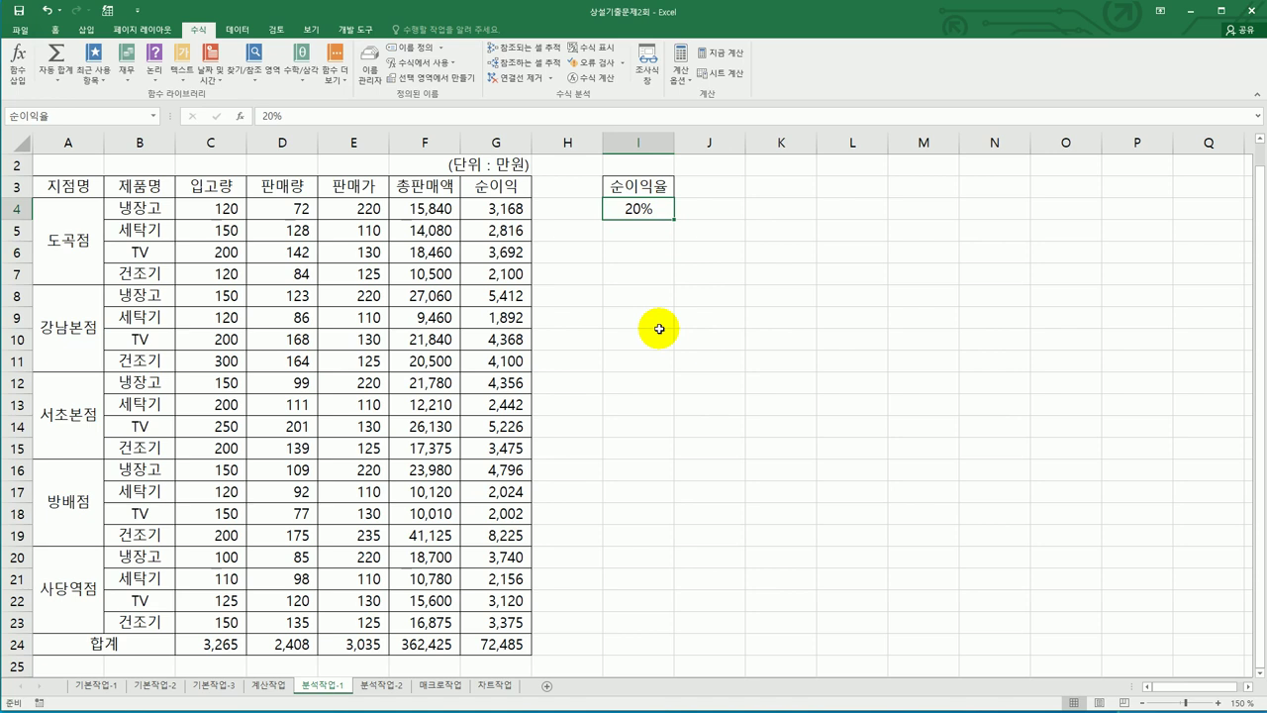
left_click(252, 31)
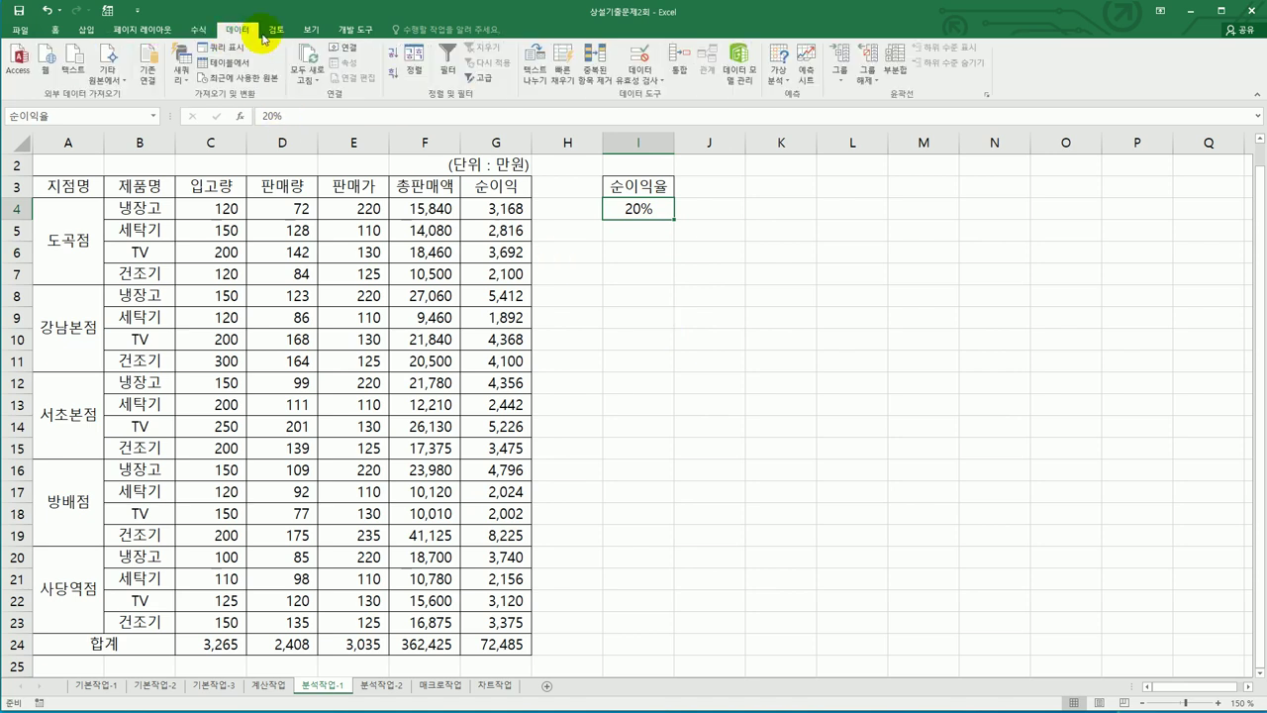
left_click(778, 74)
left_click(794, 98)
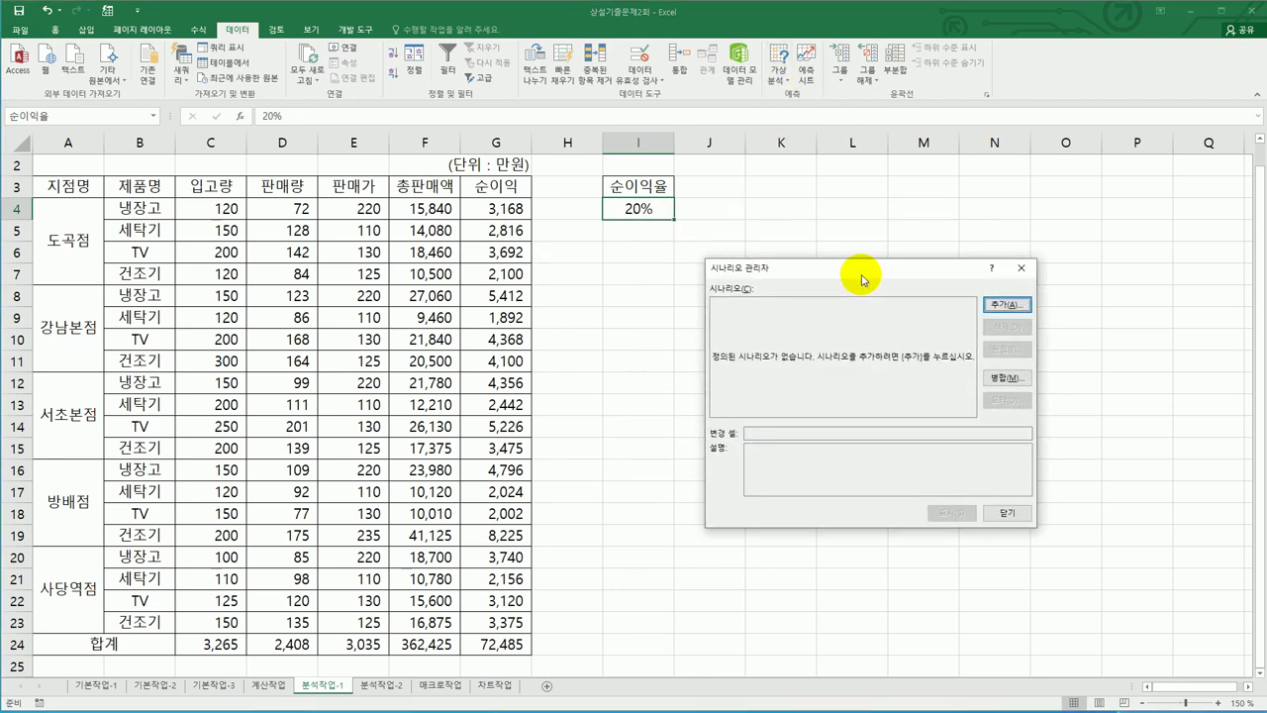
left_click(1006, 305)
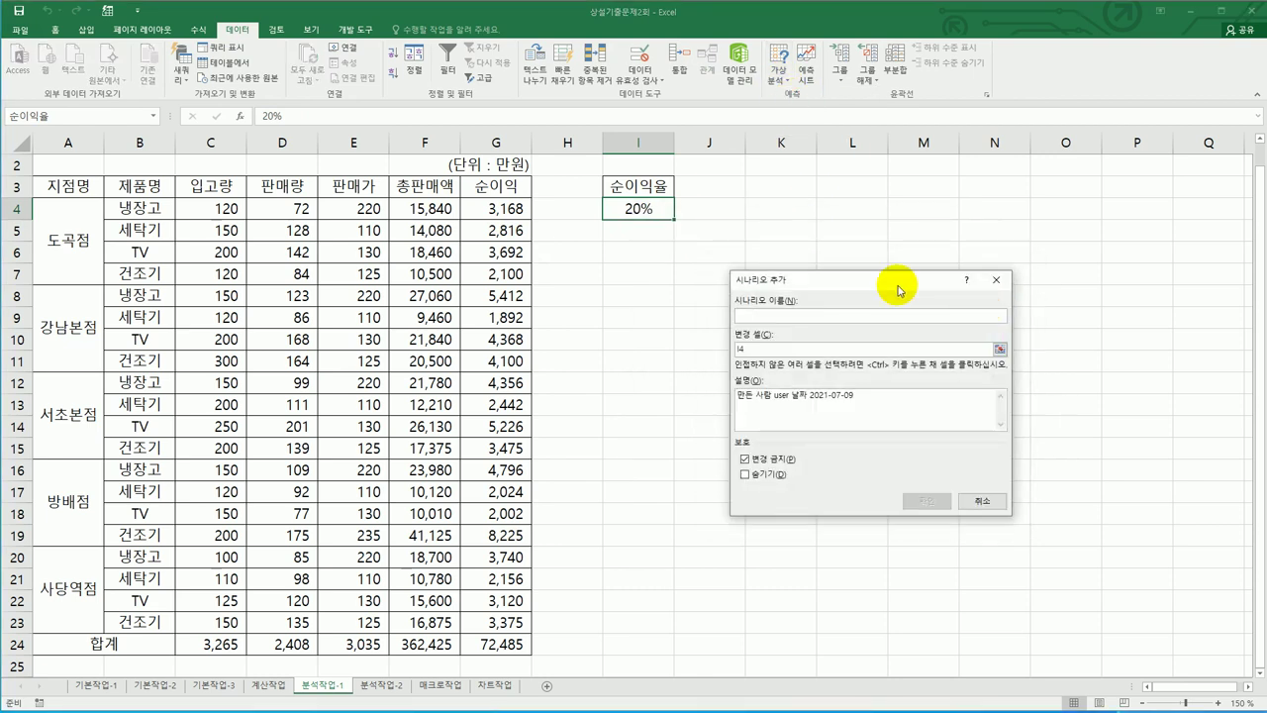
type("순")
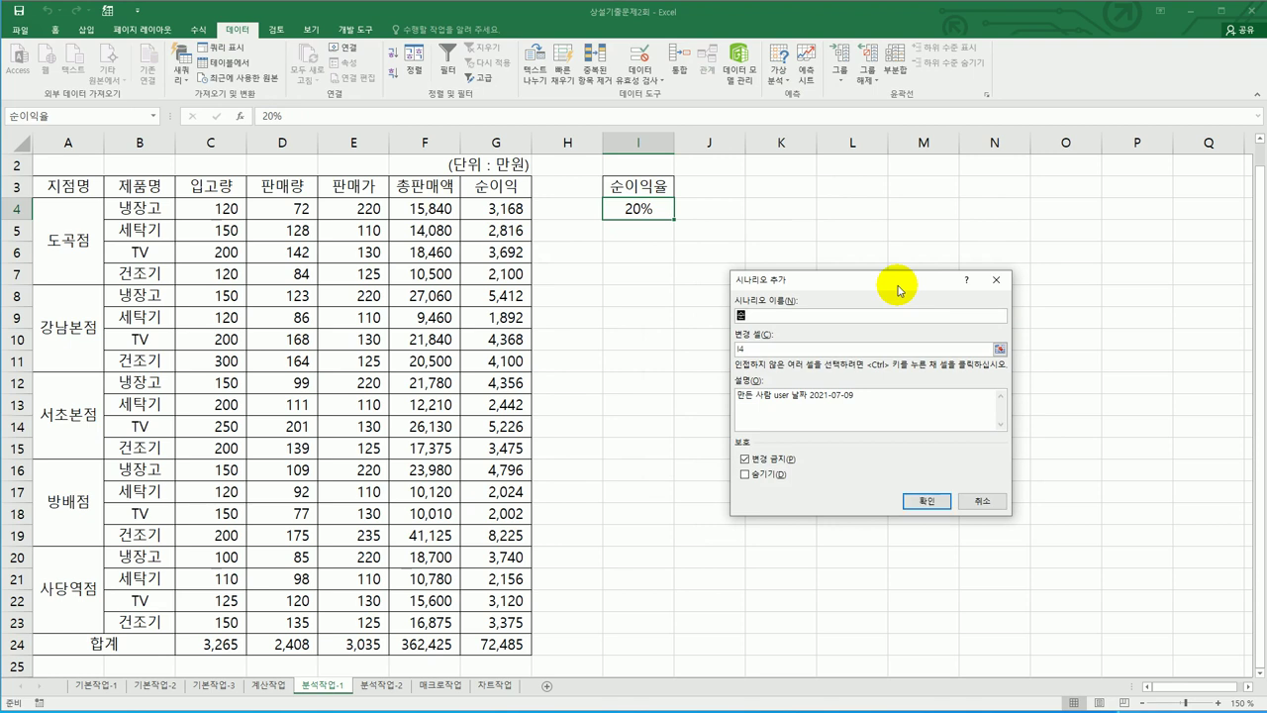
type("이익율가")
left_click(929, 502)
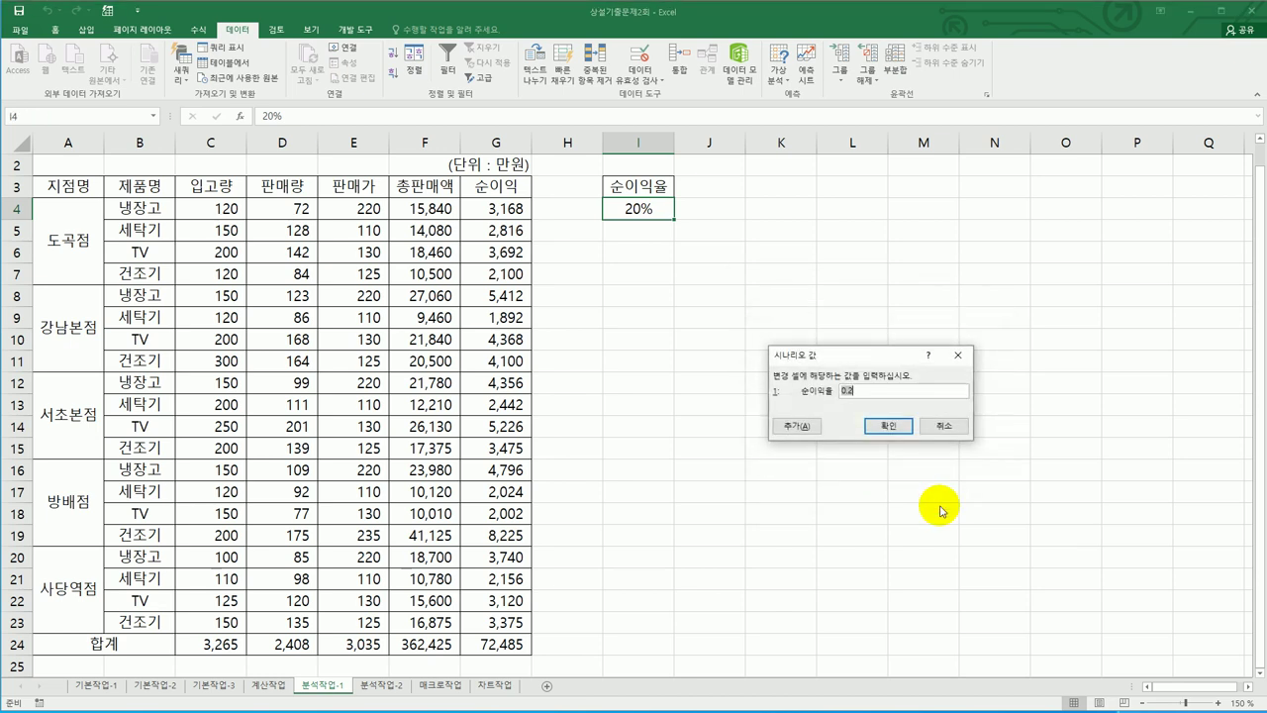
type("25%")
left_click(804, 428)
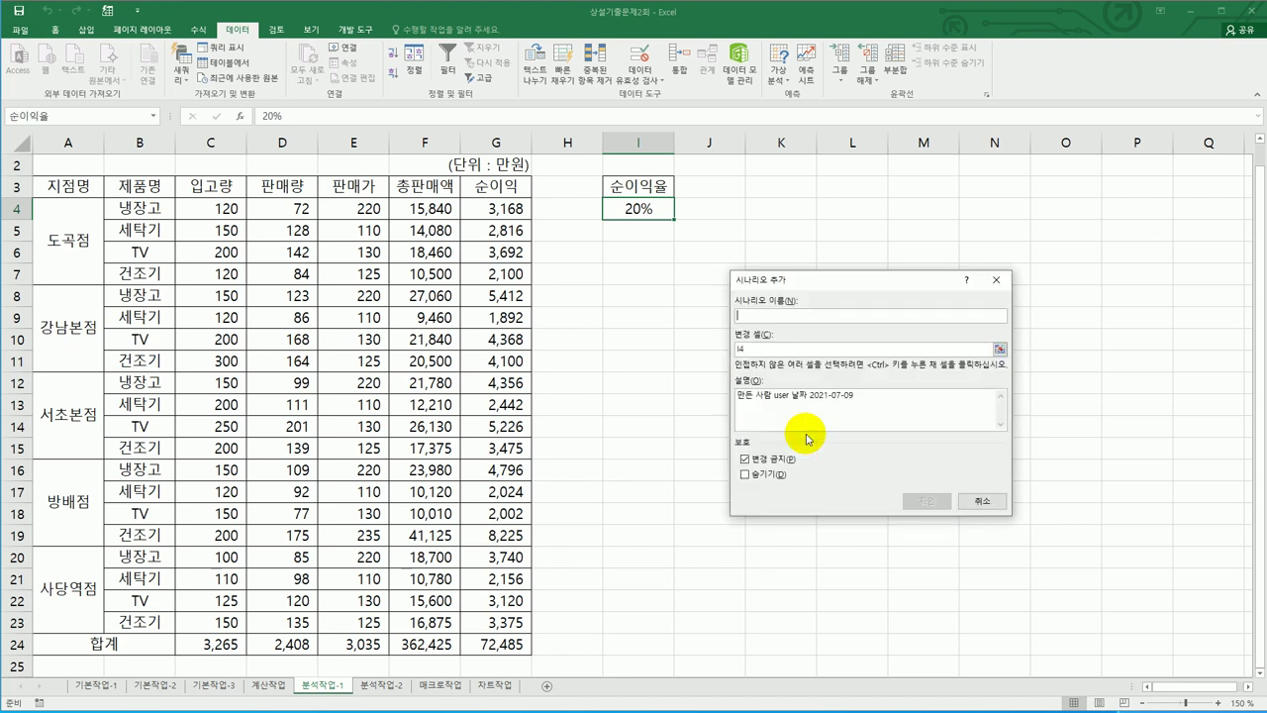
Add a second scenario named 순이익감소 that changes cell I4 to 15%.
type("순이익")
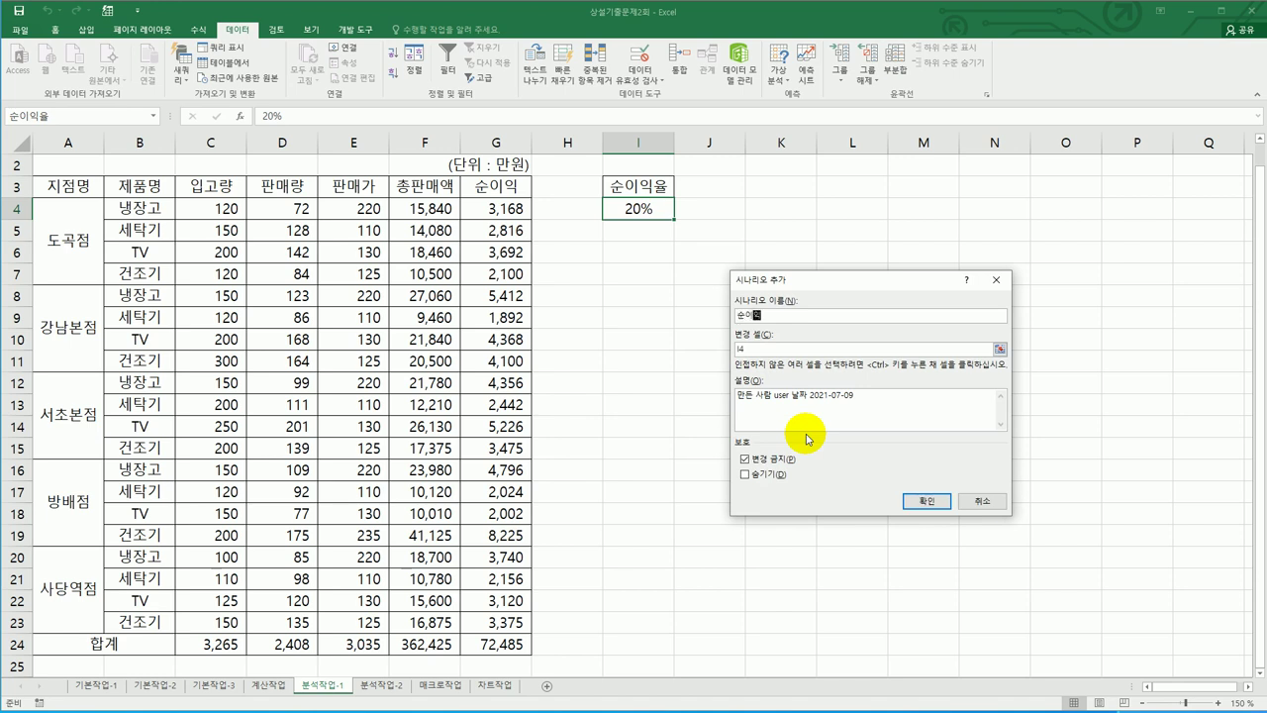
type("감소")
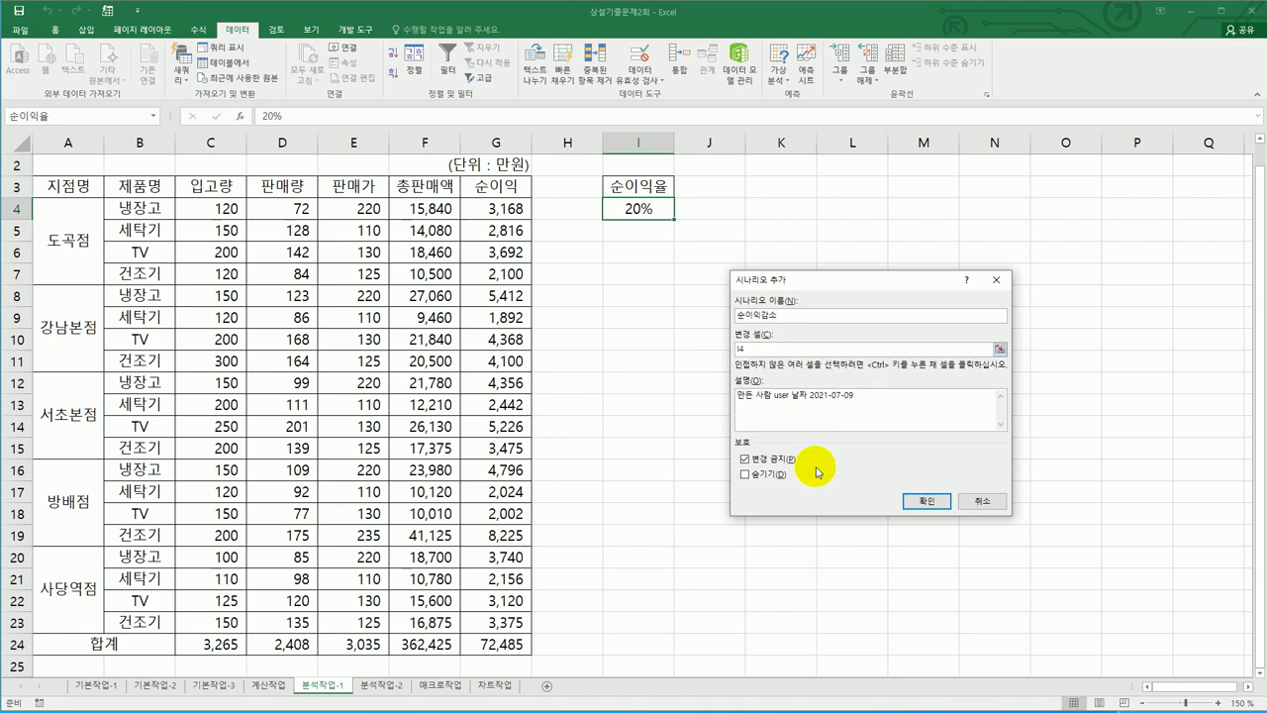
left_click(915, 503)
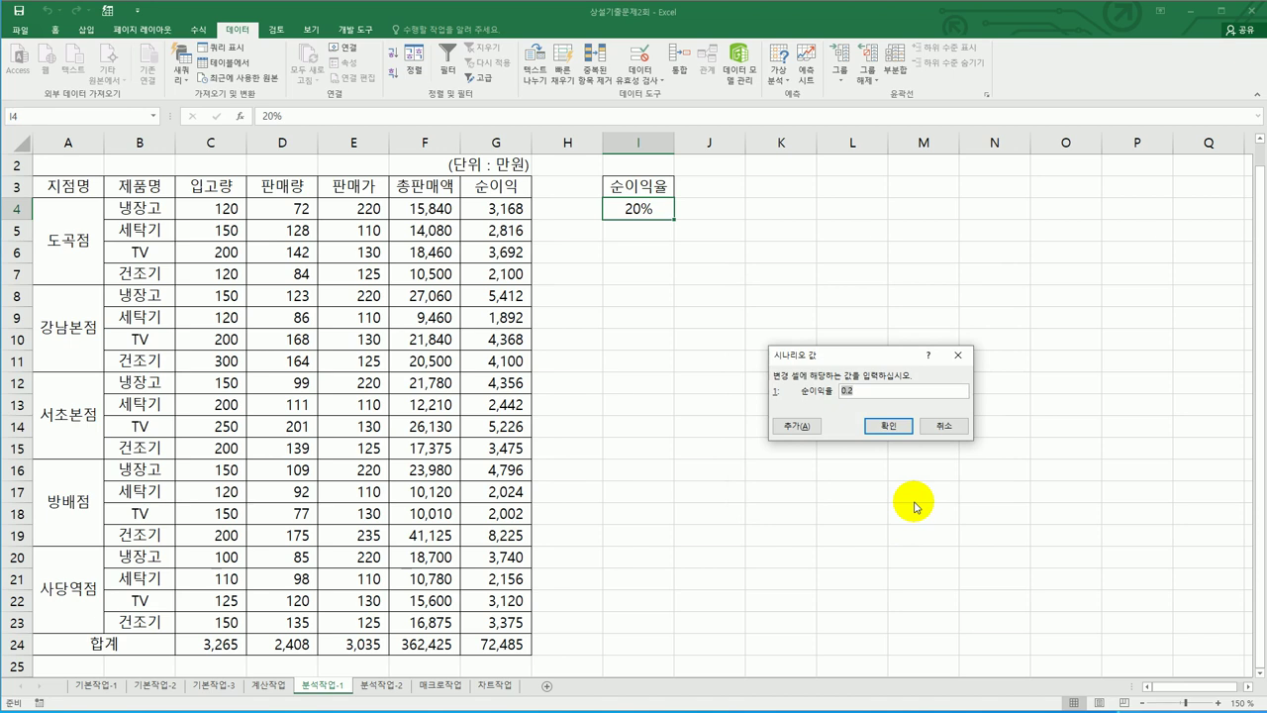
type("15%")
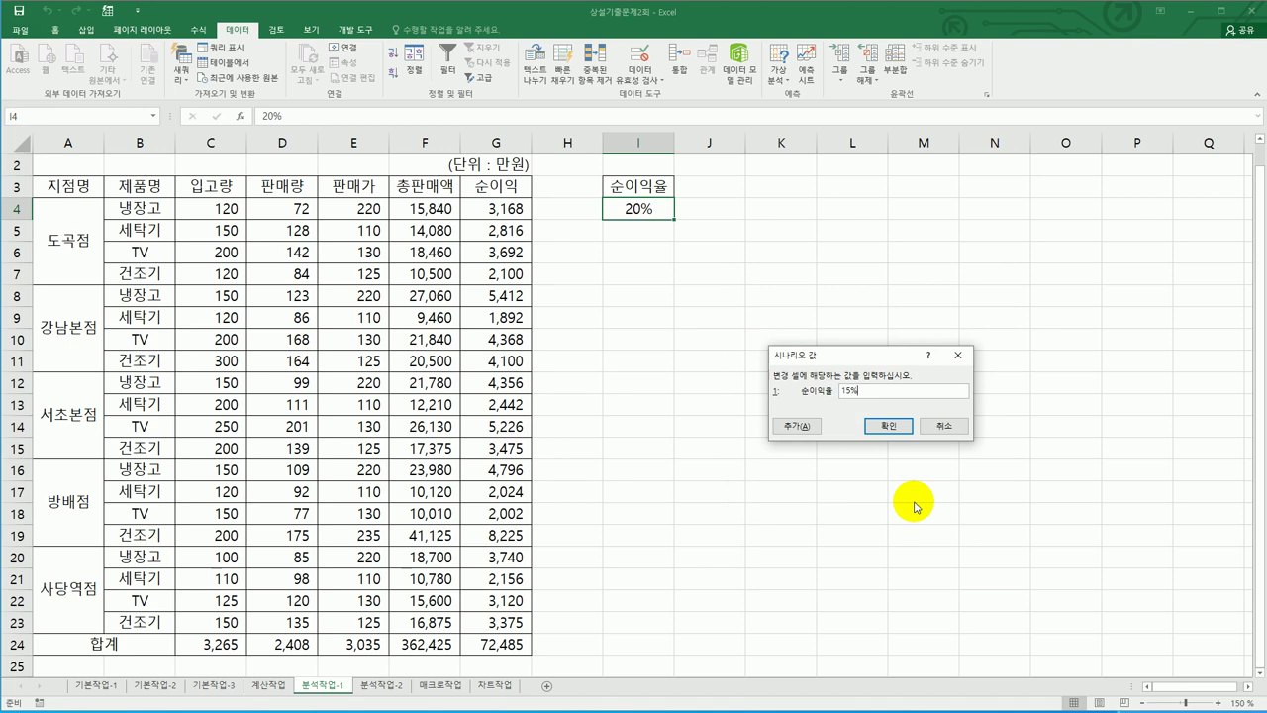
left_click(894, 427)
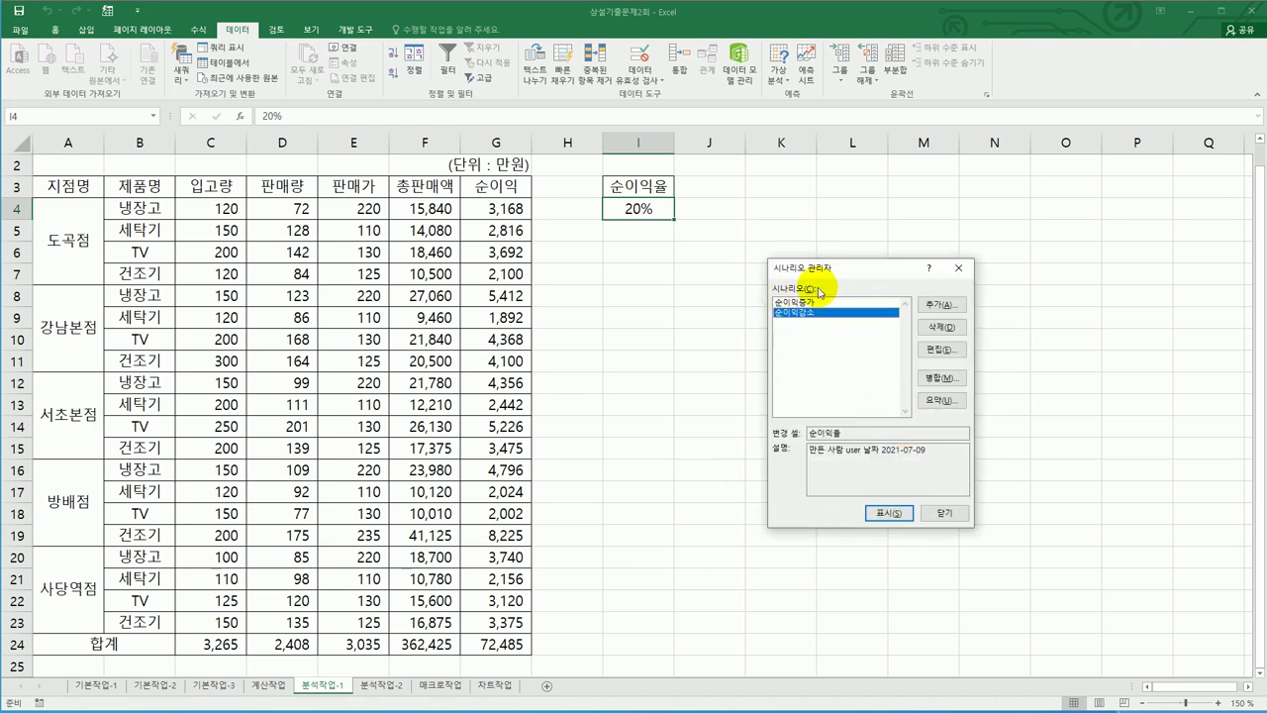
Generate a scenario summary report for the two scenarios with G24 as the result cell.
left_click(940, 404)
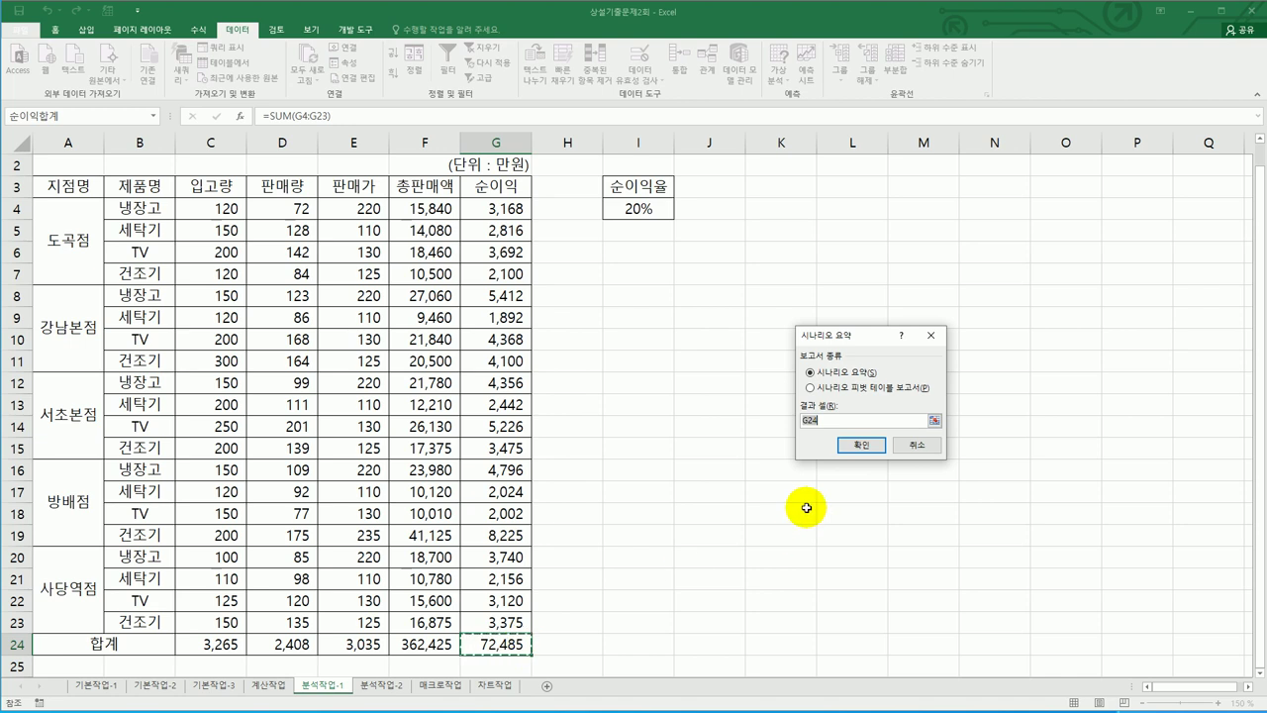
left_click(857, 446)
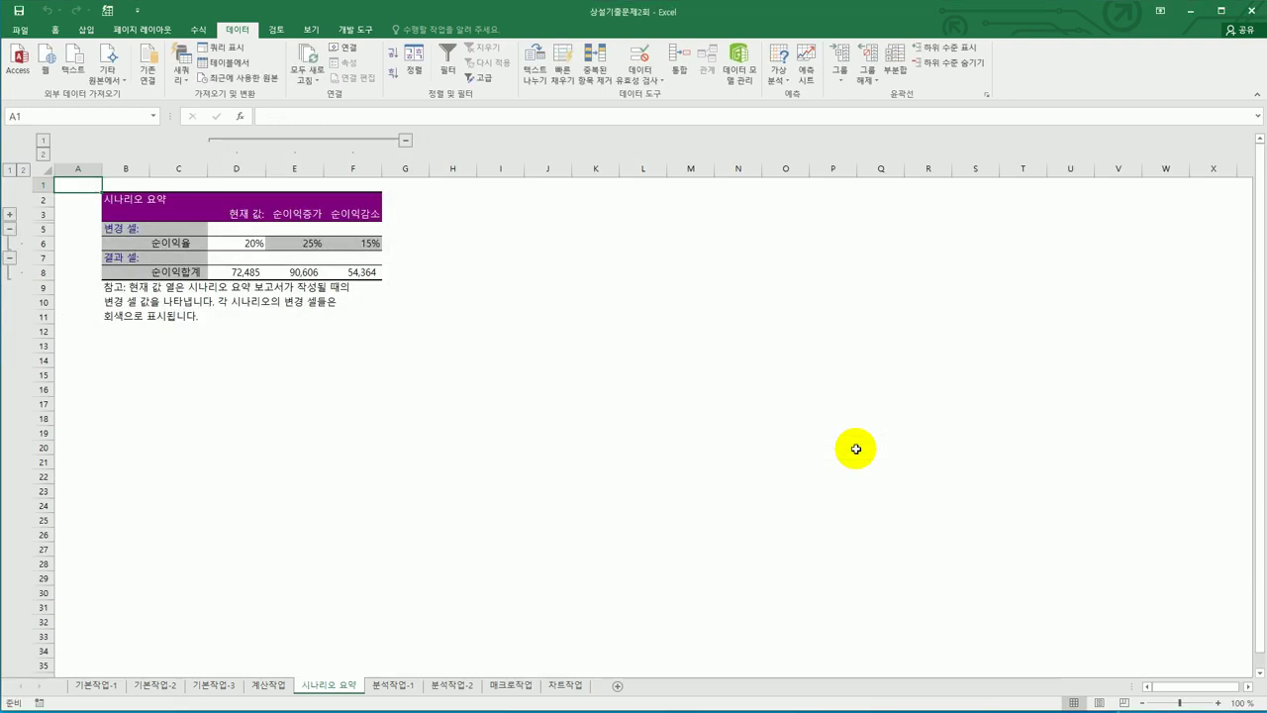
left_click(398, 693)
left_click(327, 687)
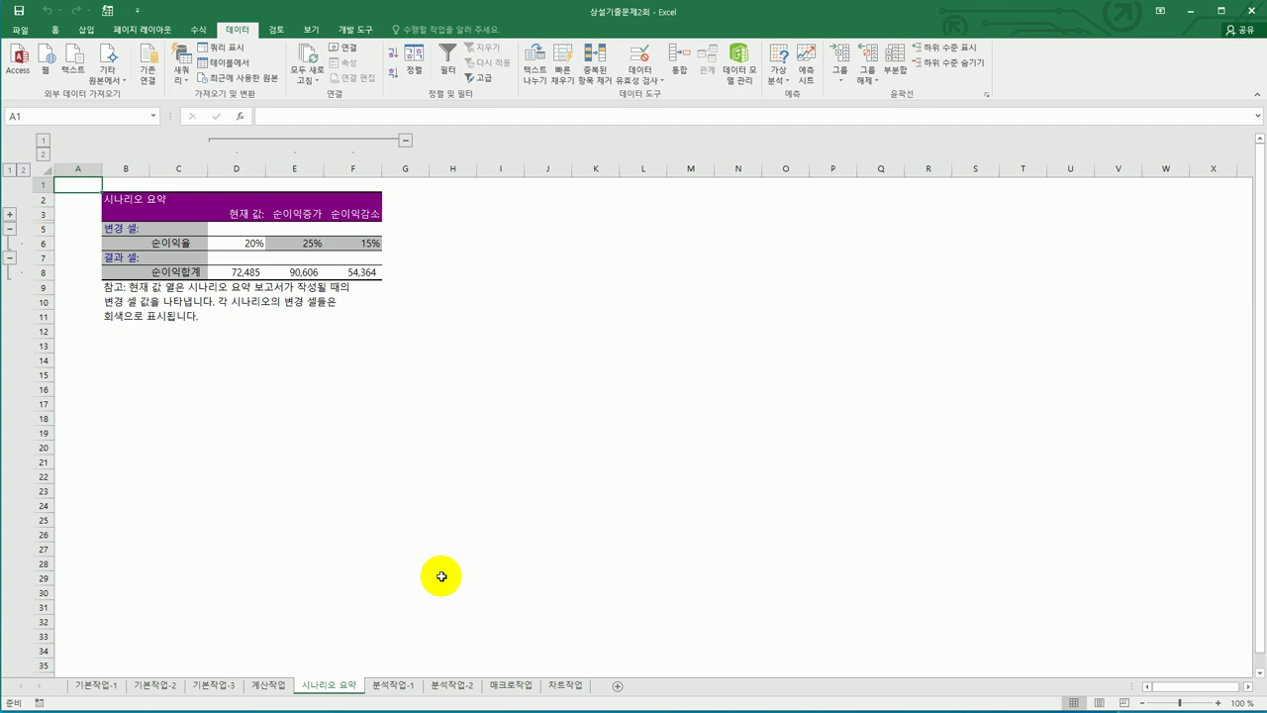
mouse_move(364, 689)
left_mouse_down()
mouse_move(454, 665)
mouse_move(461, 690)
mouse_move(362, 627)
mouse_move(314, 672)
left_mouse_up()
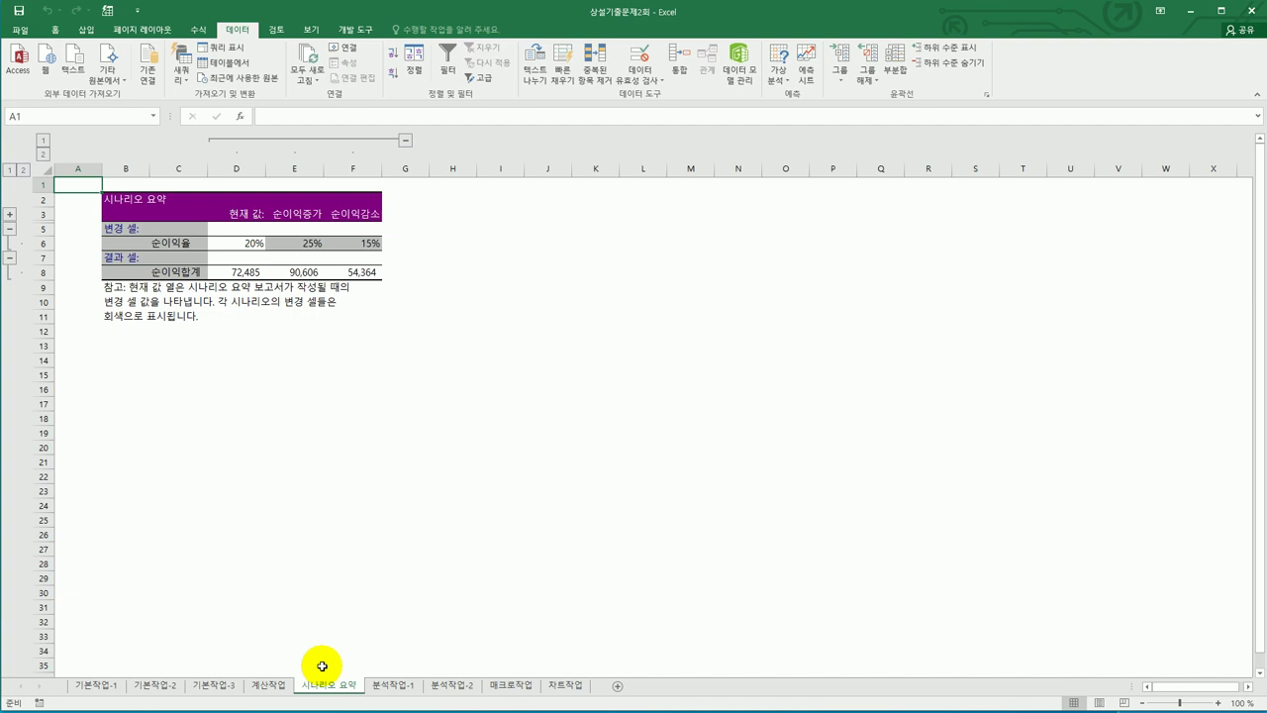
Sort the transaction table on the 분석작업-2 sheet by 거래업체명 in descending order.
left_click(467, 686)
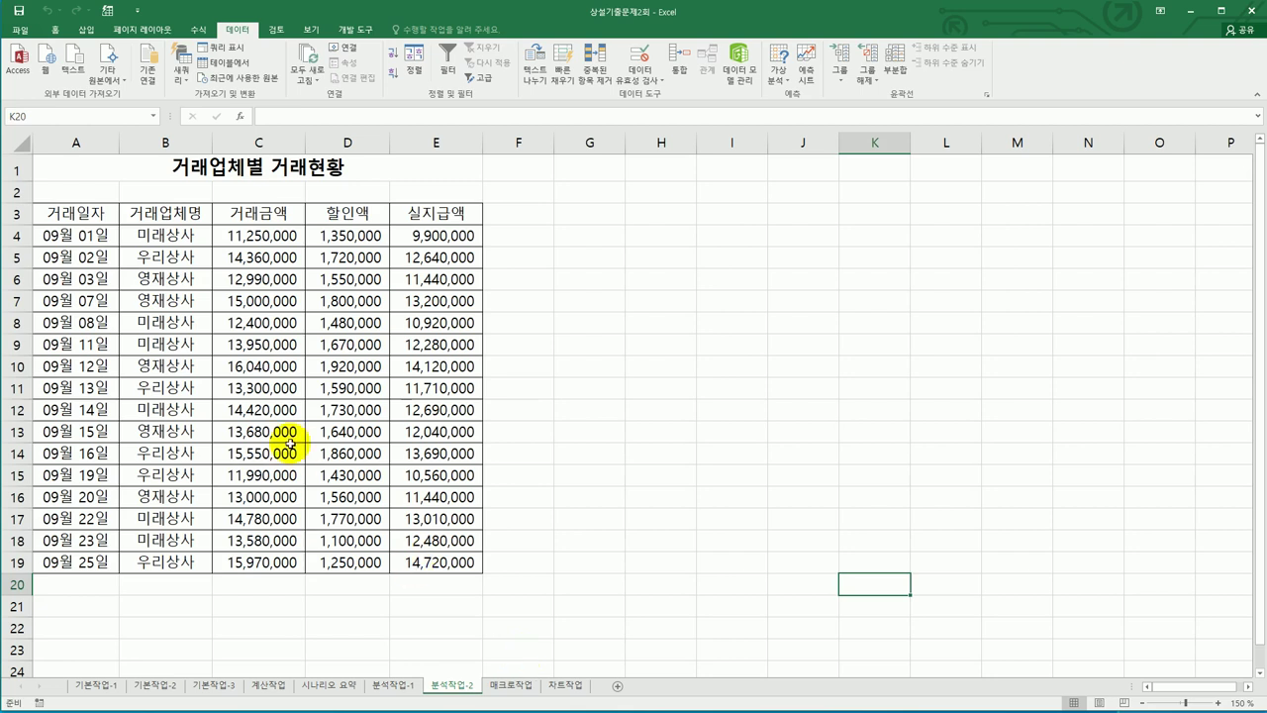
left_click(218, 340)
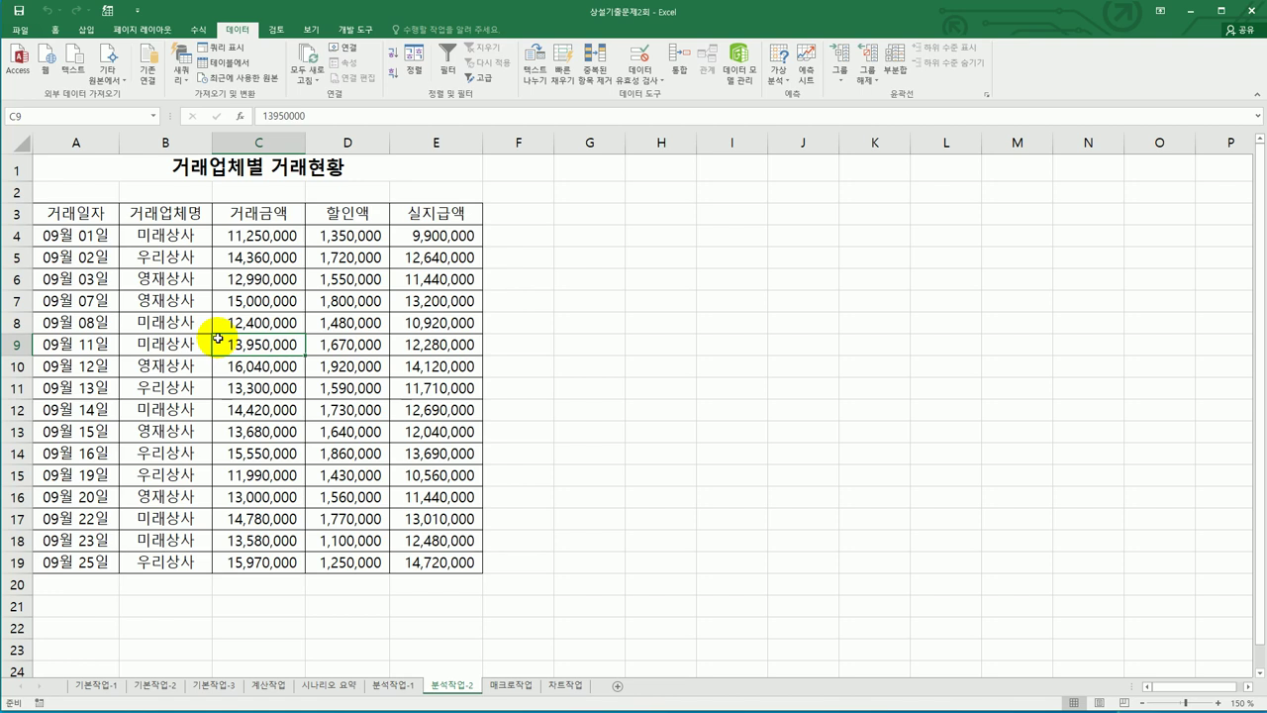
left_click(185, 222)
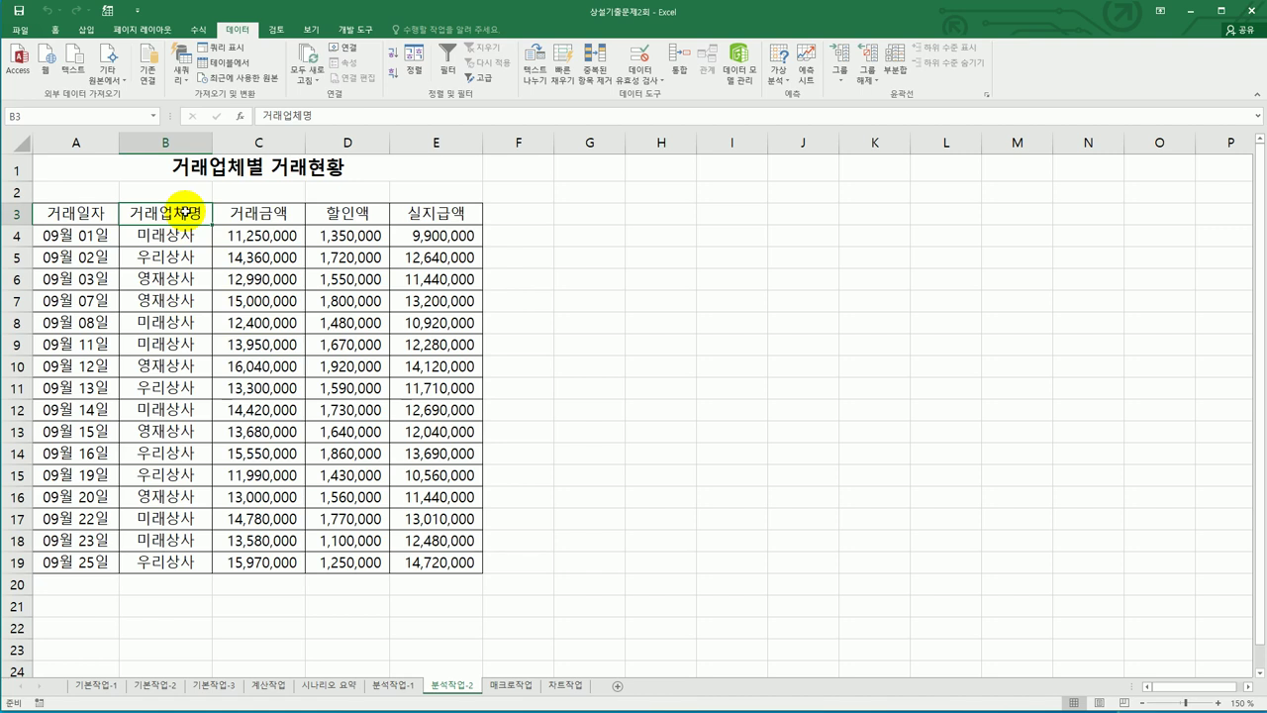
left_click(393, 74)
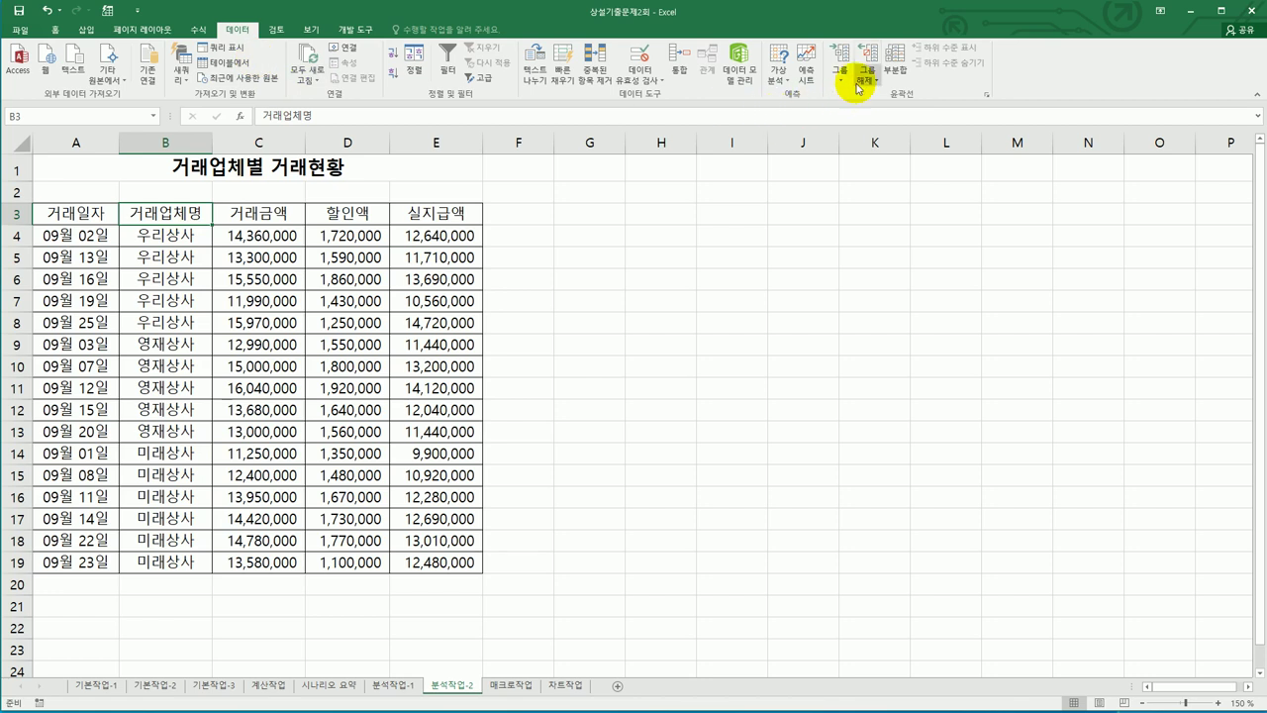
Add subtotals grouped by 거래업체명 that sum 거래금액 and 할인액, leaving out 실지급액.
left_click(896, 69)
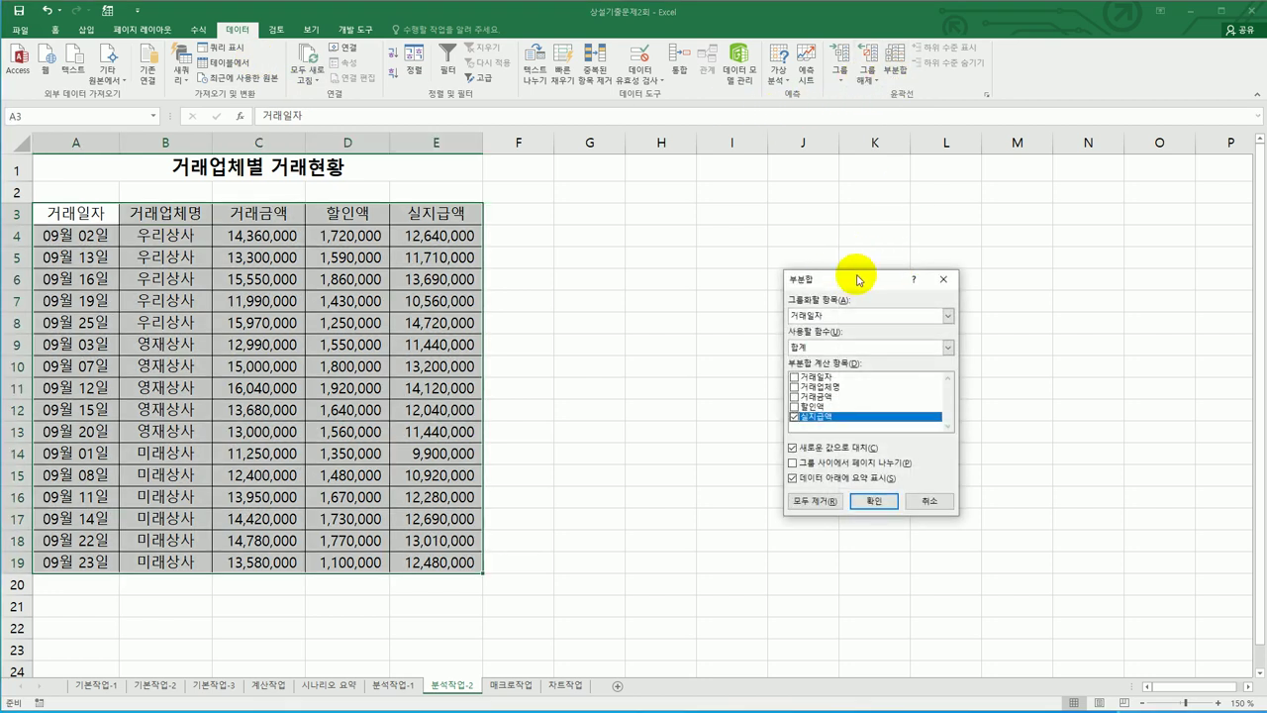
left_click_drag(857, 275, 699, 242)
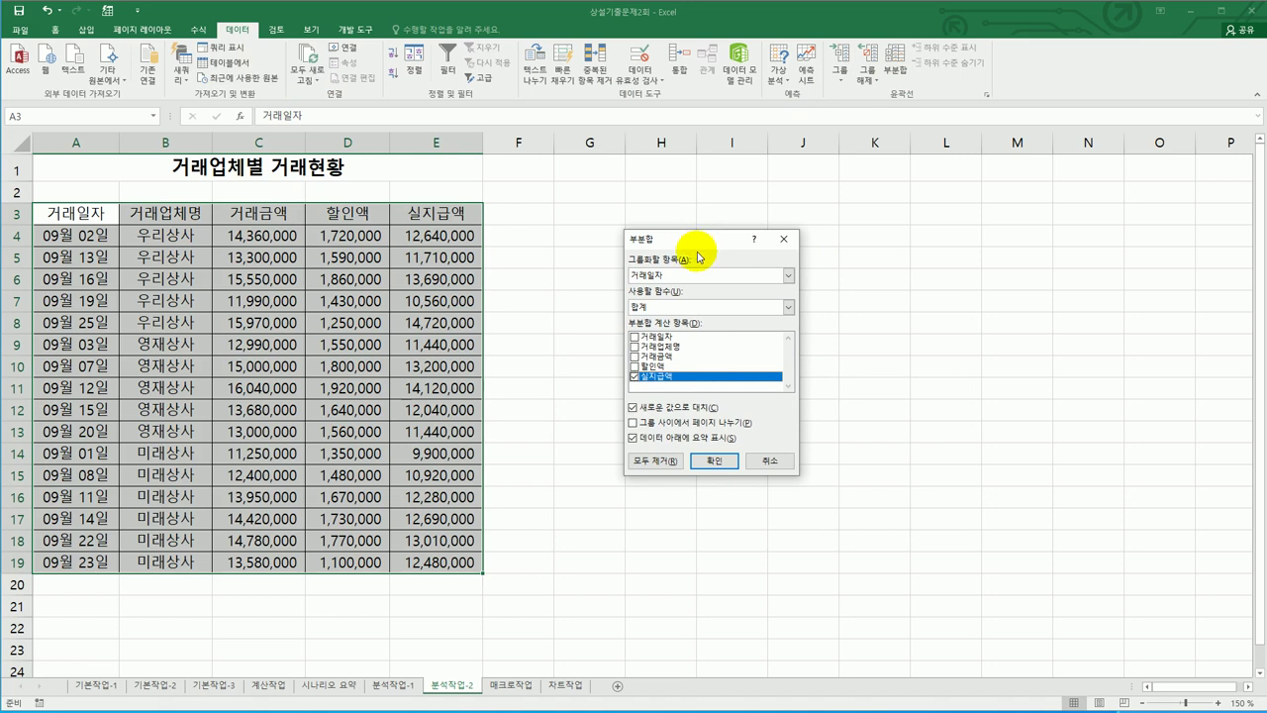
left_click(703, 276)
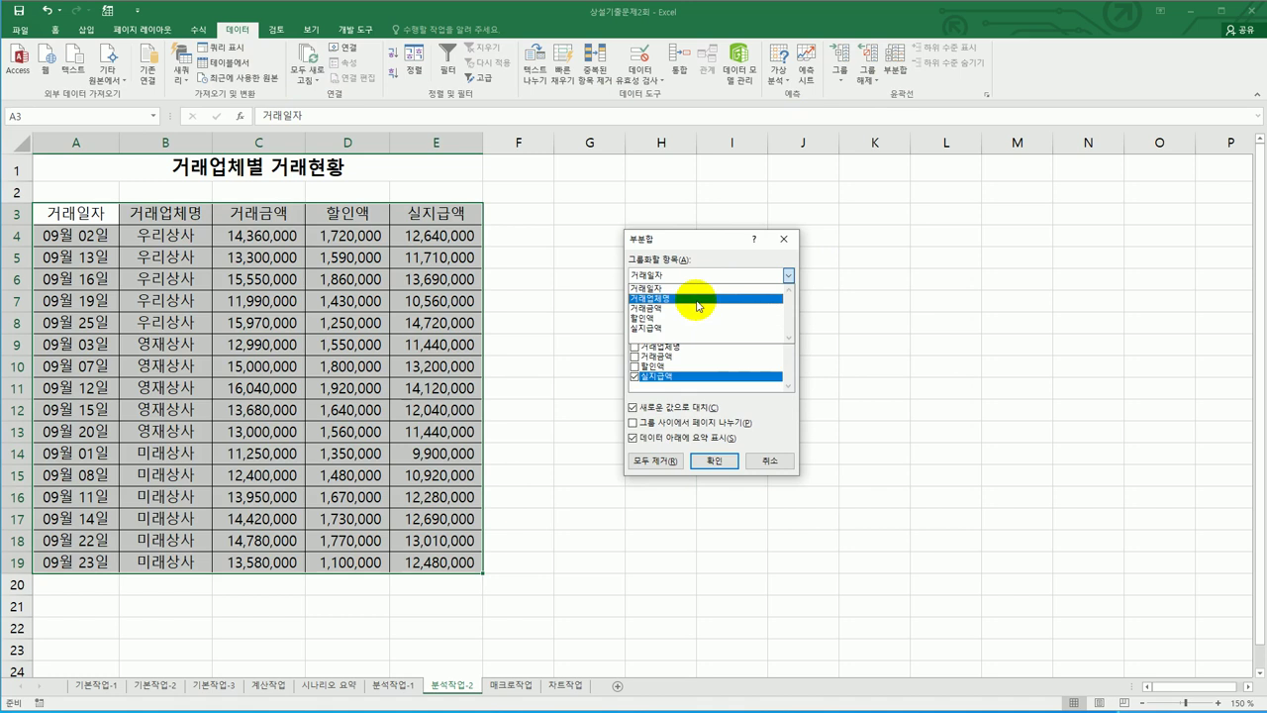
left_click(699, 298)
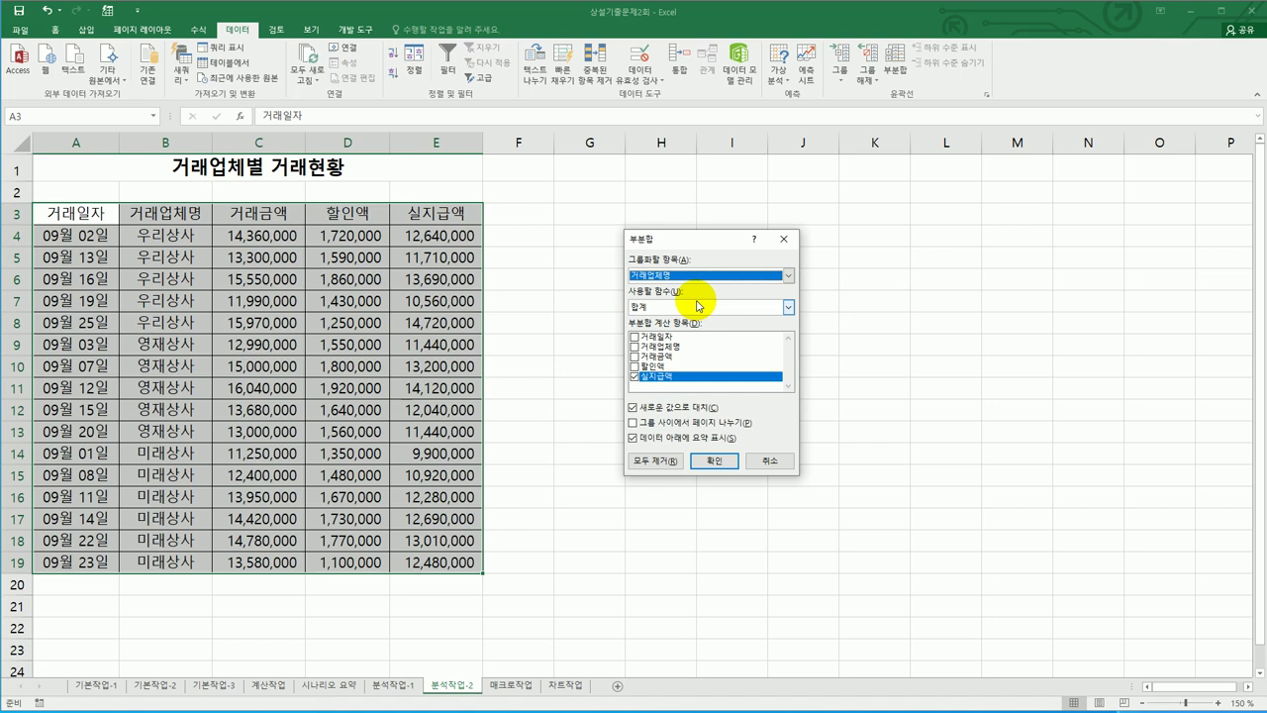
left_click(635, 378)
left_click(635, 357)
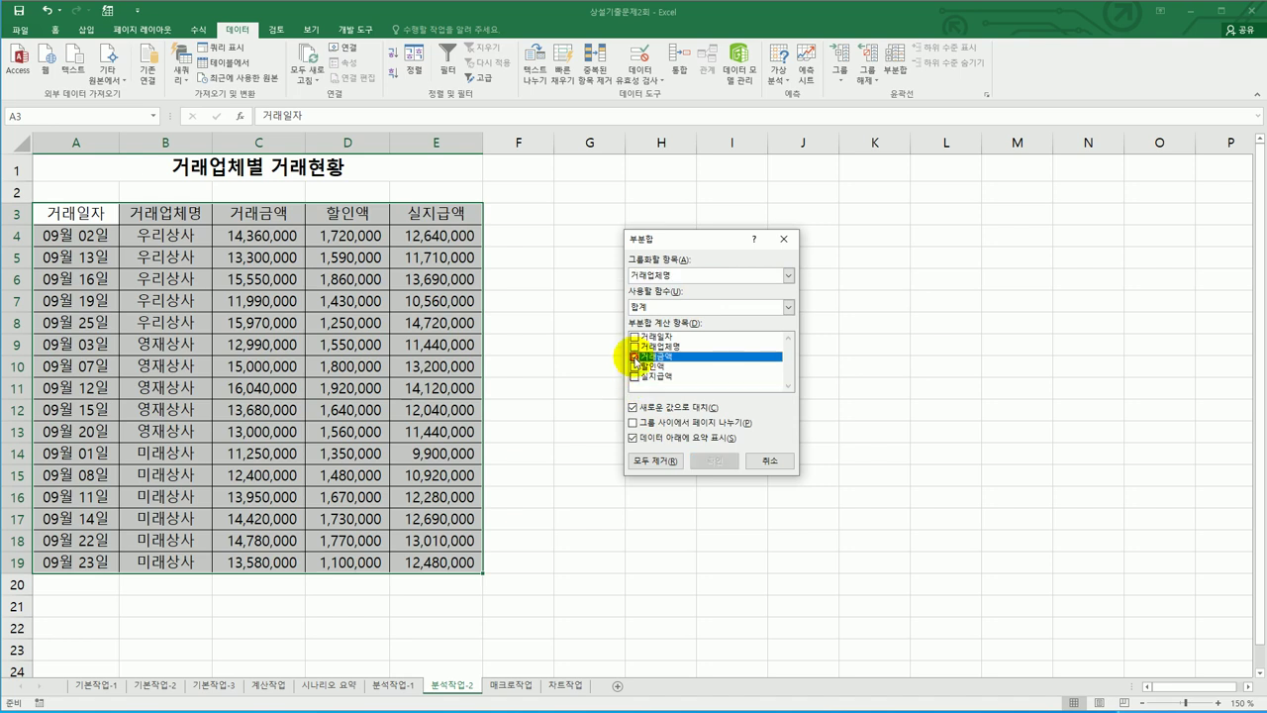
left_click(634, 367)
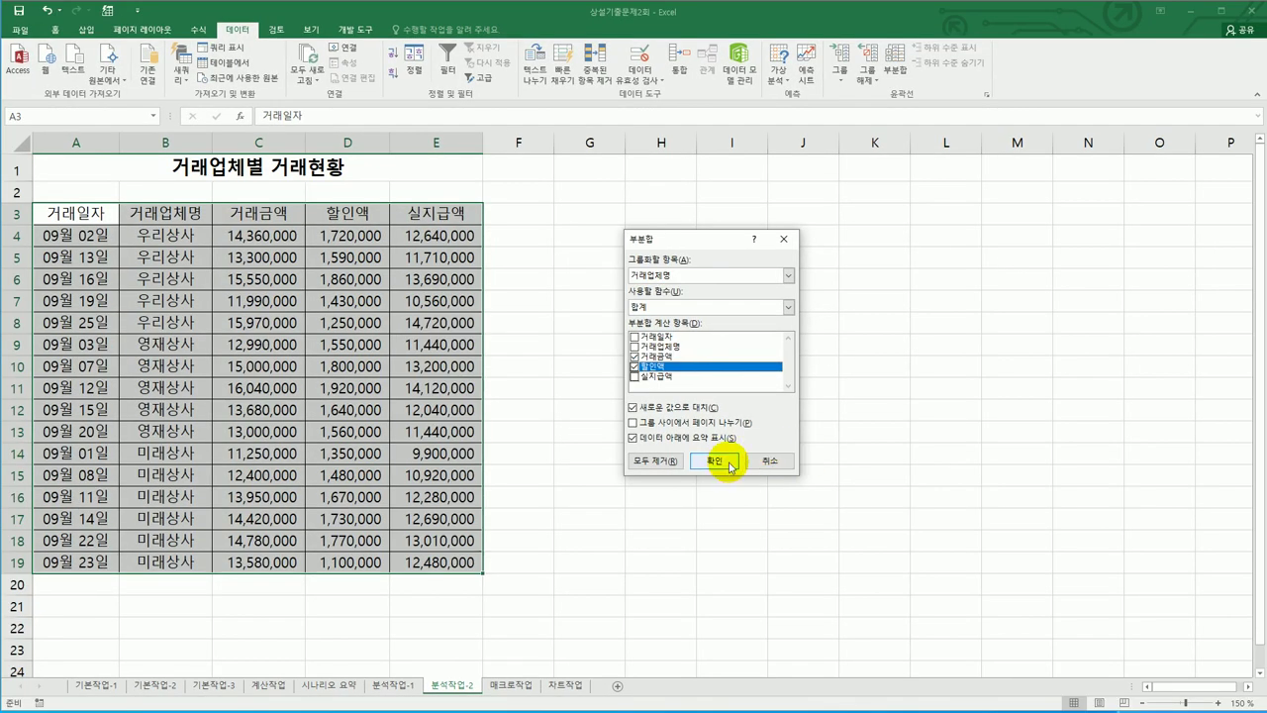
left_click(591, 500)
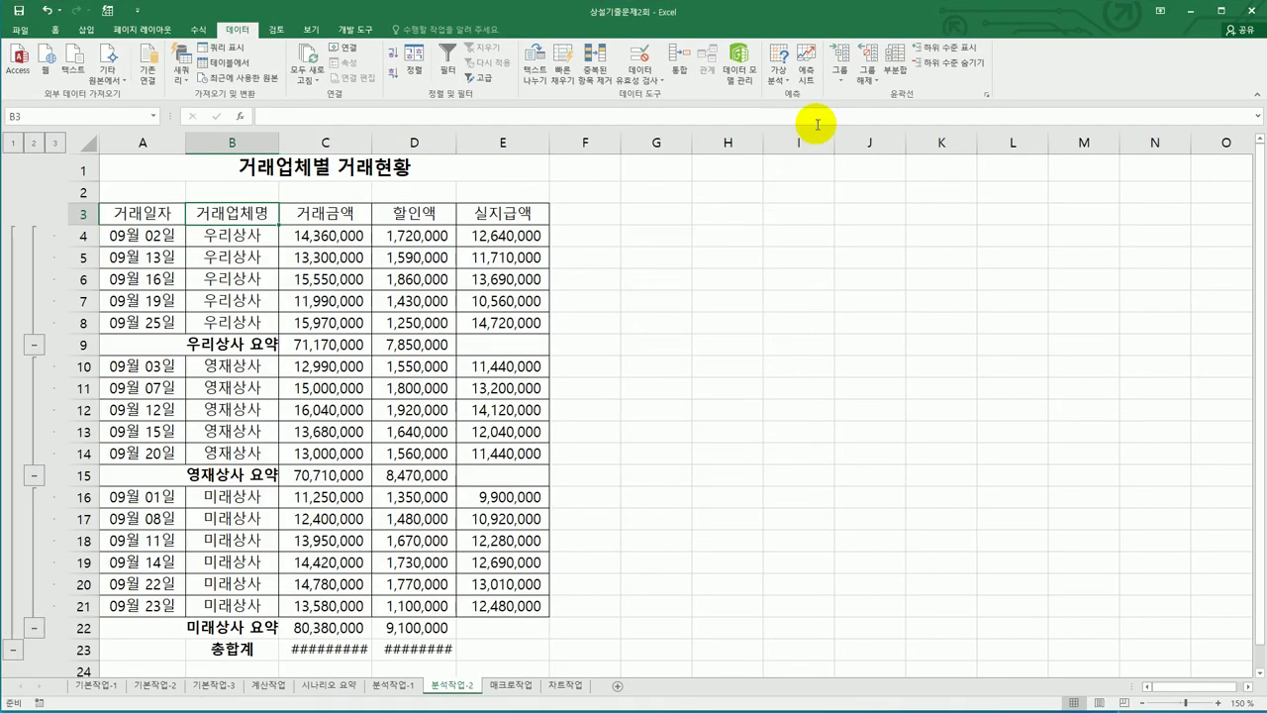
Add a second subtotal by 거래업체명 that averages only 실지급액, without replacing the existing sum subtotals.
left_click(894, 69)
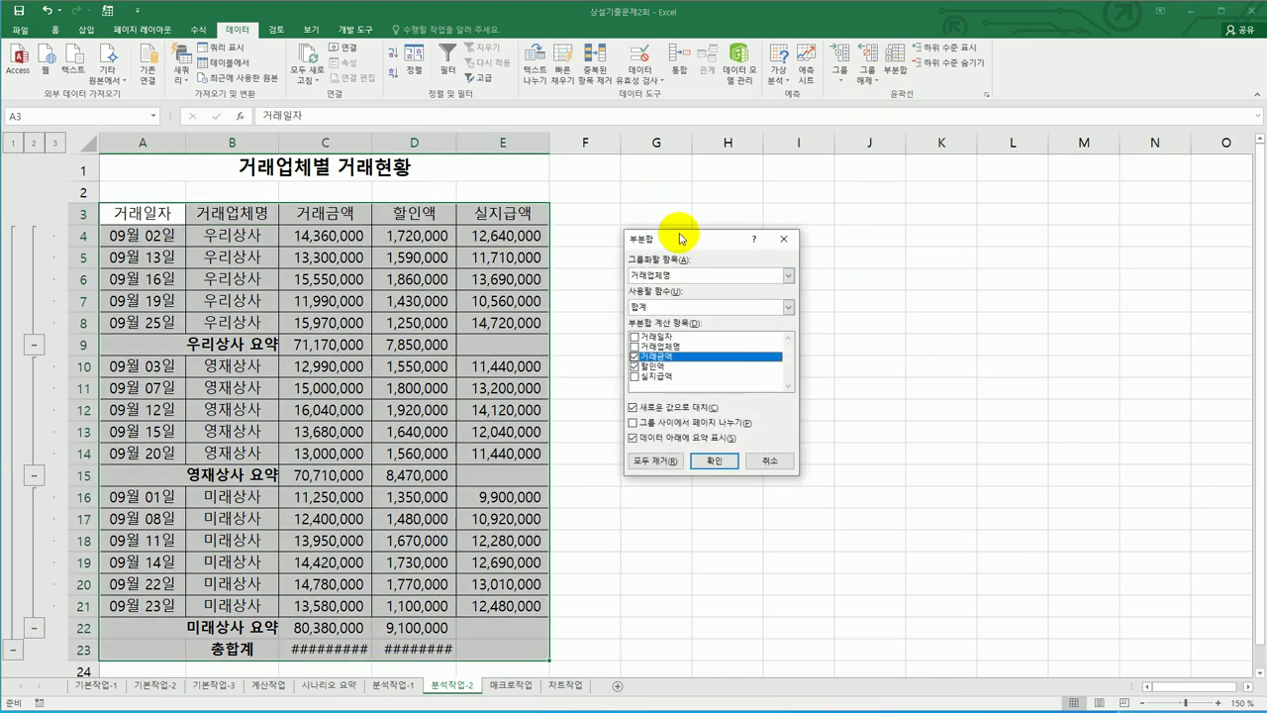
left_click_drag(685, 243, 684, 210)
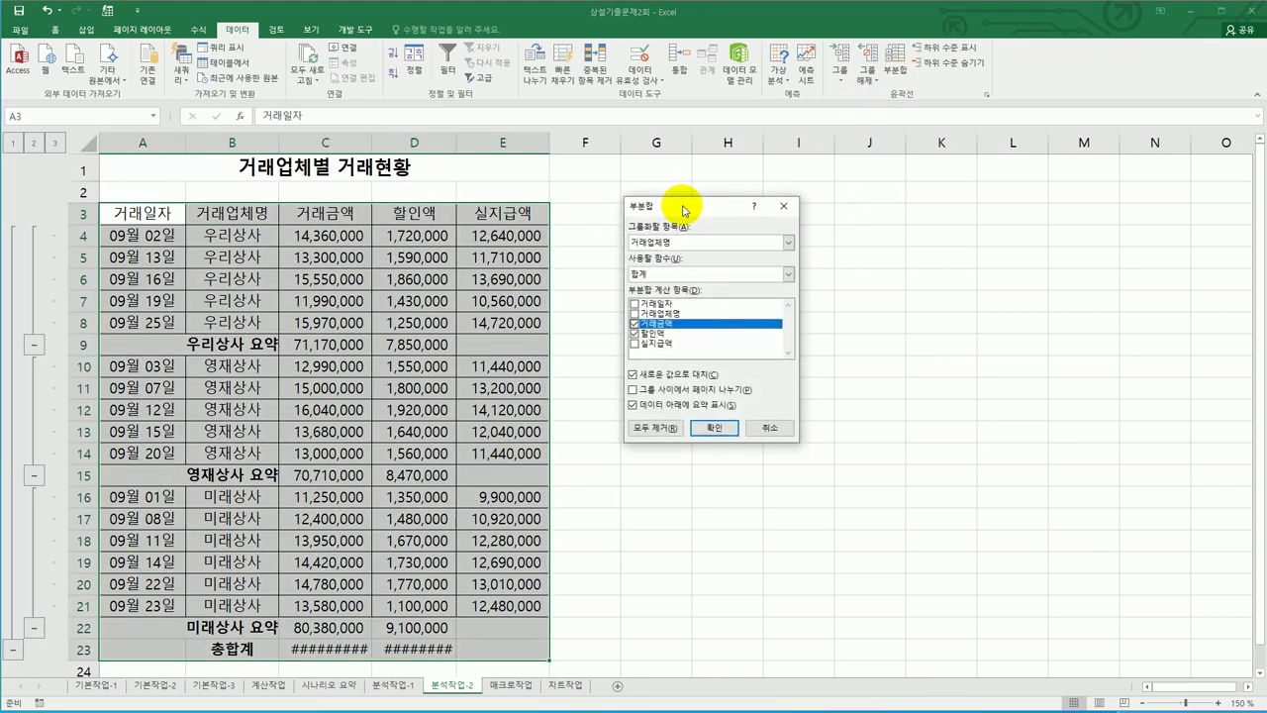
left_click(680, 375)
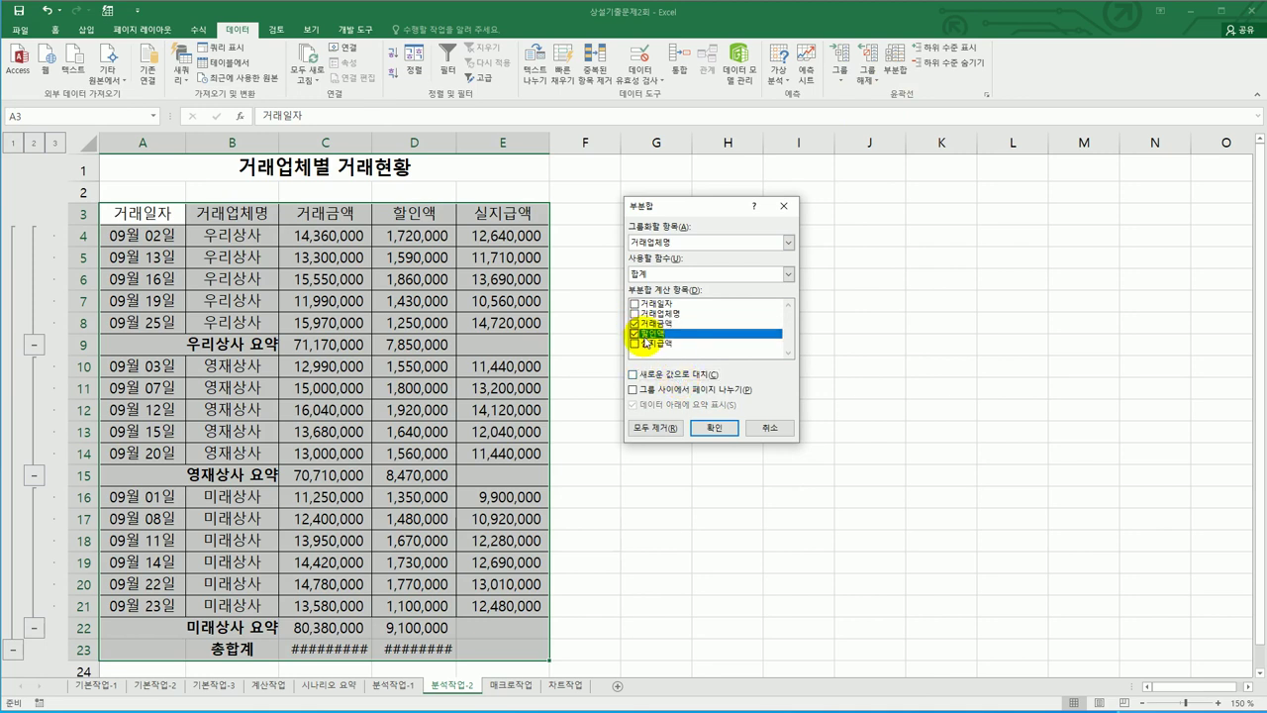
left_click(634, 323)
left_click(634, 334)
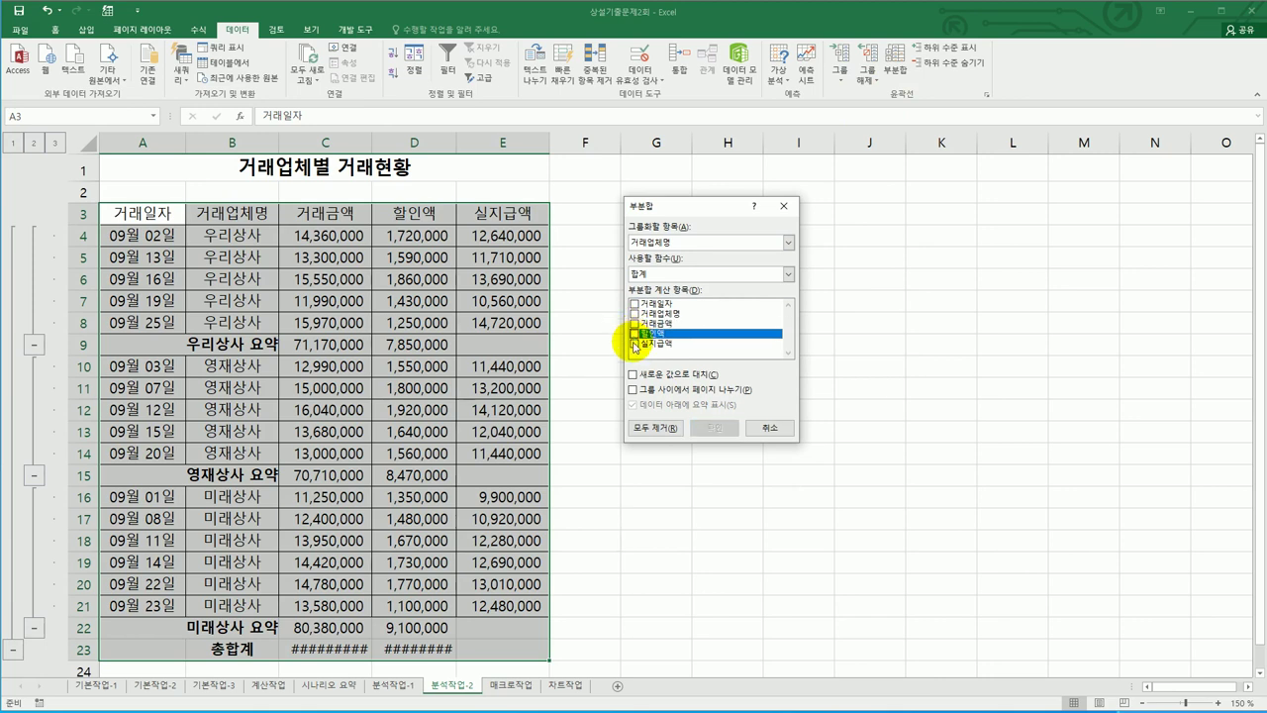
left_click(635, 344)
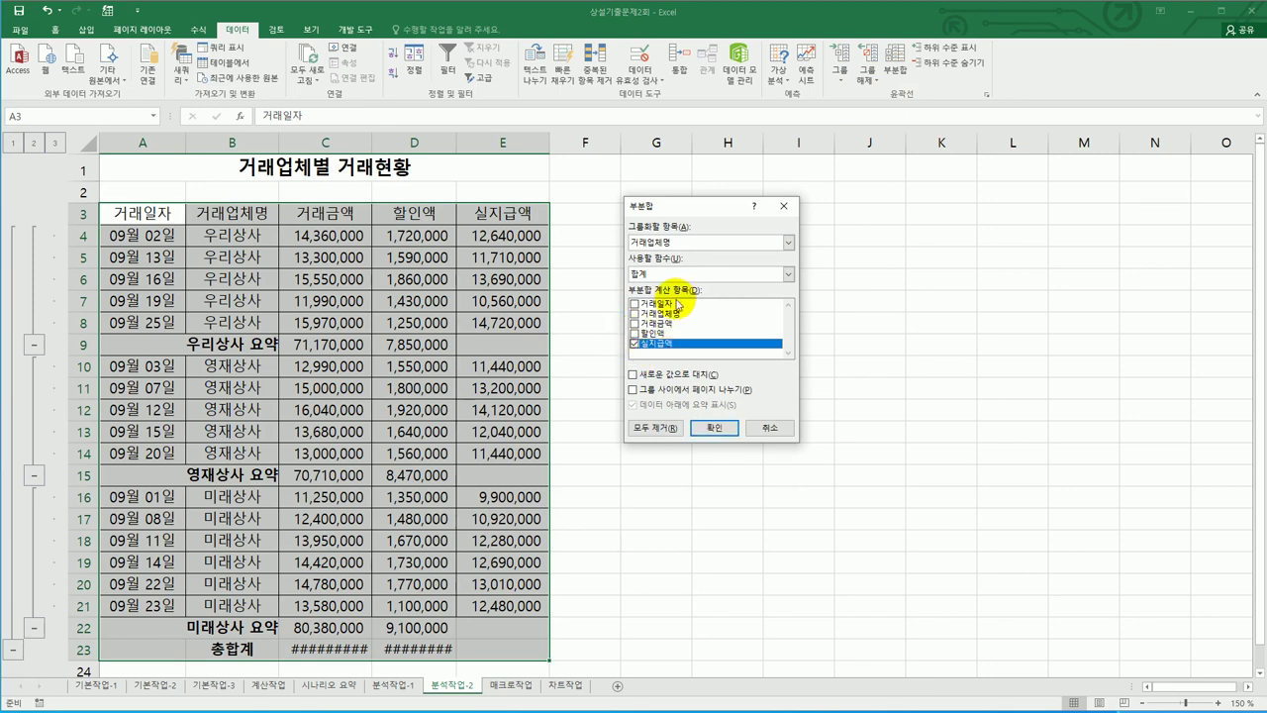
left_click(680, 274)
left_click(683, 306)
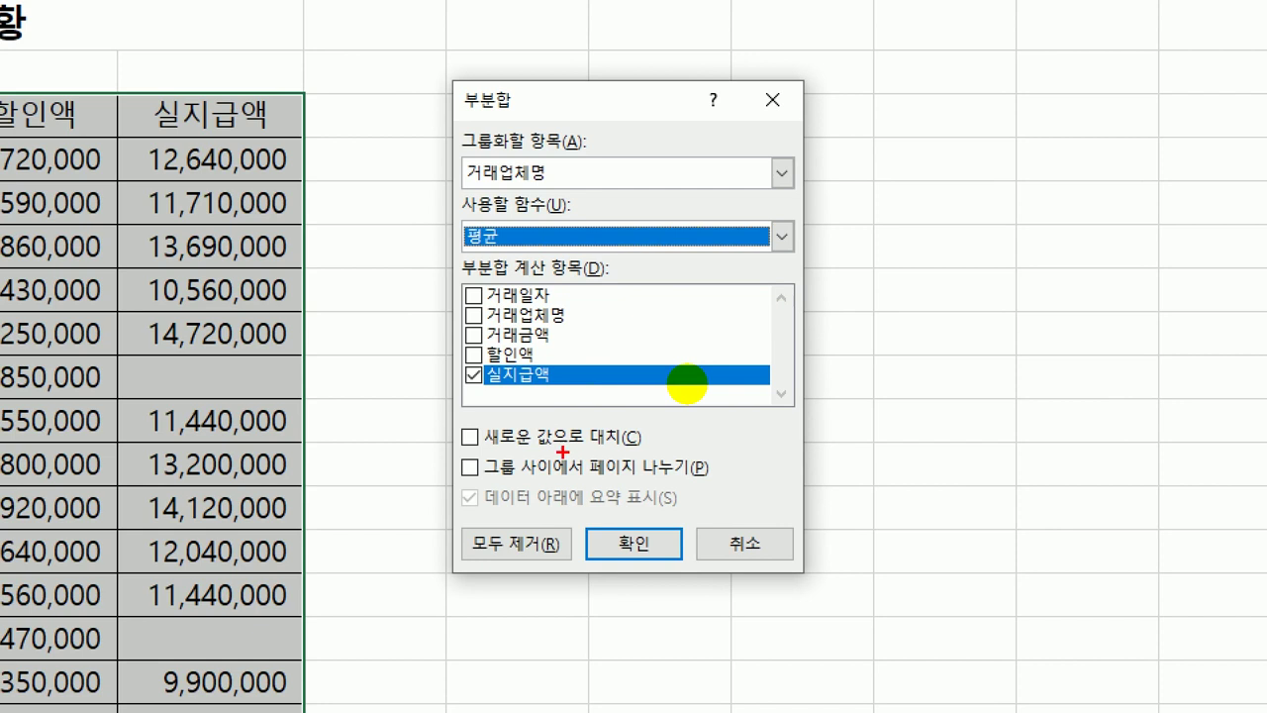
mouse_move(676, 442)
left_mouse_down()
mouse_move(584, 453)
mouse_move(411, 426)
mouse_move(661, 444)
left_mouse_up()
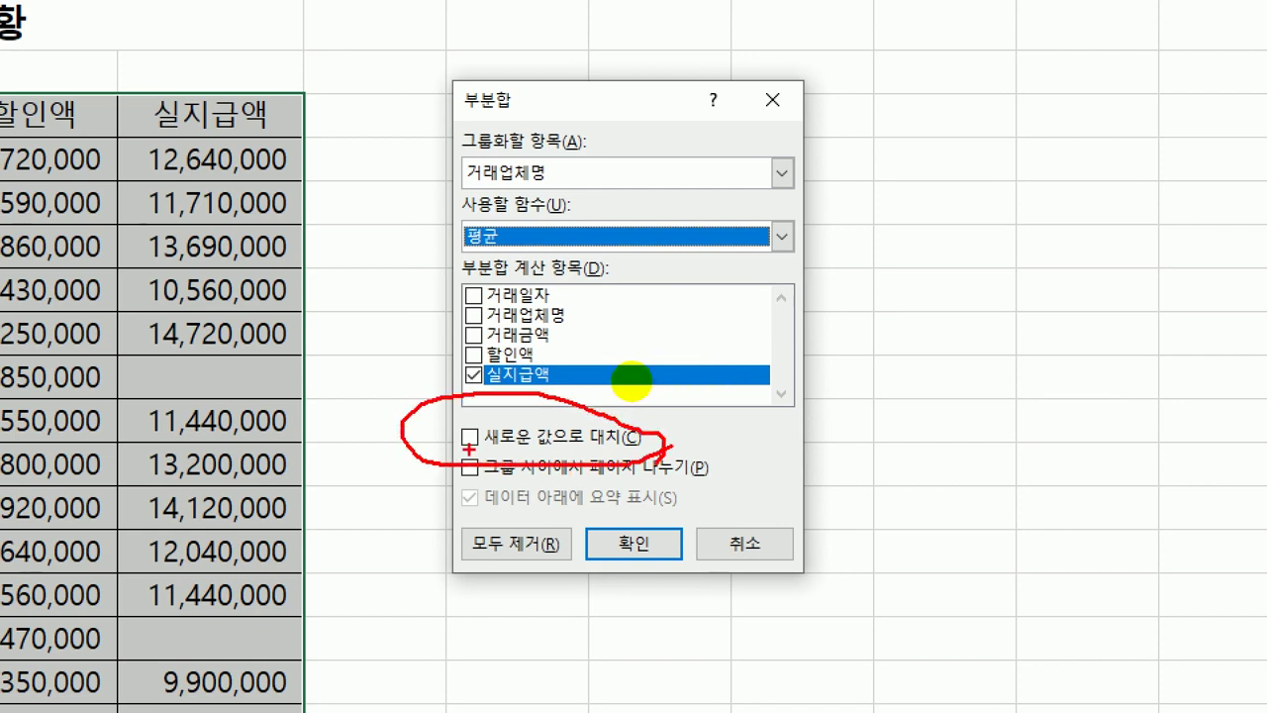
mouse_move(448, 429)
left_mouse_down()
mouse_move(454, 445)
mouse_move(483, 412)
mouse_move(465, 447)
left_mouse_up()
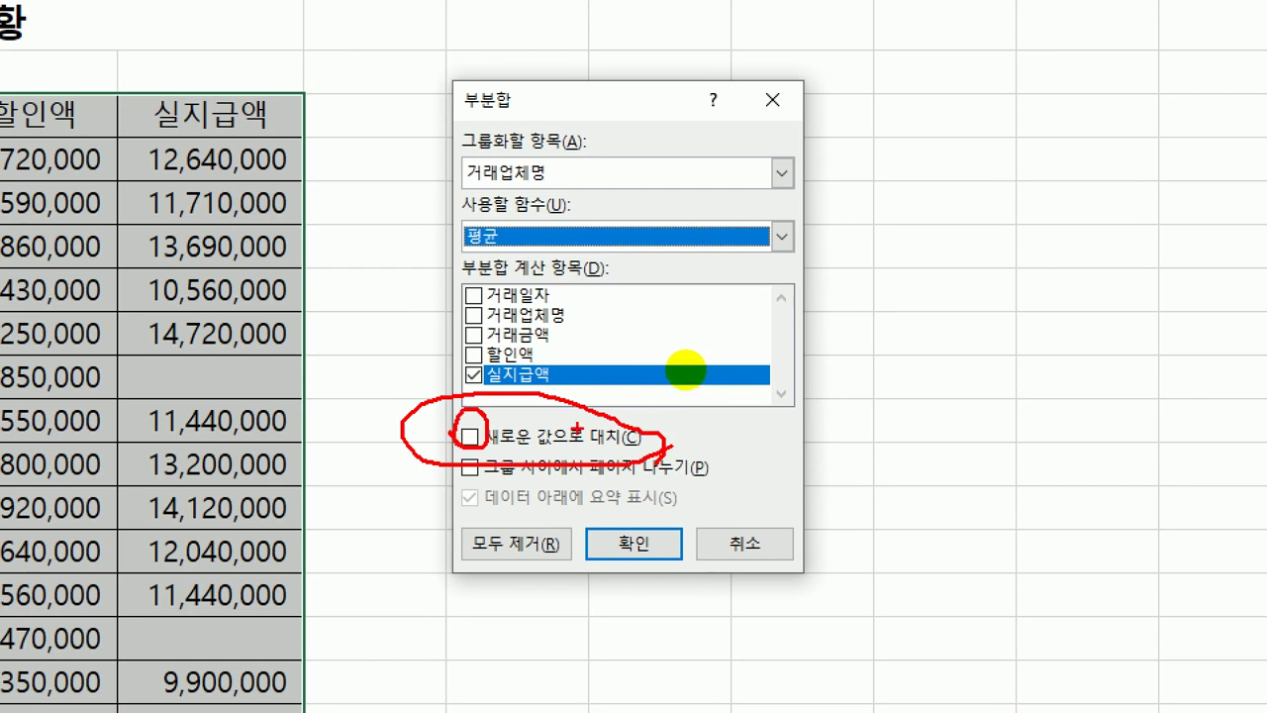
left_click_drag(490, 195, 550, 234)
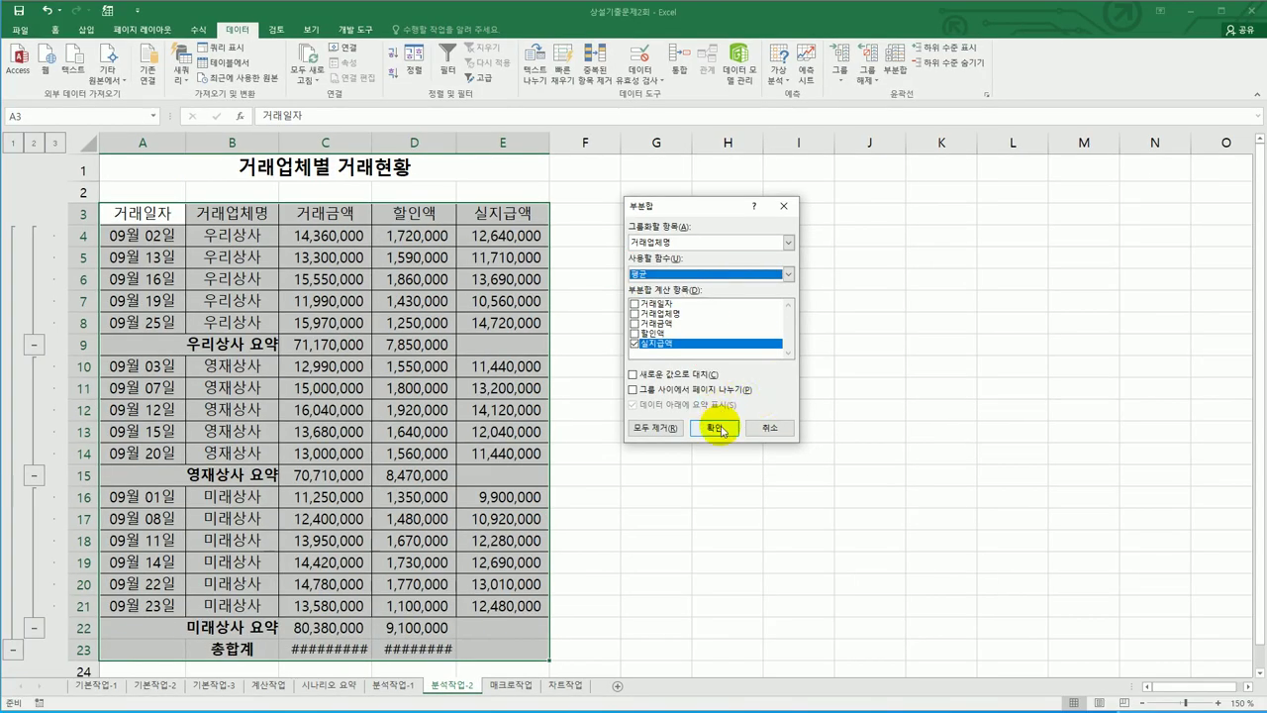
left_click(634, 542)
left_click(720, 426)
Auto-fit the widths of the 거래금액, 할인액 and 거래업체명 columns to their contents.
scroll(721, 426, "down", 2)
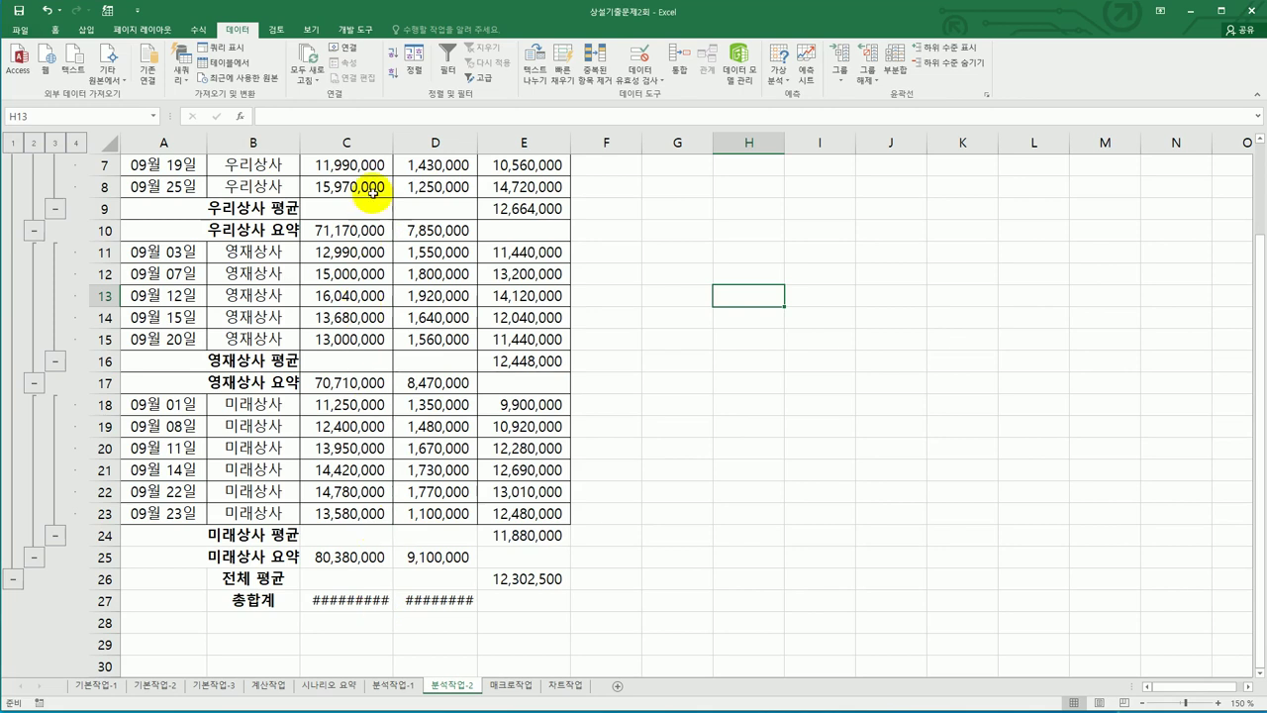
double_click(397, 150)
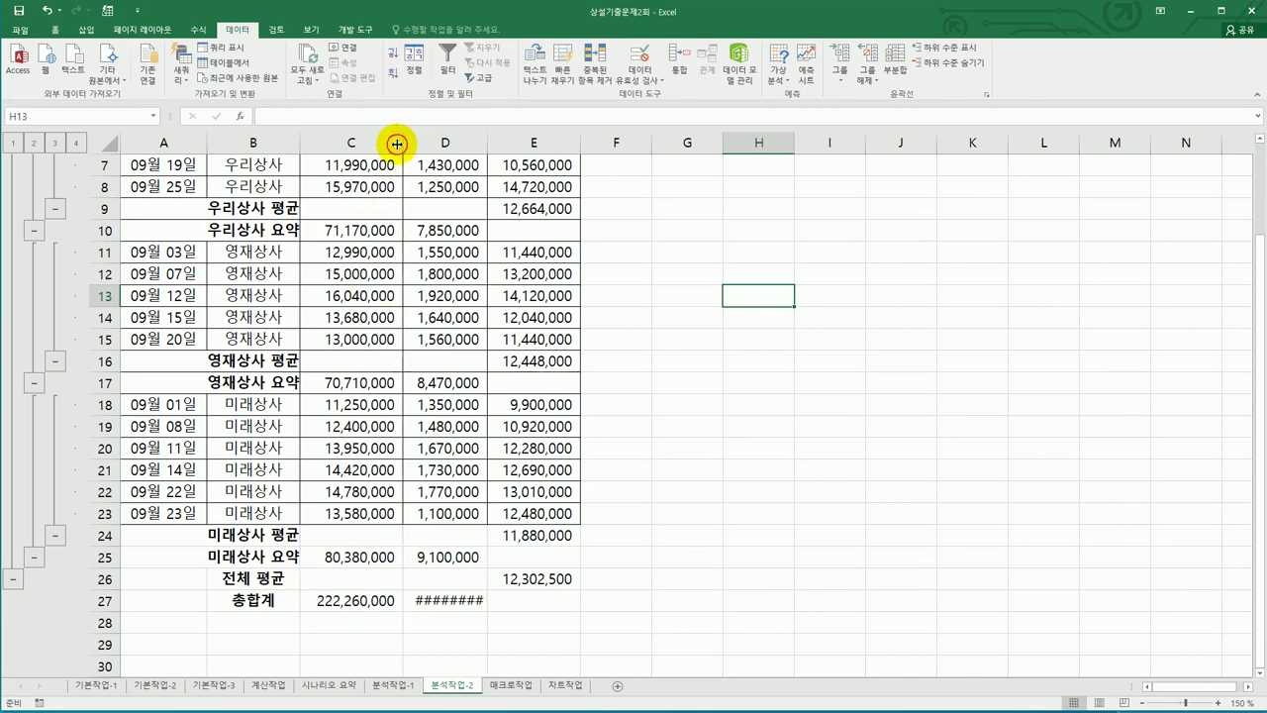
double_click(486, 144)
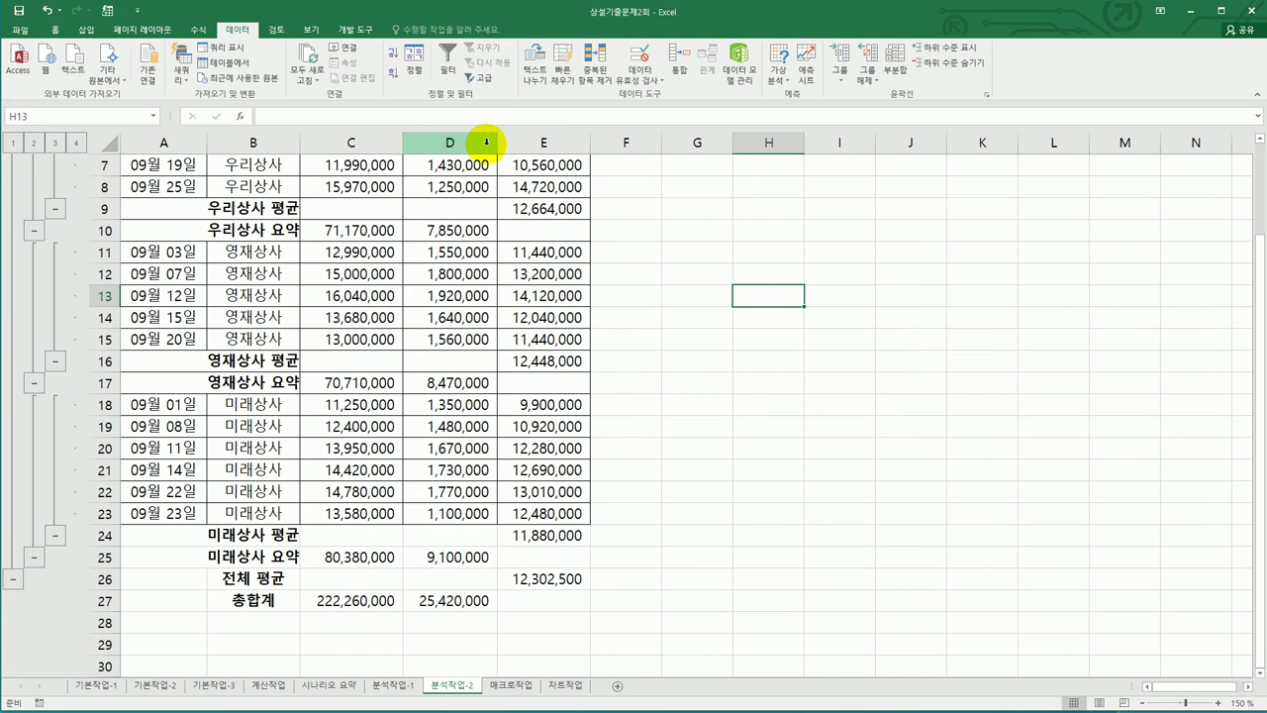
double_click(299, 145)
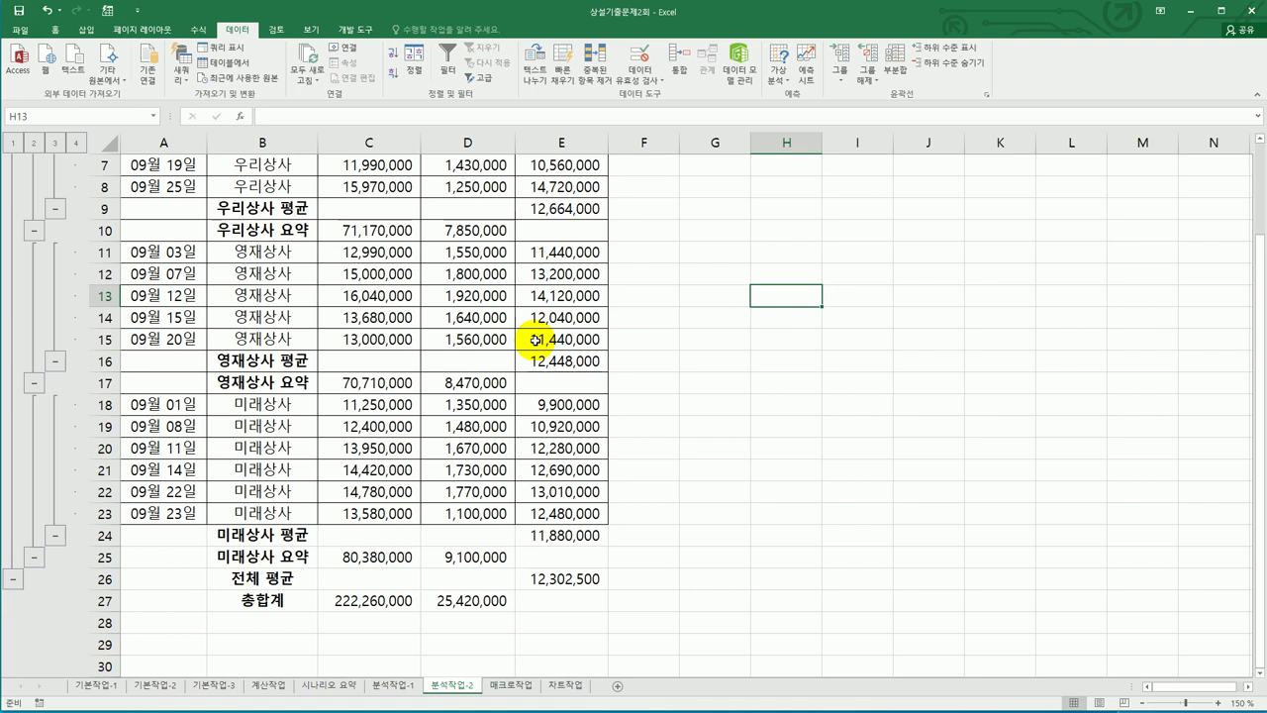
scroll(530, 356, "up", 2)
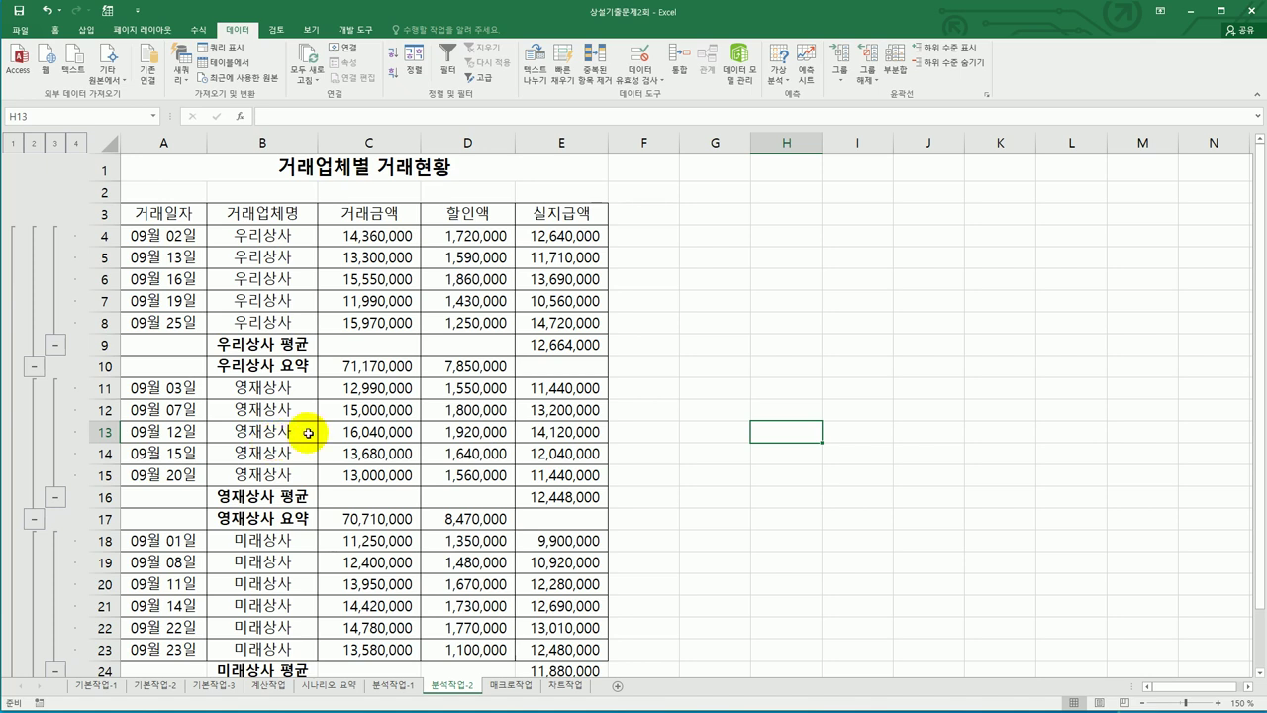
On the 매크로작업 sheet, draw a form control button covering cells B15:C16.
left_click(510, 685)
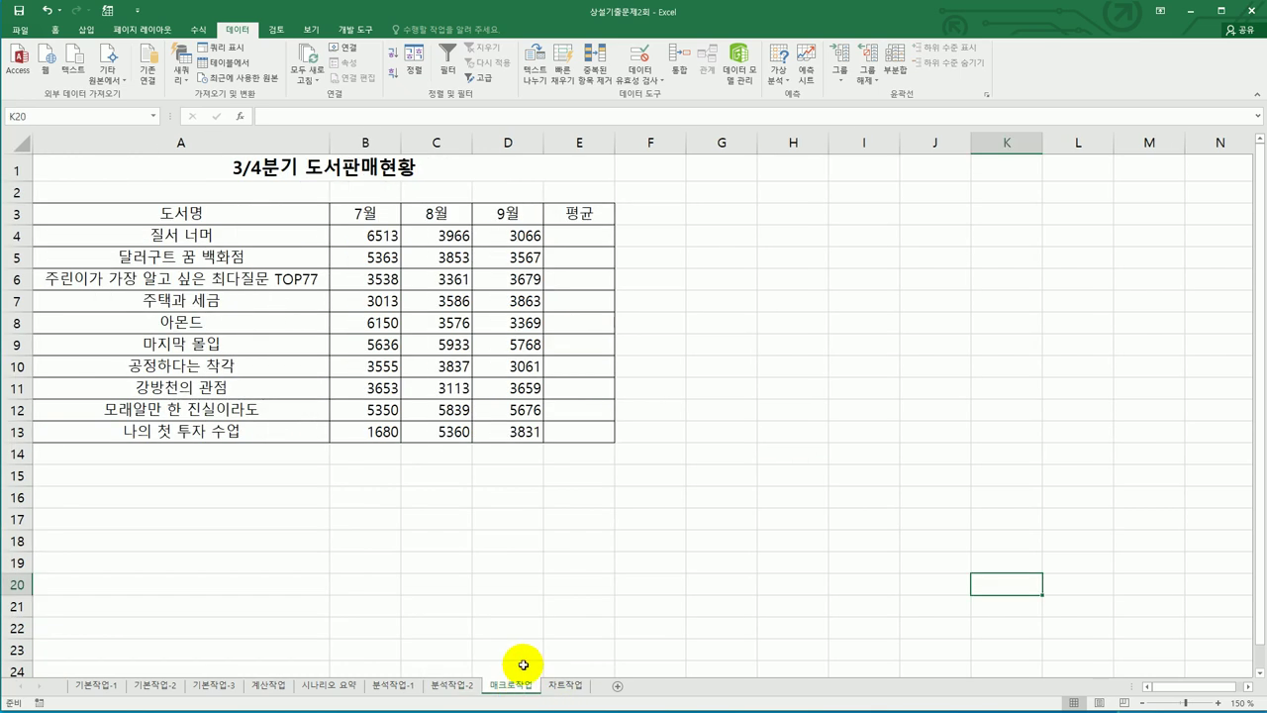
left_click(557, 569)
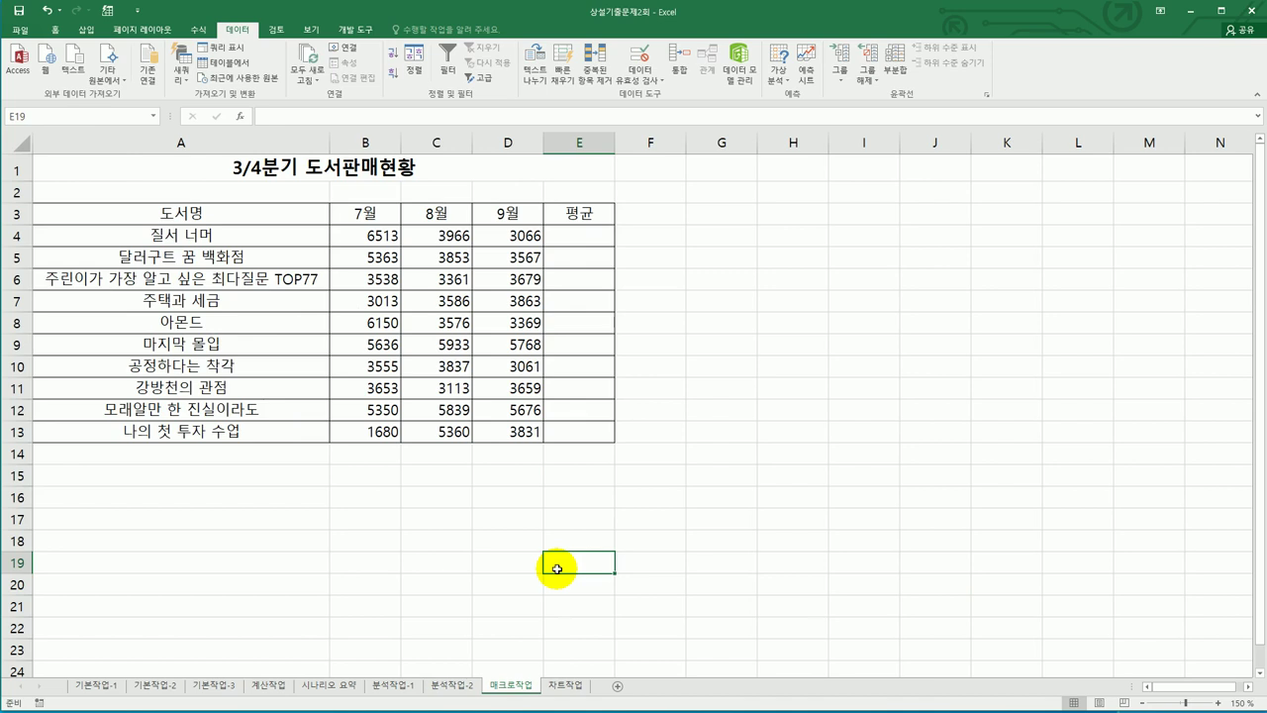
left_click(353, 29)
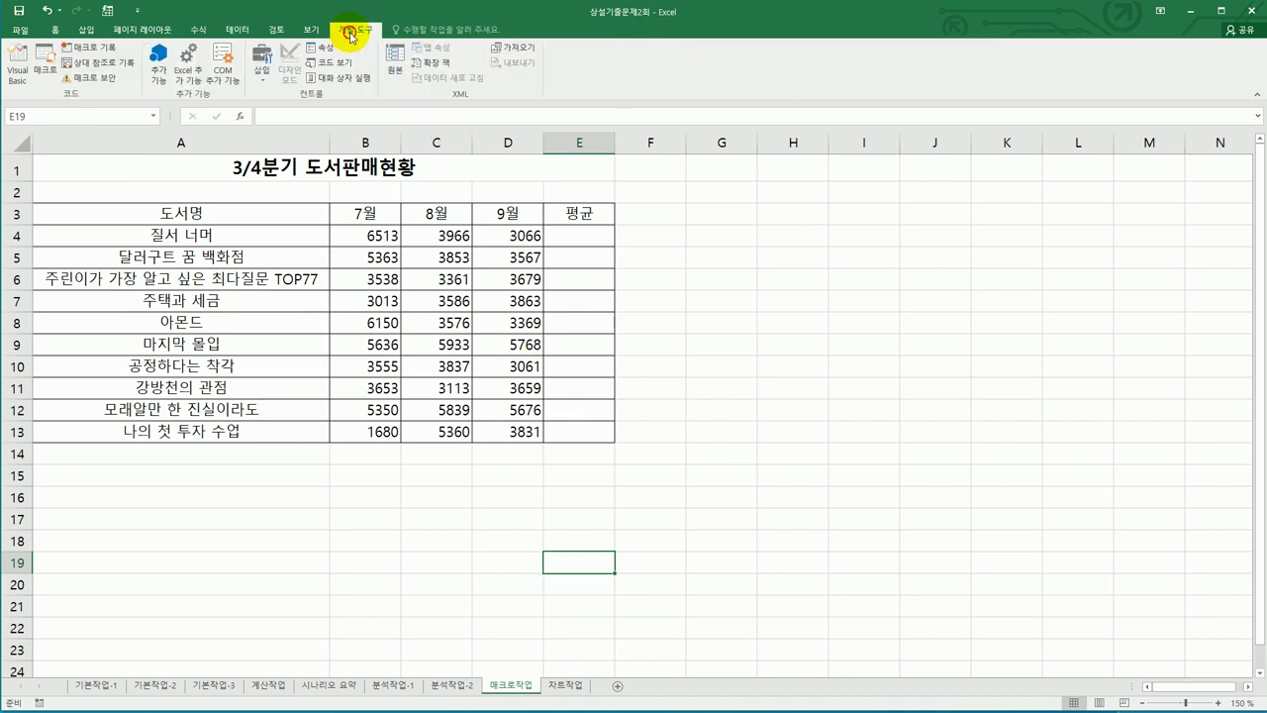
left_click(263, 79)
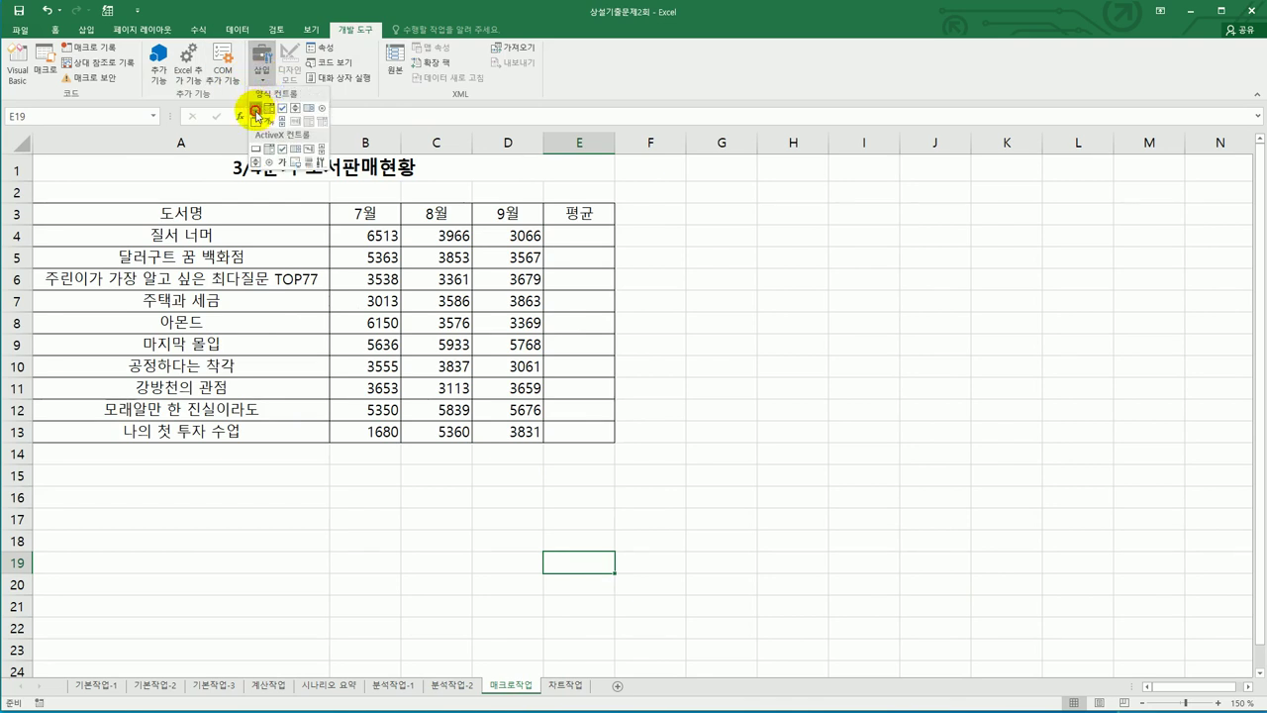
left_click(248, 109)
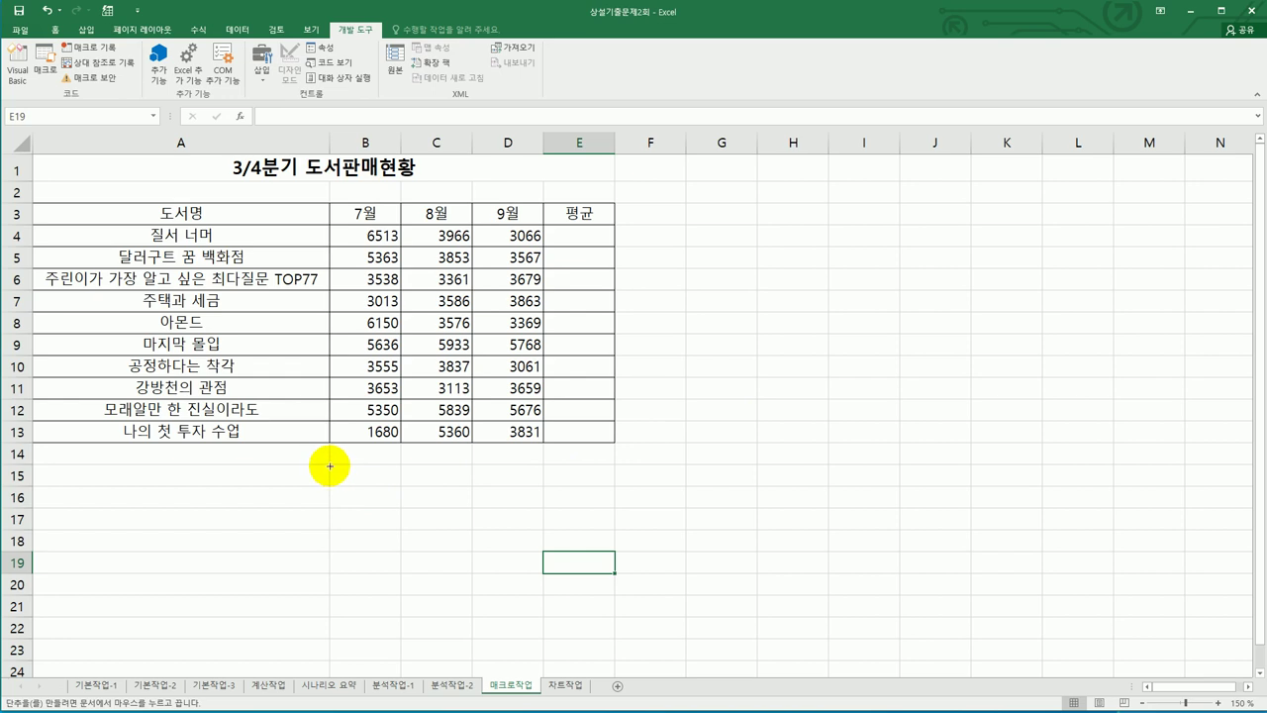
left_click_drag(331, 464, 452, 507)
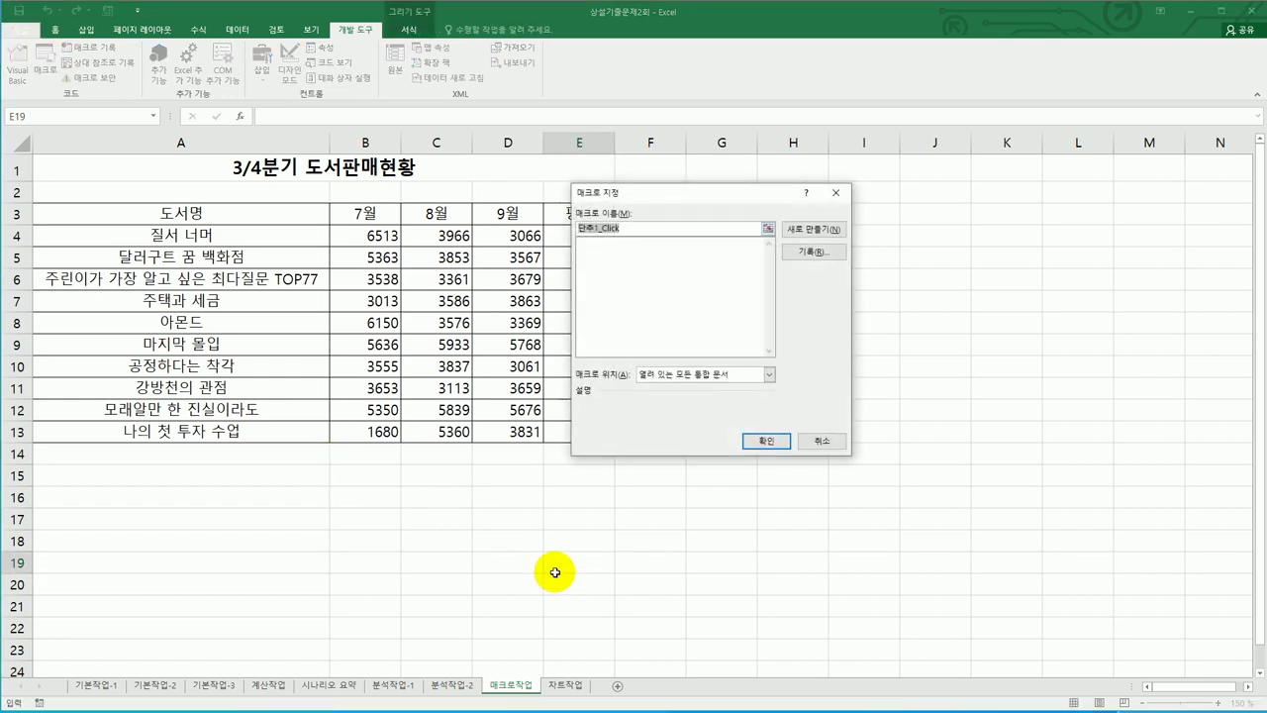
Start recording a macro named 평균 for the new button, stored in the current workbook.
type("평균")
left_click(813, 253)
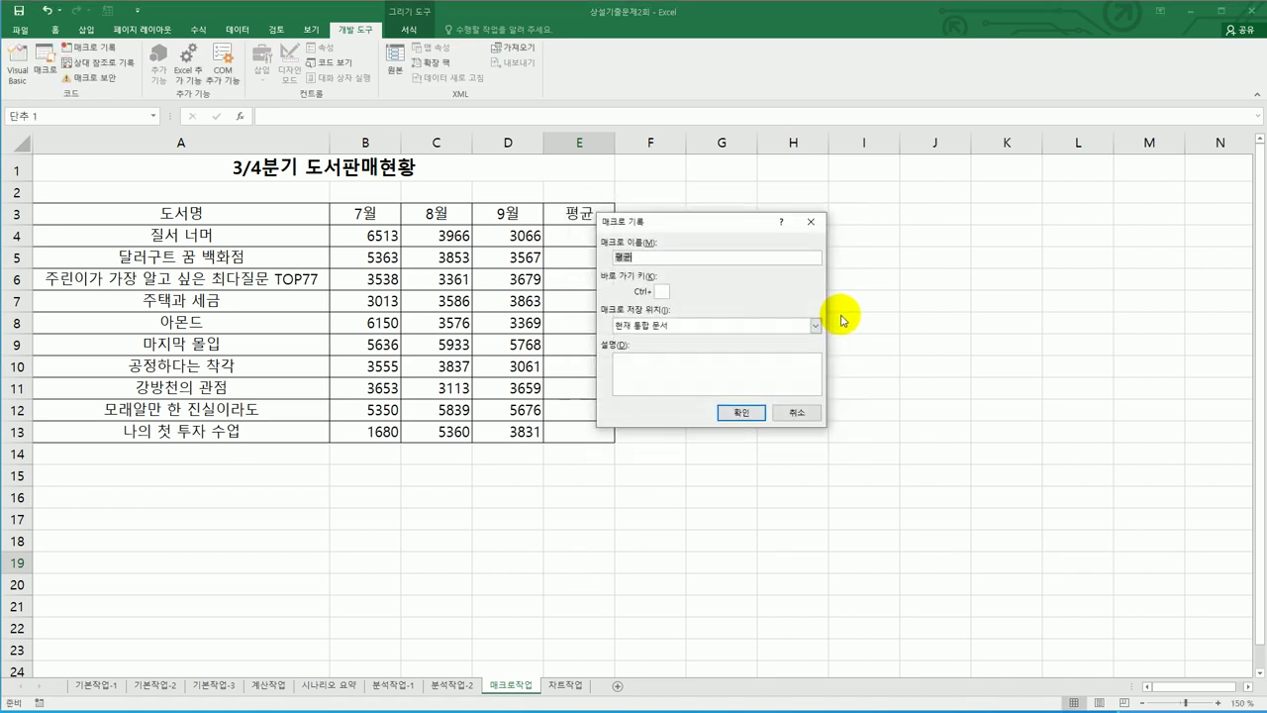
left_click_drag(722, 225, 851, 227)
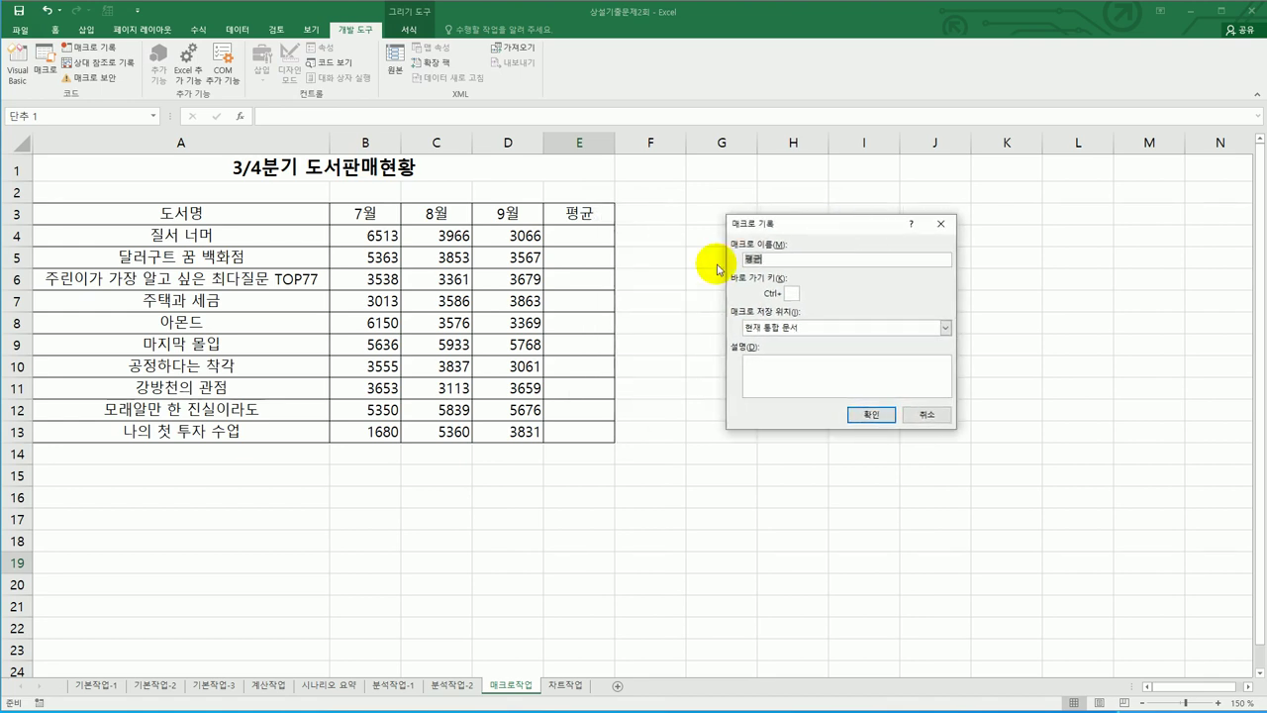
left_click(880, 416)
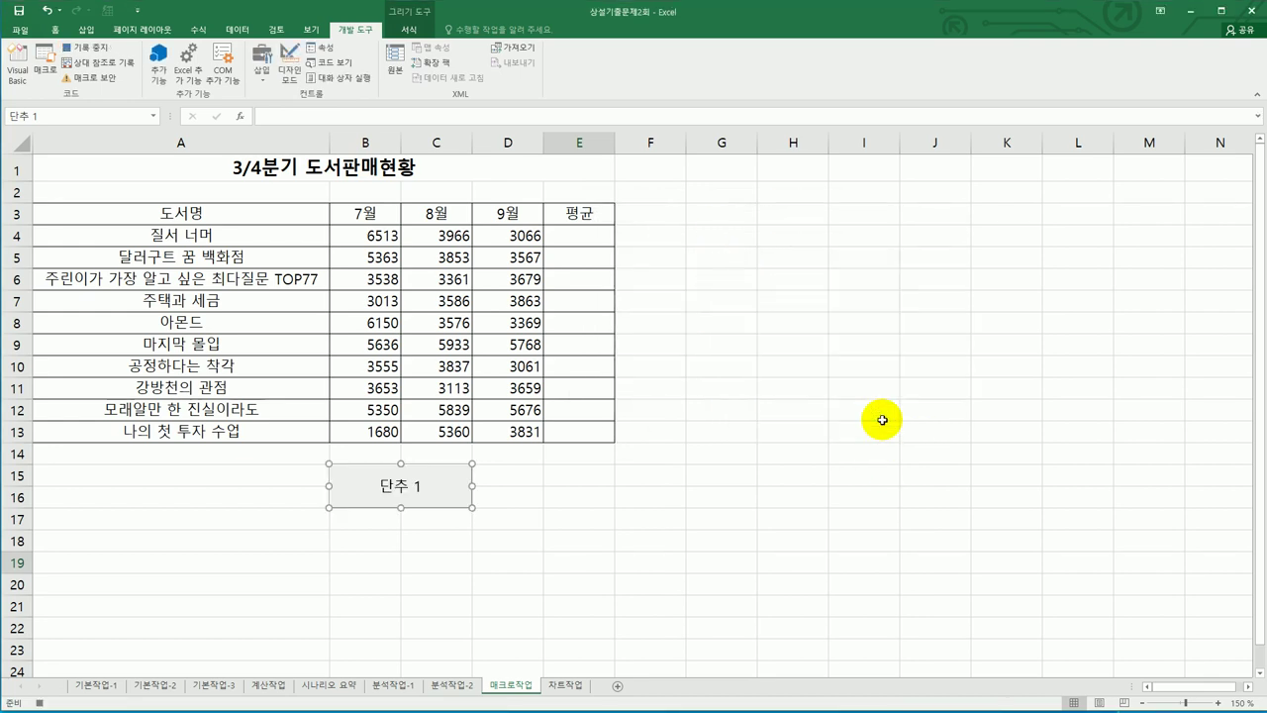
Enter the formula =AVERAGE(B4:D4) in cell E4 to average the three months.
left_click(587, 240)
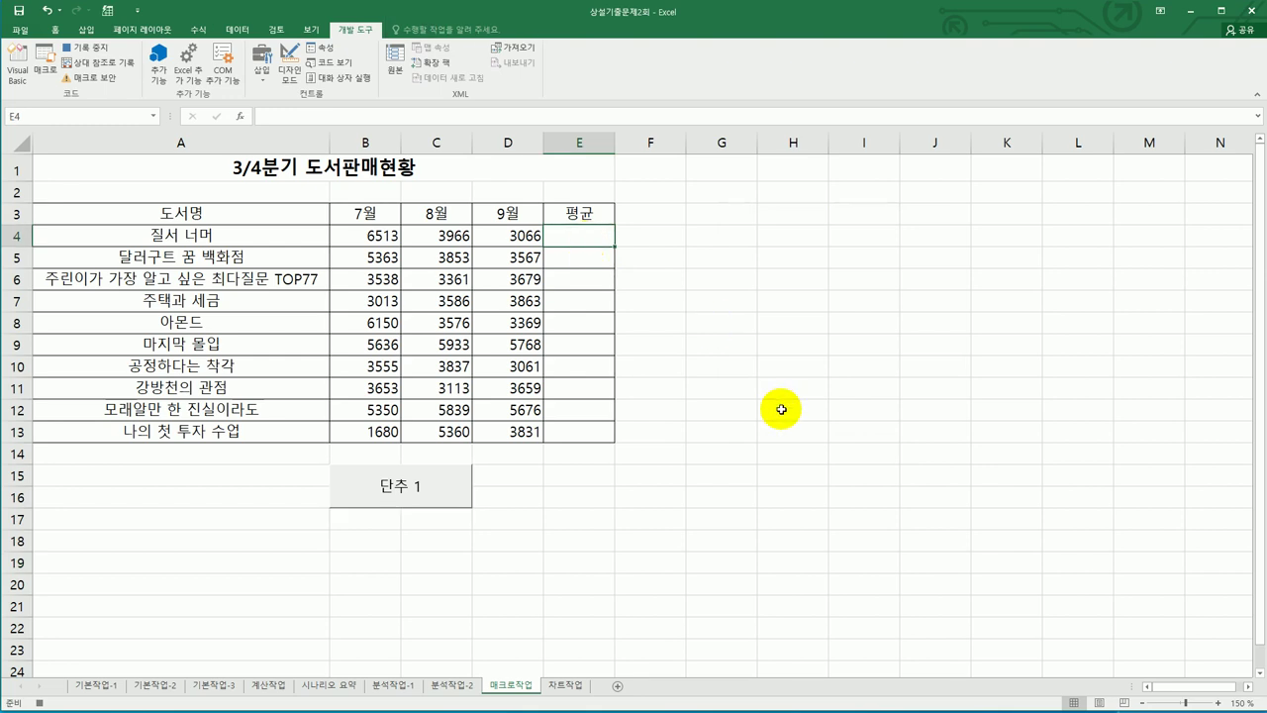
type("=")
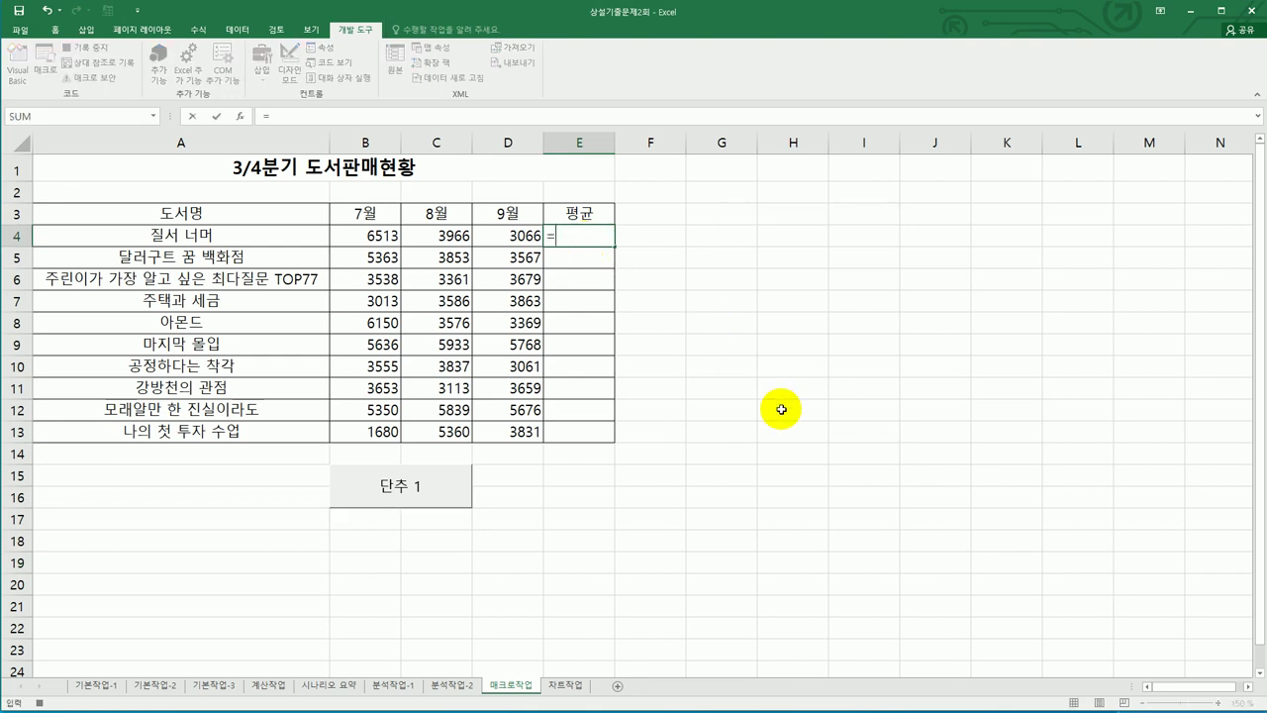
type("av")
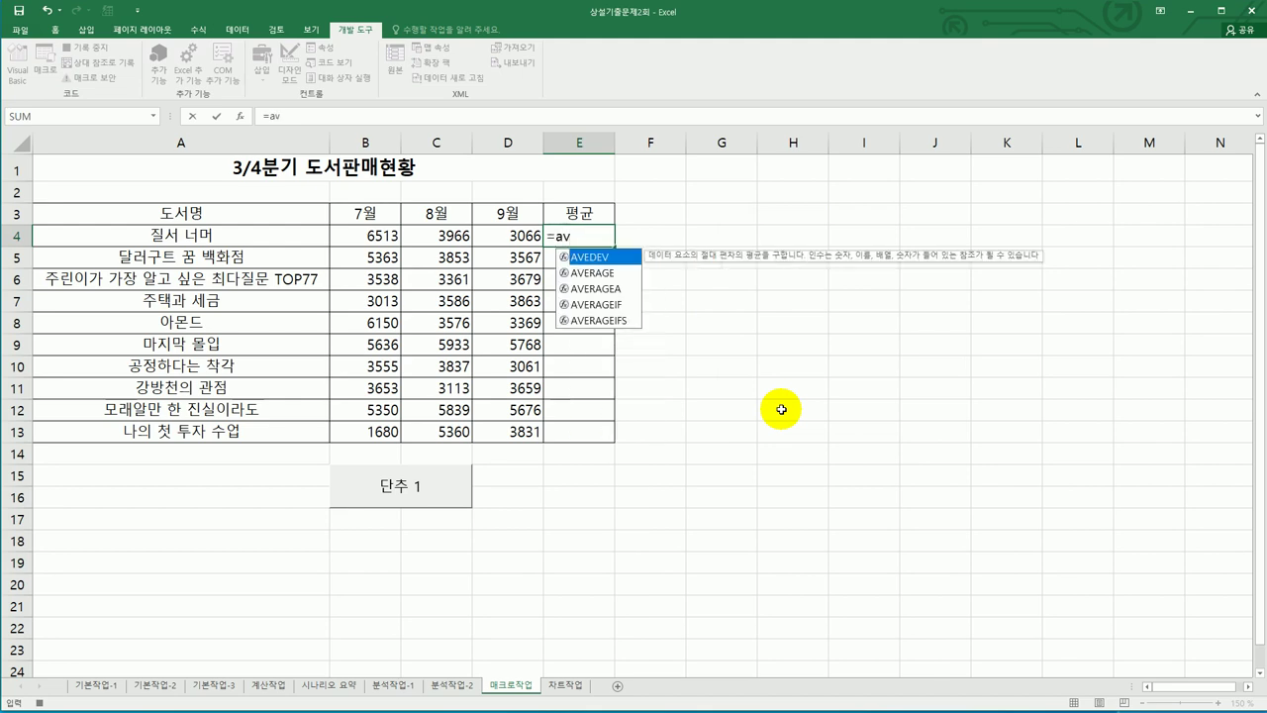
key("Down")
key("Tab")
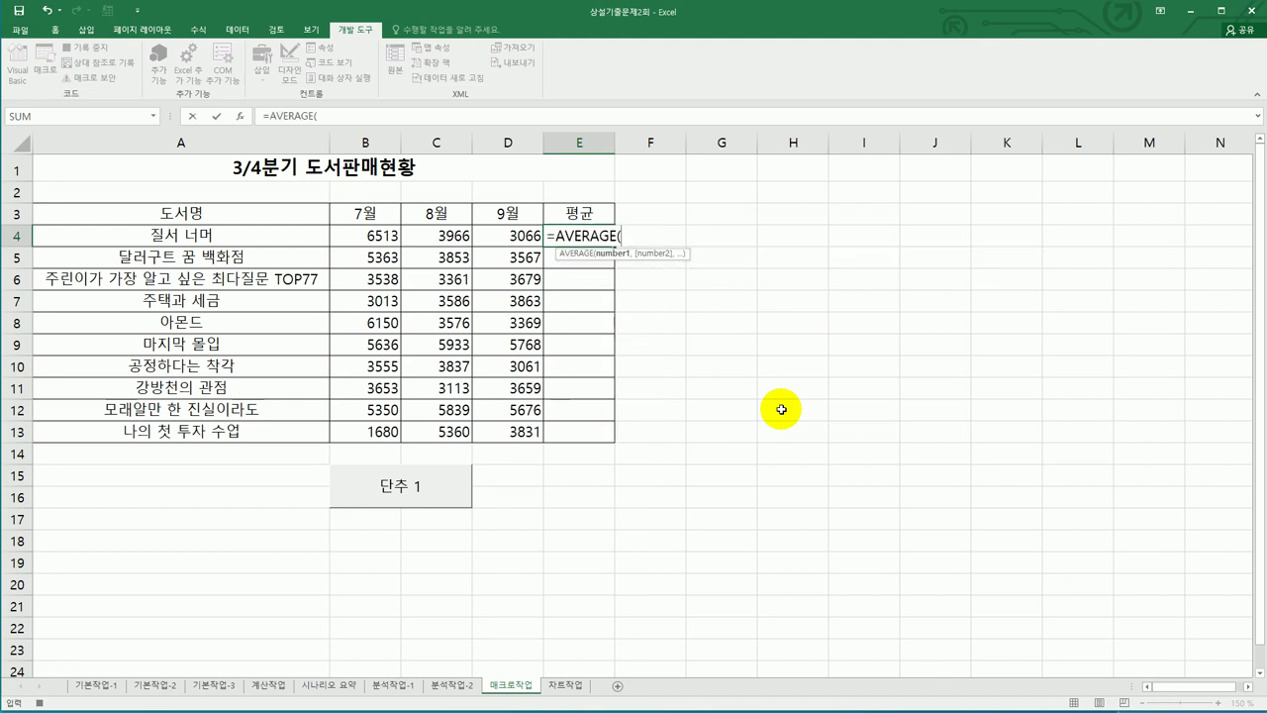
left_click_drag(382, 235, 509, 238)
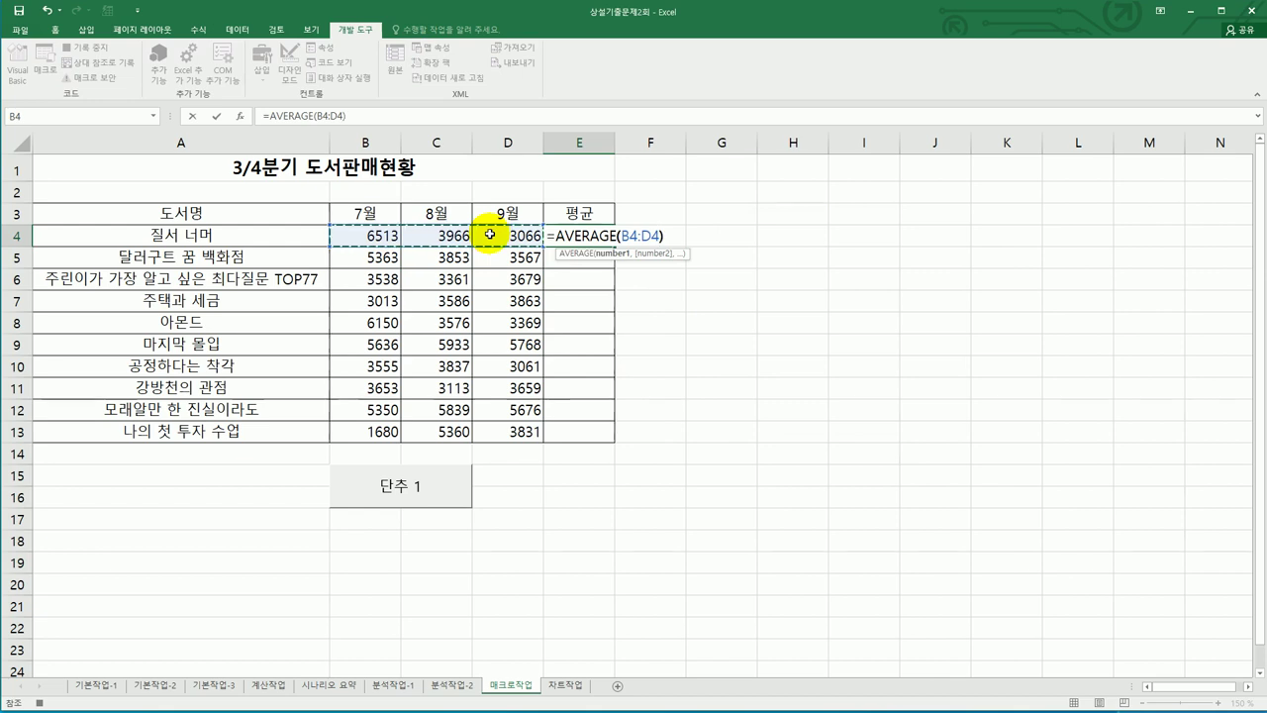
key("Return")
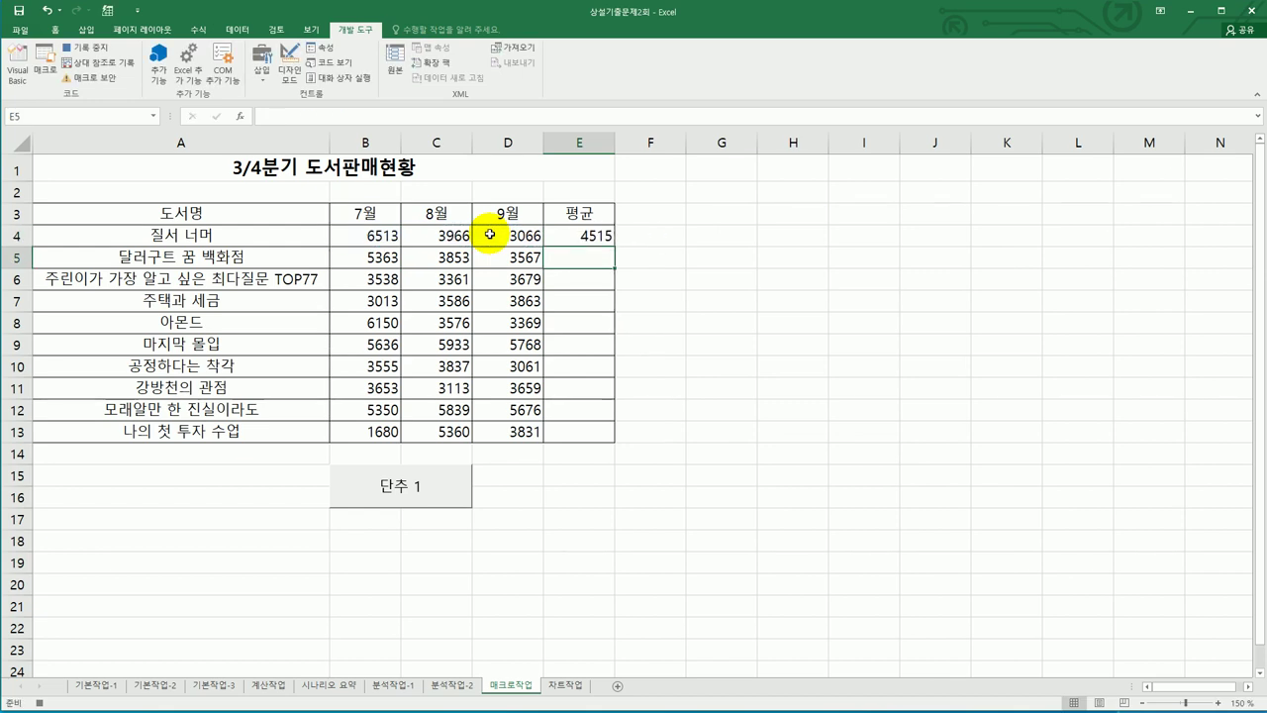
Copy the average formula from E4 down to E13 and stop the macro recording.
left_click(590, 238)
left_click_drag(614, 247, 601, 438)
left_click(601, 433)
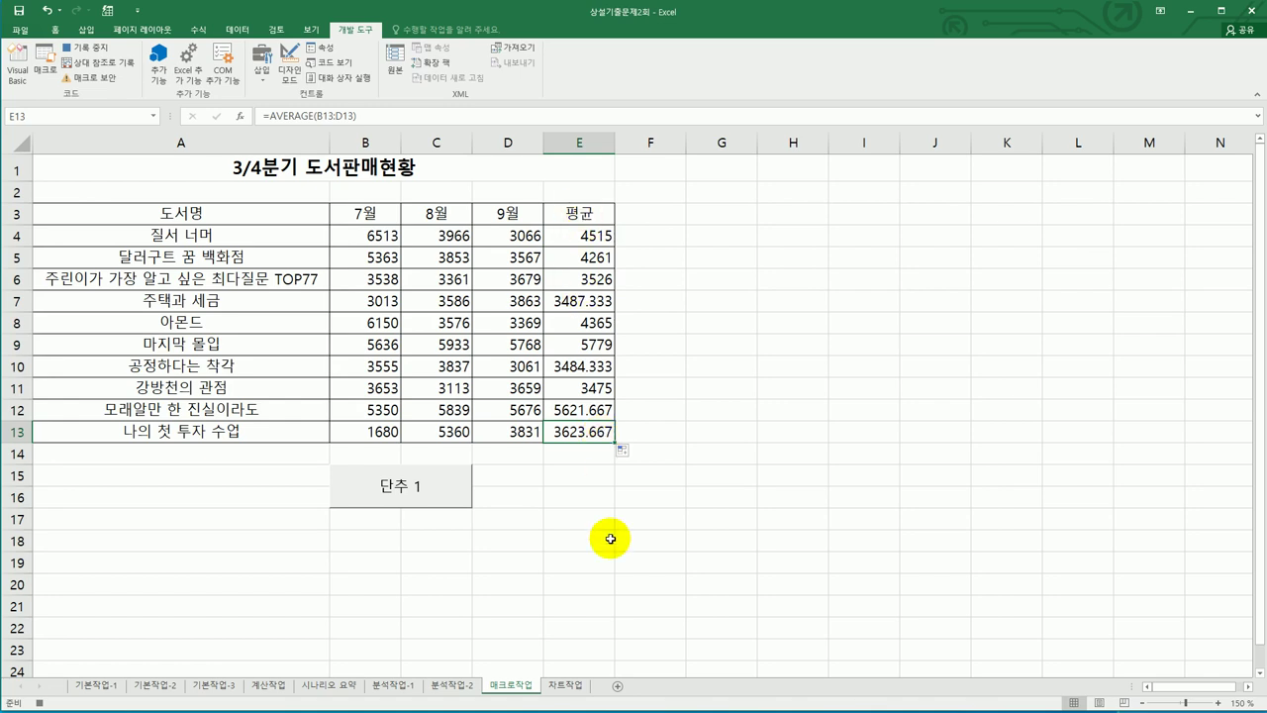
left_click(85, 47)
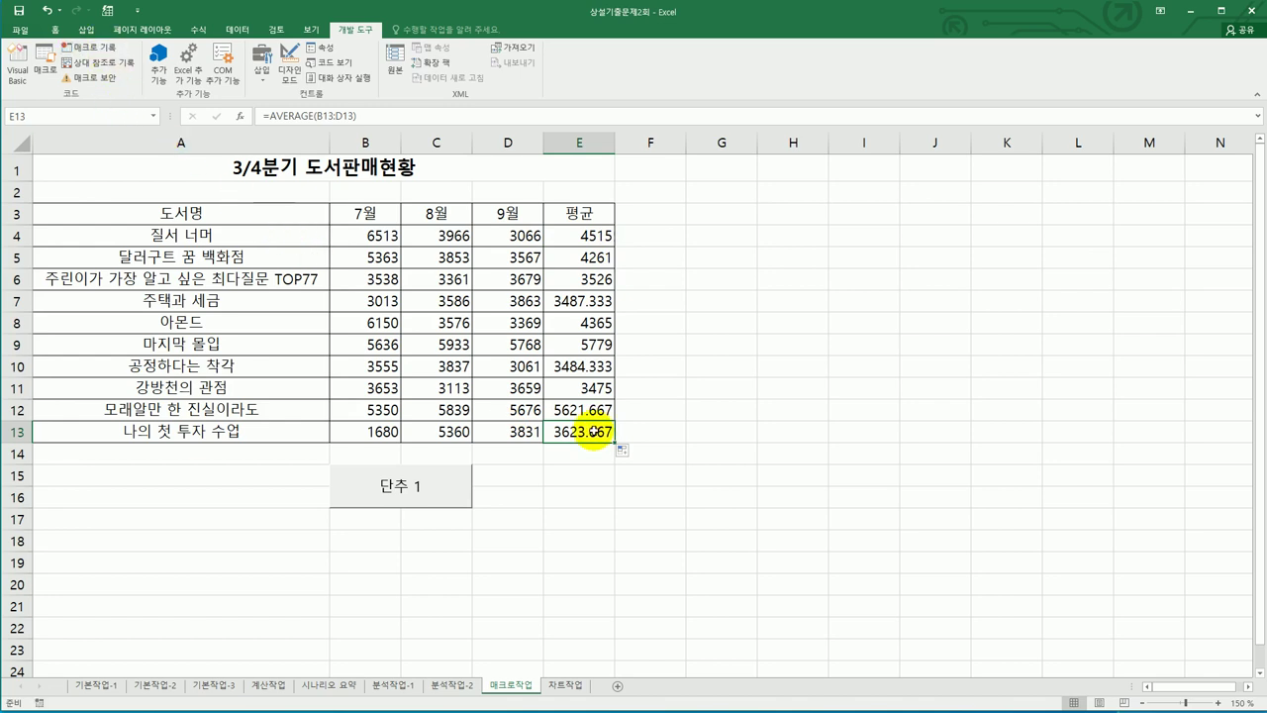
Change the label of the form control button below the table to 평균.
right_click(419, 496)
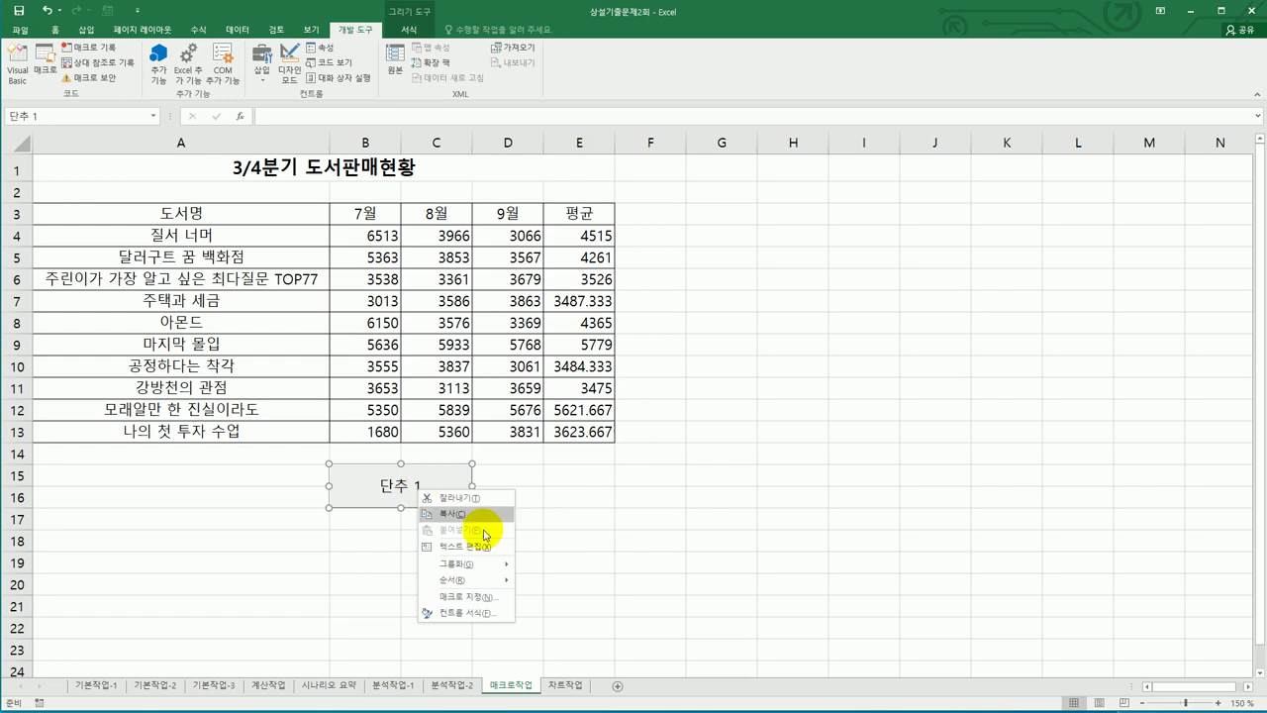
left_click(481, 546)
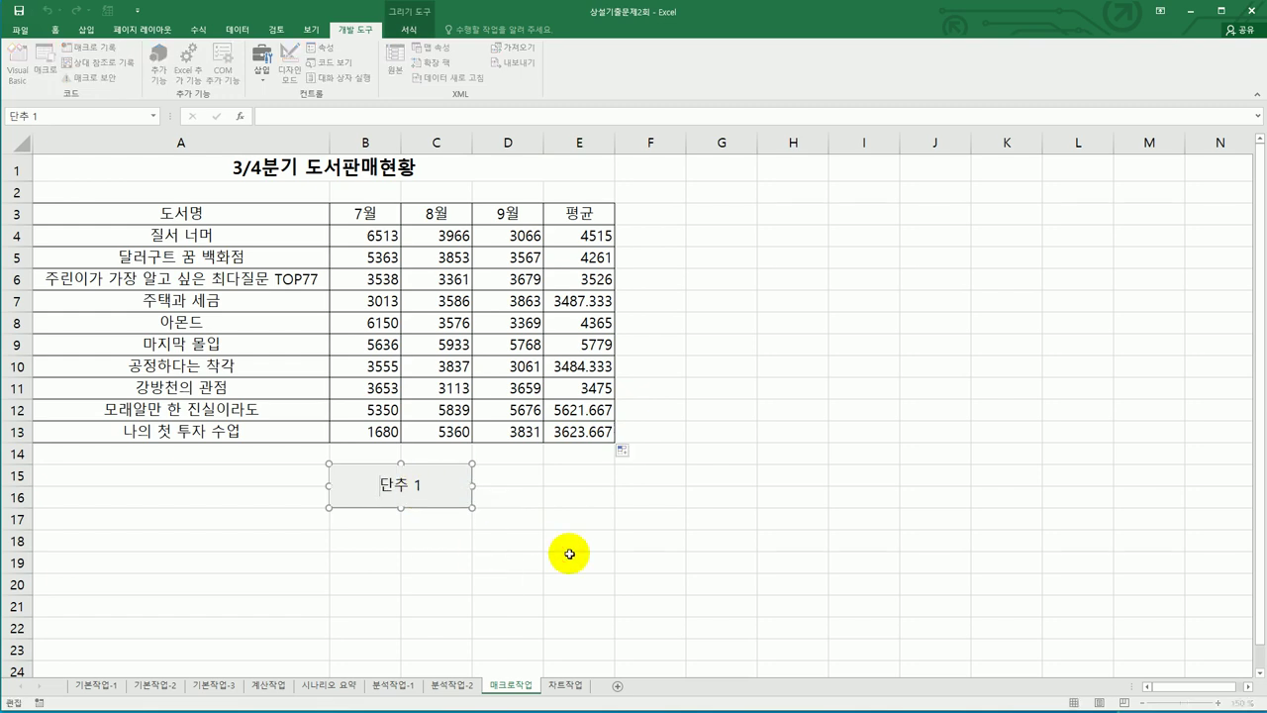
key("ctrl+a")
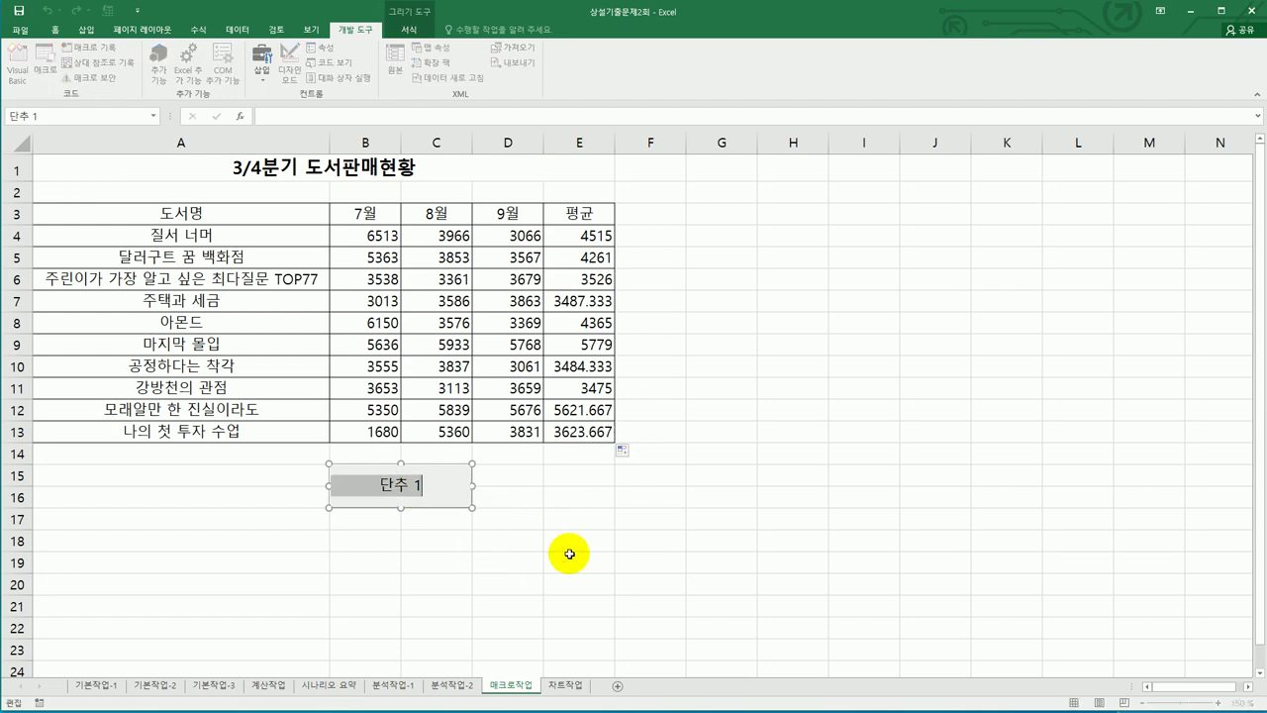
type("tjtlr")
key("BackSpace")
key("BackSpace")
key("BackSpace")
key("BackSpace")
key("BackSpace")
type("vudrbs")
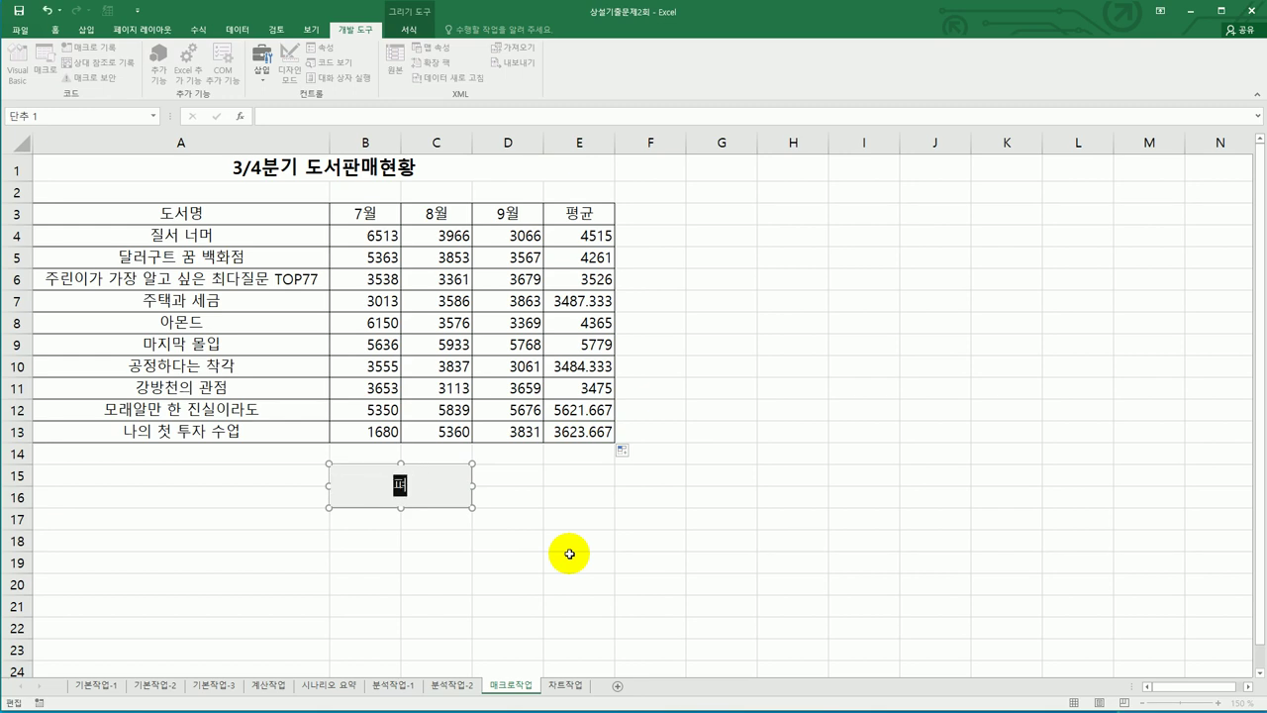
left_click(727, 516)
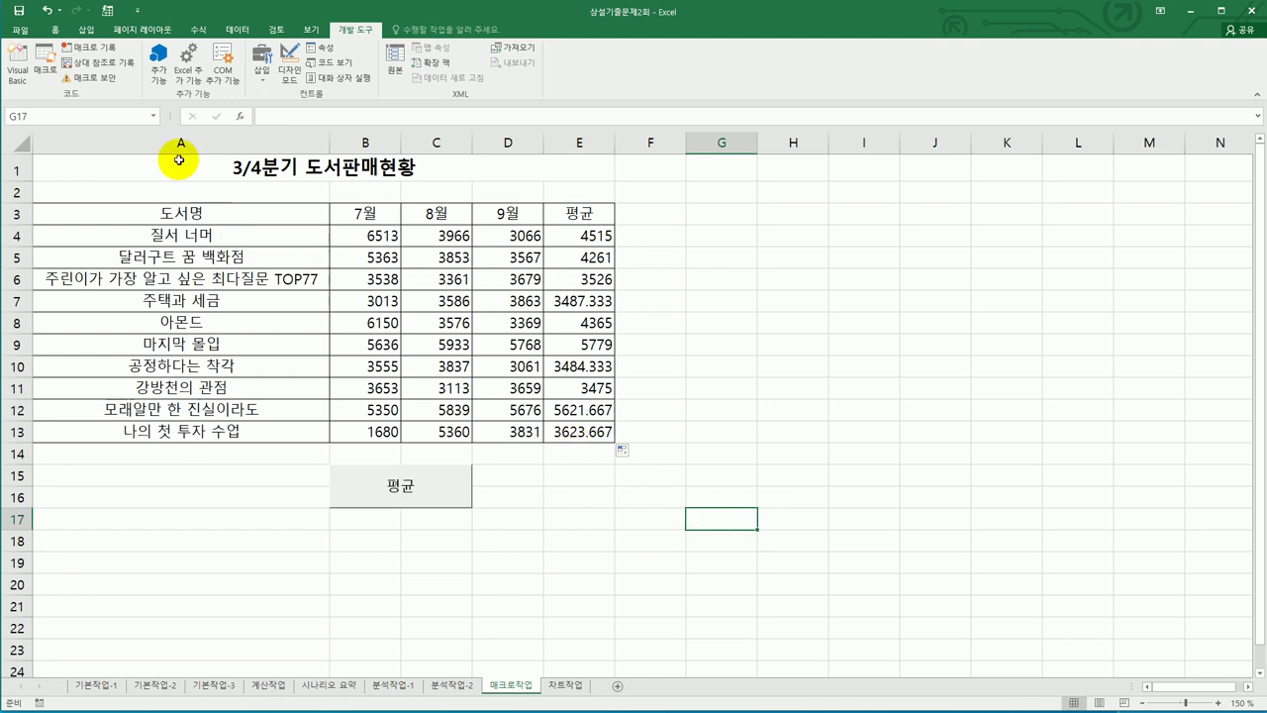
Draw a rounded rectangle exactly covering cells D15:E16, beside the 평균 button.
left_click(83, 31)
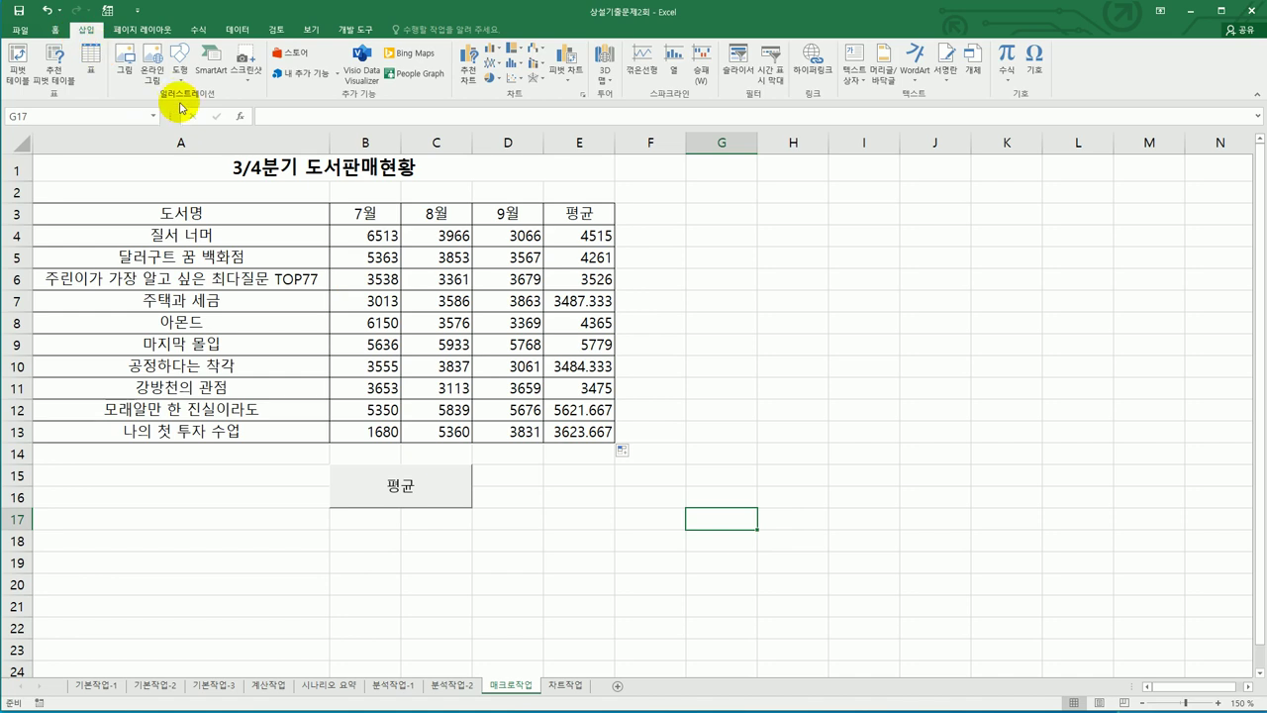
left_click(179, 69)
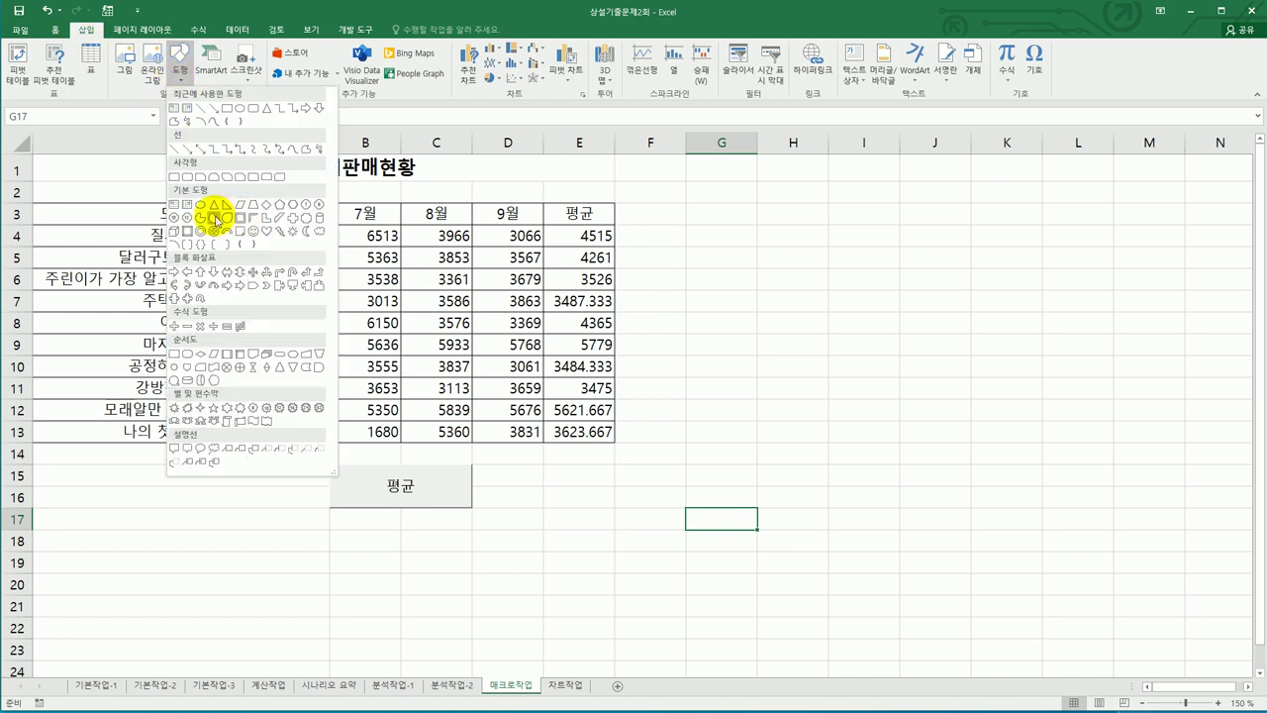
left_click(187, 178)
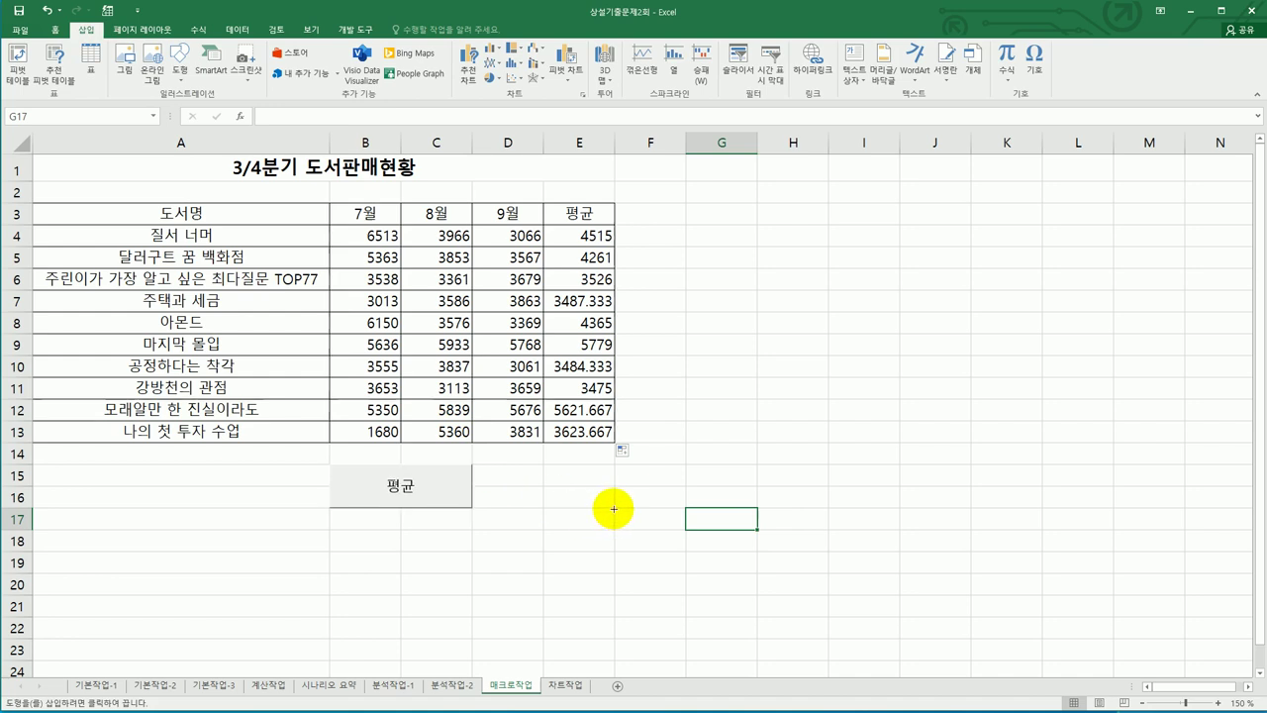
key("alt")
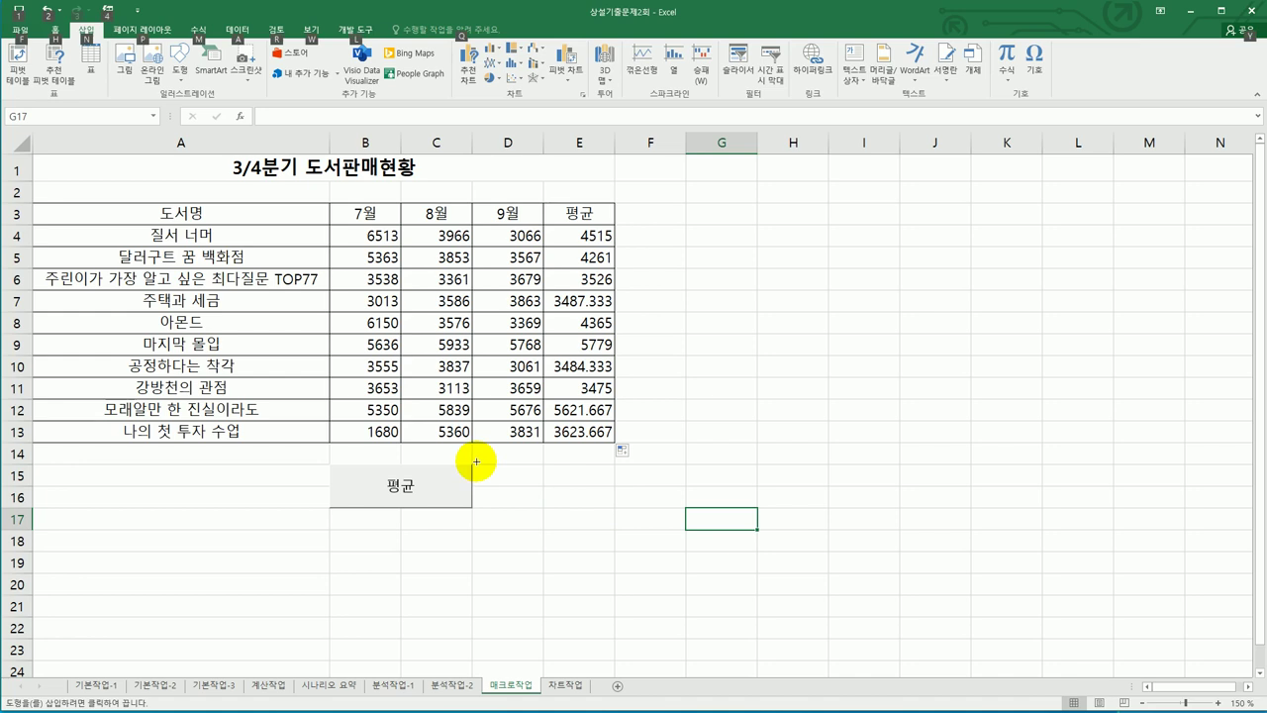
left_click_drag(475, 464, 599, 510)
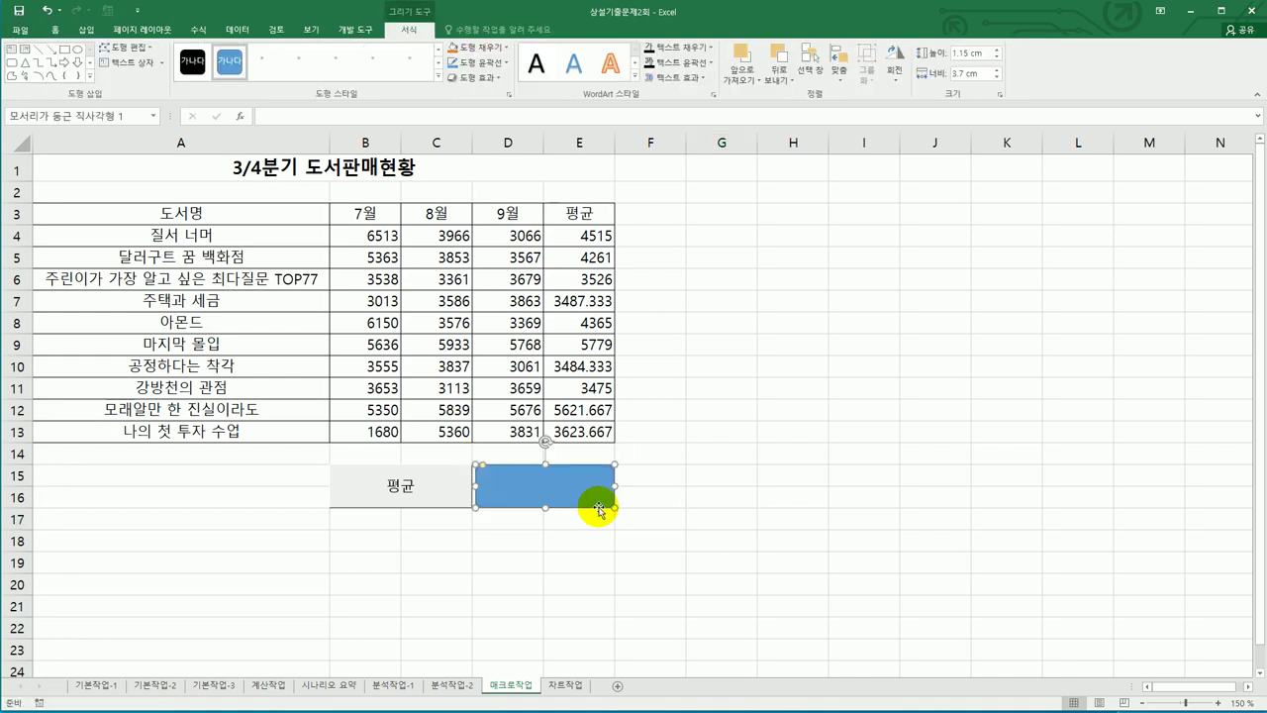
left_click_drag(475, 486, 467, 486)
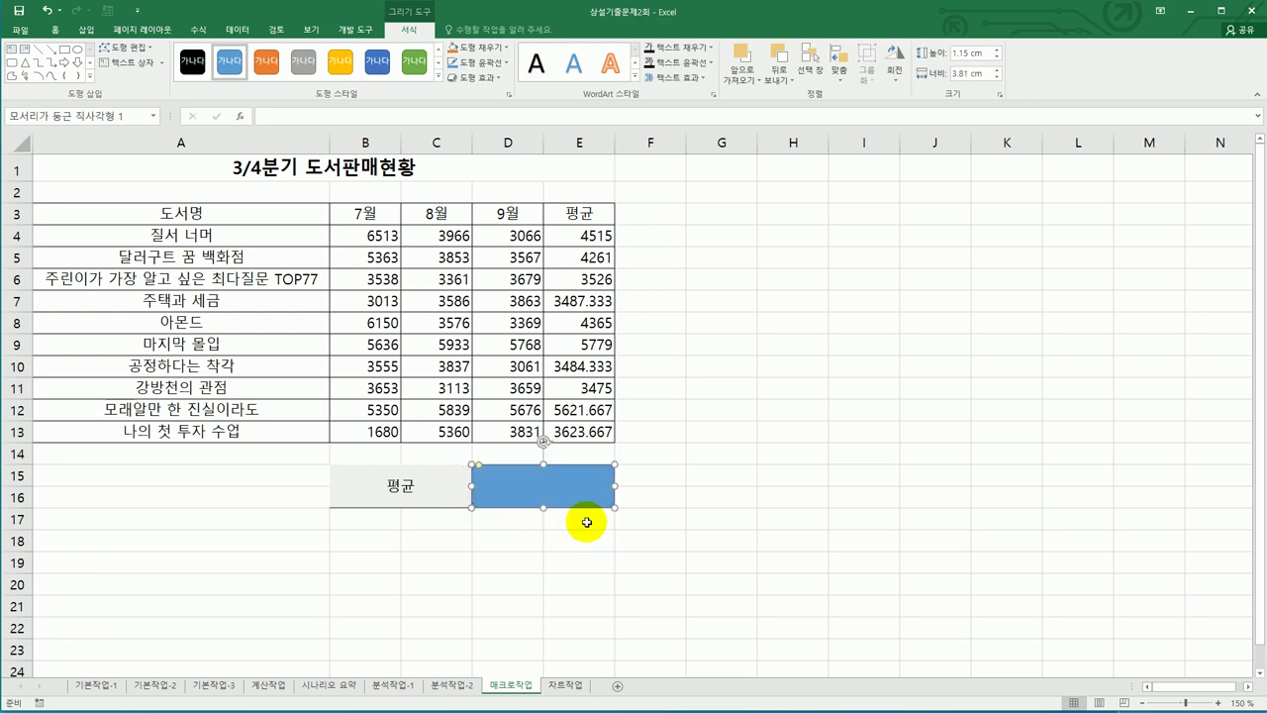
Start recording a macro named 쉼표 assigned to the rounded rectangle, stored in the current workbook.
right_click(571, 492)
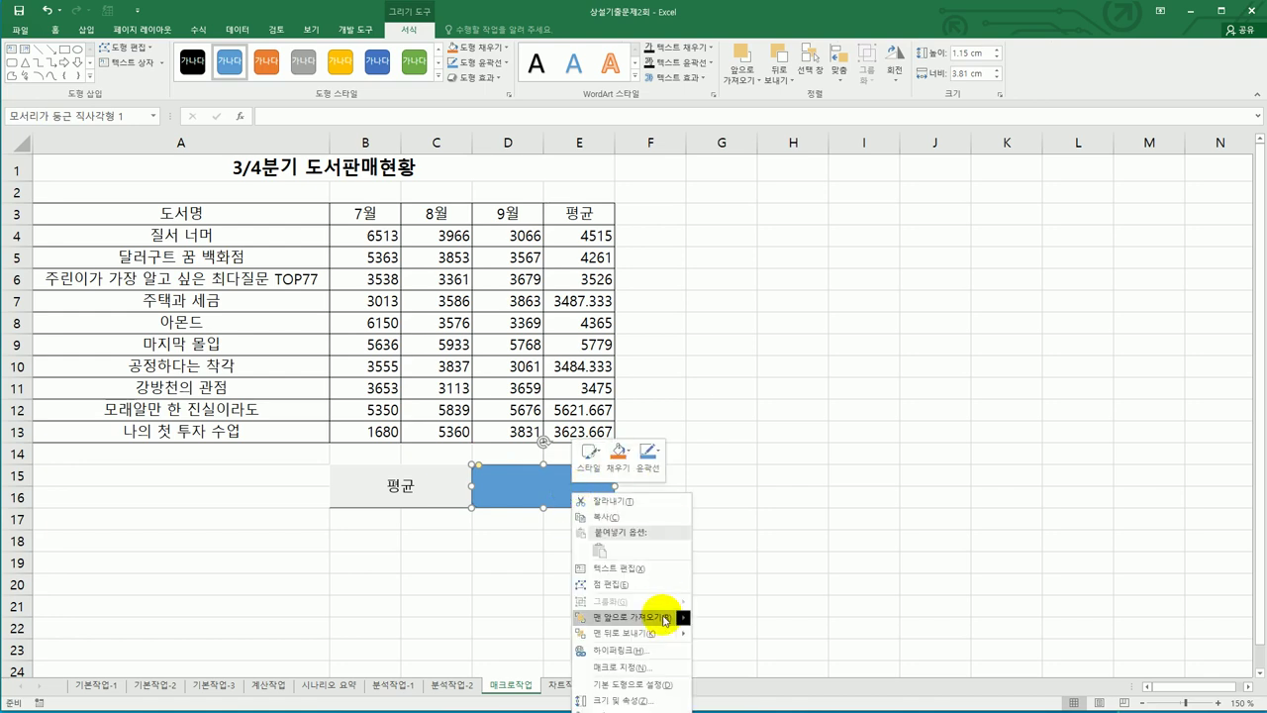
left_click(655, 667)
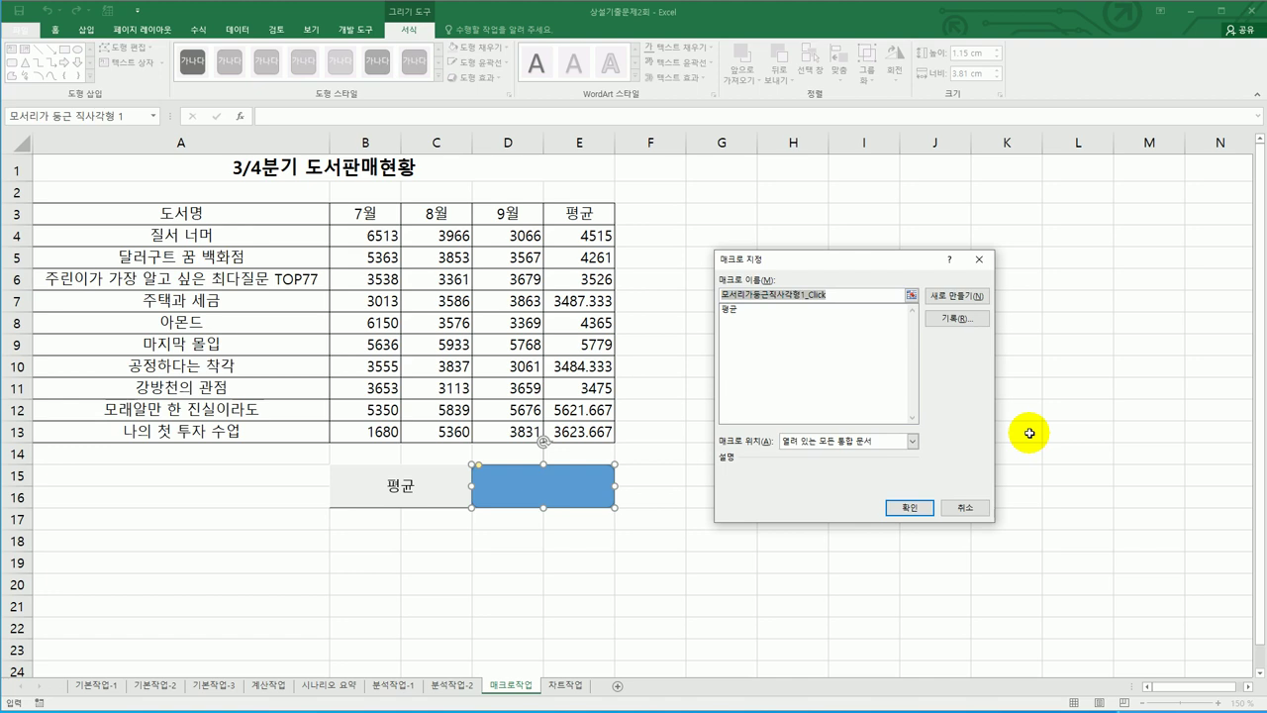
type("ㅅㅟ")
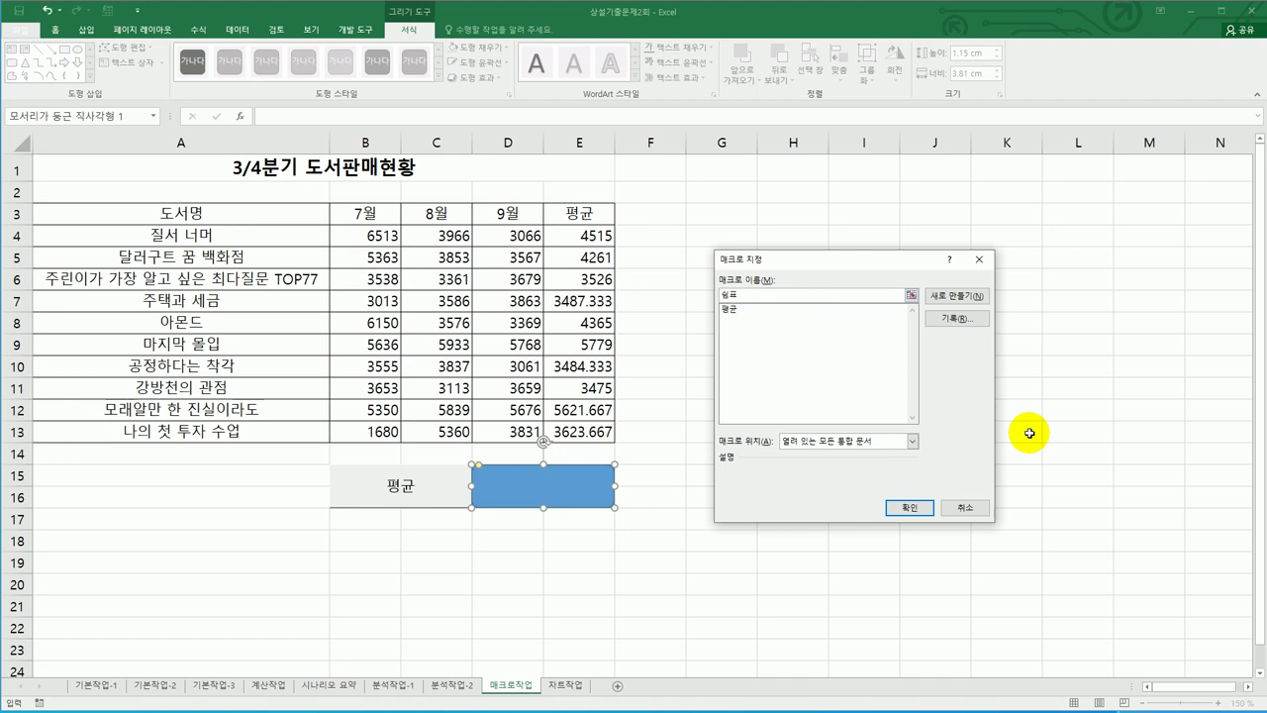
type("ㅁ표")
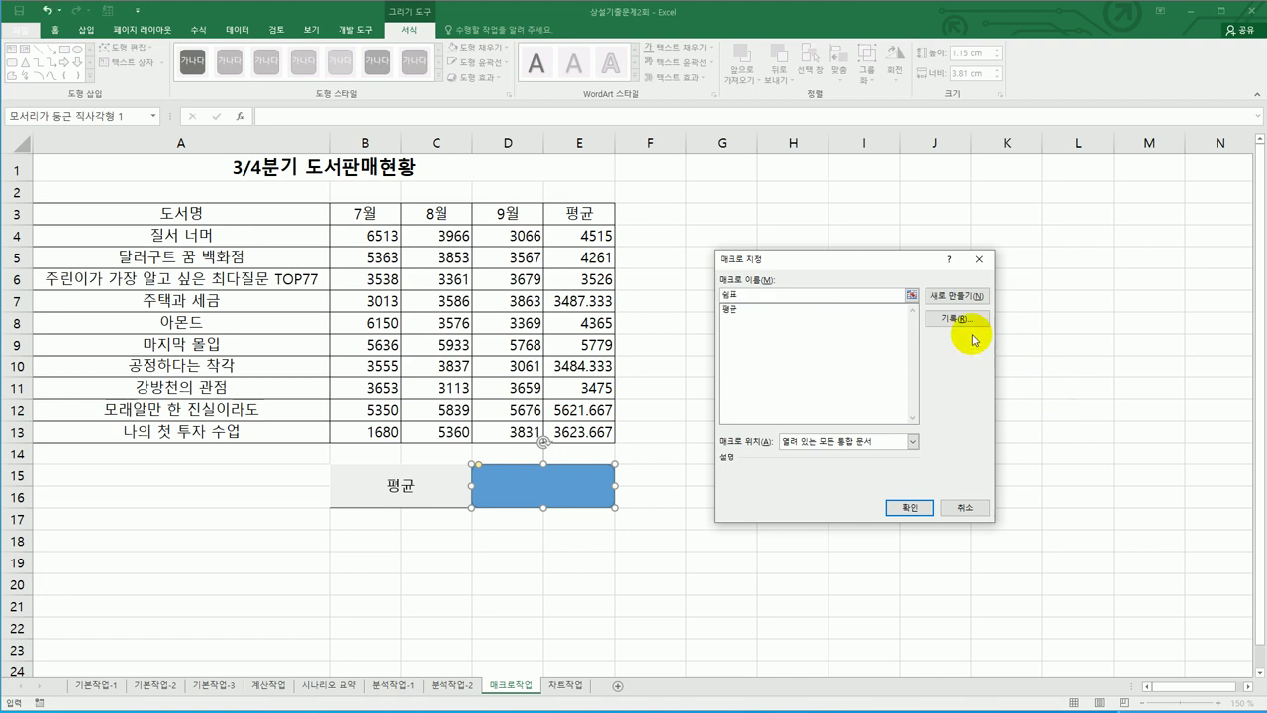
left_click(959, 319)
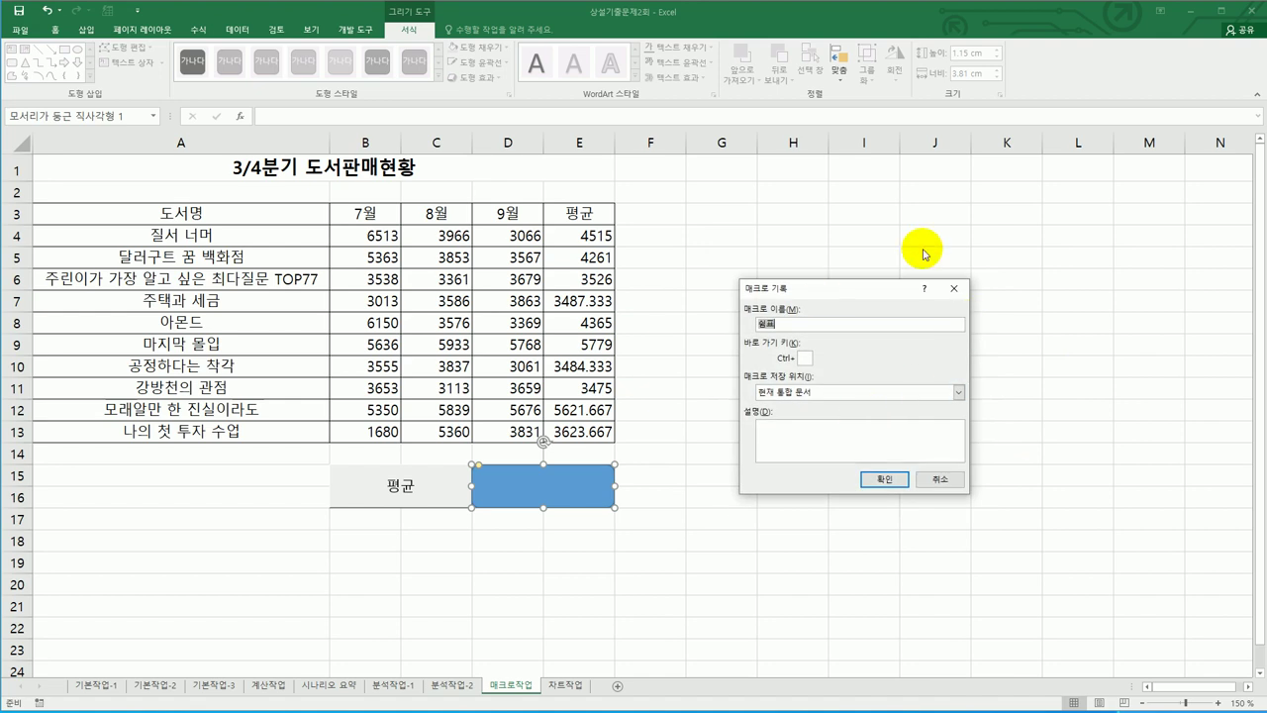
left_click(873, 477)
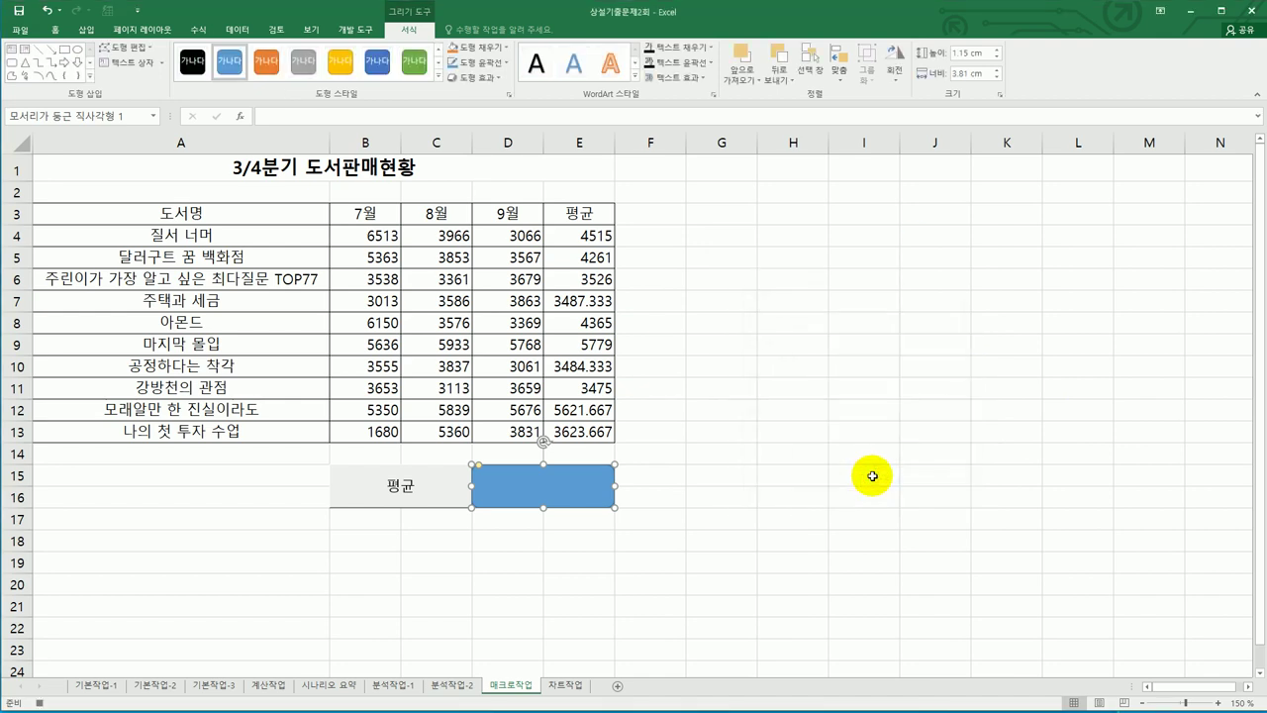
Apply the comma style to cells B4:E13 and stop the macro recording.
left_click_drag(380, 239, 581, 433)
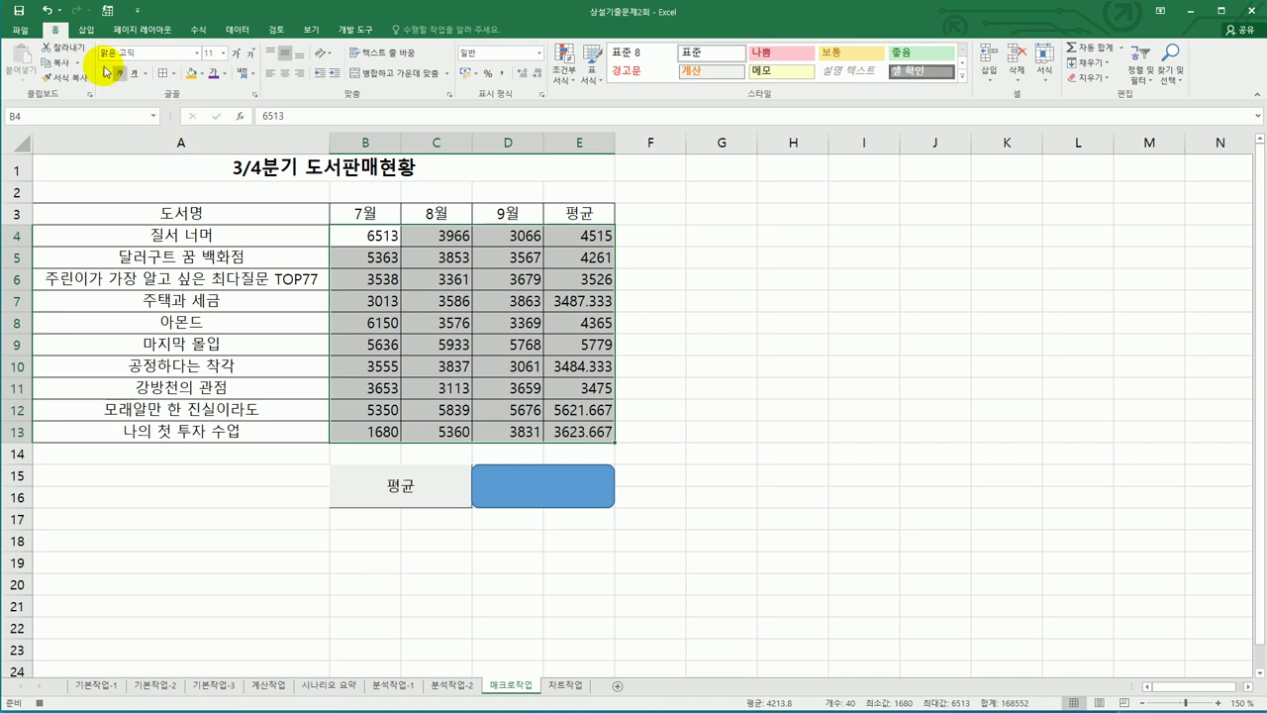
left_click(501, 73)
left_click(582, 426)
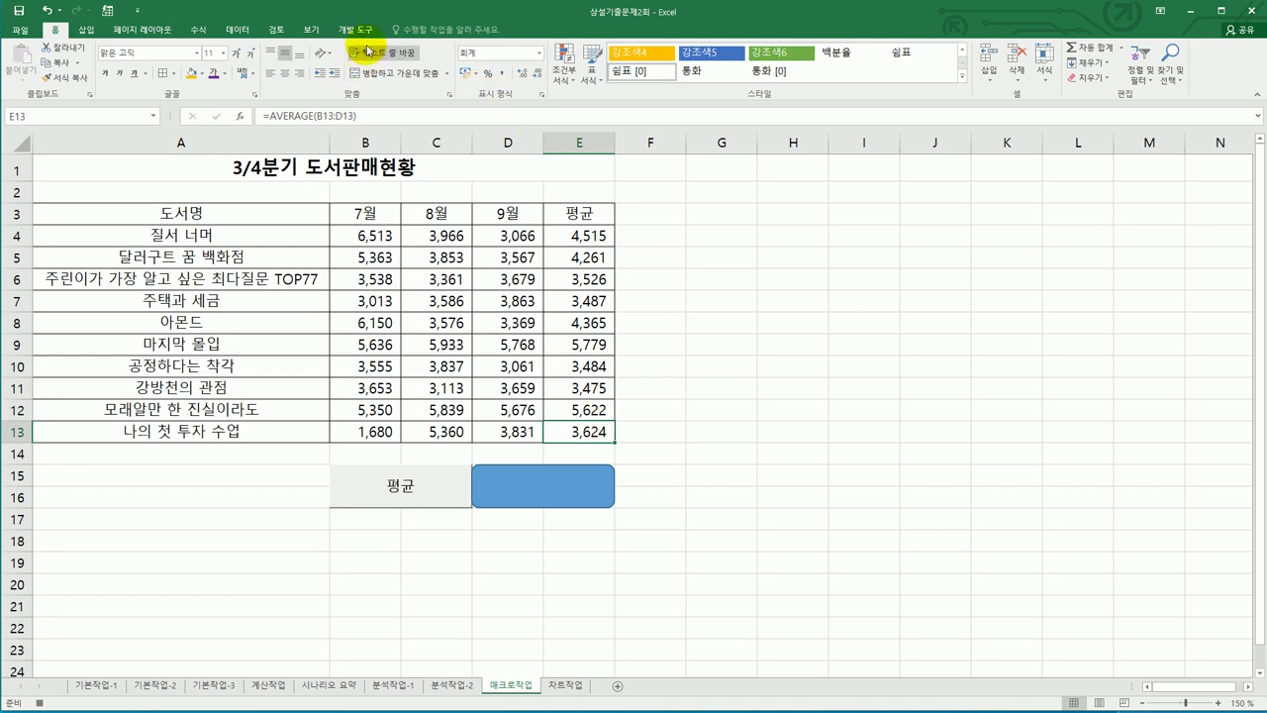
left_click(356, 30)
left_click(89, 48)
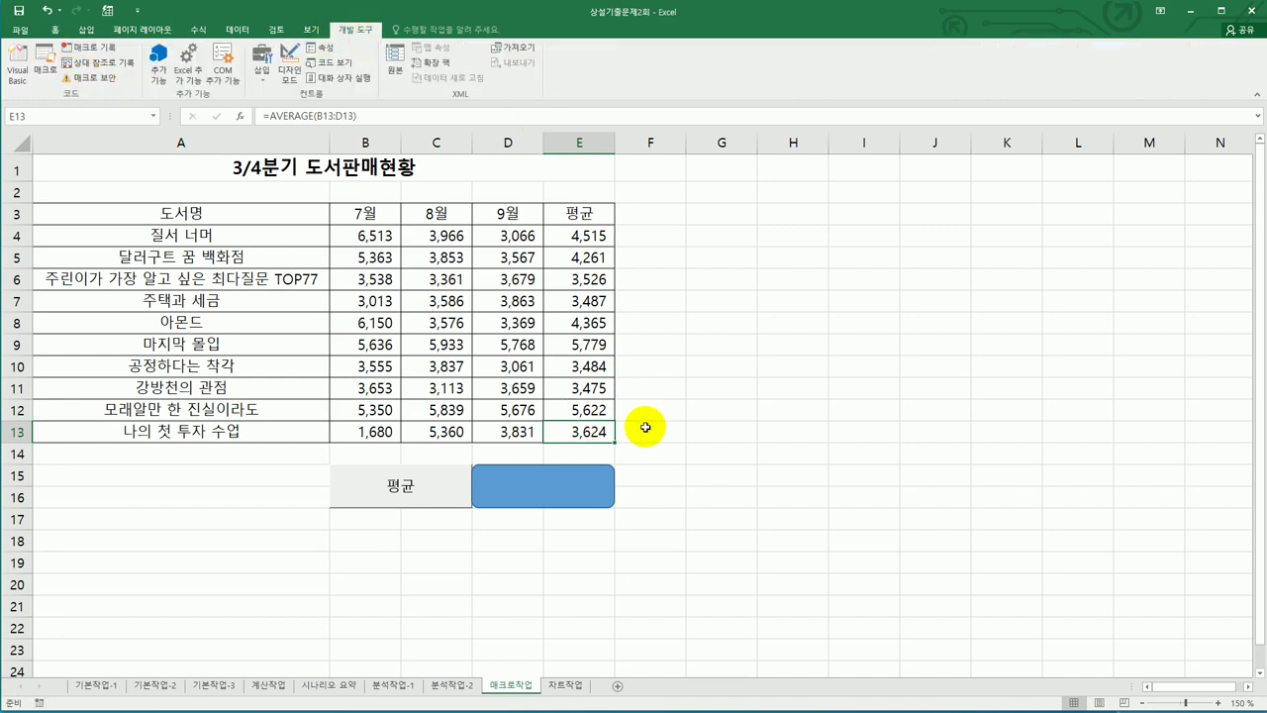
Add the text 쉼표 to the blue rounded rectangle.
left_click(556, 494)
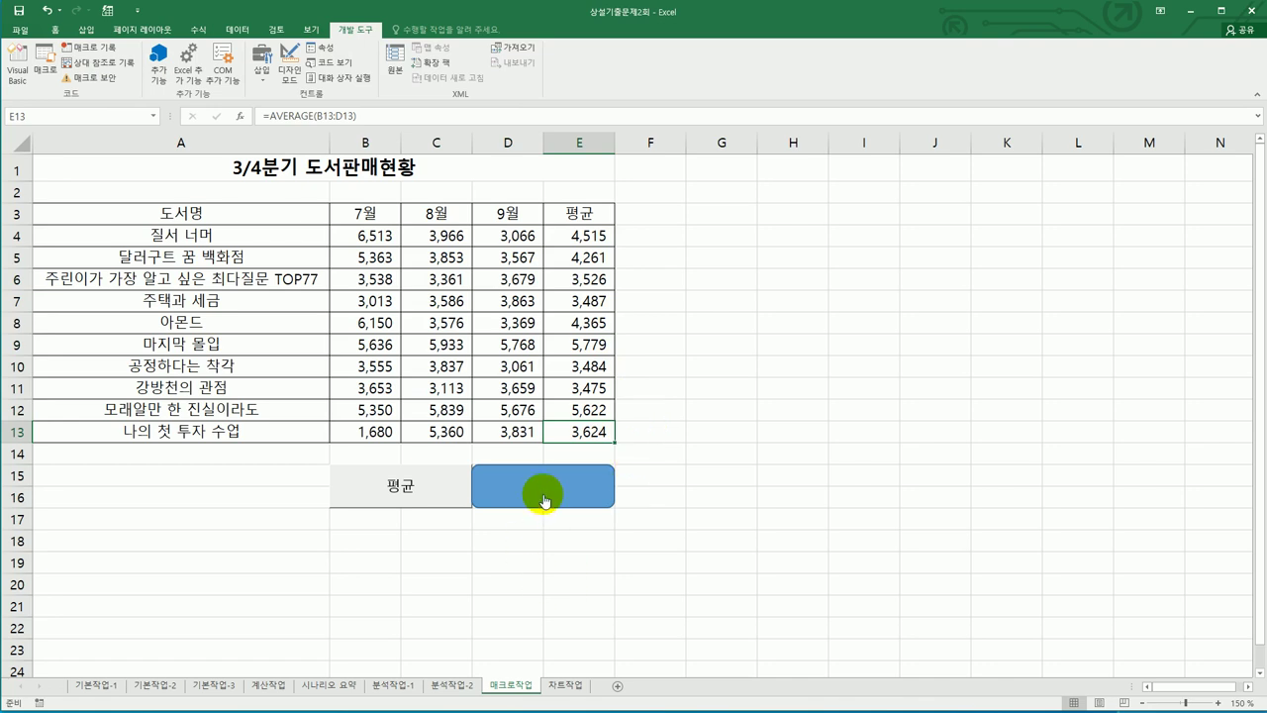
right_click(554, 493)
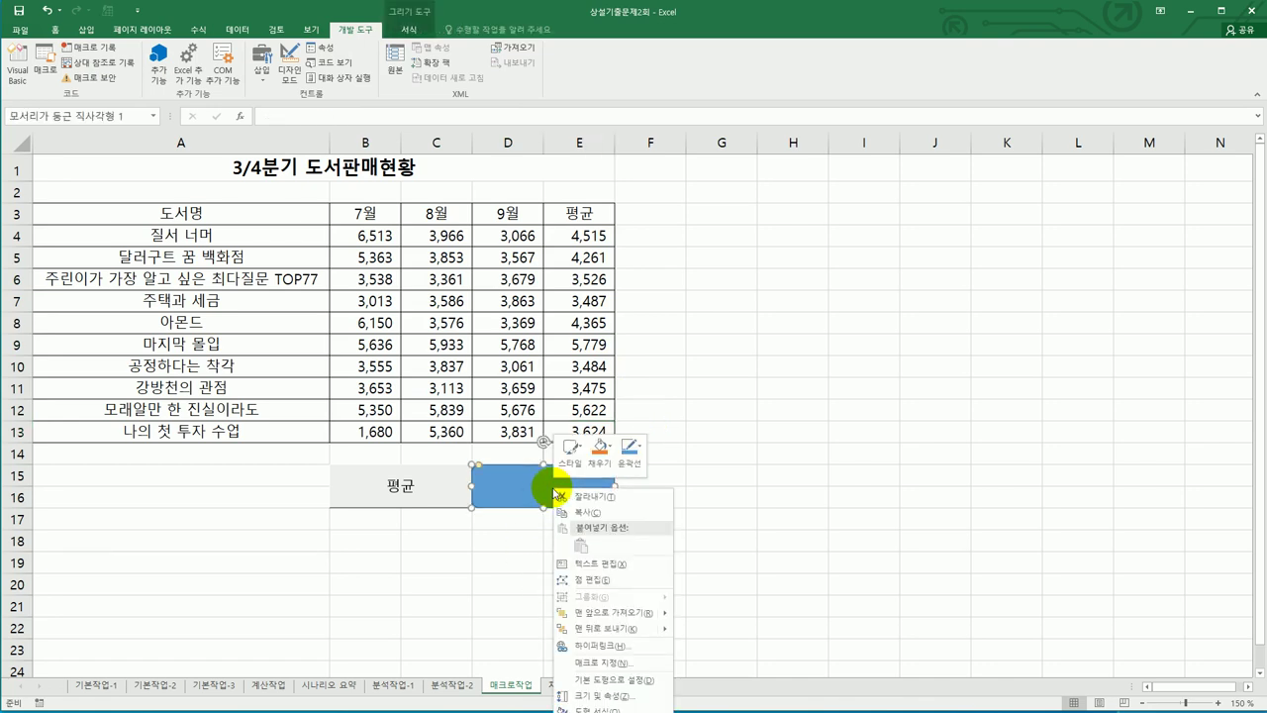
left_click(634, 561)
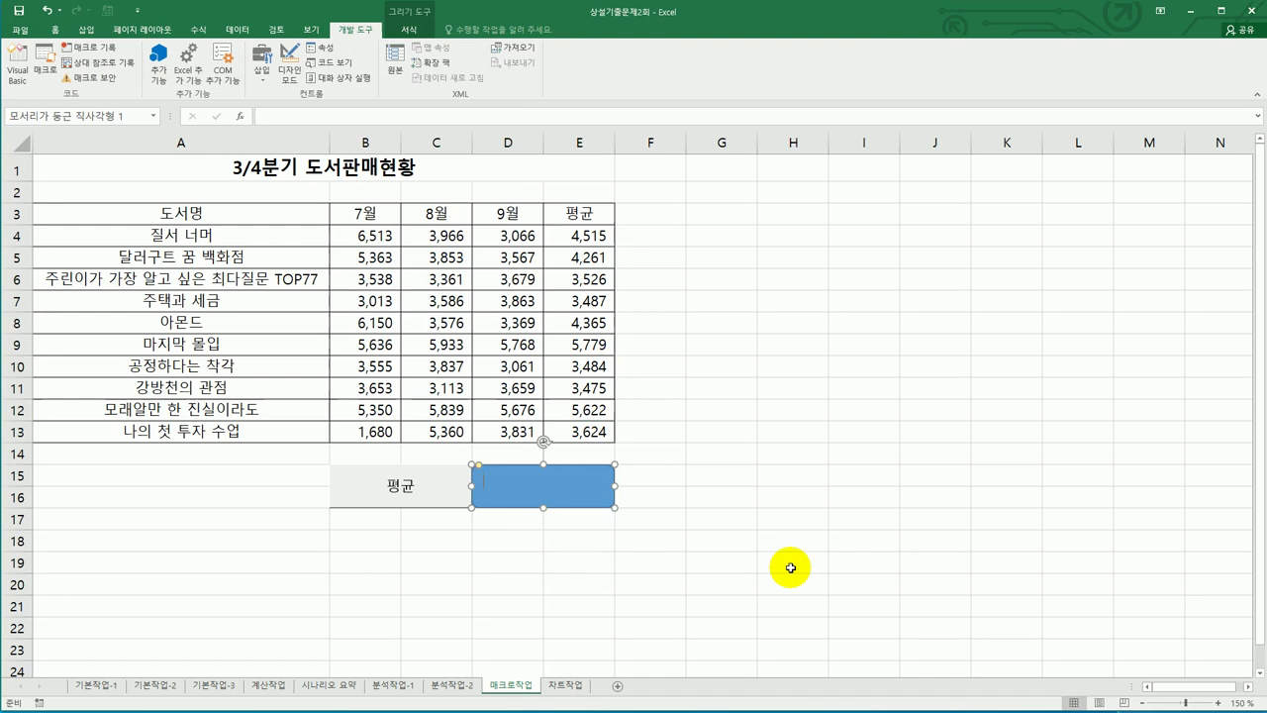
type("쉼ㅍ")
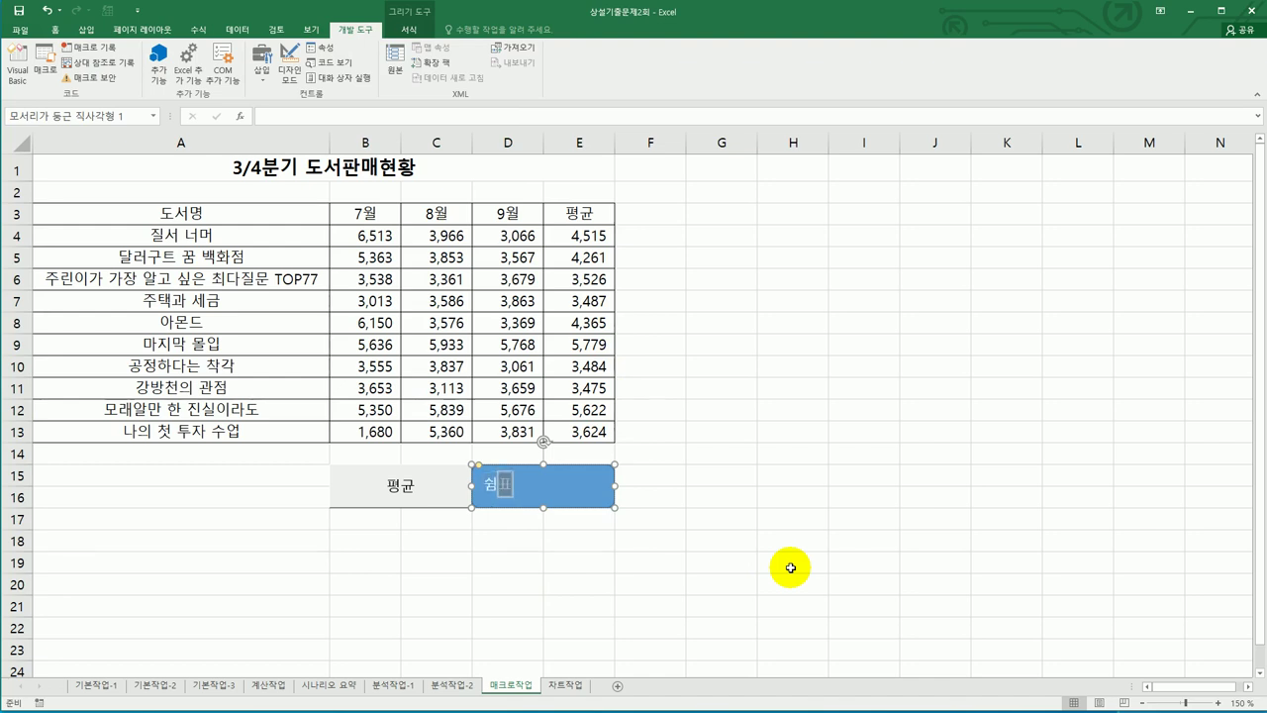
left_click(791, 568)
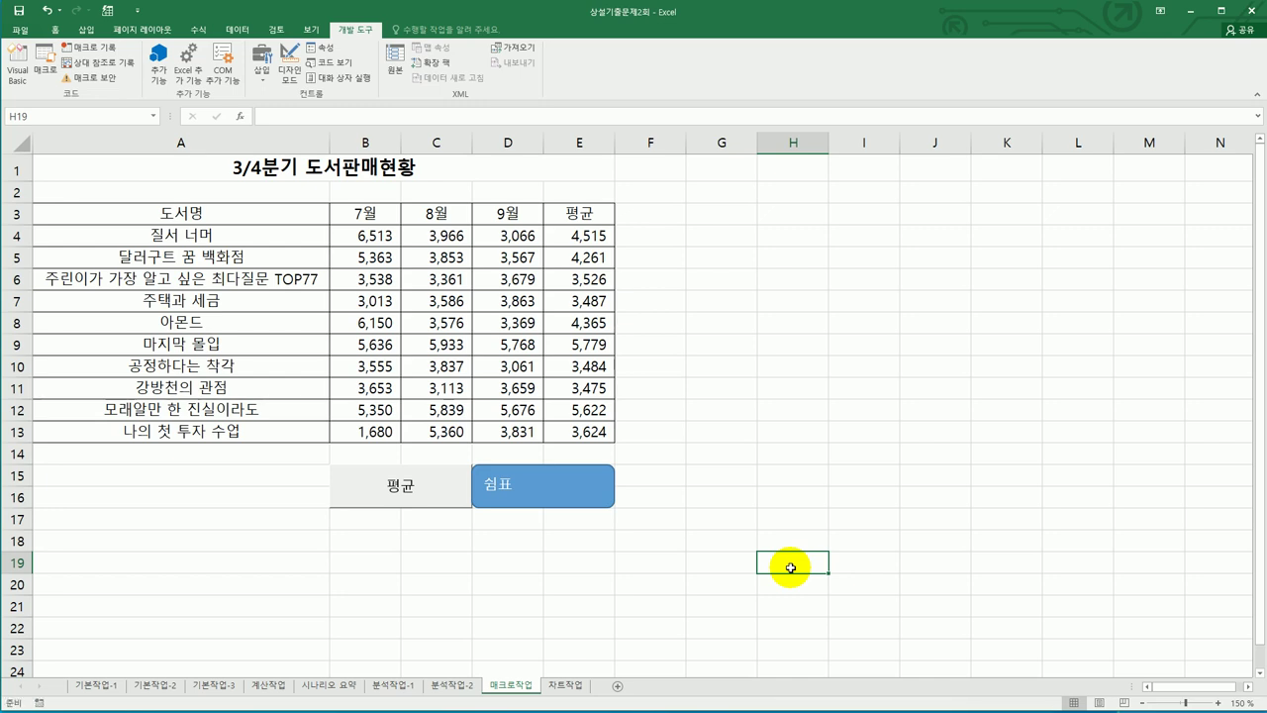
On the 차트작업 sheet, change the line chart's type to a 3-D pie (3차원 원형).
left_click(570, 685)
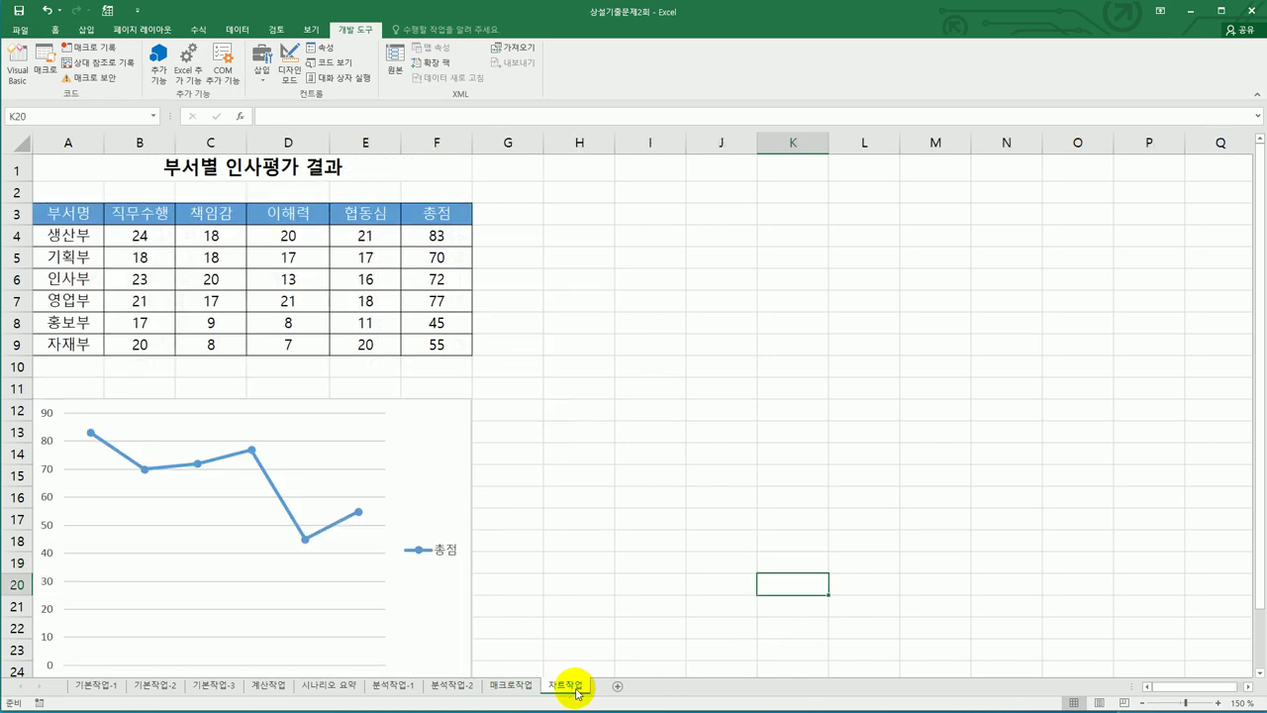
scroll(662, 478, "down", 2)
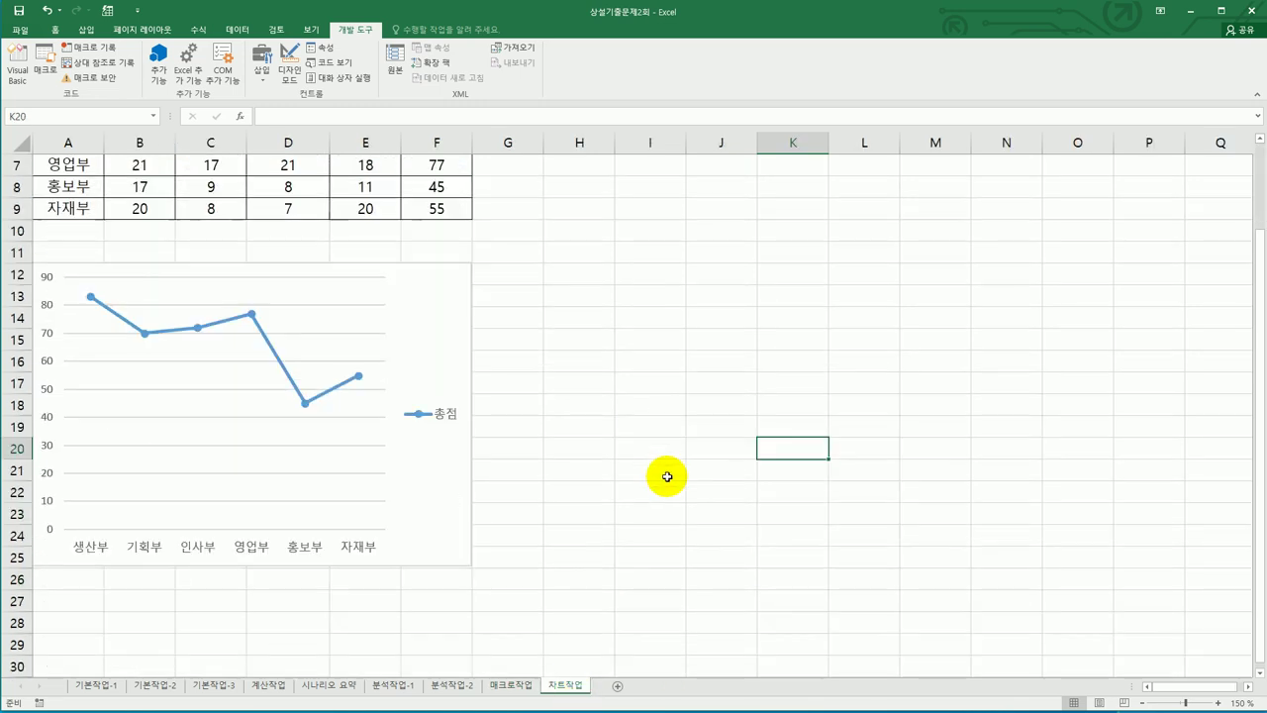
left_click(443, 298)
right_click(434, 287)
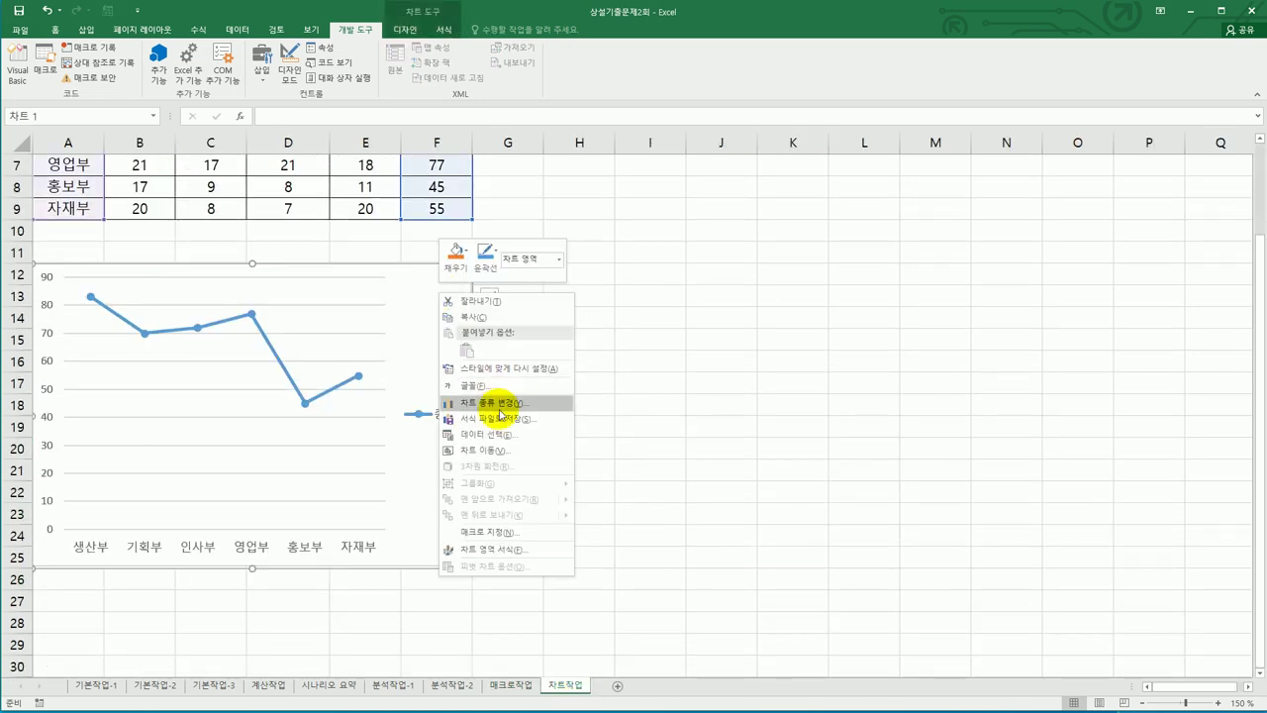
left_click(500, 403)
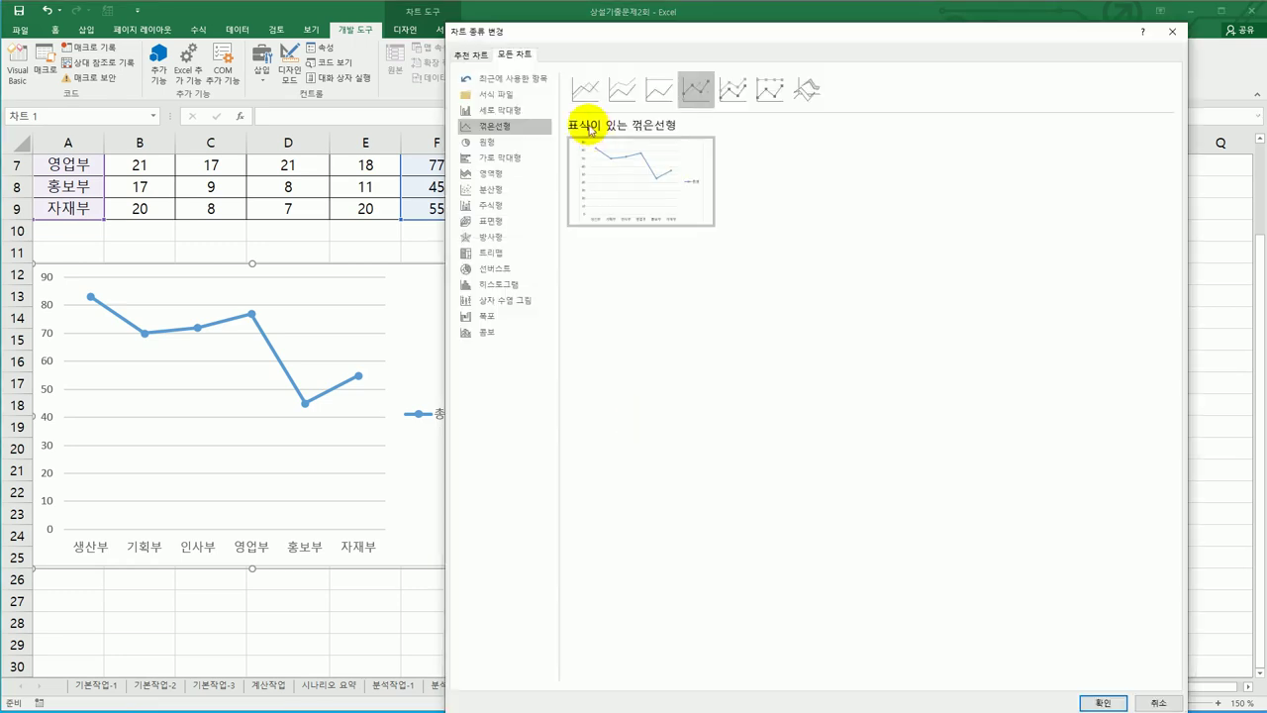
left_click(486, 142)
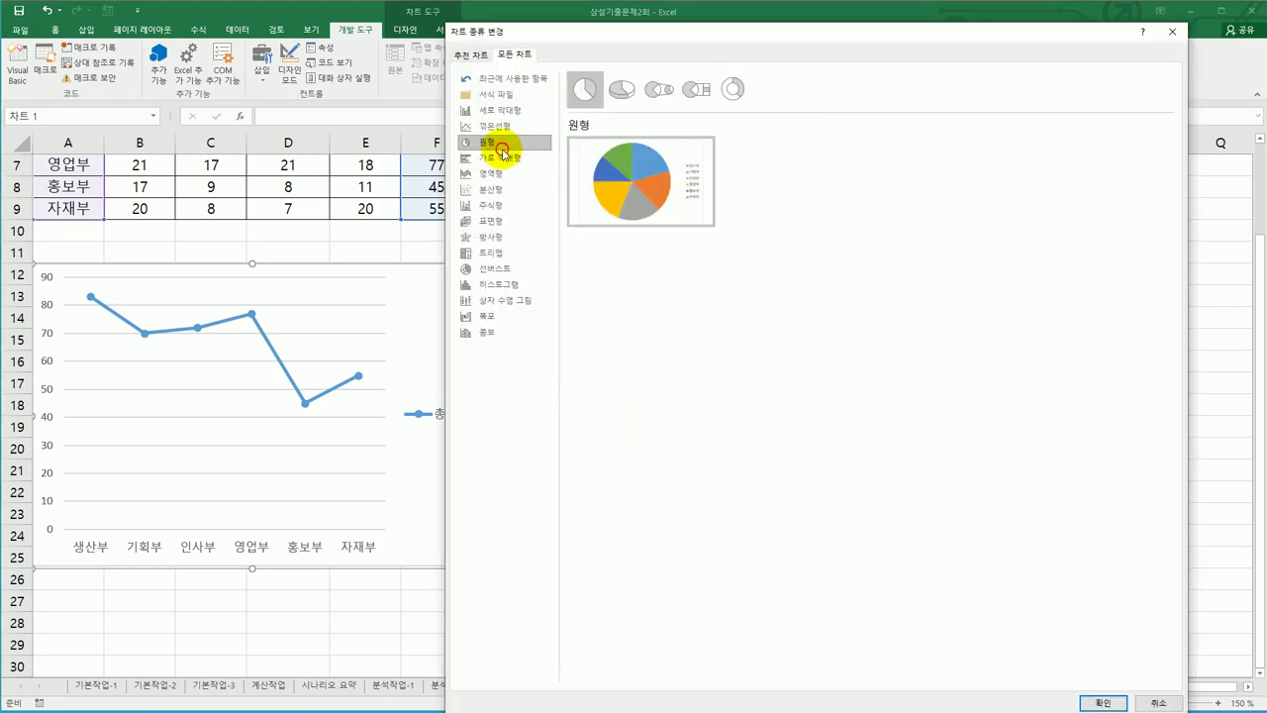
mouse_move(620, 195)
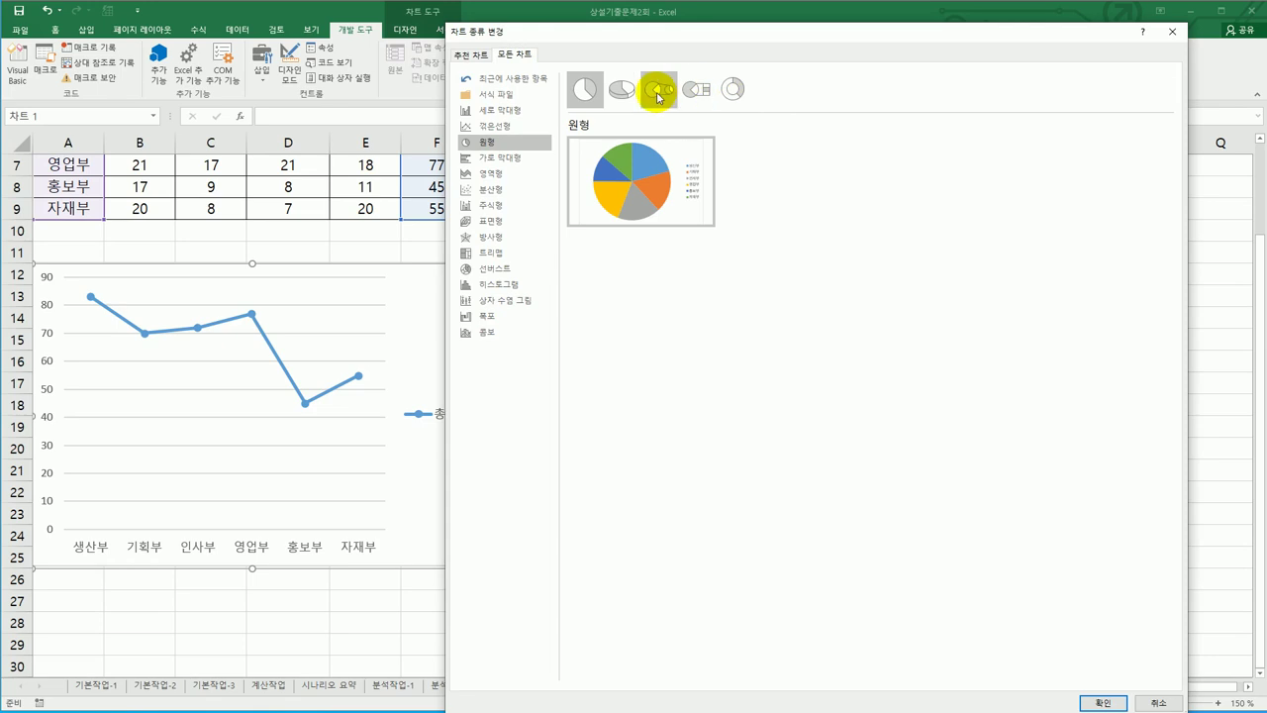
left_click(631, 94)
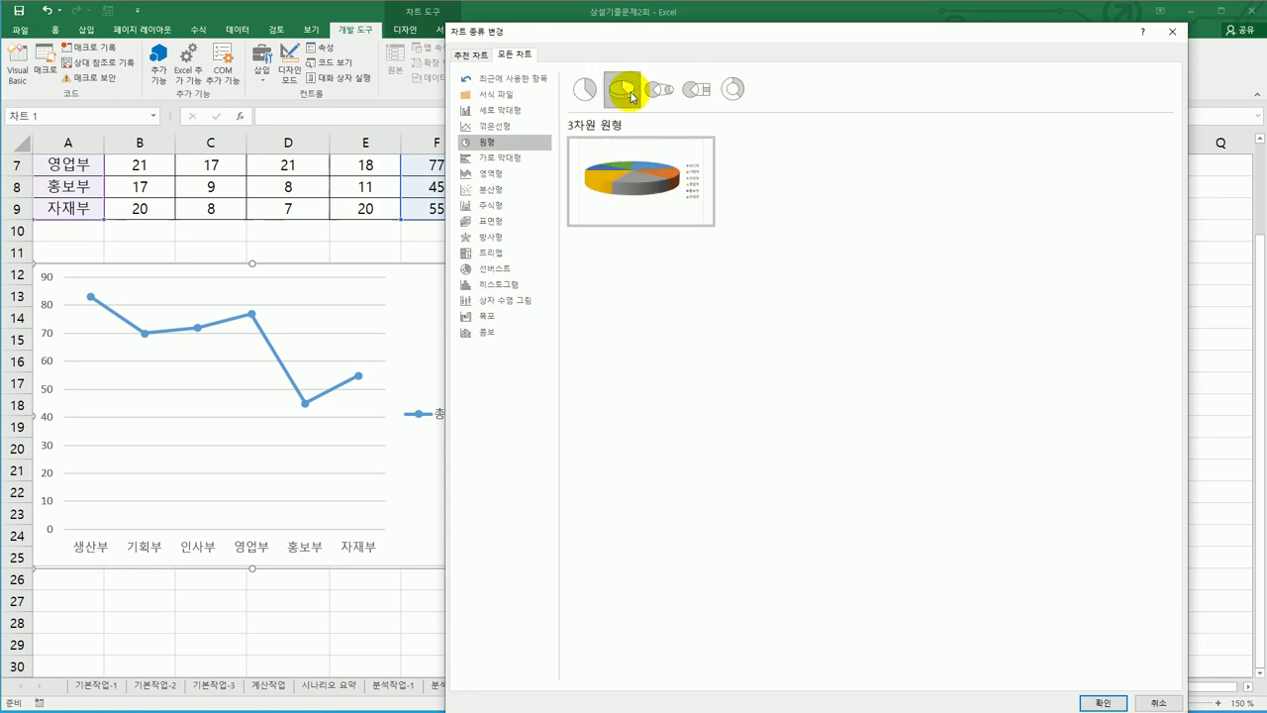
left_click(1099, 703)
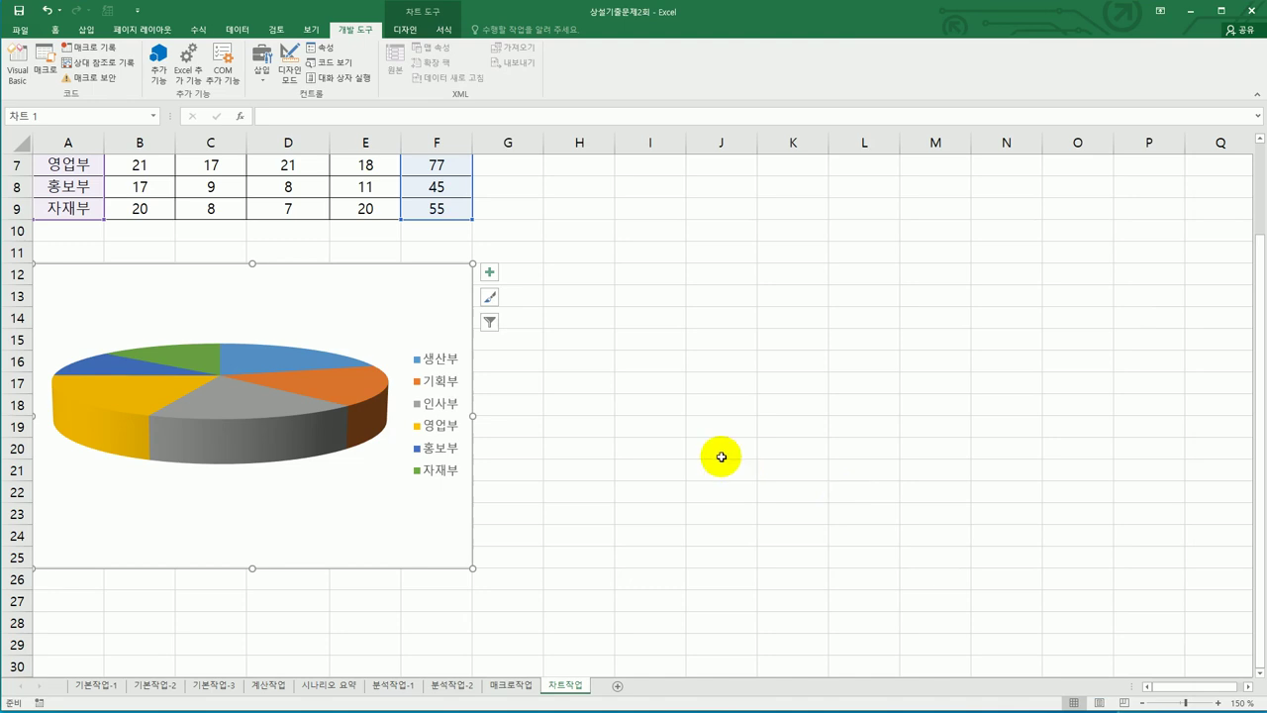
Add a title to the pie chart and link it to cell A1 of the 차트작업 sheet.
left_click(488, 277)
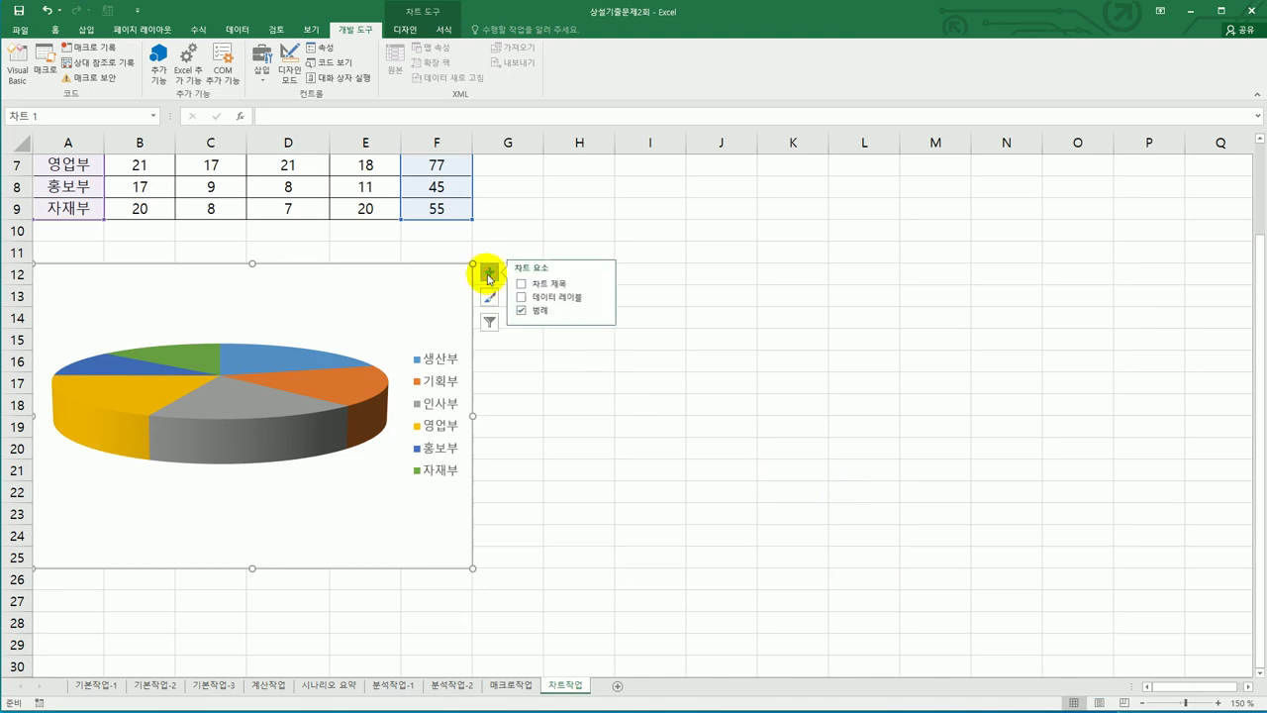
left_click(552, 286)
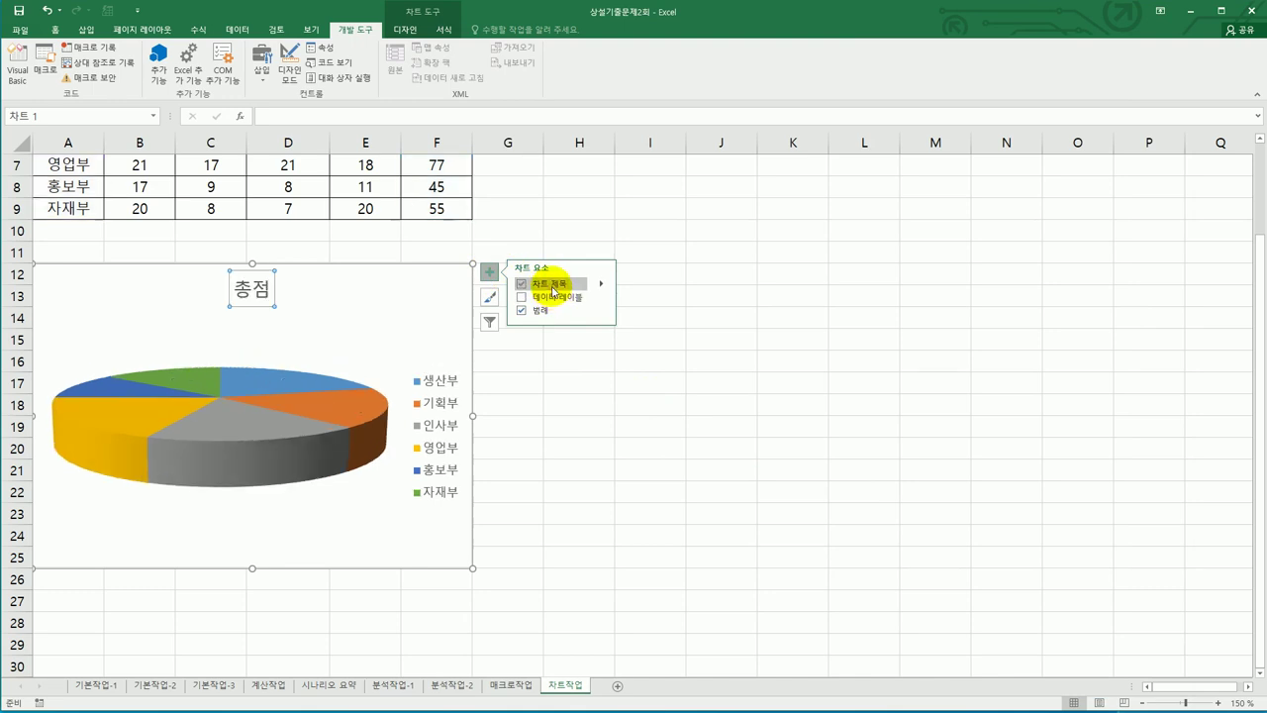
left_click(289, 114)
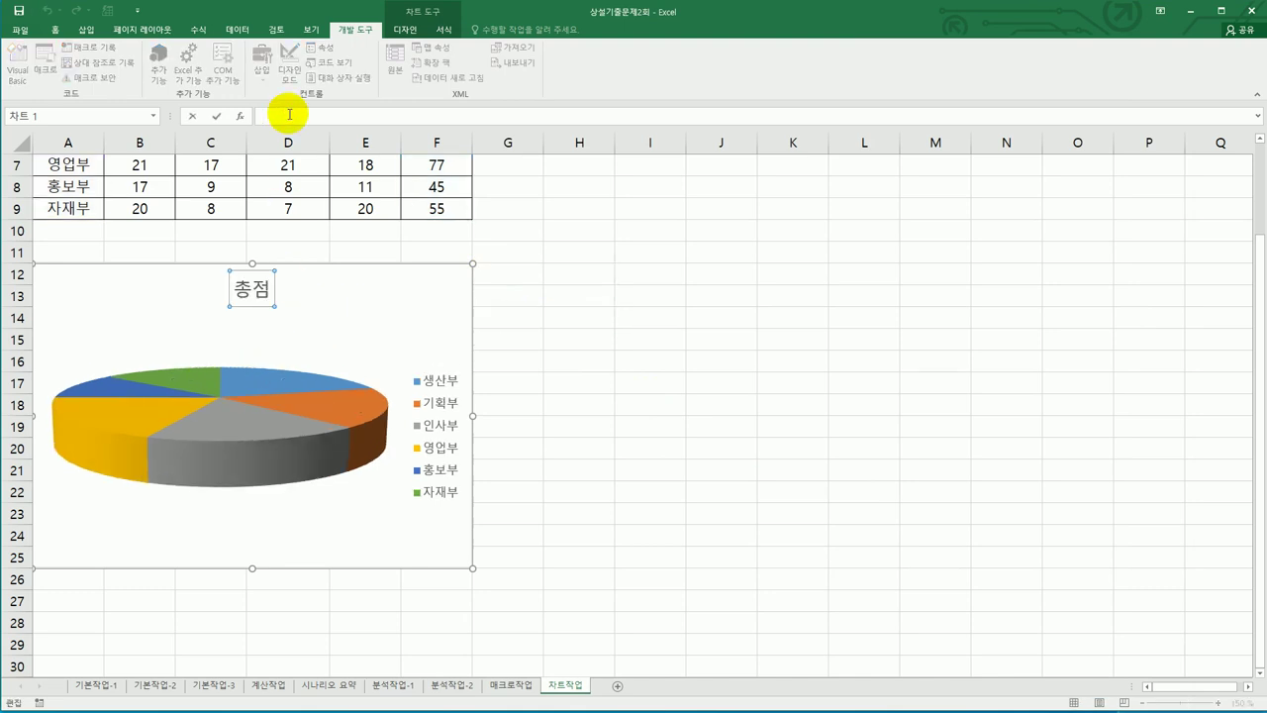
type("=")
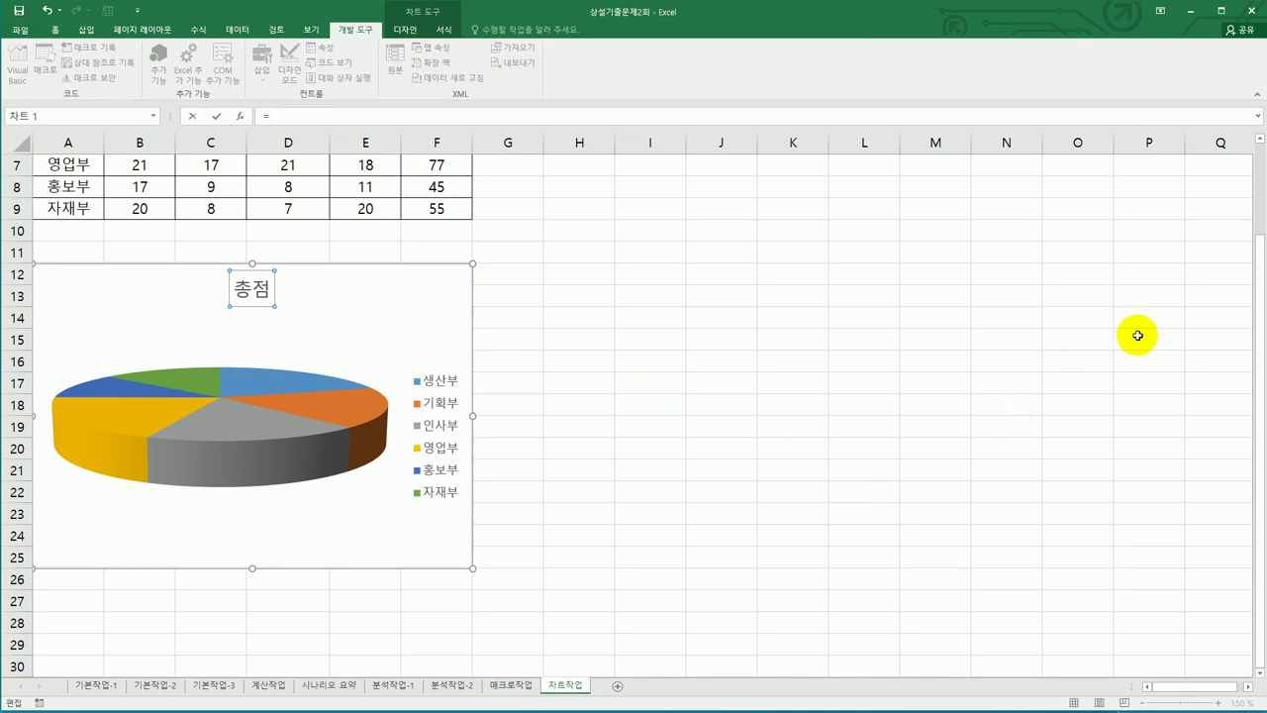
left_click_drag(1258, 368, 1250, 198)
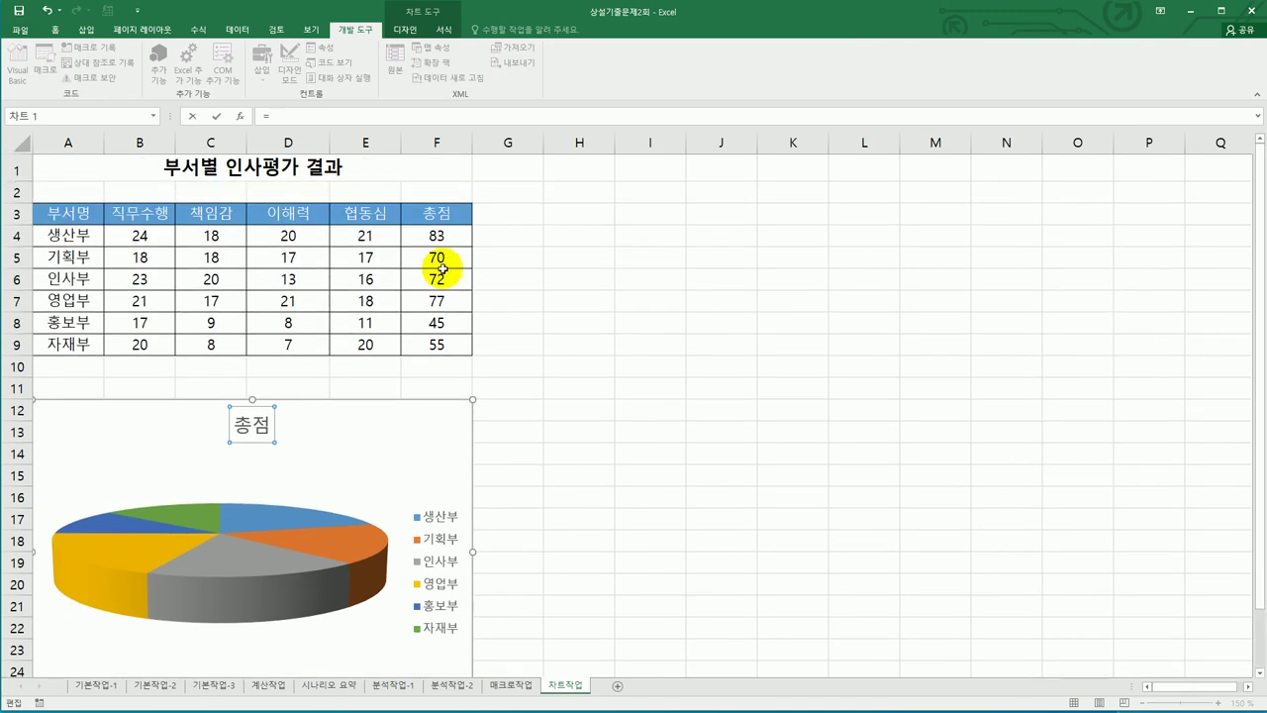
left_click(211, 175)
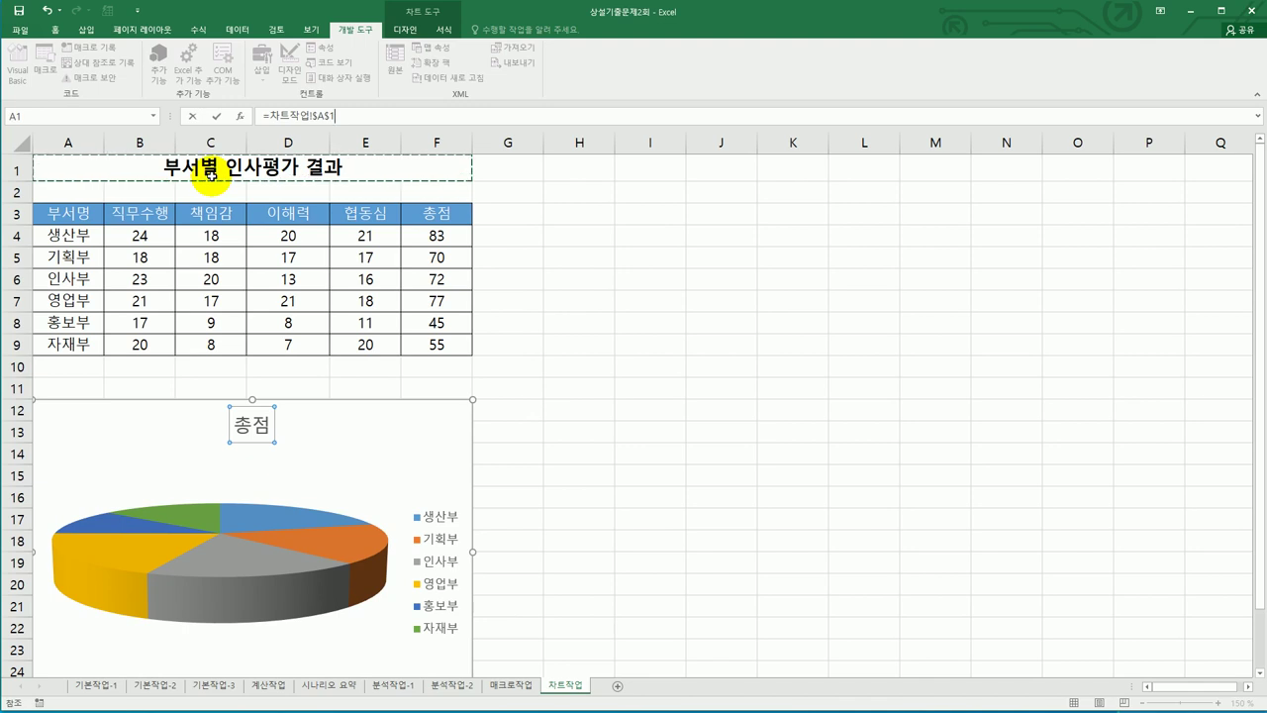
key("Return")
left_click(211, 176)
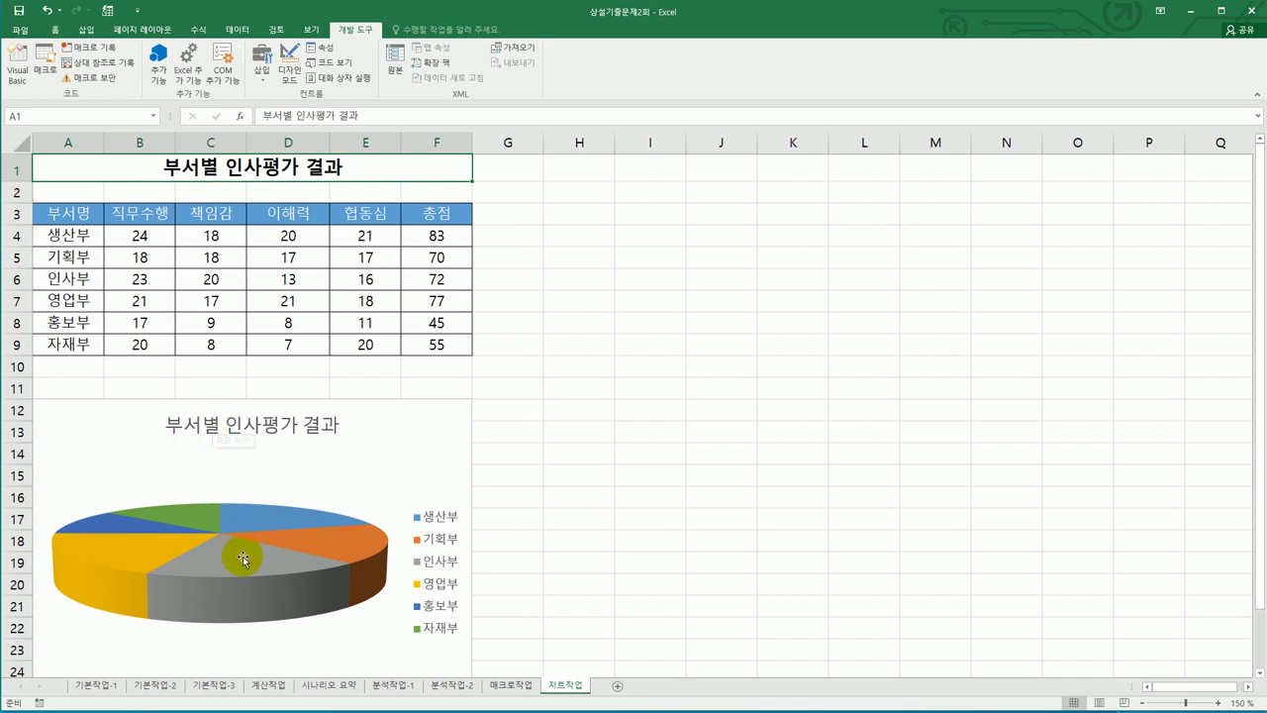
Set the pie series' angle of first slice (첫째 조각의 각) to 15°.
left_click(255, 525)
right_click(255, 525)
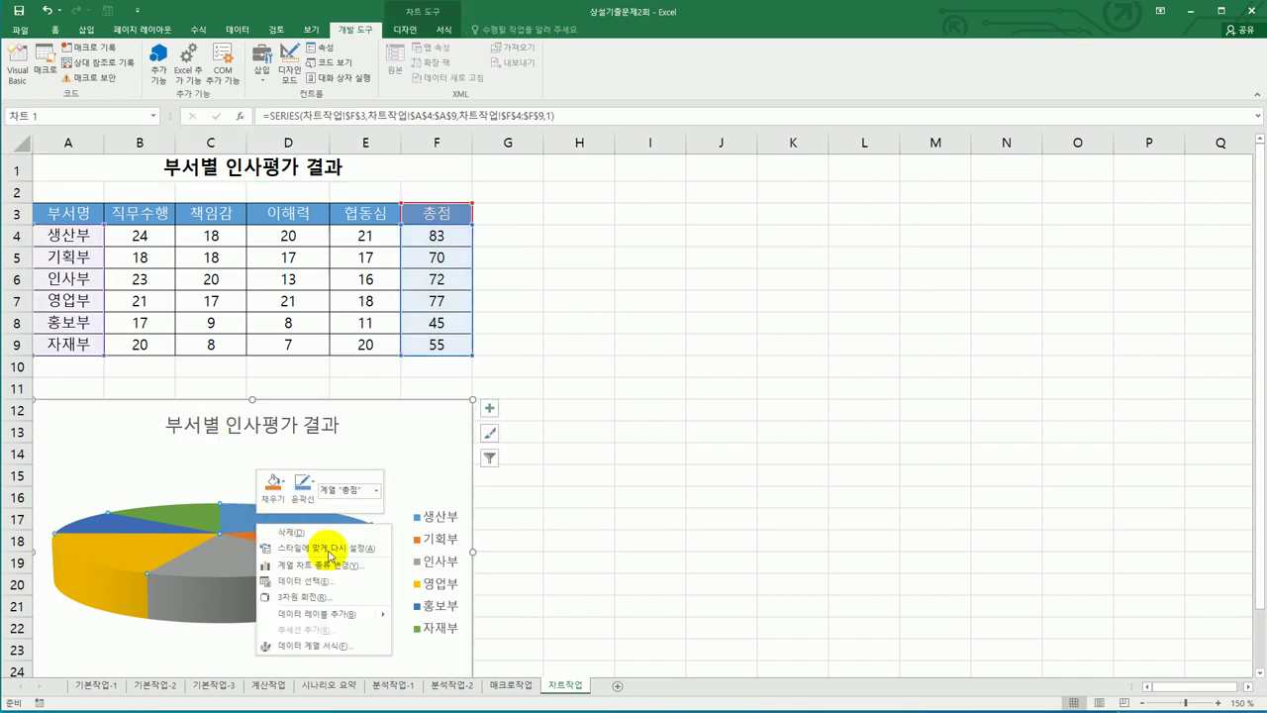
left_click(338, 645)
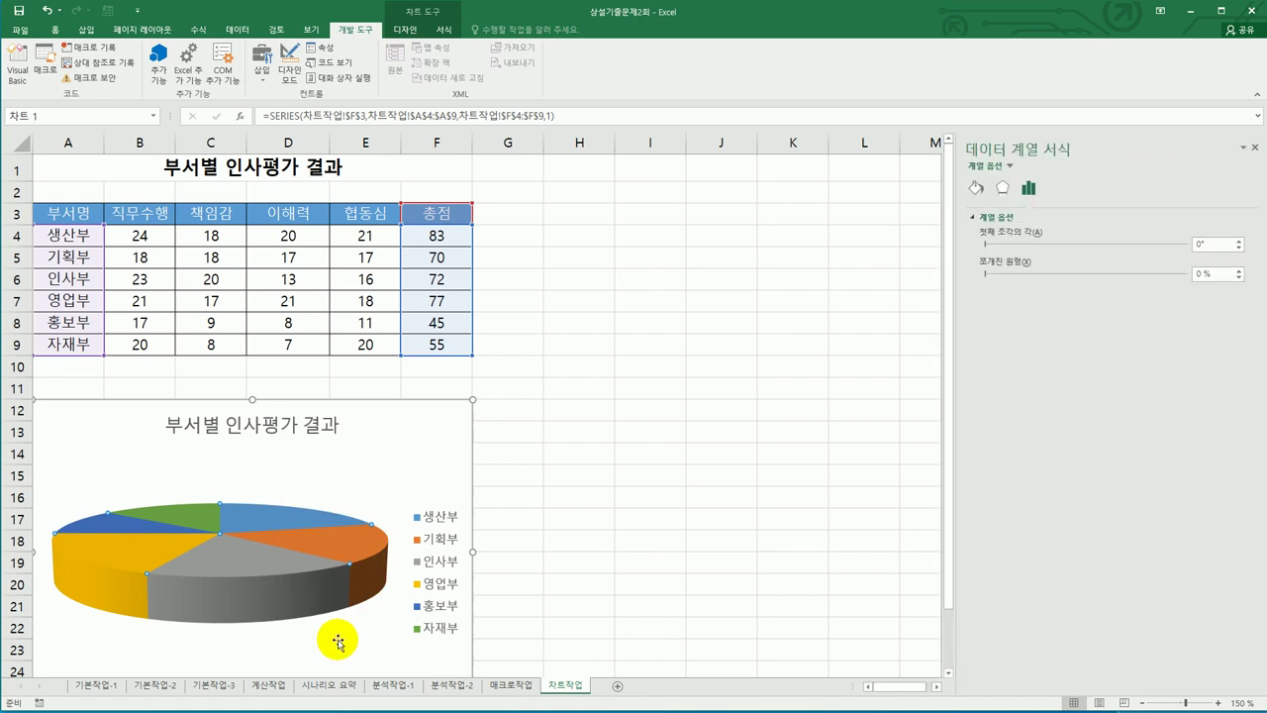
double_click(1210, 245)
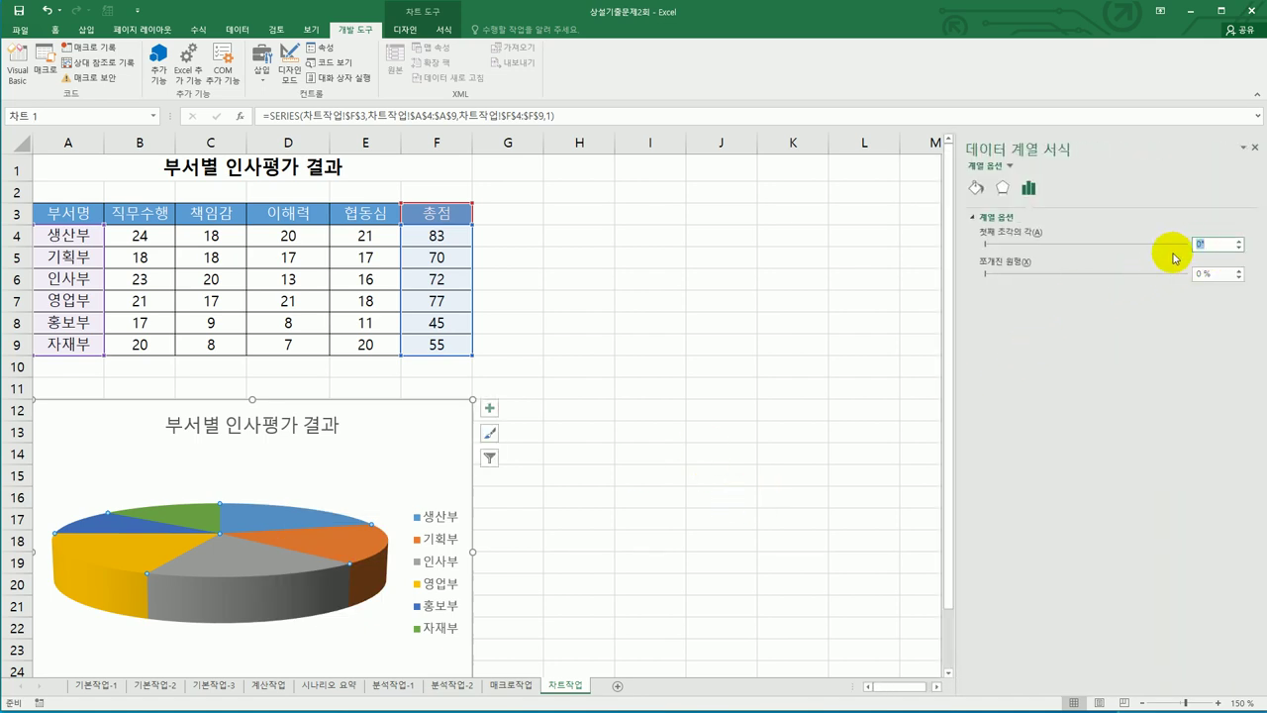
type("15")
key("Return")
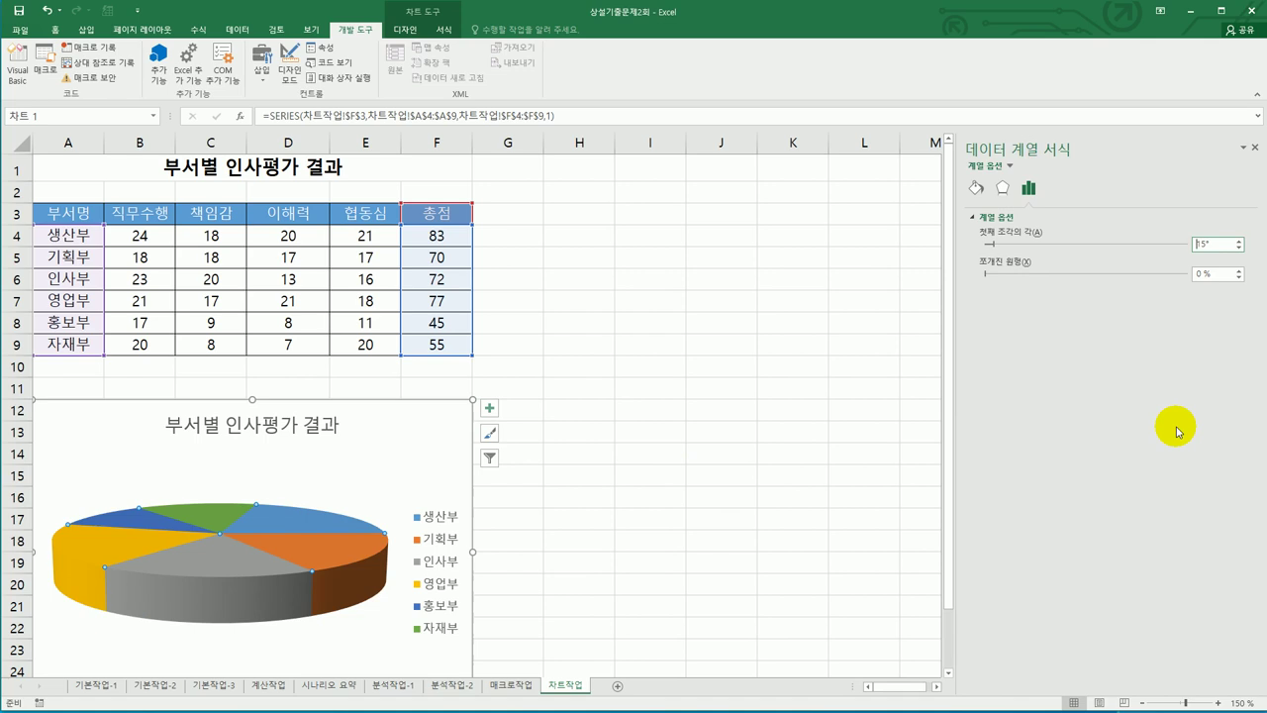
Set the chart's 3-D Y rotation (Y 회전) to 30°.
right_click(452, 448)
left_click(532, 619)
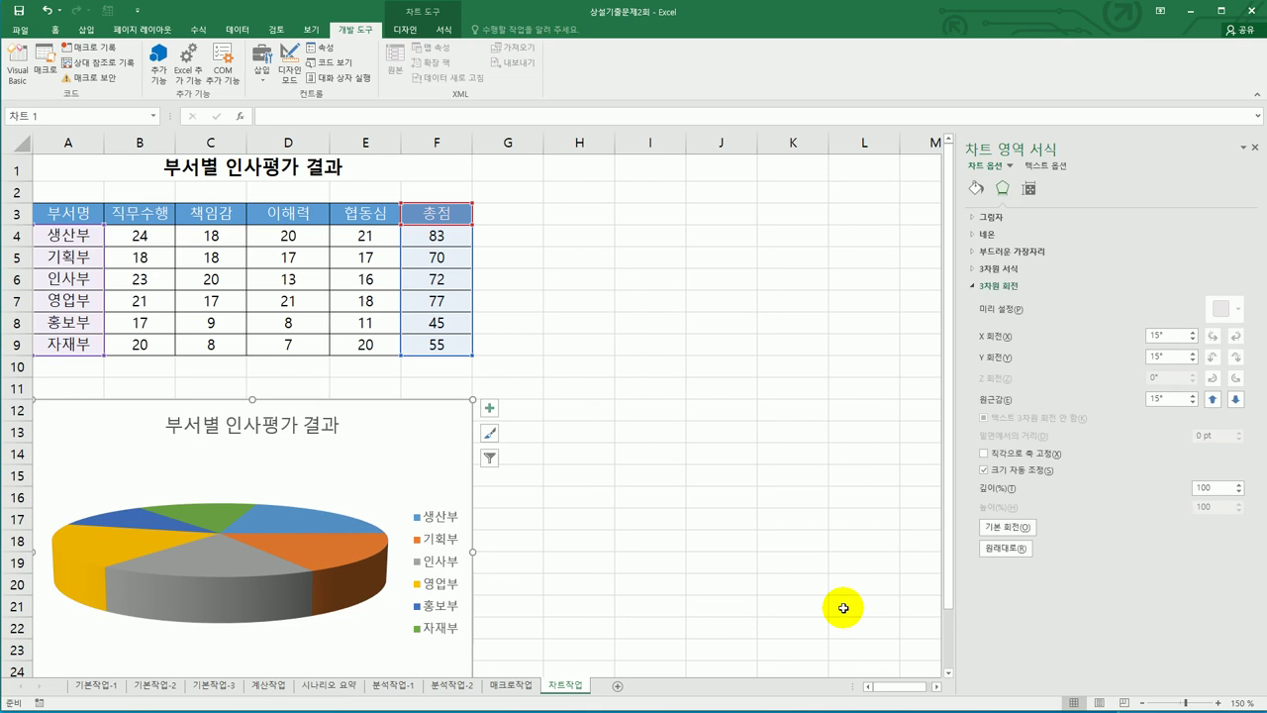
left_click(1151, 358)
left_click_drag(1152, 359, 1129, 361)
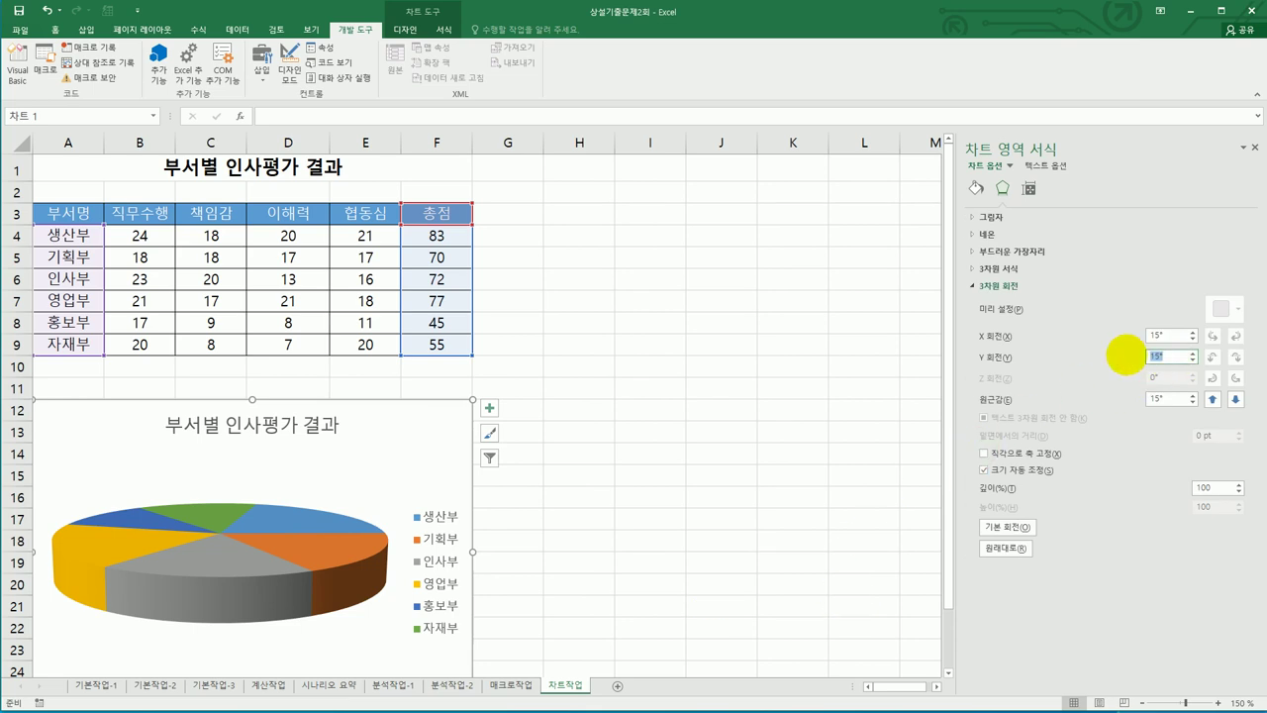
type("30")
key("Return")
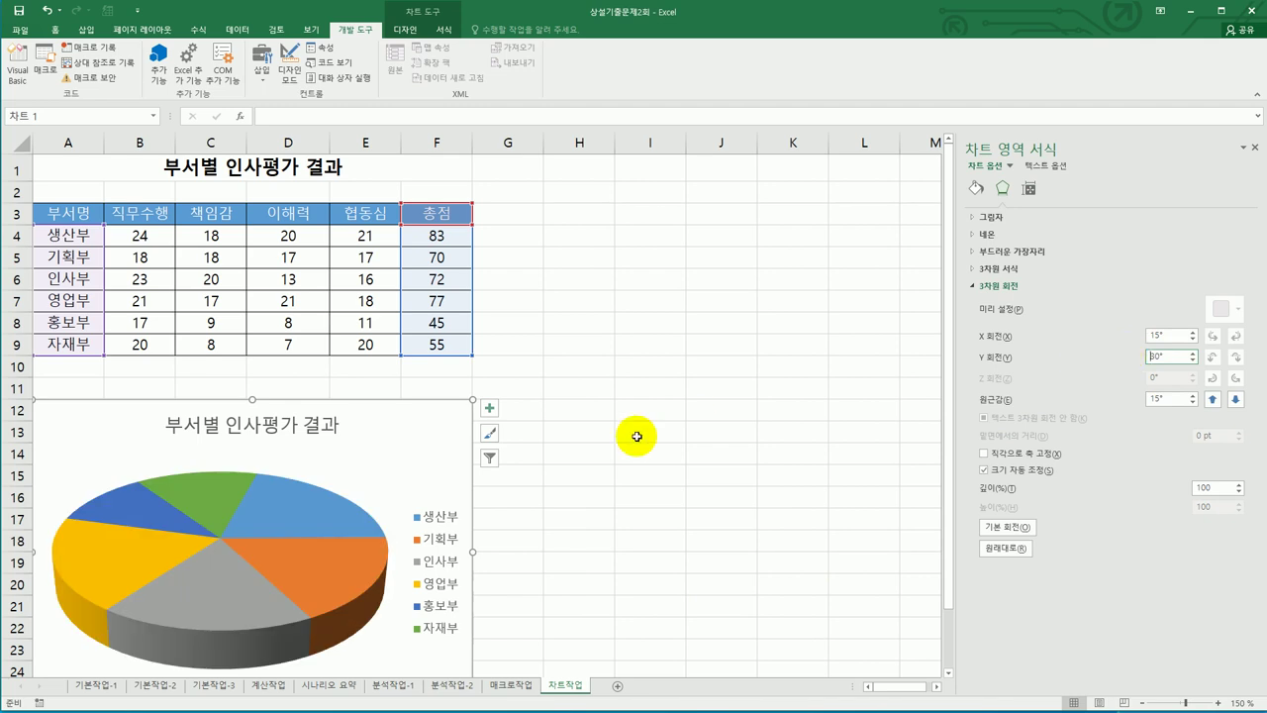
Add data labels to the pie series at the outside end (바깥쪽 끝에) and deselect the chart.
left_click(312, 510)
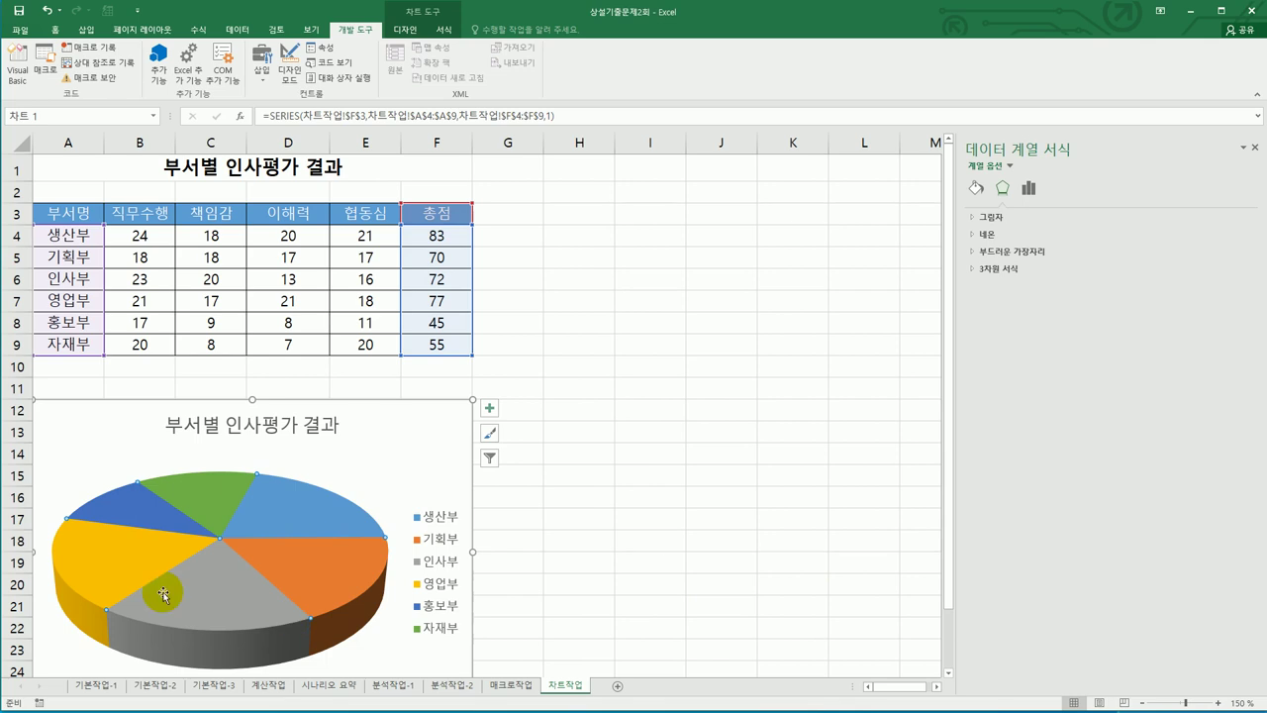
left_click(1030, 188)
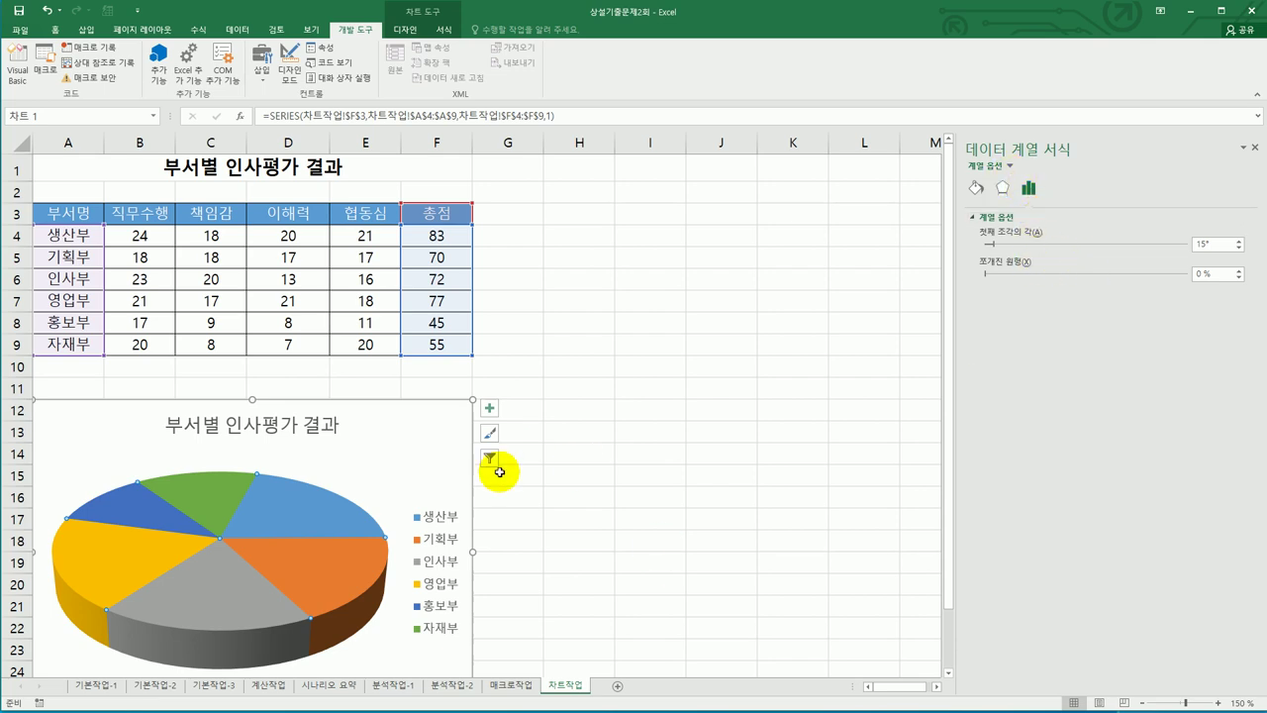
mouse_move(368, 535)
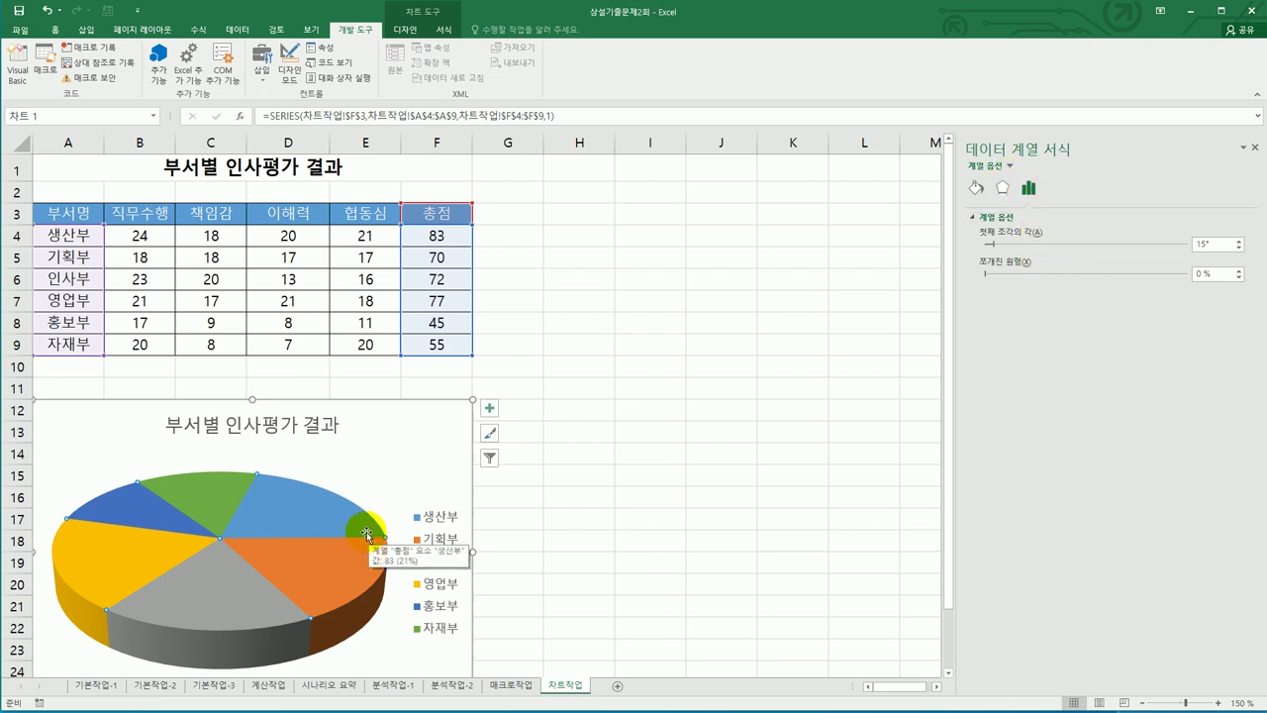
left_click(489, 408)
left_click(603, 437)
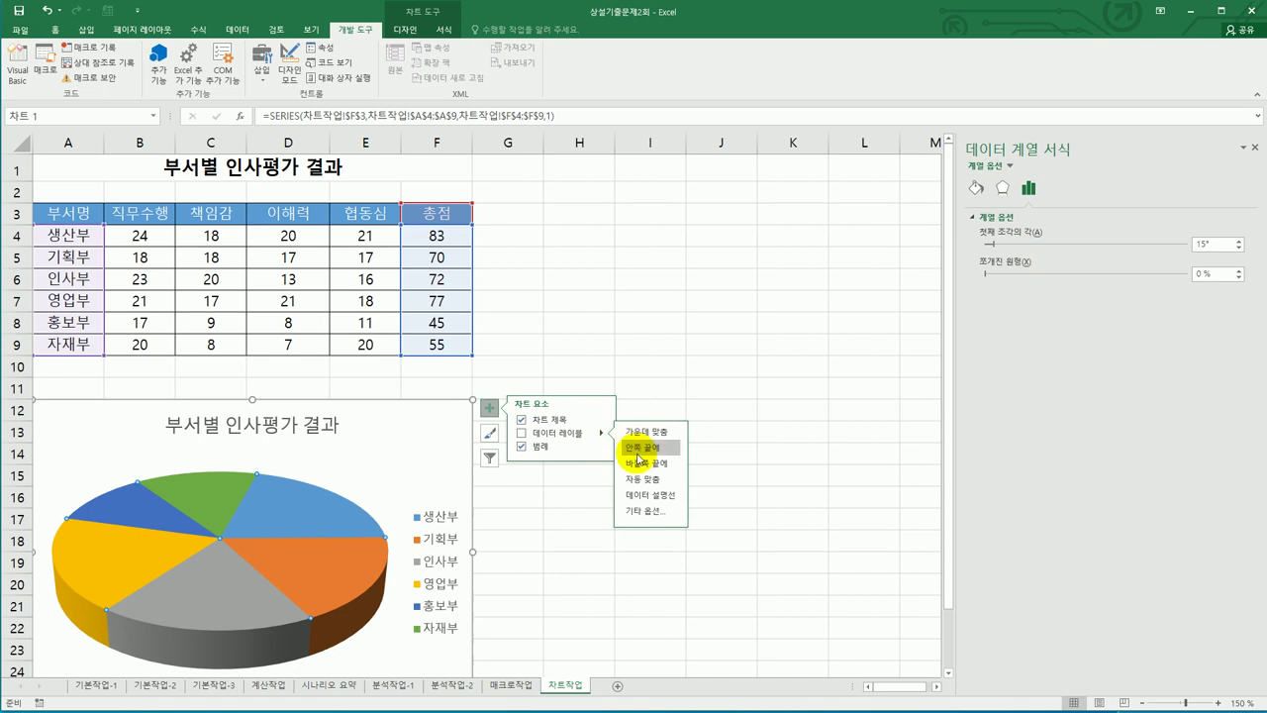
left_click(643, 467)
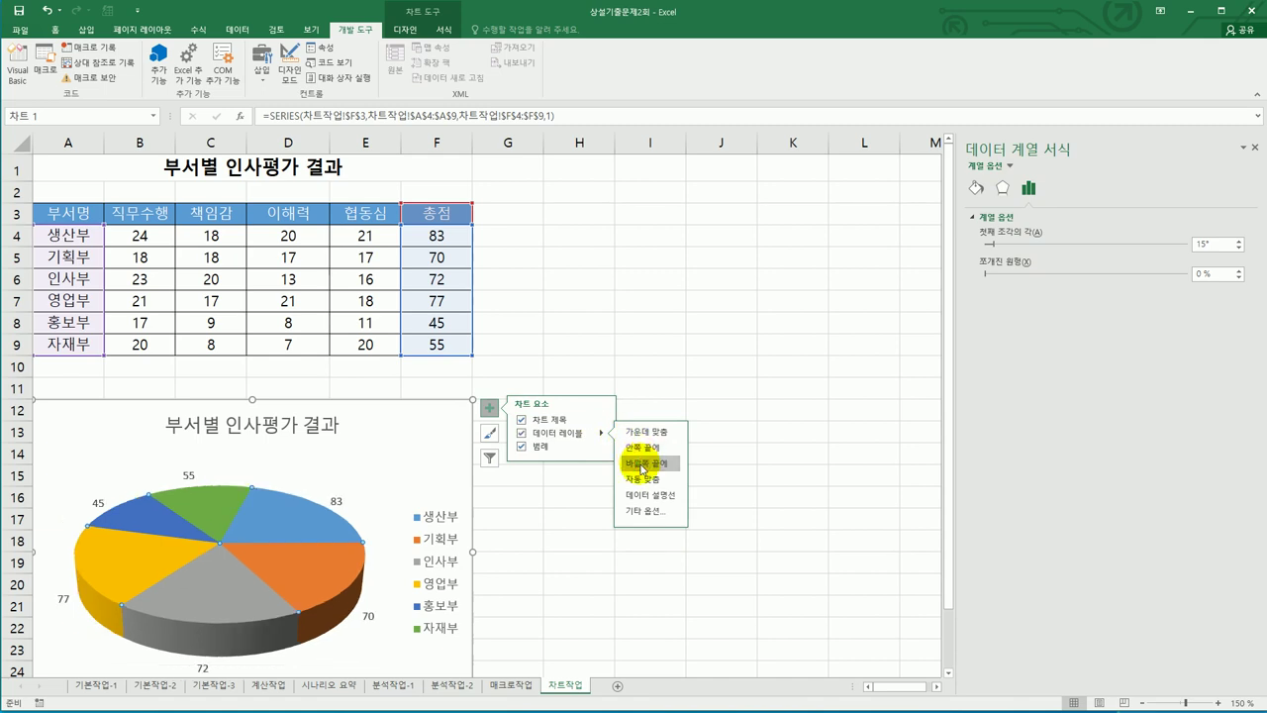
left_click(763, 518)
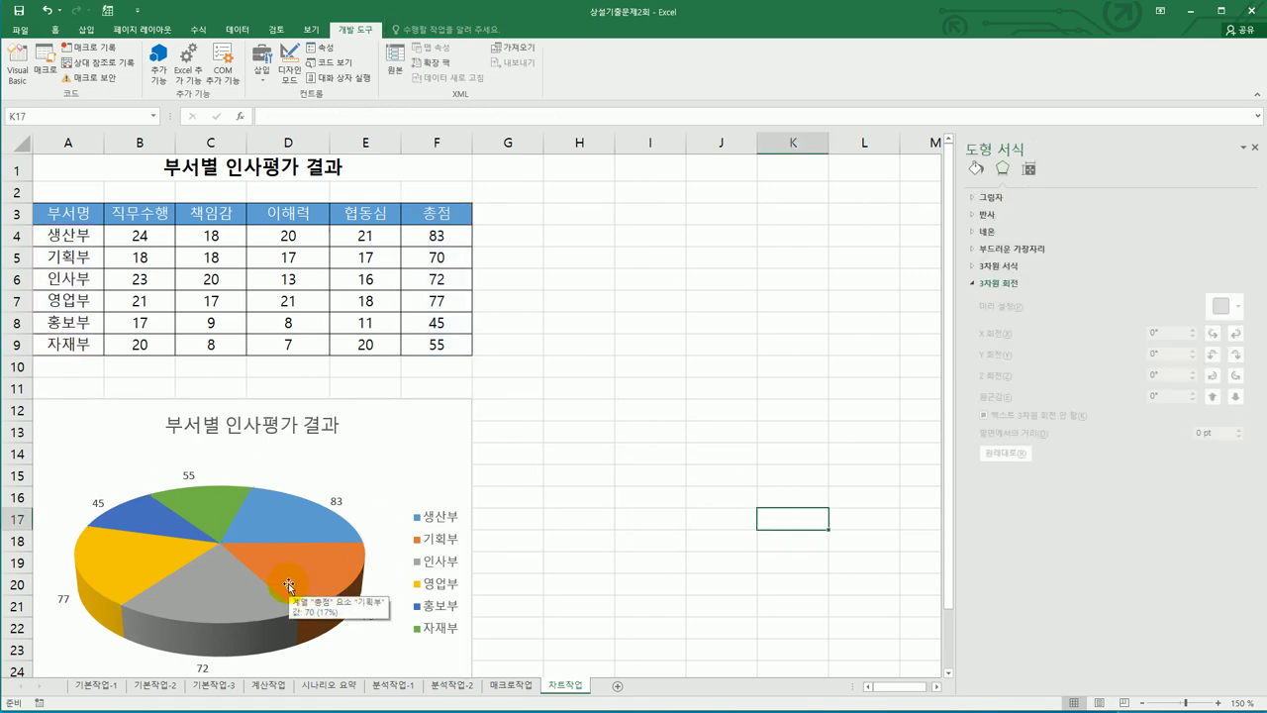
scroll(617, 518, "down", 2)
left_click(619, 515)
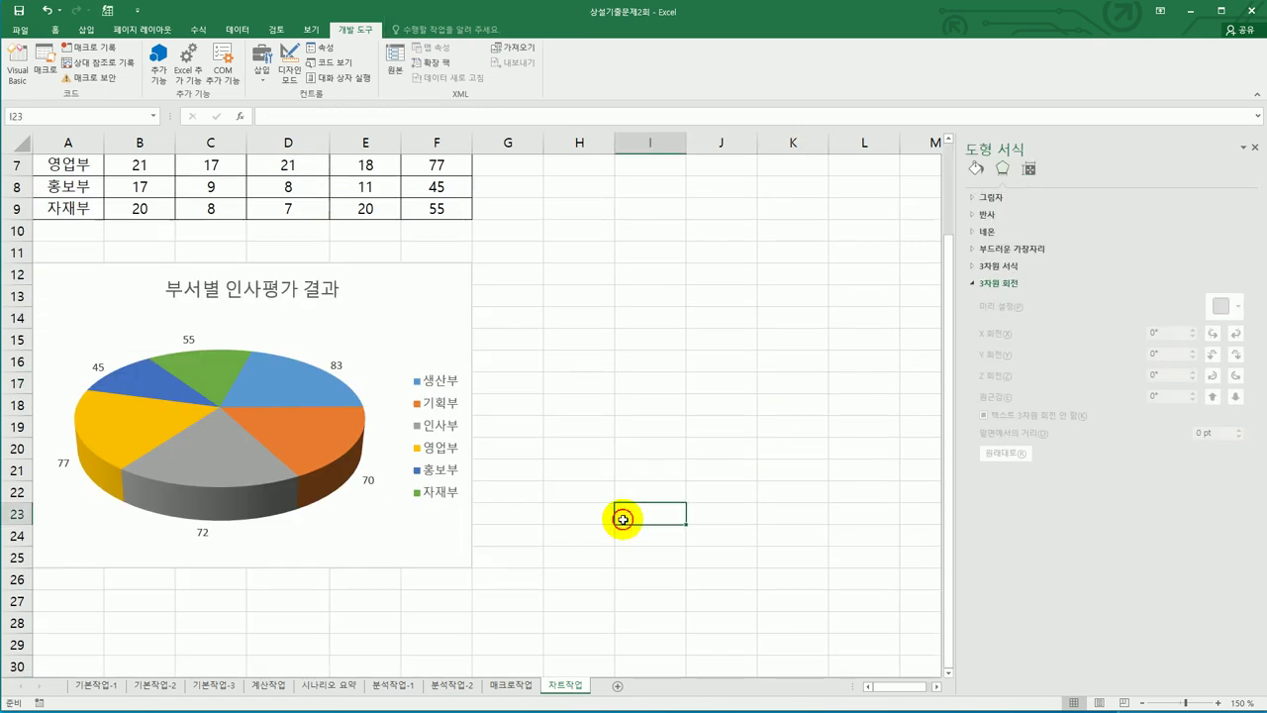